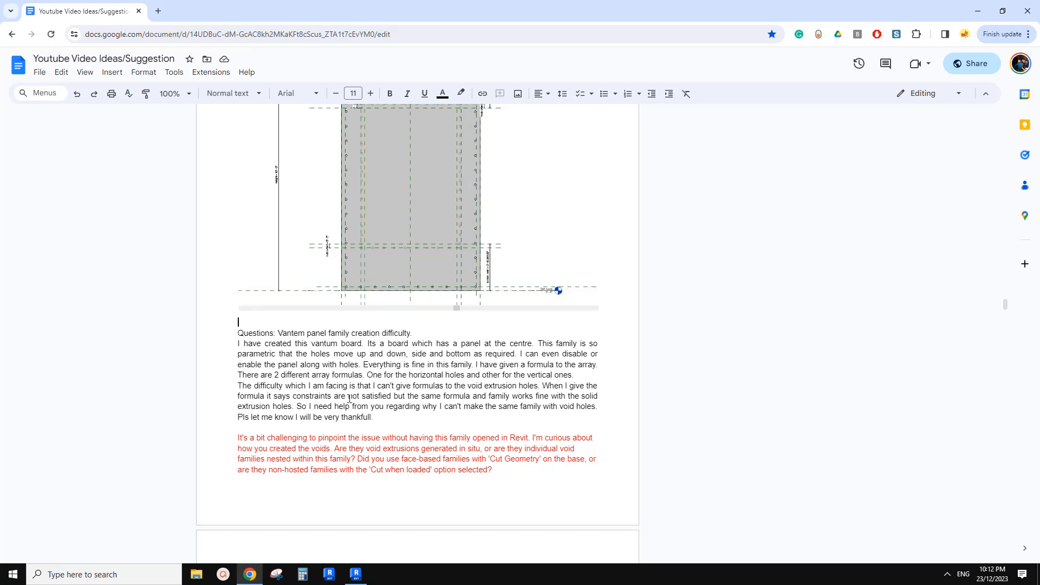
Review the Vantem panel family question and its reference drawing of the board with hole arrays
{"action": "scroll", "coordinate": [381, 380], "scroll_direction": "up", "scroll_amount": 2}
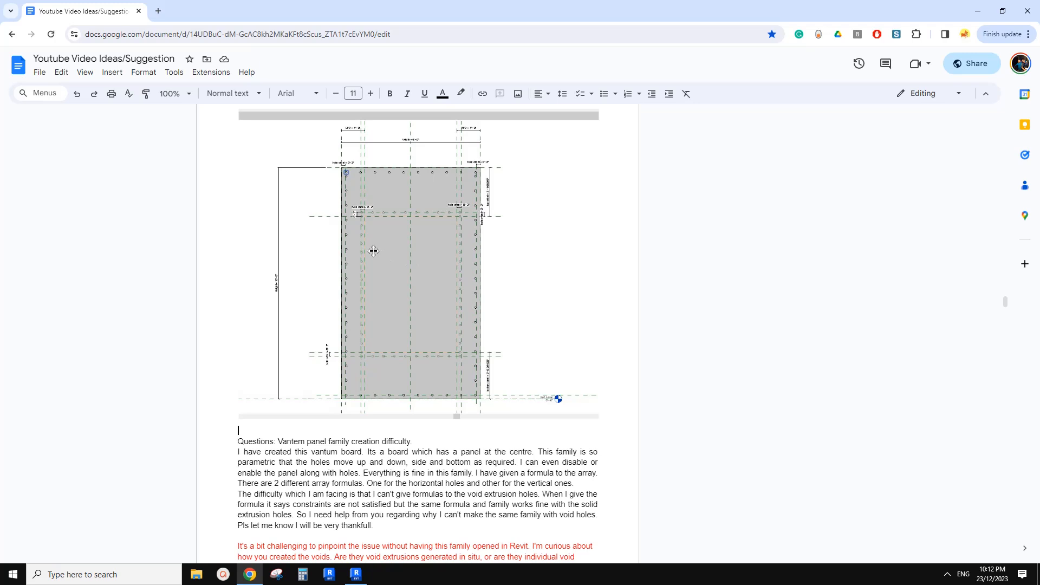
{"action": "scroll", "coordinate": [374, 251], "scroll_direction": "up", "scroll_amount": 1}
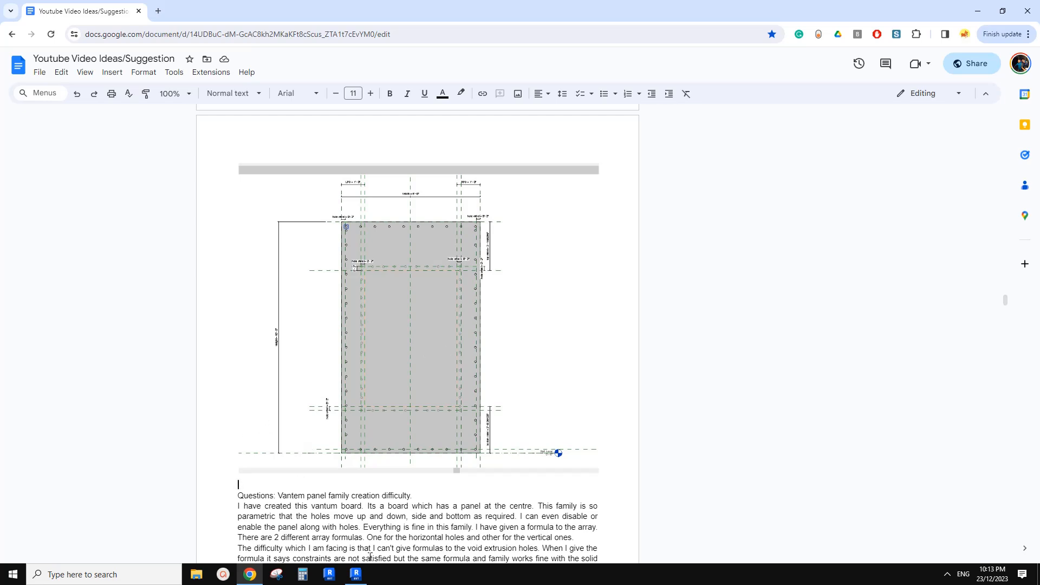
{"action": "left_click", "coordinate": [355, 574]}
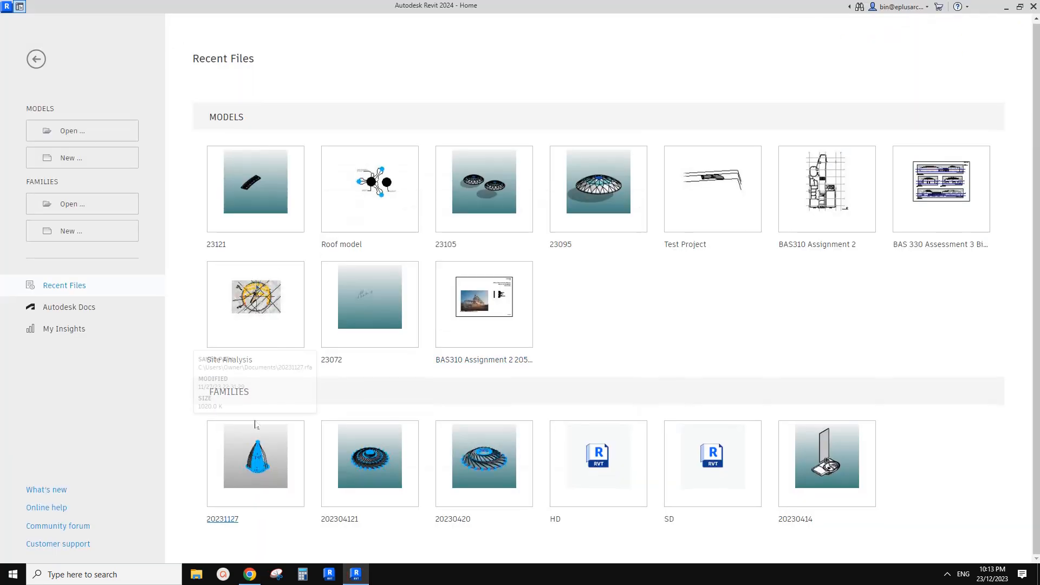
{"action": "key", "text": "alt+Tab"}
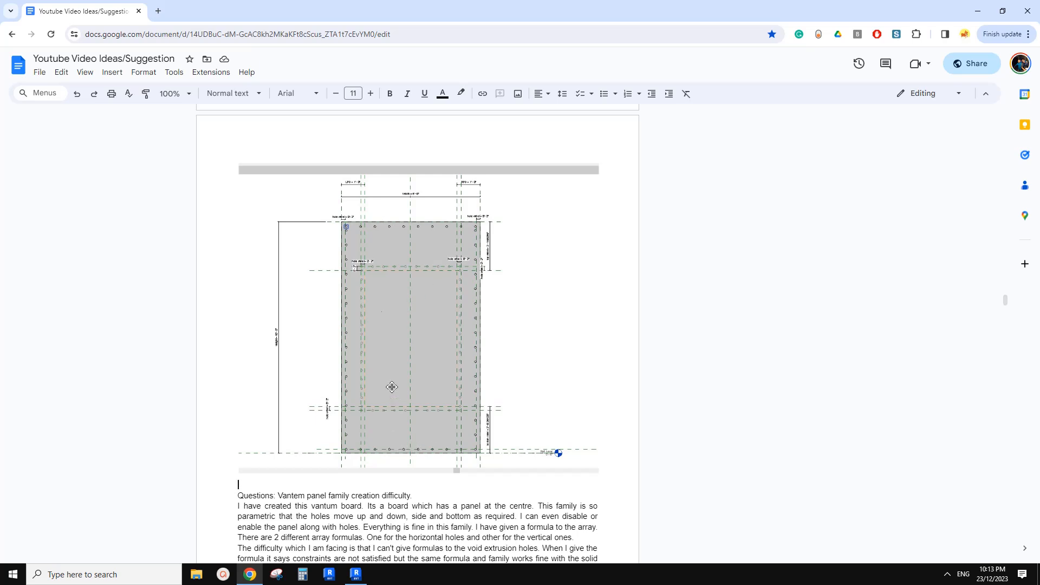
{"action": "scroll", "coordinate": [391, 387], "scroll_direction": "up", "scroll_amount": 1}
{"action": "scroll", "coordinate": [415, 314], "scroll_direction": "down", "scroll_amount": 1}
Switch to Revit and create a new family from the Metric Generic Model.rft template
{"action": "key", "text": "alt+Tab"}
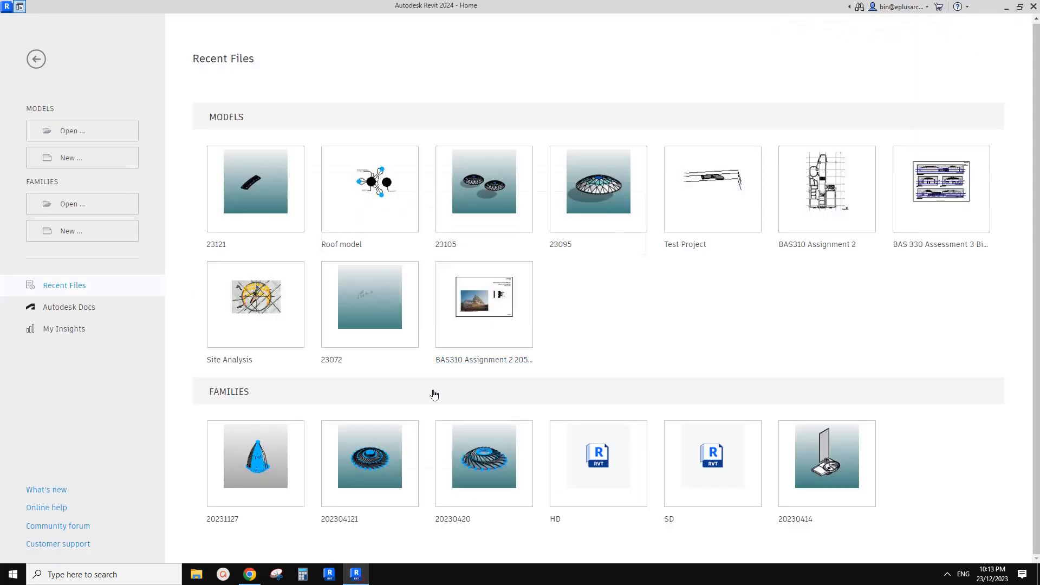
{"action": "left_click", "coordinate": [122, 228]}
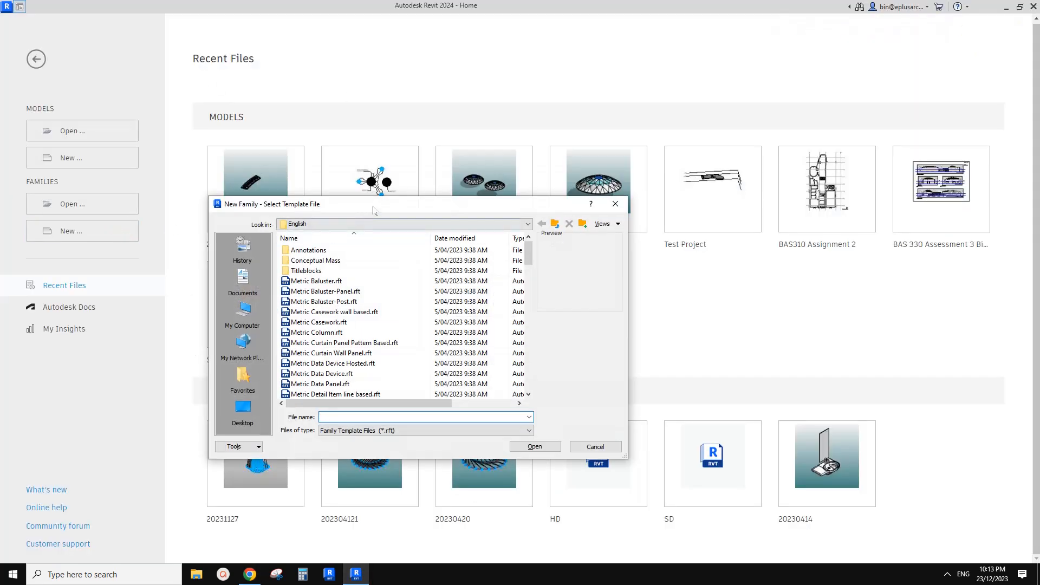
{"action": "left_click_drag", "start_coordinate": [384, 207], "coordinate": [372, 204]}
{"action": "scroll", "coordinate": [385, 379], "scroll_direction": "down", "scroll_amount": 10}
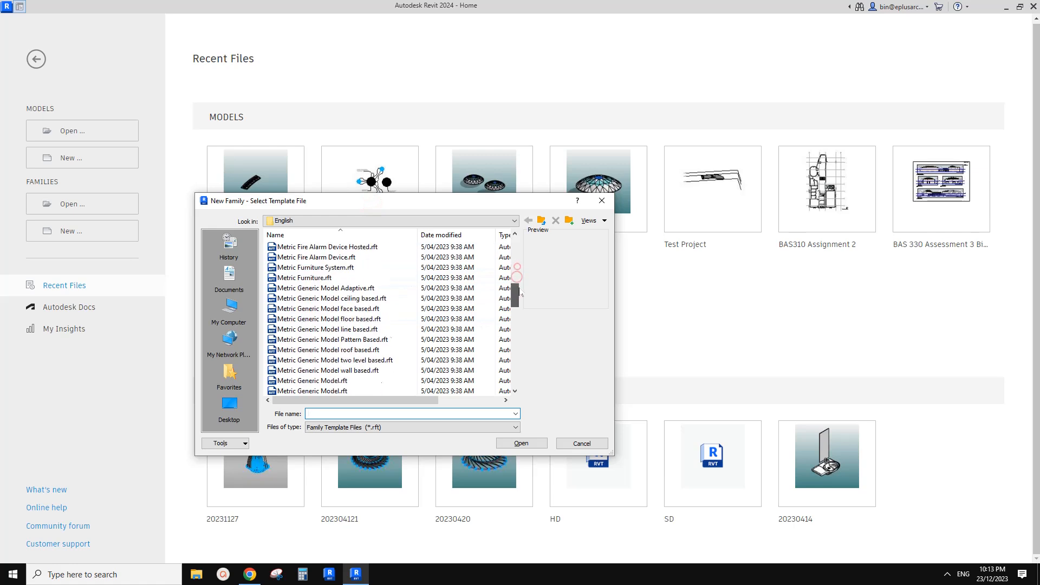
{"action": "scroll", "coordinate": [384, 379], "scroll_direction": "up", "scroll_amount": 2}
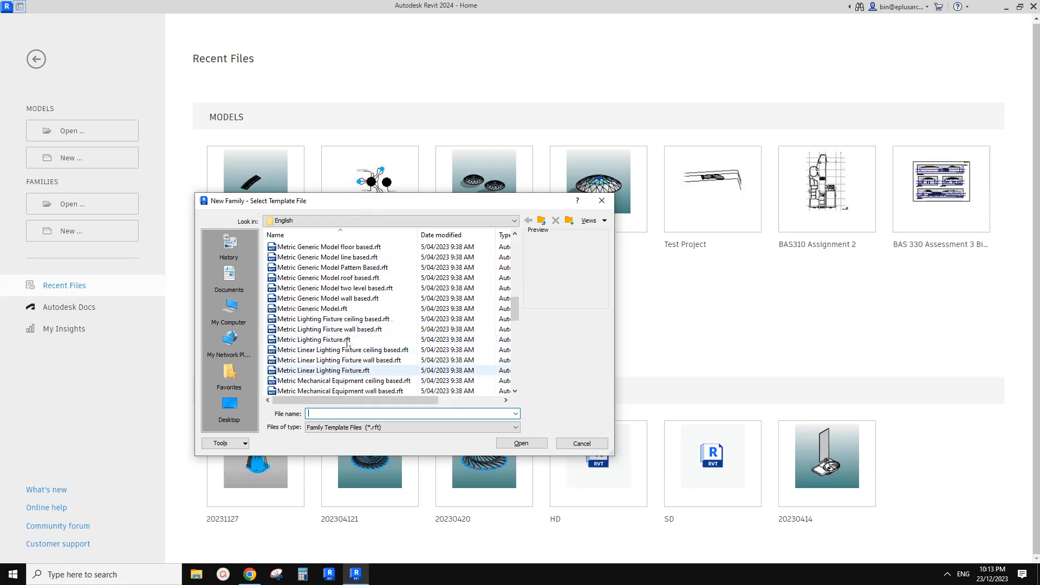
{"action": "left_click", "coordinate": [373, 340]}
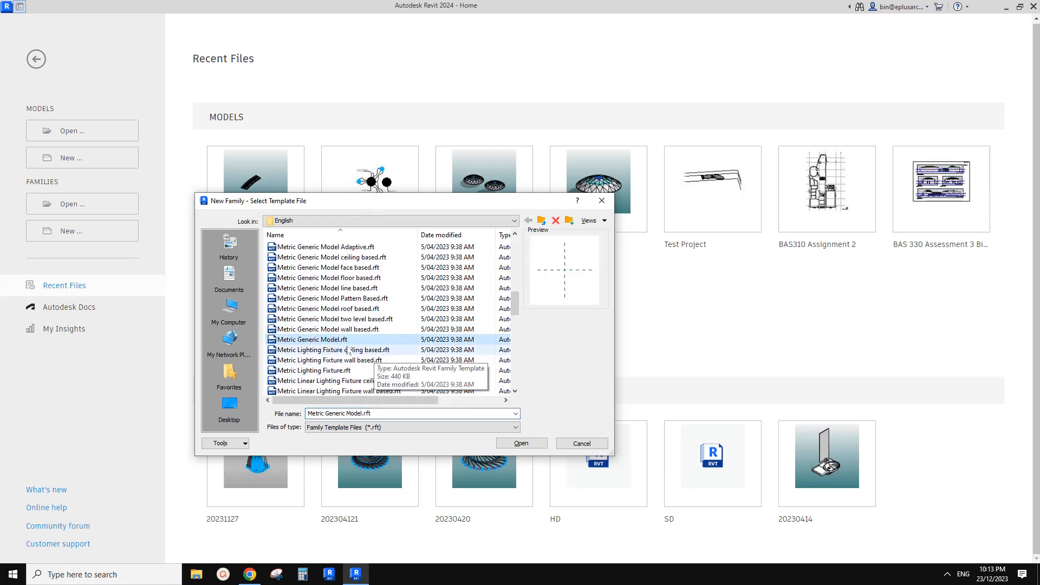
{"action": "left_click", "coordinate": [520, 443]}
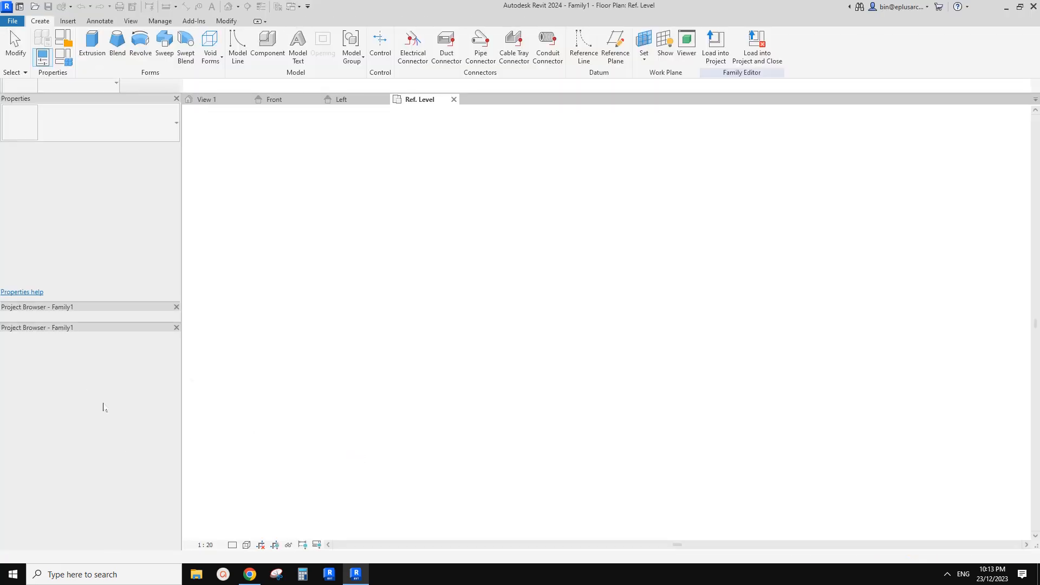
Draw two vertical and two horizontal reference planes around the centre planes in the Ref. Level plan
{"action": "middle_click_drag", "start_coordinate": [589, 335], "coordinate": [499, 349]}
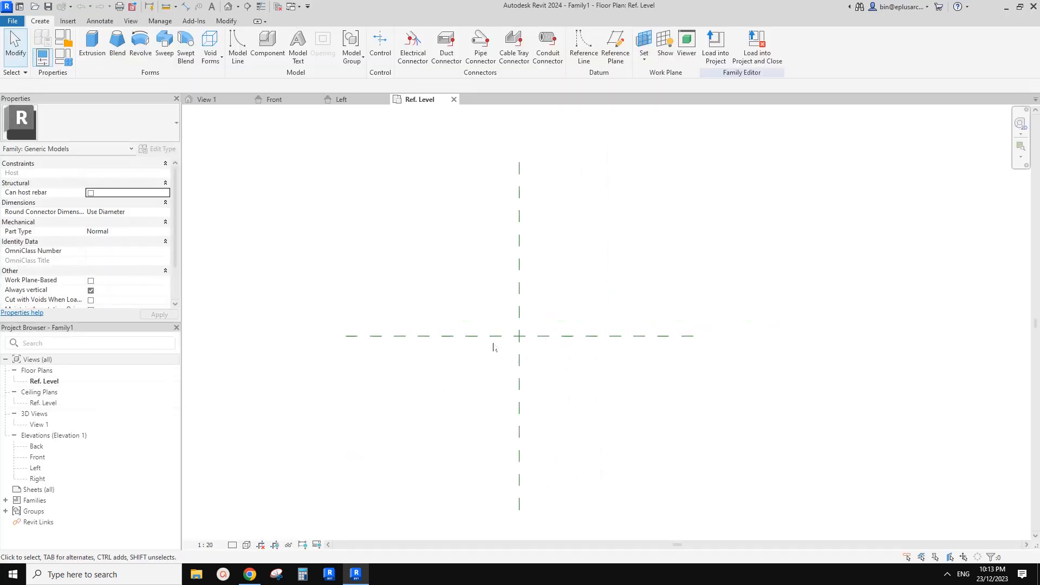
{"action": "key", "text": "r"}
{"action": "key", "text": "p"}
{"action": "left_click", "coordinate": [449, 372]}
{"action": "left_click", "coordinate": [449, 303]}
{"action": "left_click", "coordinate": [597, 372]}
{"action": "left_click", "coordinate": [597, 302]}
{"action": "left_click", "coordinate": [638, 320]}
{"action": "left_click", "coordinate": [410, 320]}
{"action": "left_click", "coordinate": [415, 348]}
{"action": "left_click", "coordinate": [639, 349]}
Dimension the two horizontal reference planes to the horizontal centre plane and make the spacing equal
{"action": "key", "text": "d"}
{"action": "key", "text": "i"}
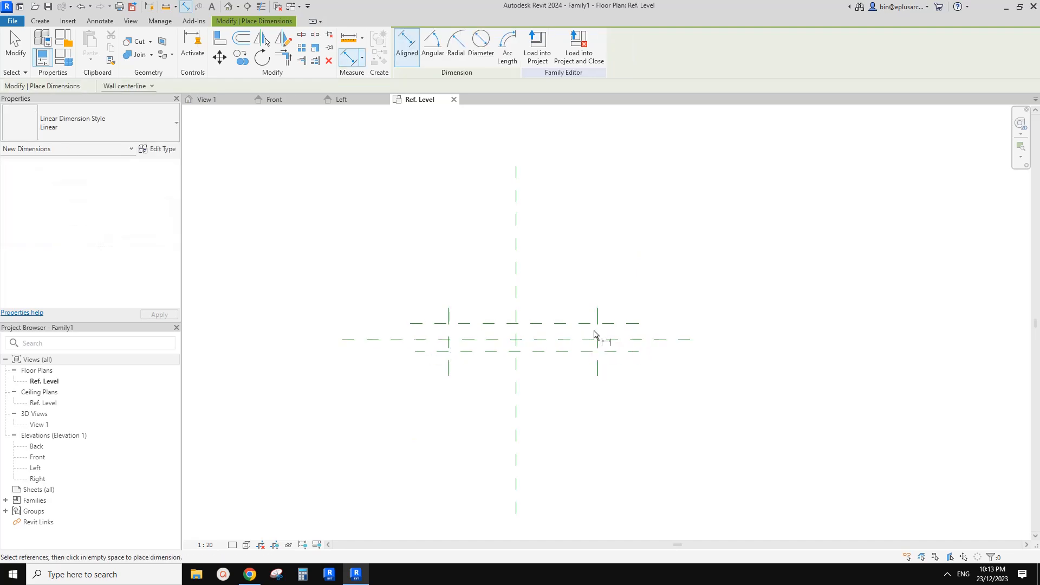
{"action": "left_click", "coordinate": [625, 351]}
{"action": "left_click", "coordinate": [626, 324]}
{"action": "left_click", "coordinate": [637, 304]}
{"action": "left_click", "coordinate": [654, 339]}
Dimension the two vertical reference planes to the vertical centre plane and make the spacing equal
{"action": "left_click", "coordinate": [596, 313]}
{"action": "left_click", "coordinate": [513, 314]}
{"action": "left_click", "coordinate": [449, 317]}
{"action": "left_click", "coordinate": [477, 291]}
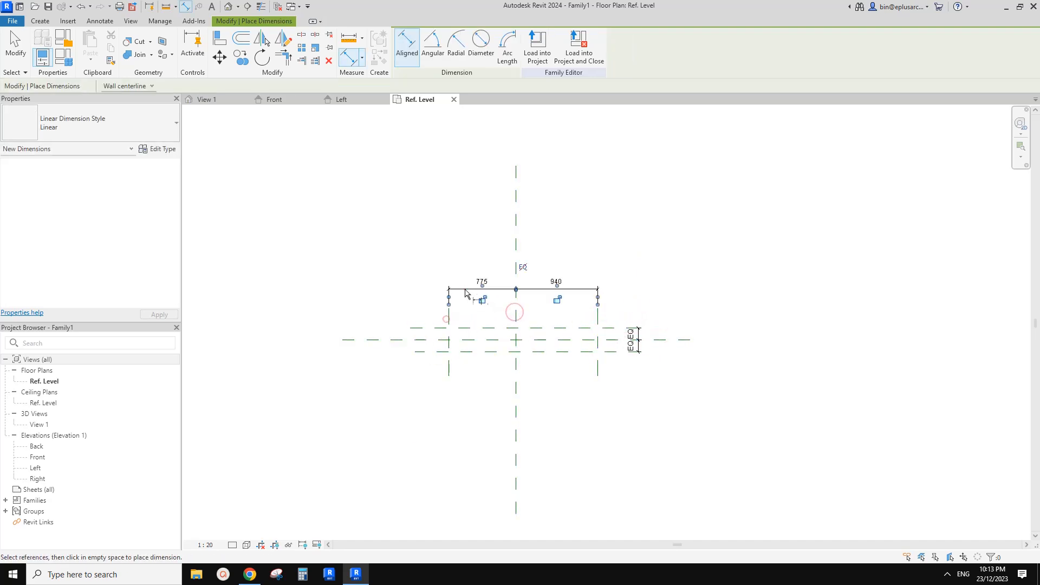
{"action": "left_click", "coordinate": [516, 268]}
Add overall dimensions between the outer horizontal reference planes and between the outer vertical reference planes
{"action": "left_click", "coordinate": [615, 326]}
{"action": "left_click", "coordinate": [613, 353]}
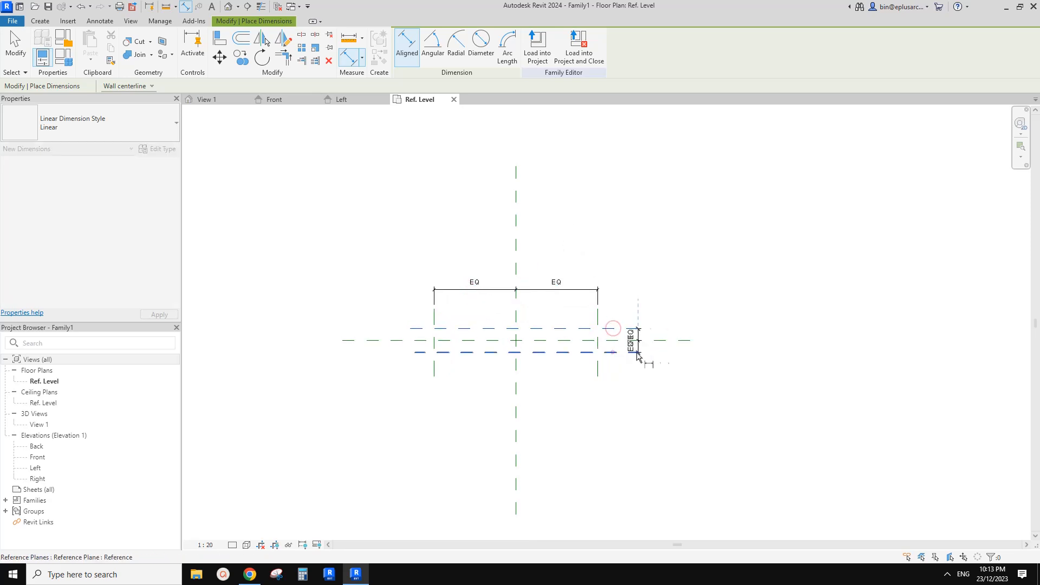
{"action": "left_click", "coordinate": [664, 357]}
{"action": "left_click", "coordinate": [435, 320]}
{"action": "left_click", "coordinate": [597, 317]}
{"action": "left_click", "coordinate": [458, 266]}
{"action": "key", "text": "Escape"}
{"action": "key", "text": "Escape"}
Label the overall depth dimension with a new type parameter D and the overall width dimension with W
{"action": "left_click", "coordinate": [657, 340]}
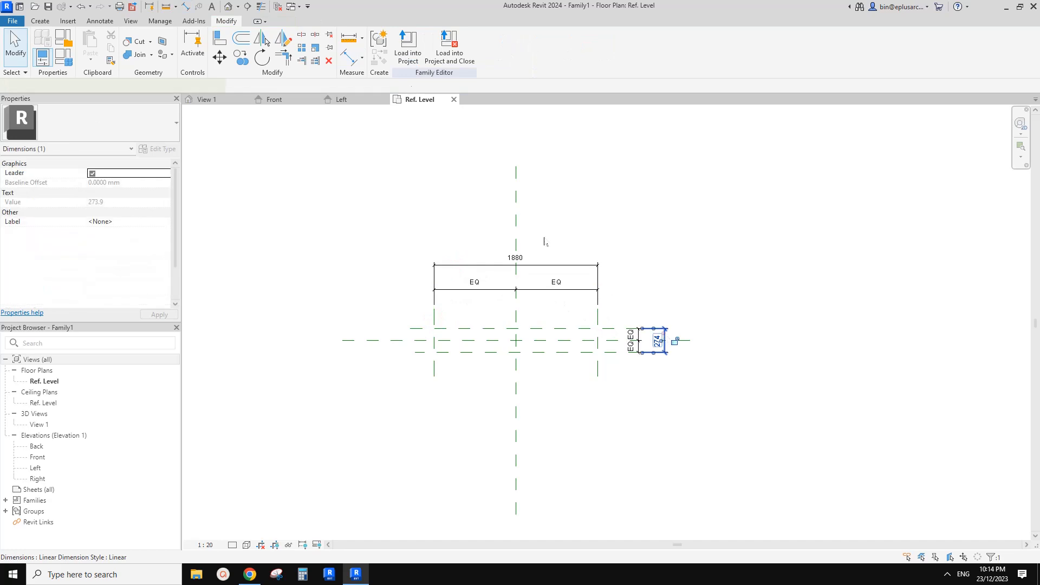
{"action": "left_click", "coordinate": [510, 46]}
{"action": "type", "text": "D"}
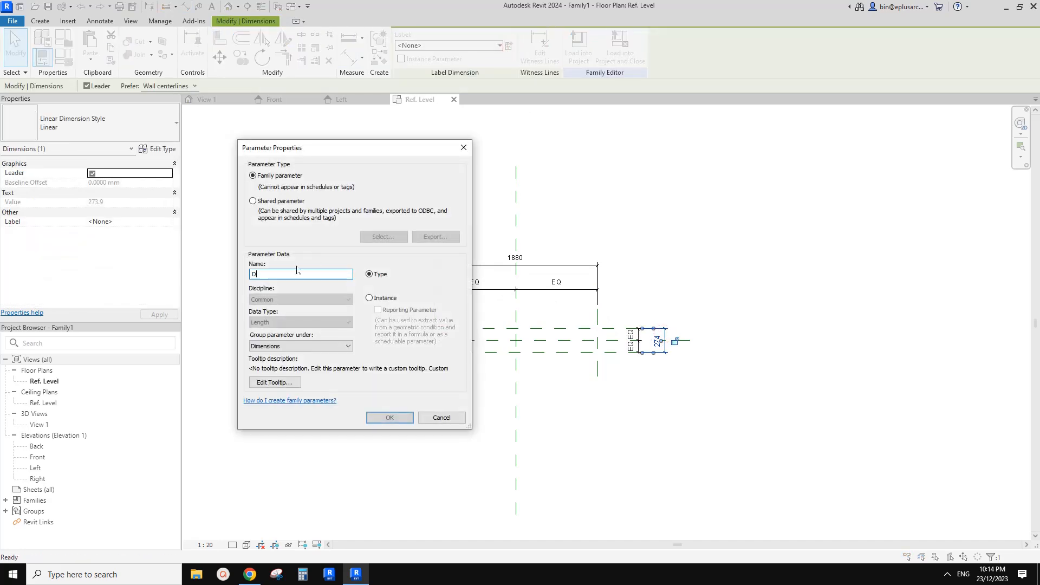
{"action": "left_click", "coordinate": [389, 418]}
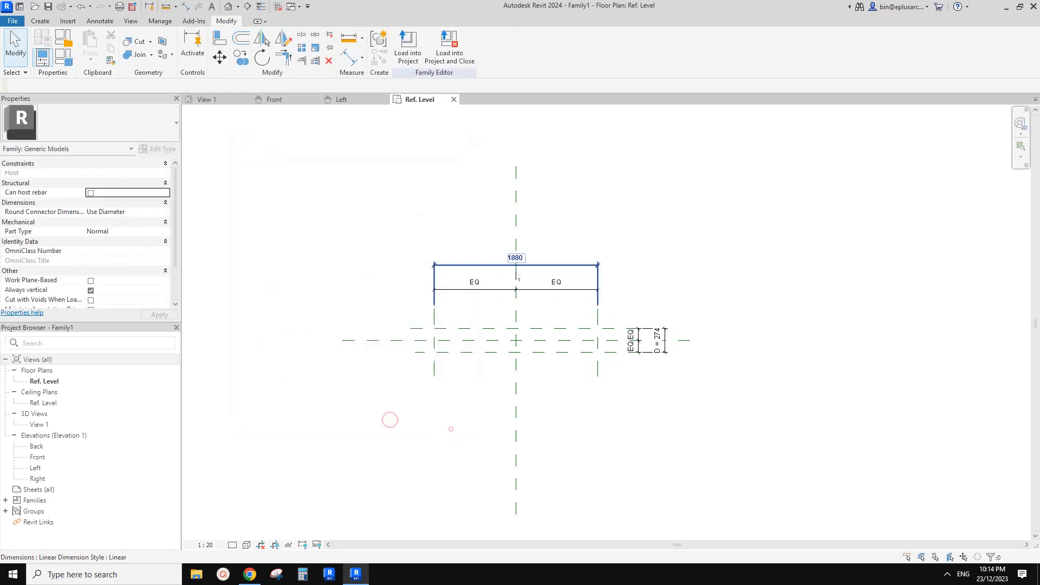
{"action": "left_click", "coordinate": [516, 258]}
{"action": "left_click", "coordinate": [509, 46]}
{"action": "type", "text": "W"}
{"action": "left_click", "coordinate": [390, 417]}
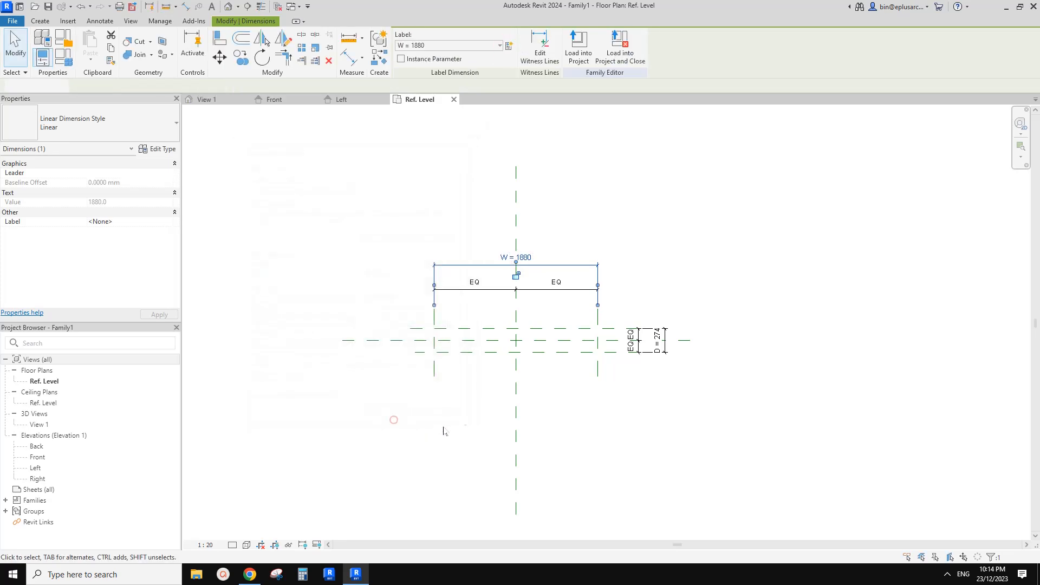
In the Front elevation, draw a horizontal reference plane about 1162 mm above the Ref. Level
{"action": "double_click", "coordinate": [38, 457]}
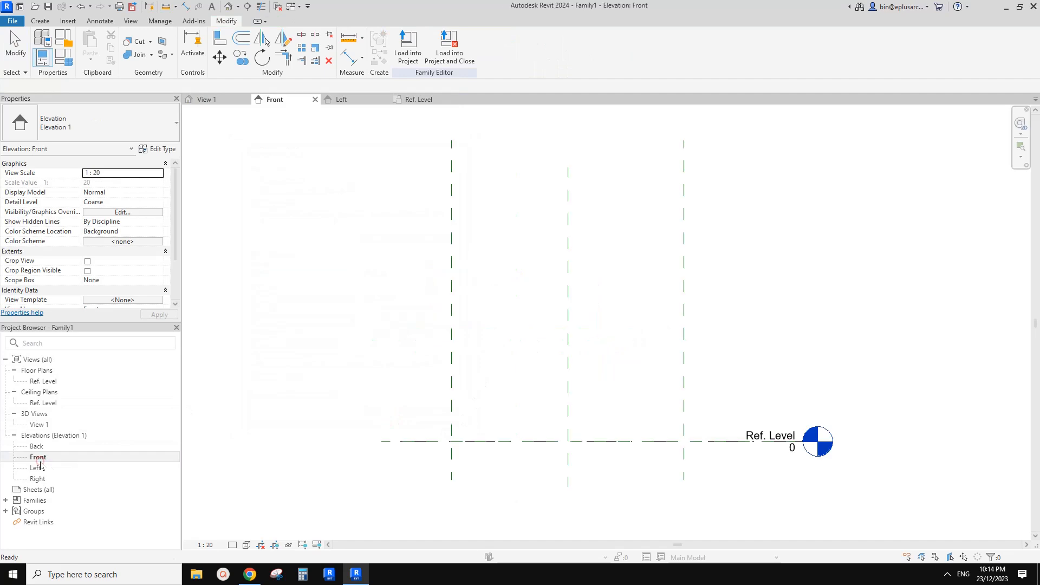
{"action": "key", "text": "r"}
{"action": "key", "text": "p"}
{"action": "left_click", "coordinate": [362, 299]}
{"action": "left_click", "coordinate": [689, 300]}
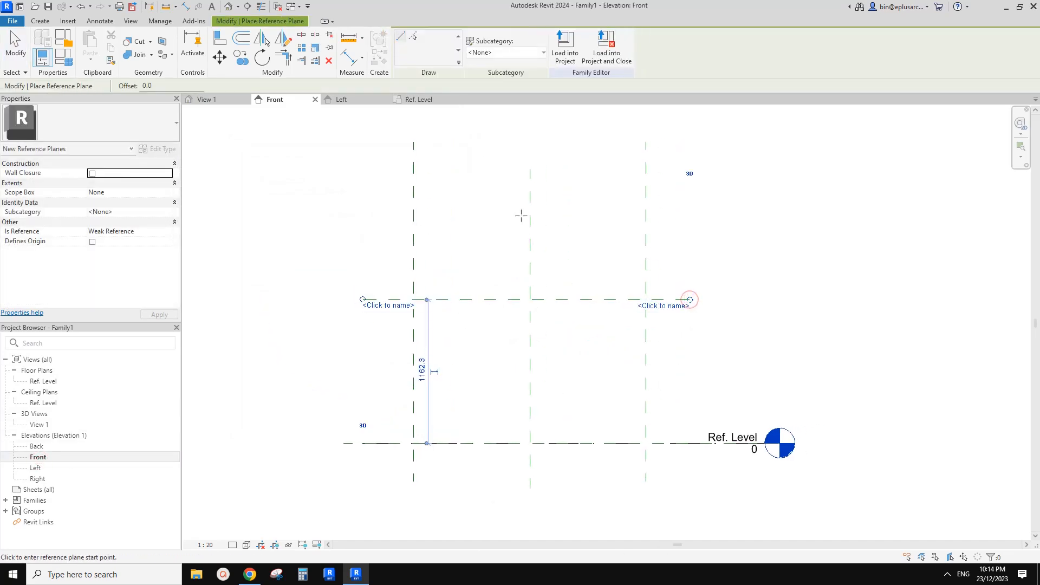
Dimension the height from the Ref. Level to the upper reference plane
{"action": "middle_click_drag", "start_coordinate": [519, 254], "coordinate": [509, 262]}
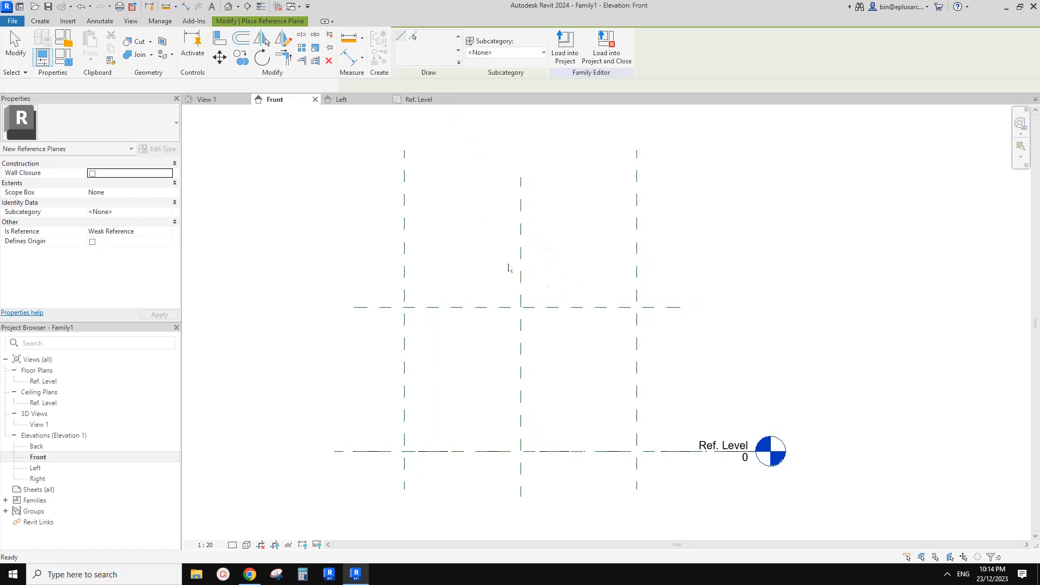
{"action": "key", "text": "d"}
{"action": "key", "text": "i"}
{"action": "left_click", "coordinate": [655, 309]}
{"action": "left_click", "coordinate": [671, 451]}
{"action": "left_click", "coordinate": [669, 410]}
{"action": "key", "text": "Escape"}
{"action": "key", "text": "Escape"}
Label the height dimension with a new type parameter H
{"action": "left_click", "coordinate": [665, 375]}
{"action": "left_click", "coordinate": [509, 45]}
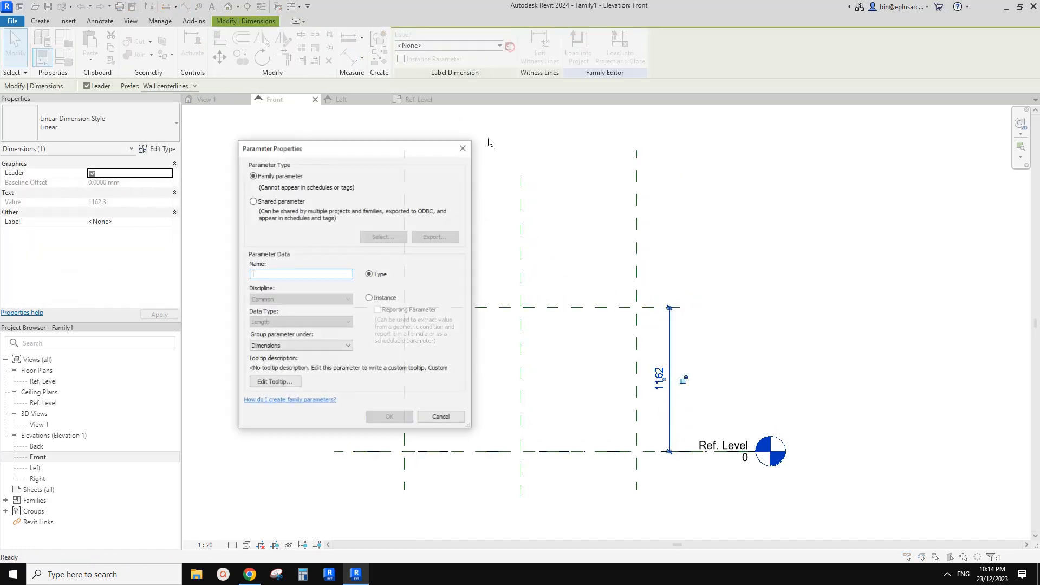
{"action": "type", "text": "H"}
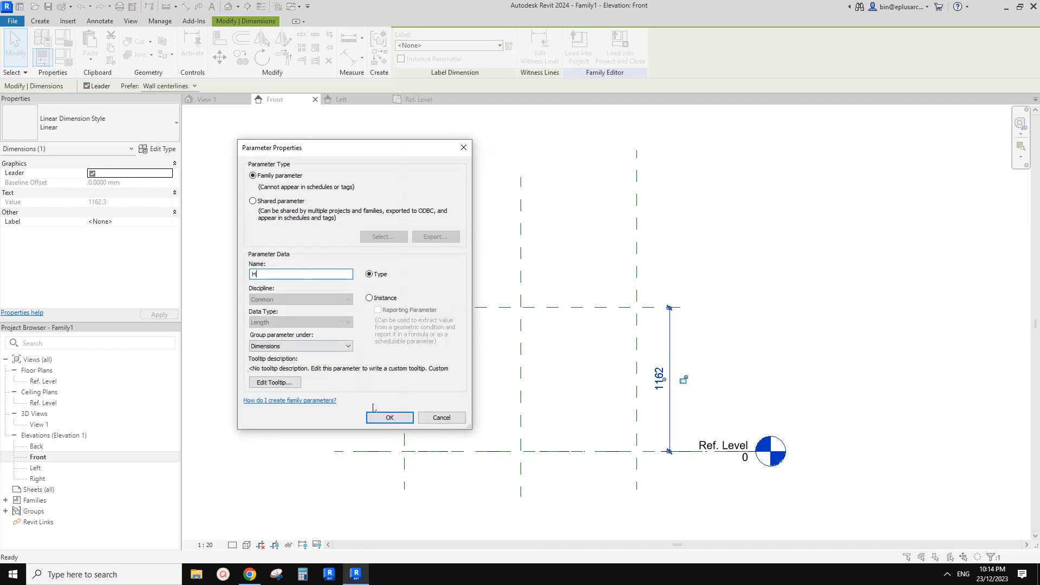
{"action": "left_click", "coordinate": [379, 417]}
{"action": "left_click", "coordinate": [360, 370]}
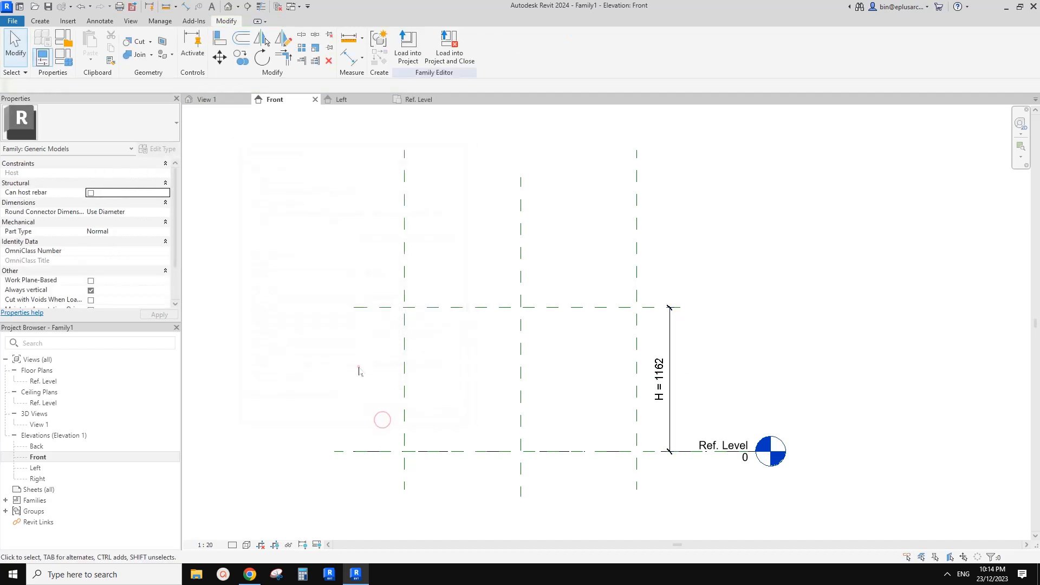
In the Ref. Level plan, sketch a rectangular extrusion on the outer reference planes and lock its edges to them
{"action": "double_click", "coordinate": [45, 381]}
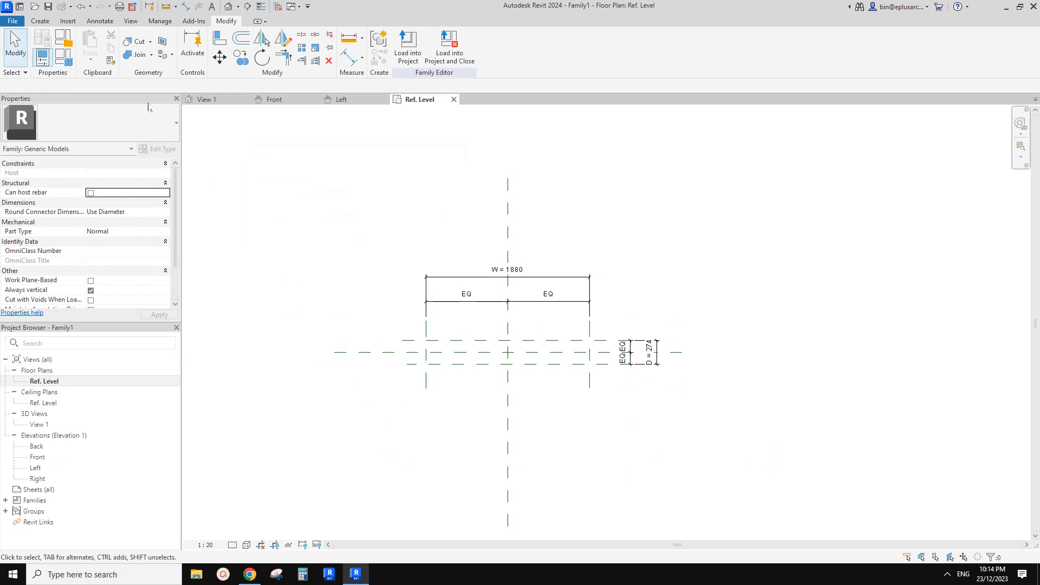
{"action": "left_click", "coordinate": [40, 21]}
{"action": "left_click", "coordinate": [92, 46]}
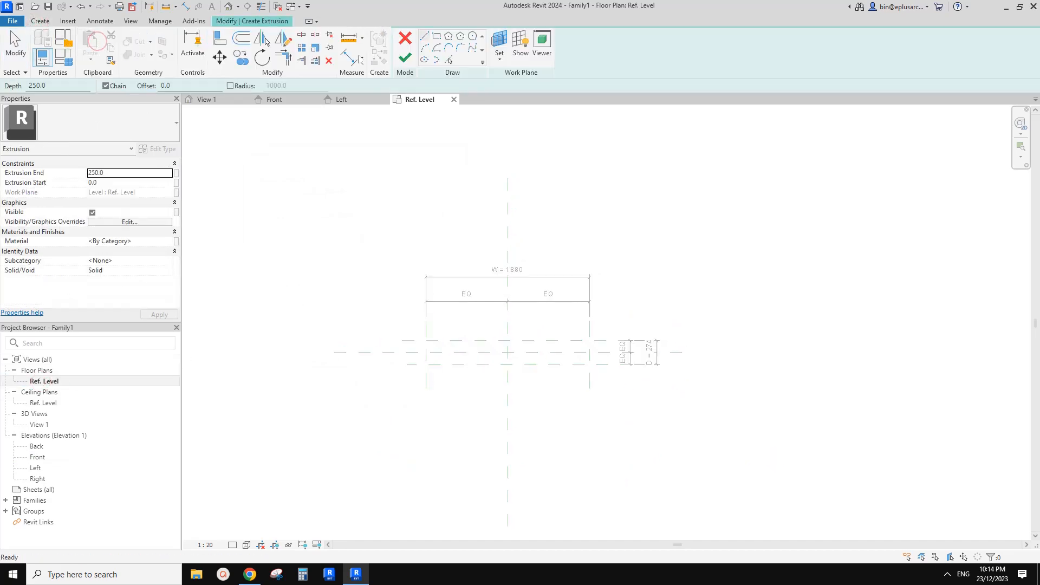
{"action": "left_click", "coordinate": [436, 36]}
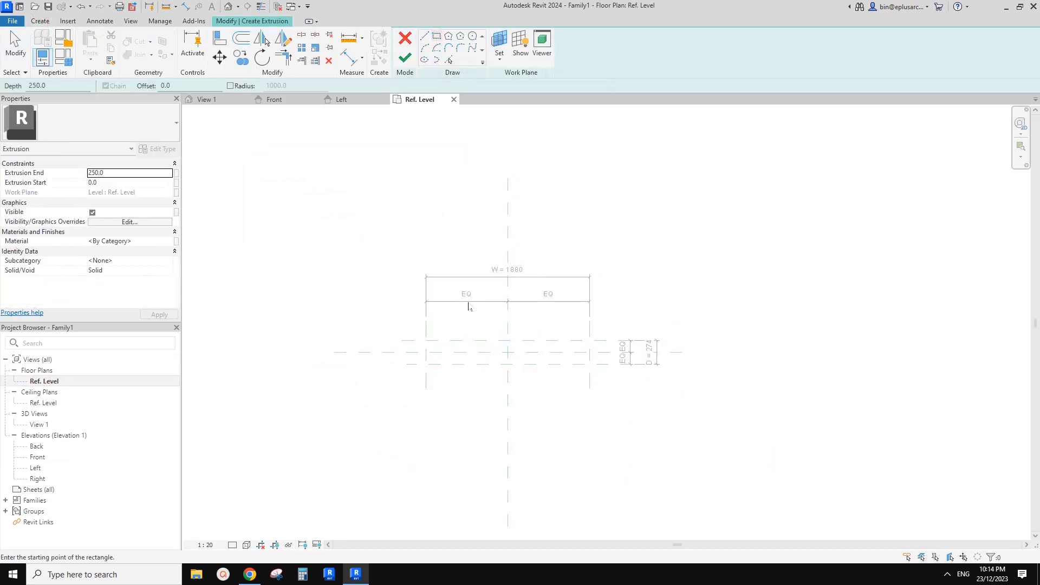
{"action": "left_click", "coordinate": [426, 340]}
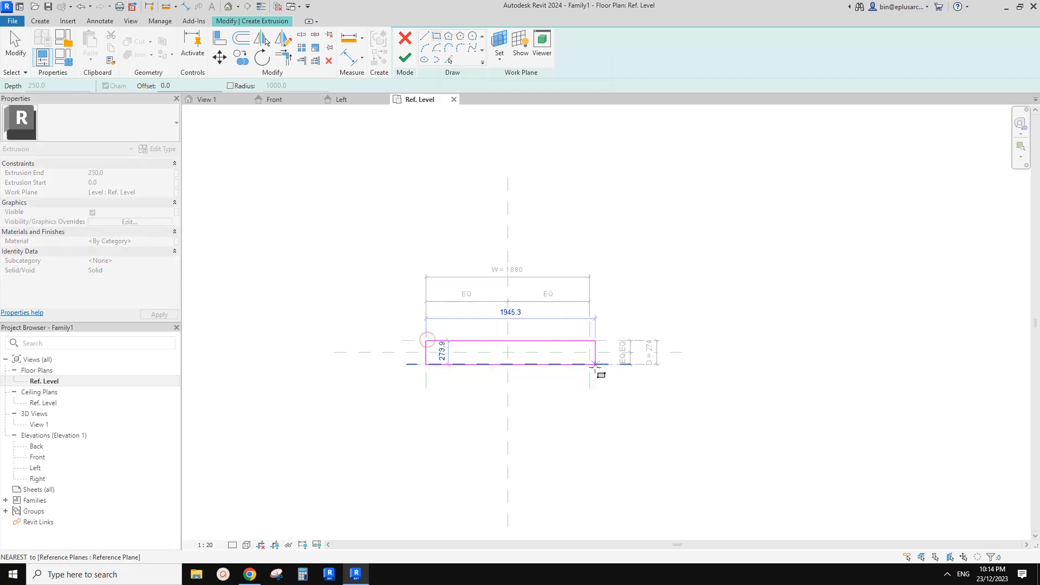
{"action": "left_click", "coordinate": [589, 364]}
{"action": "left_click", "coordinate": [572, 335]}
{"action": "left_click", "coordinate": [537, 346]}
{"action": "left_click", "coordinate": [496, 359]}
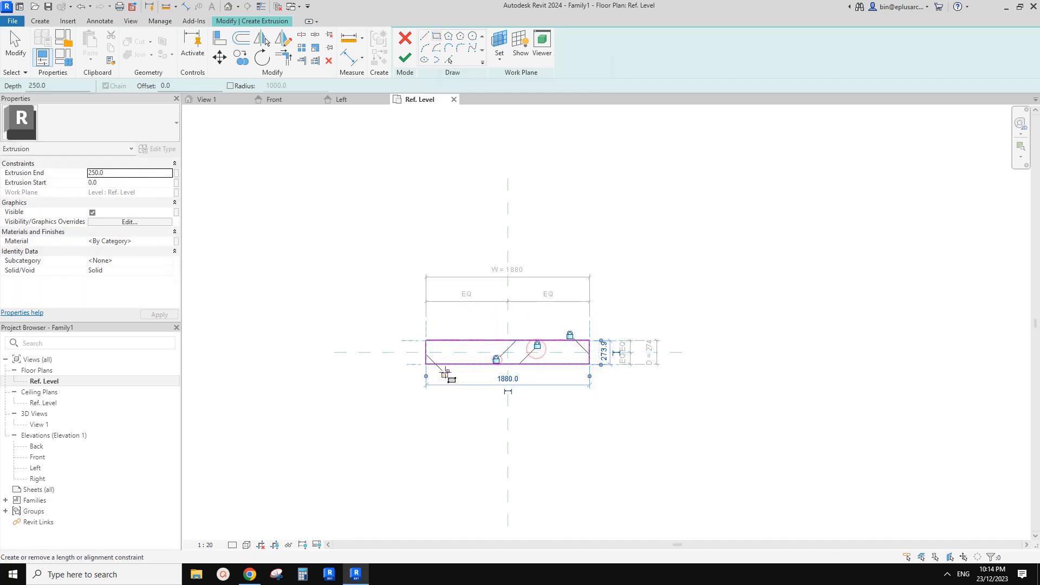
Finish the extrusion, then stretch its top edge to the upper reference plane in the Front elevation and lock it there
{"action": "double_click", "coordinate": [38, 458]}
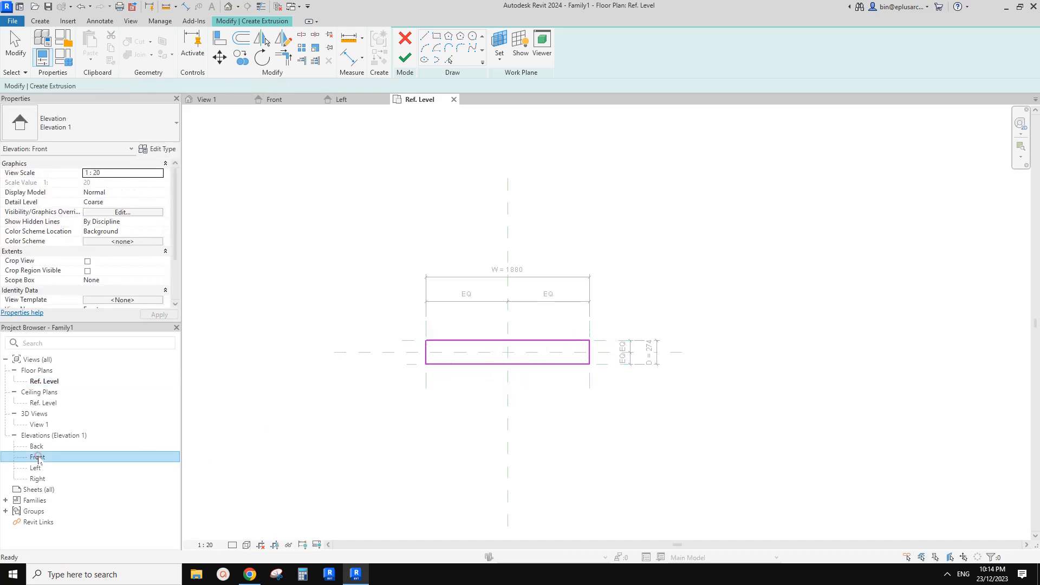
{"action": "left_click", "coordinate": [406, 58]}
{"action": "left_click_drag", "start_coordinate": [520, 415], "coordinate": [521, 307]}
{"action": "left_click", "coordinate": [502, 236]}
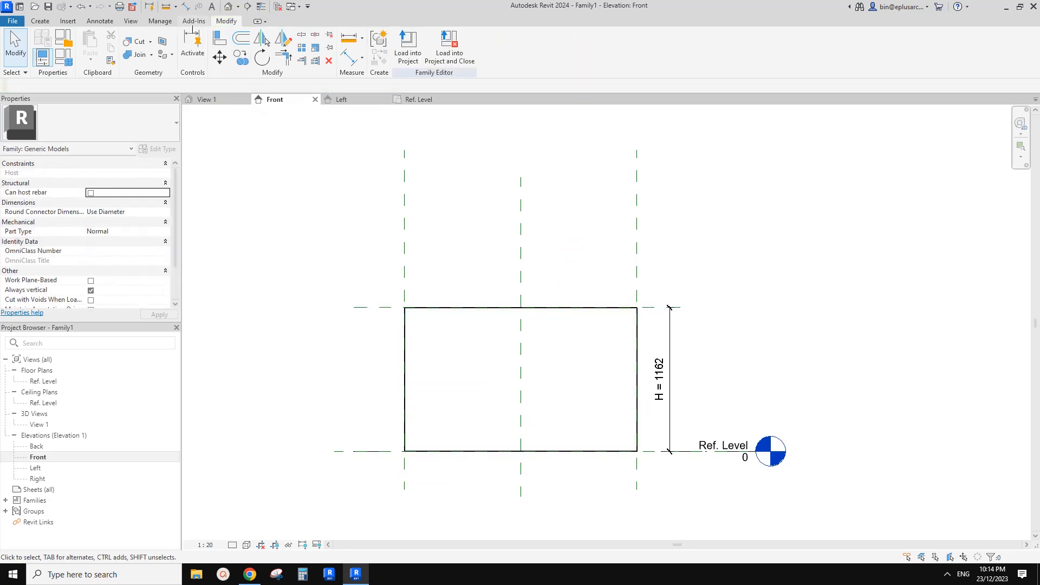
Test the panel in the 3D view by applying family type values of 100 for D, 2400 for H and 900 for W
{"action": "left_click", "coordinate": [227, 7]}
{"action": "middle_click_drag", "start_coordinate": [412, 274], "coordinate": [571, 327], "text": "shift"}
{"action": "scroll", "coordinate": [547, 310], "scroll_direction": "down", "scroll_amount": 1}
{"action": "left_click", "coordinate": [64, 58]}
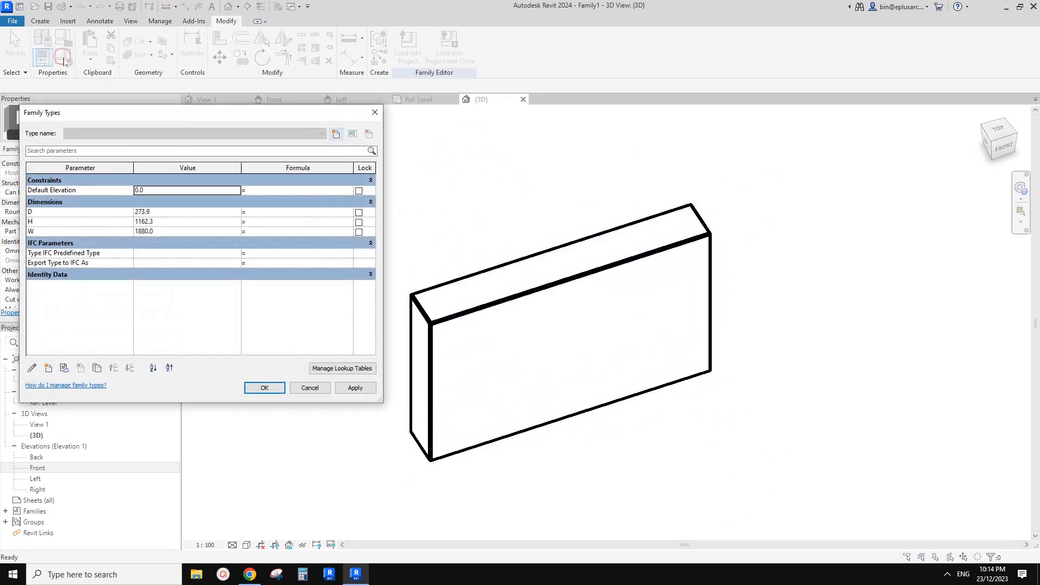
{"action": "left_click_drag", "start_coordinate": [315, 110], "coordinate": [311, 95]}
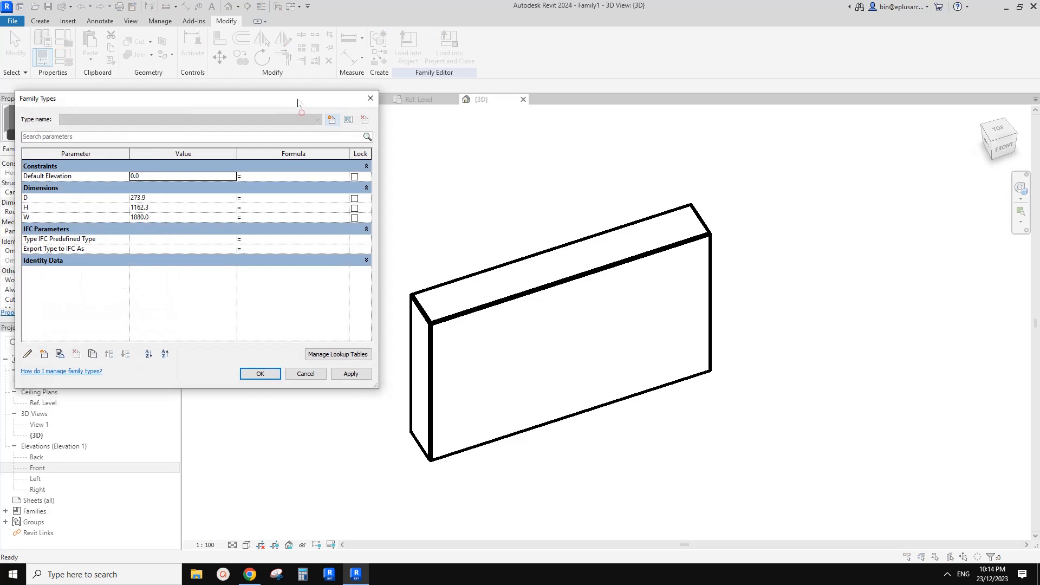
{"action": "left_click", "coordinate": [151, 199]}
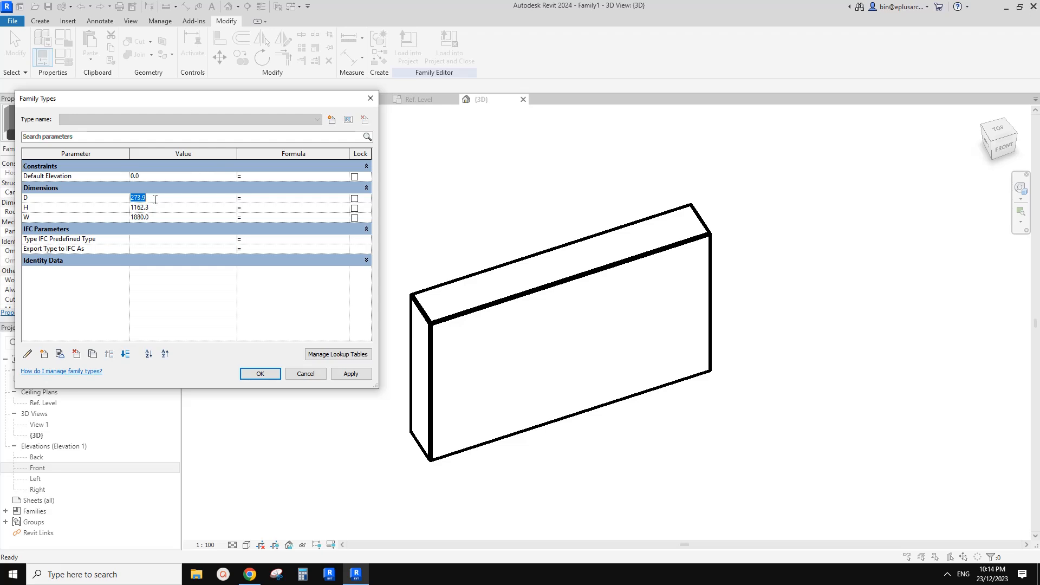
{"action": "left_click", "coordinate": [161, 207]}
{"action": "type", "text": "2"}
{"action": "type", "text": "24"}
{"action": "left_click", "coordinate": [158, 219]}
{"action": "type", "text": "900"}
{"action": "left_click", "coordinate": [351, 373]}
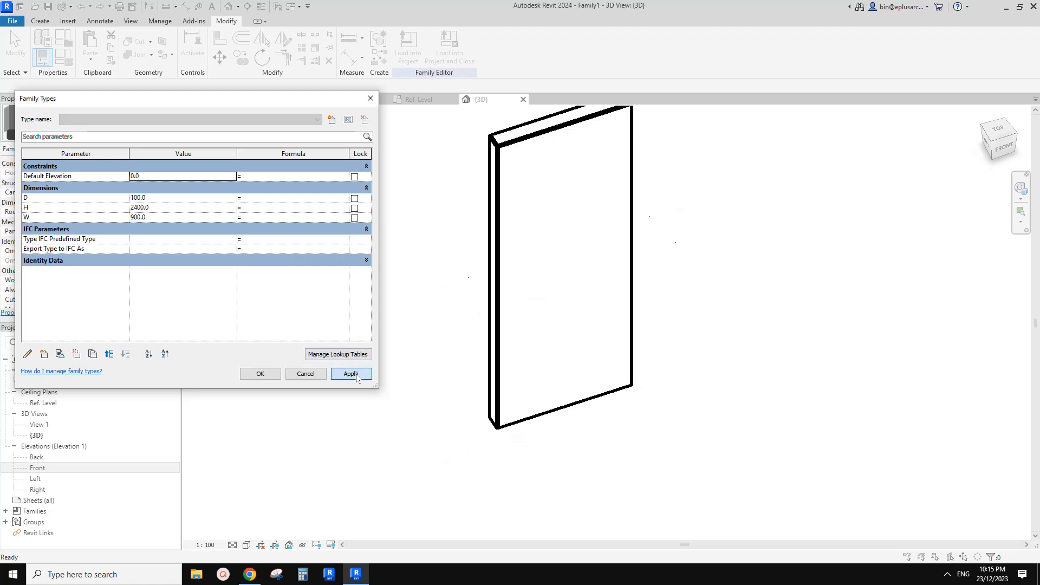
Set the panel's depth parameter D to 12 in the family types and check the board in 3D
{"action": "left_click", "coordinate": [261, 373]}
{"action": "scroll", "coordinate": [464, 334], "scroll_direction": "down", "scroll_amount": 1}
{"action": "mouse_move", "coordinate": [532, 299]}
{"action": "middle_mouse_down"}
{"action": "mouse_move", "coordinate": [464, 334]}
{"action": "mouse_move", "coordinate": [536, 327]}
{"action": "middle_mouse_up"}
{"action": "left_click", "coordinate": [61, 63]}
{"action": "left_click", "coordinate": [173, 197]}
{"action": "type", "text": "12"}
{"action": "left_click", "coordinate": [351, 373]}
{"action": "left_click", "coordinate": [261, 373]}
{"action": "middle_click_drag", "start_coordinate": [492, 342], "coordinate": [432, 318], "text": "shift"}
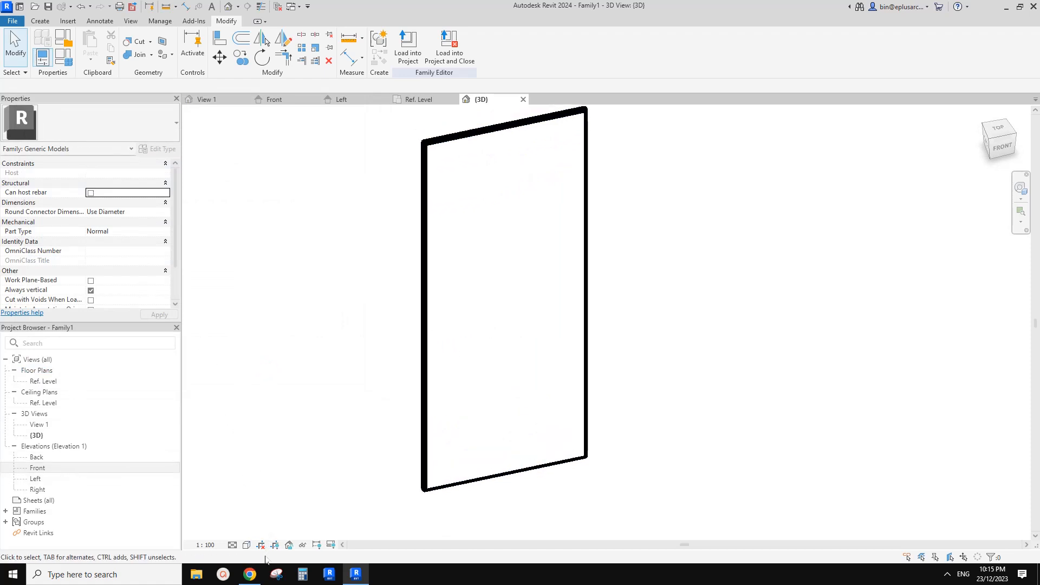
Create a new family from the Metric Generic Model face based template
{"action": "mouse_move", "coordinate": [256, 574]}
{"action": "left_click", "coordinate": [12, 21]}
{"action": "left_click", "coordinate": [69, 68]}
{"action": "left_click", "coordinate": [127, 103]}
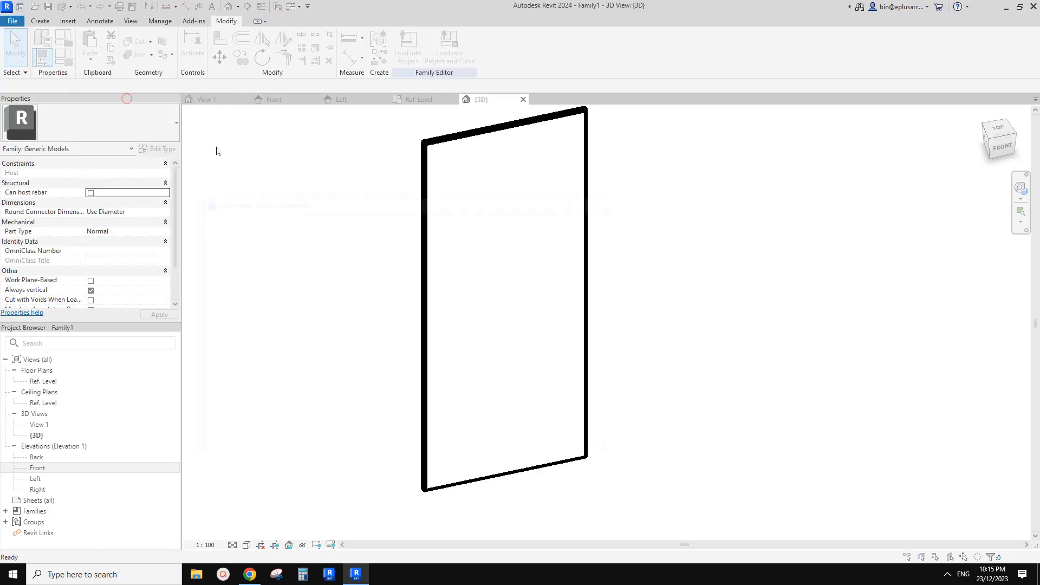
{"action": "left_click_drag", "start_coordinate": [515, 248], "coordinate": [515, 294]}
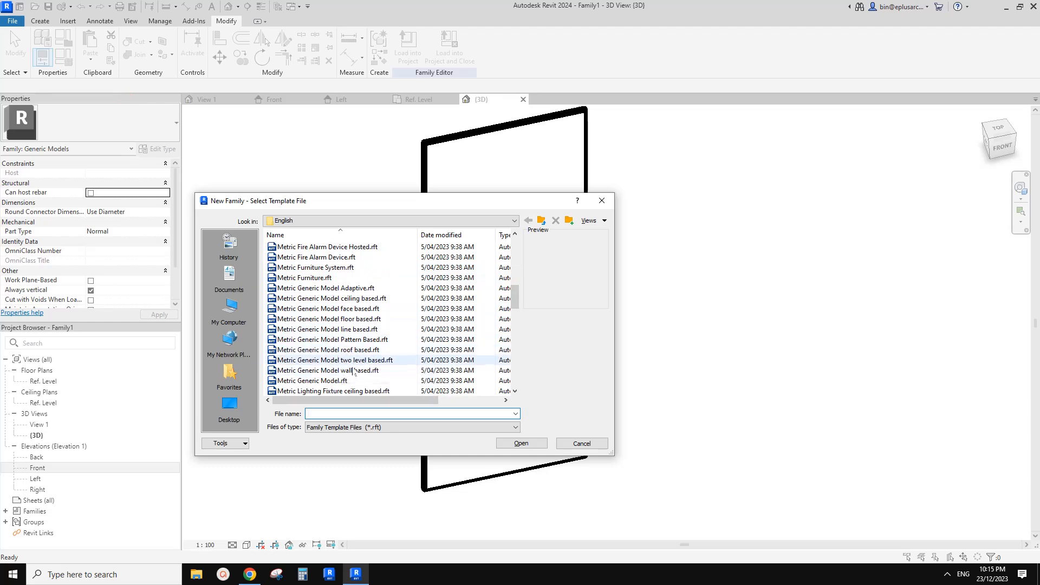
{"action": "left_click", "coordinate": [340, 309]}
{"action": "left_click", "coordinate": [526, 446]}
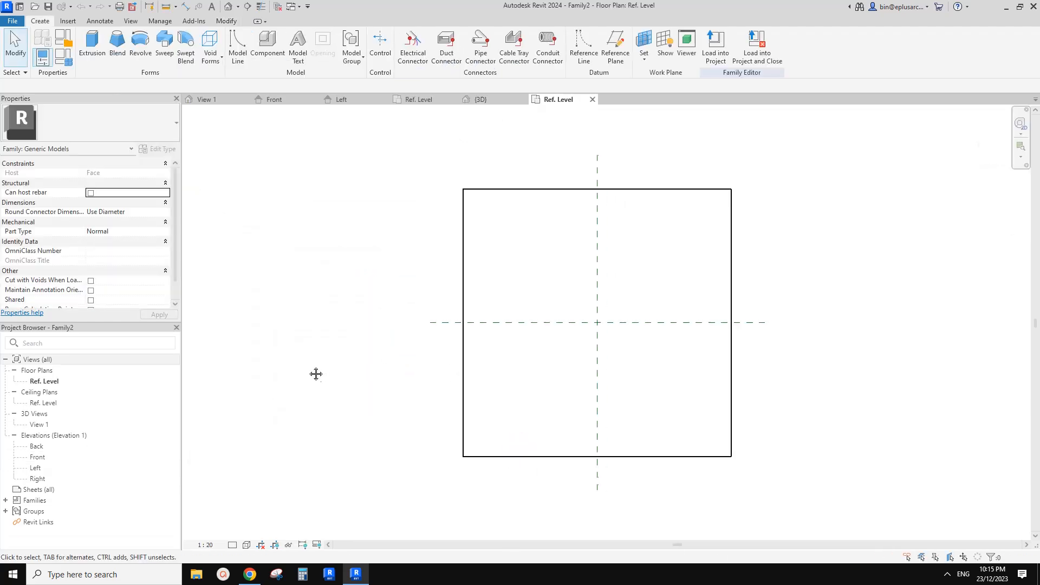
Start a void extrusion and sketch a circle of about 220 mm radius centred on the reference plane intersection
{"action": "left_click", "coordinate": [206, 48]}
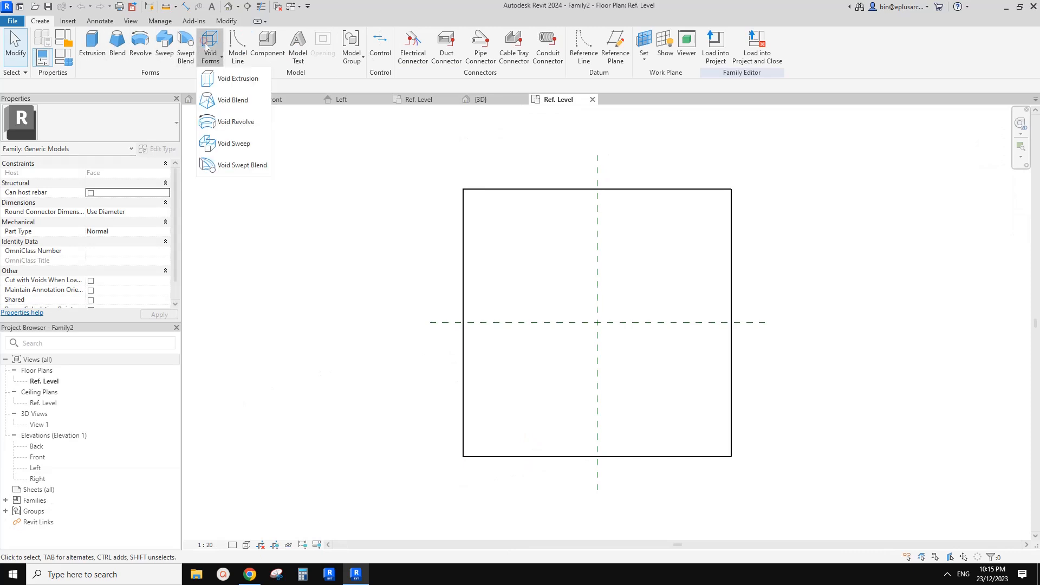
{"action": "left_click", "coordinate": [234, 79]}
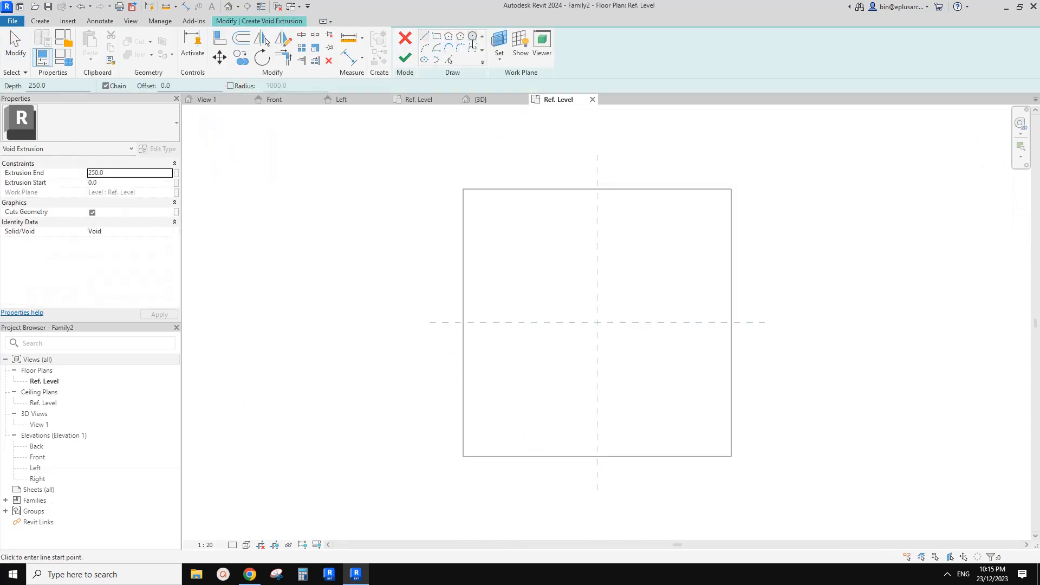
{"action": "left_click", "coordinate": [472, 35]}
{"action": "left_click", "coordinate": [597, 323]}
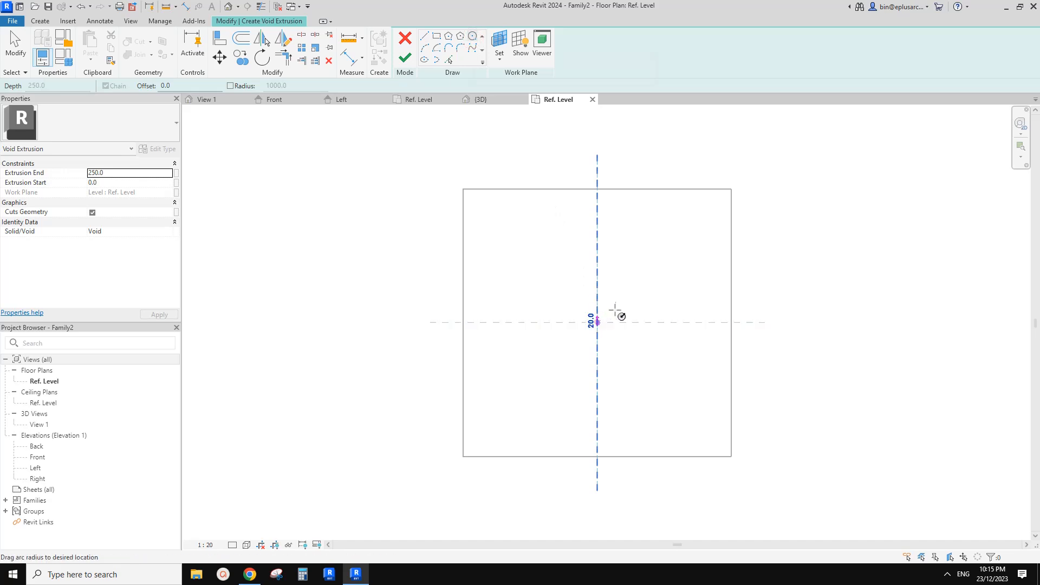
{"action": "left_click", "coordinate": [604, 305]}
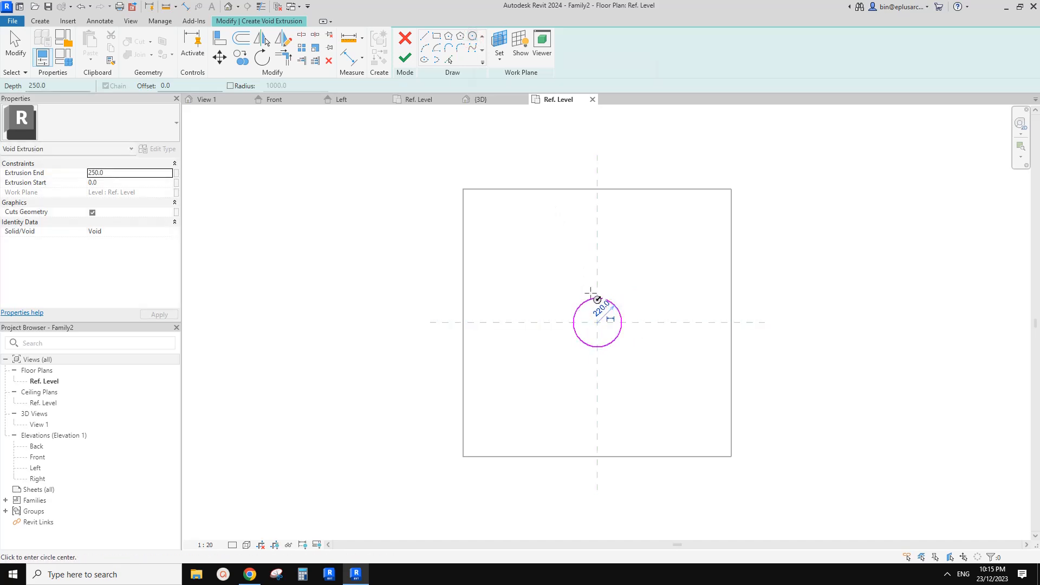
Add a diameter dimension to the circle and label it with a new type parameter DIA
{"action": "key", "text": "d"}
{"action": "key", "text": "i"}
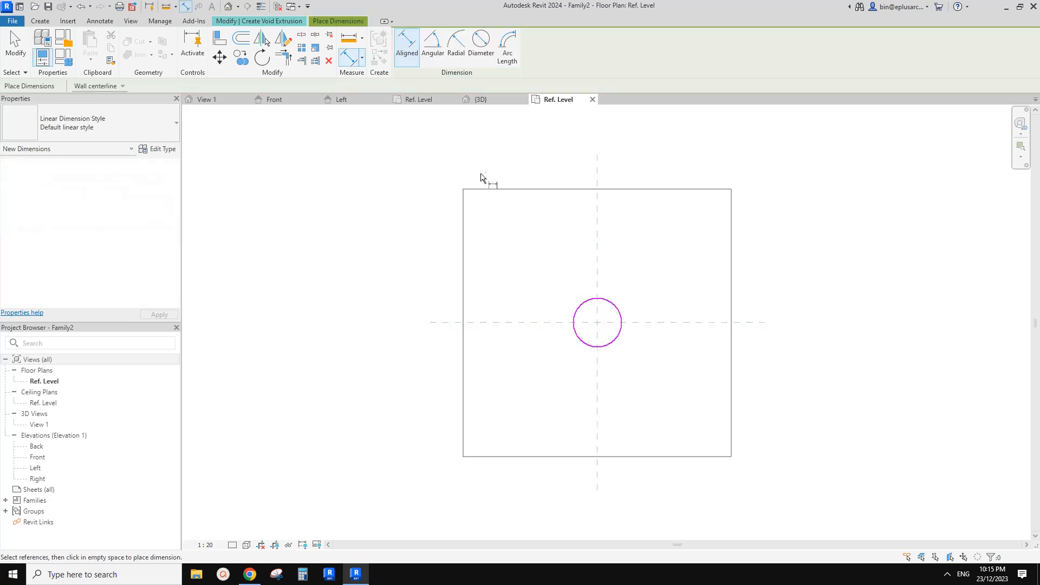
{"action": "left_click", "coordinate": [480, 44]}
{"action": "left_click", "coordinate": [612, 306]}
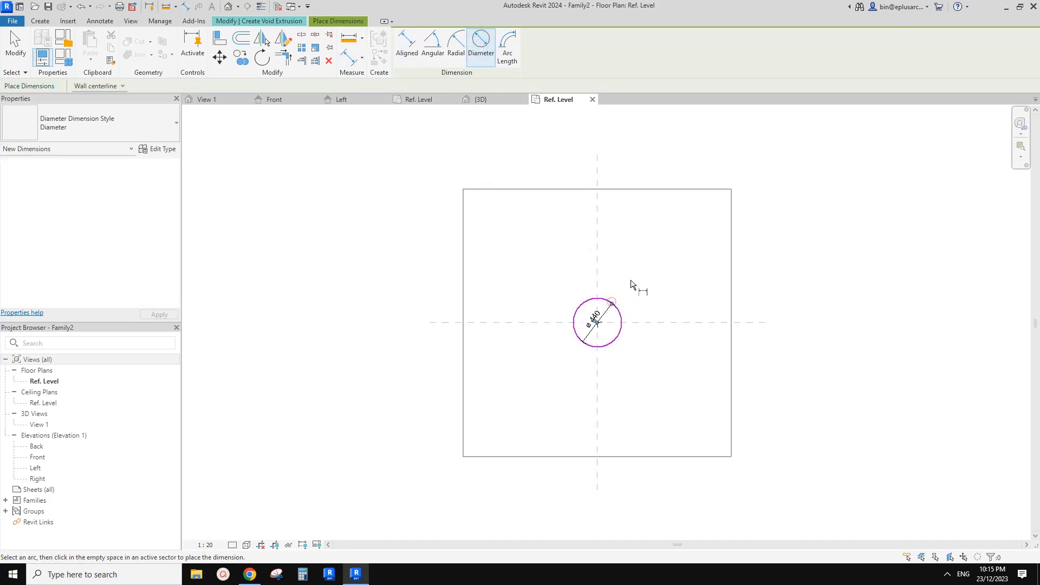
{"action": "left_click", "coordinate": [600, 316]}
{"action": "key", "text": "Escape"}
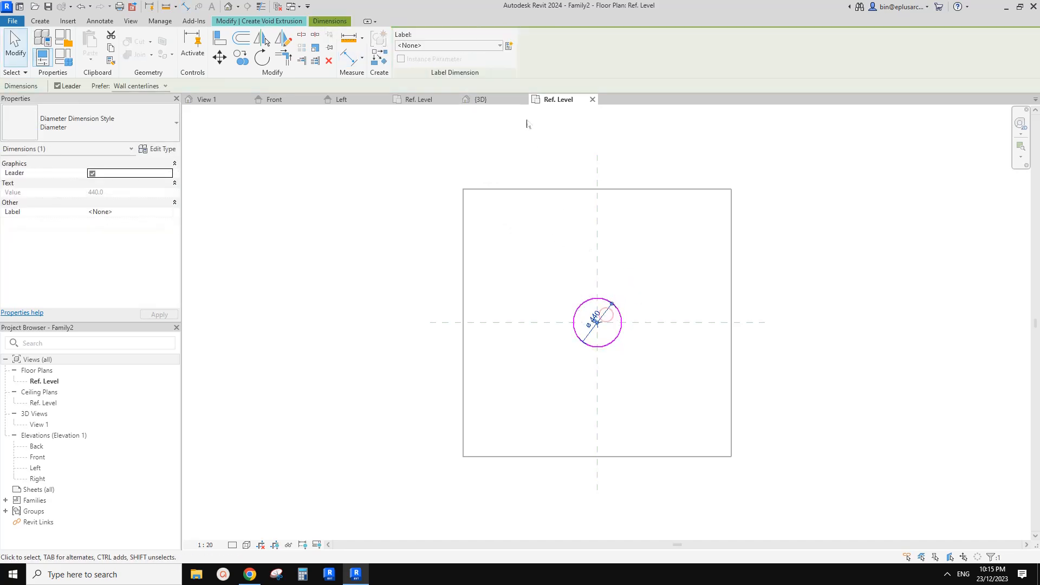
{"action": "left_click", "coordinate": [510, 47]}
{"action": "type", "text": "Di"}
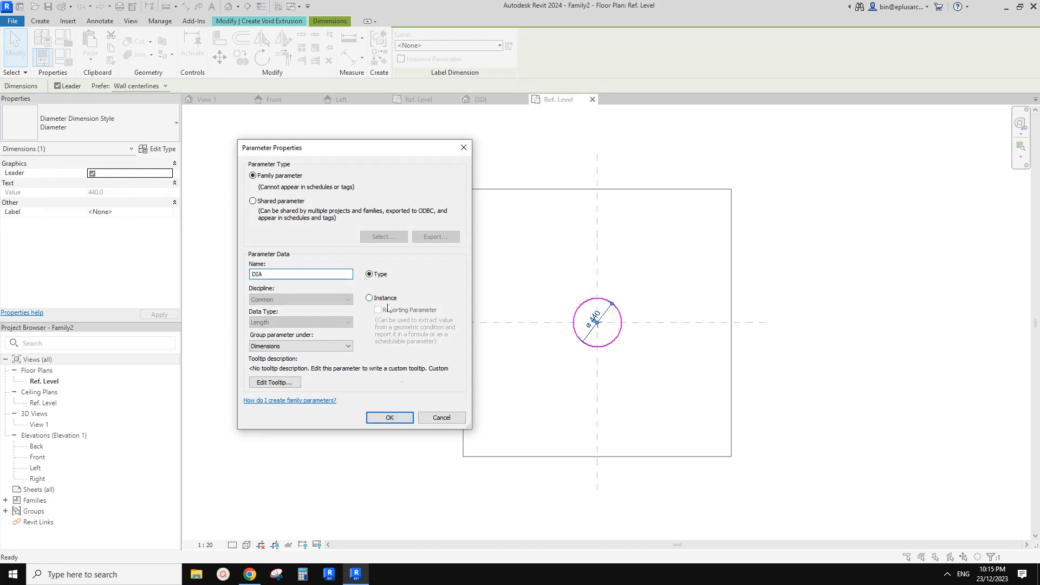
{"action": "left_click", "coordinate": [398, 417]}
Set the DIA dimension to 20 and finish the void extrusion
{"action": "scroll", "coordinate": [583, 376], "scroll_direction": "up", "scroll_amount": 2}
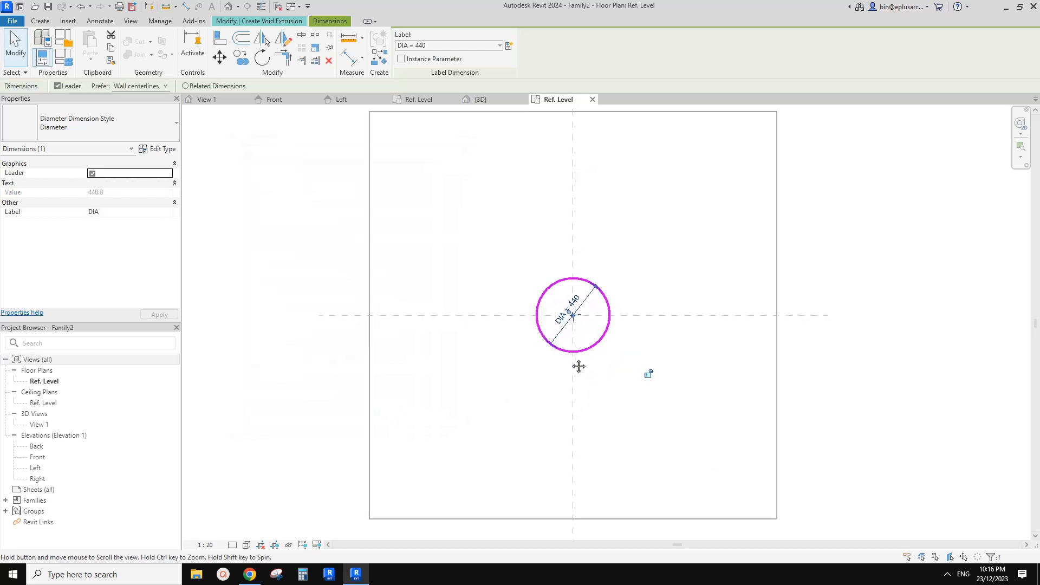
{"action": "left_click", "coordinate": [576, 303]}
{"action": "middle_click_drag", "start_coordinate": [486, 371], "coordinate": [472, 377]}
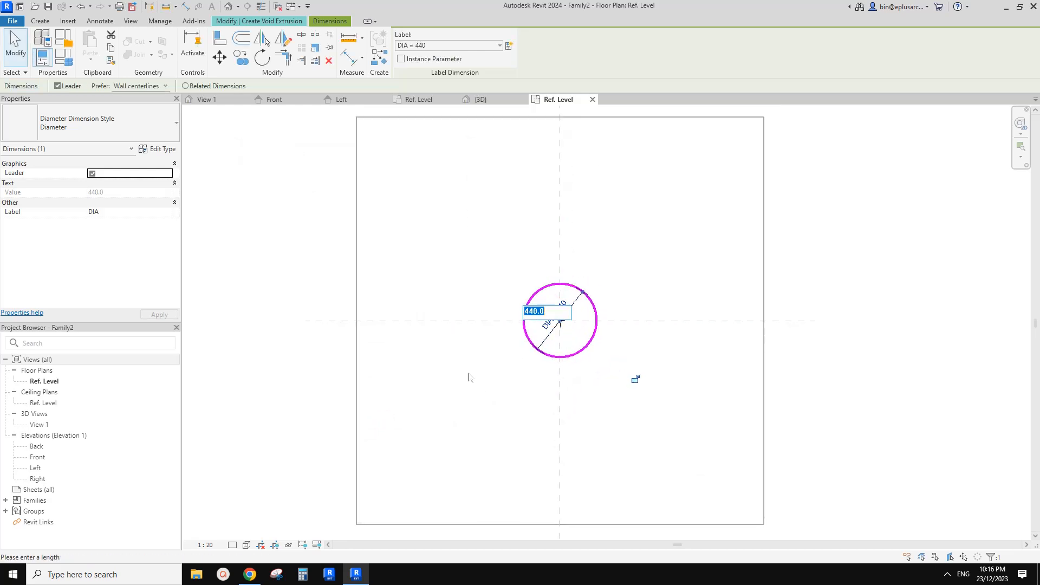
{"action": "type", "text": "20"}
{"action": "key", "text": "Return"}
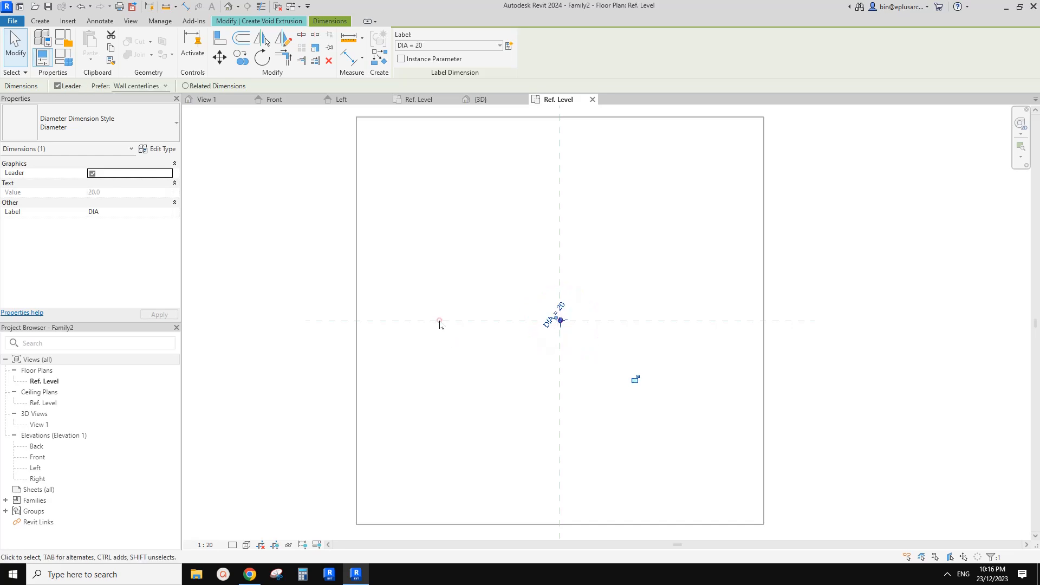
{"action": "left_click", "coordinate": [441, 322]}
{"action": "scroll", "coordinate": [521, 349], "scroll_direction": "up", "scroll_amount": 2}
{"action": "middle_click_drag", "start_coordinate": [520, 348], "coordinate": [513, 355]}
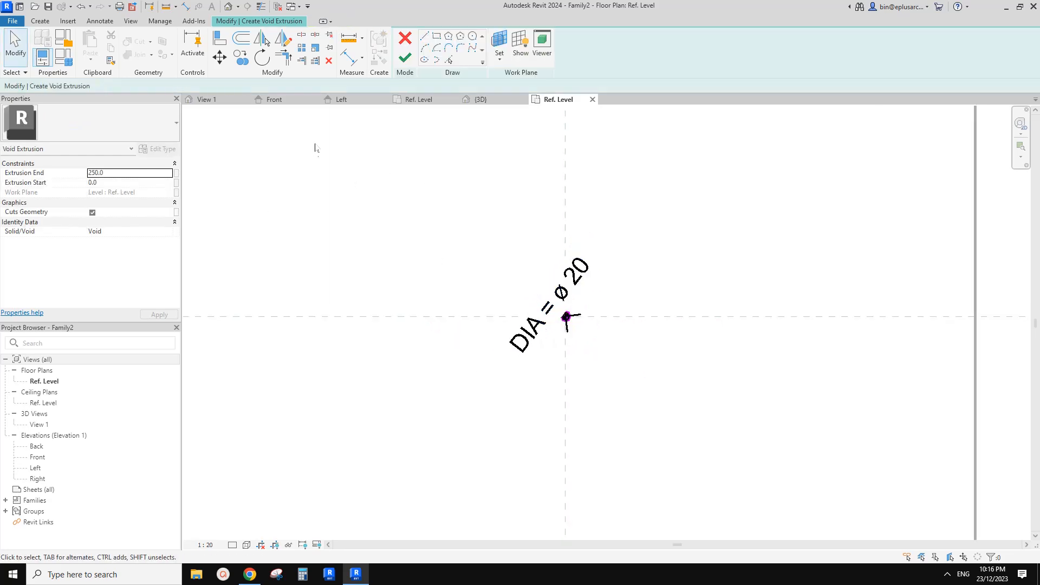
{"action": "left_click", "coordinate": [405, 57]}
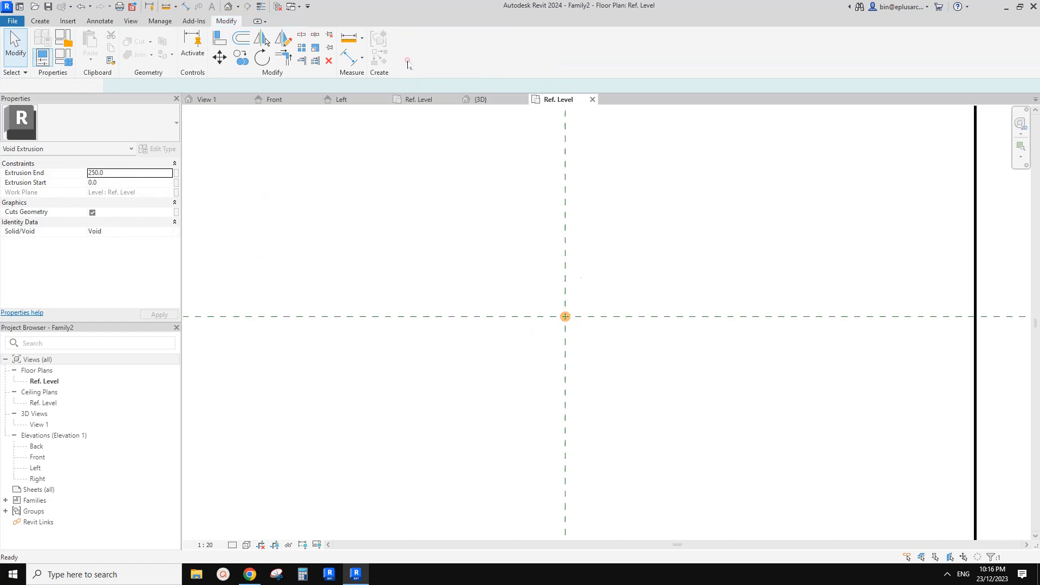
In the default 3D view, set the cylindrical void's Extrusion End to -20
{"action": "left_click", "coordinate": [228, 6]}
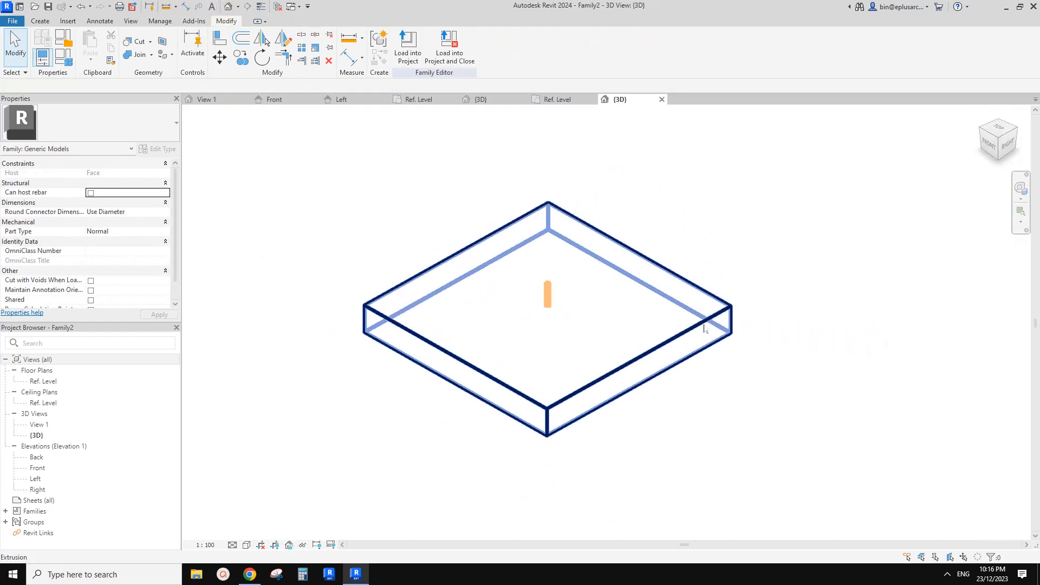
{"action": "left_click", "coordinate": [703, 329]}
{"action": "scroll", "coordinate": [703, 329], "scroll_direction": "up", "scroll_amount": 1}
{"action": "left_click", "coordinate": [415, 189]}
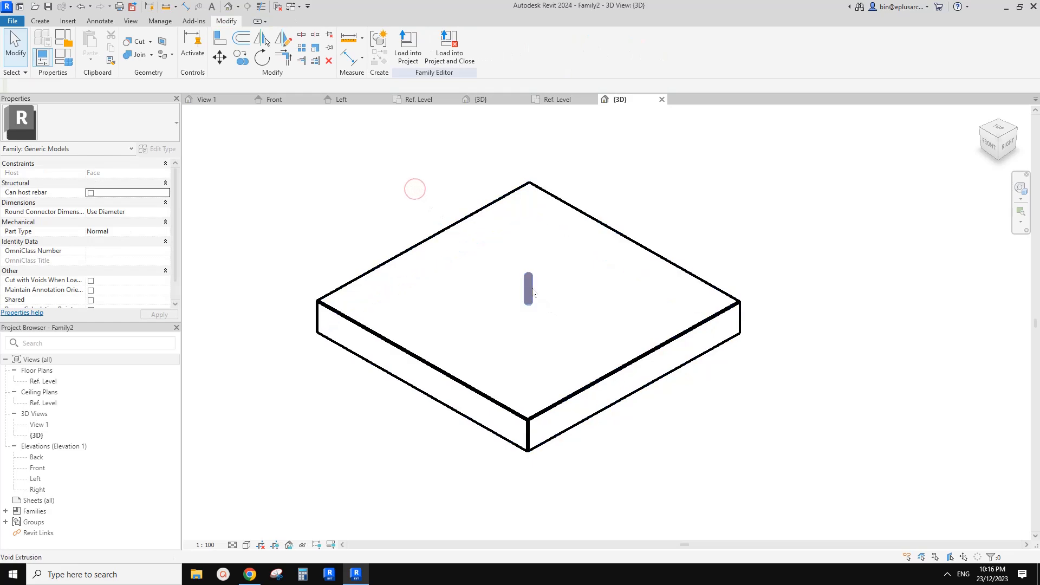
{"action": "left_click", "coordinate": [534, 294]}
{"action": "middle_click_drag", "start_coordinate": [557, 291], "coordinate": [569, 319], "text": "shift"}
{"action": "scroll", "coordinate": [592, 323], "scroll_direction": "up", "scroll_amount": 1}
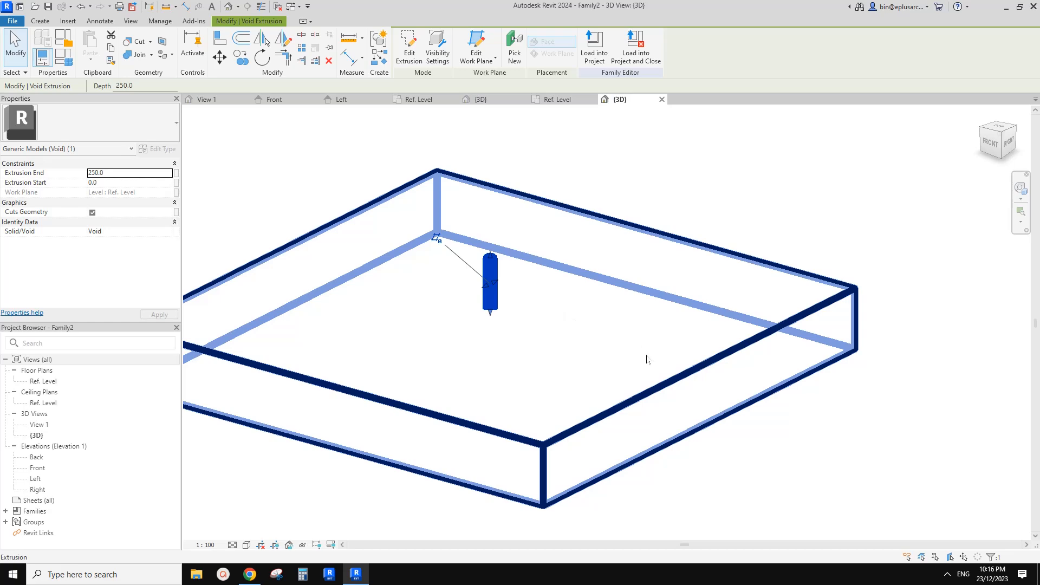
{"action": "middle_click_drag", "start_coordinate": [646, 360], "coordinate": [647, 340]}
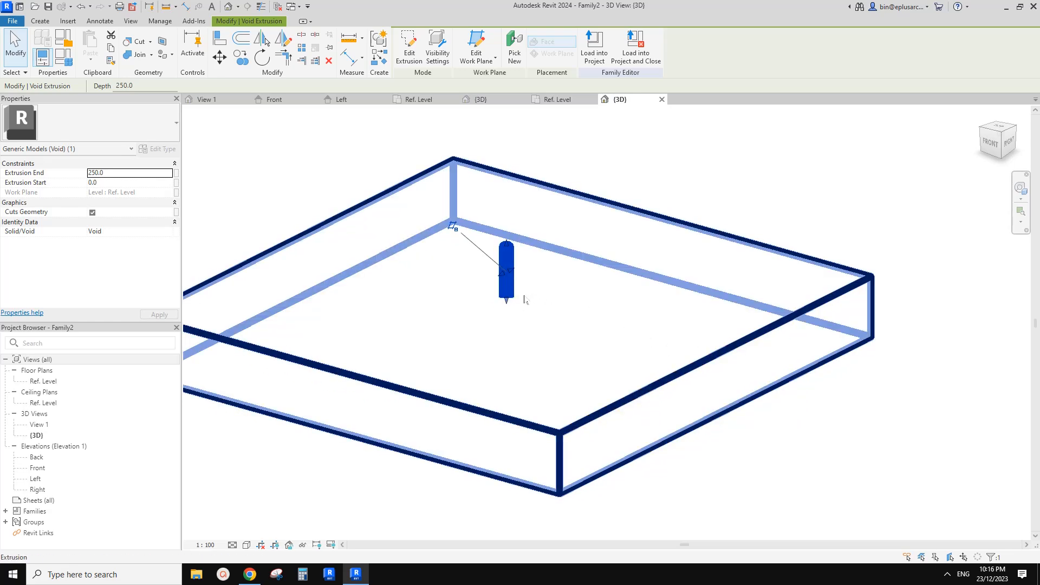
{"action": "scroll", "coordinate": [525, 298], "scroll_direction": "down", "scroll_amount": 1}
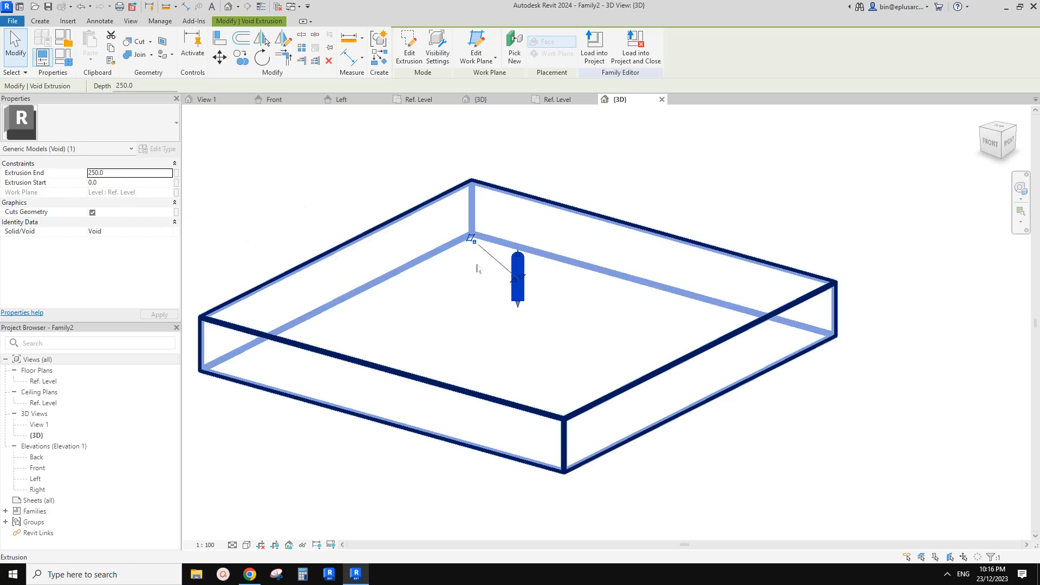
{"action": "left_click", "coordinate": [131, 173]}
{"action": "type", "text": "2"}
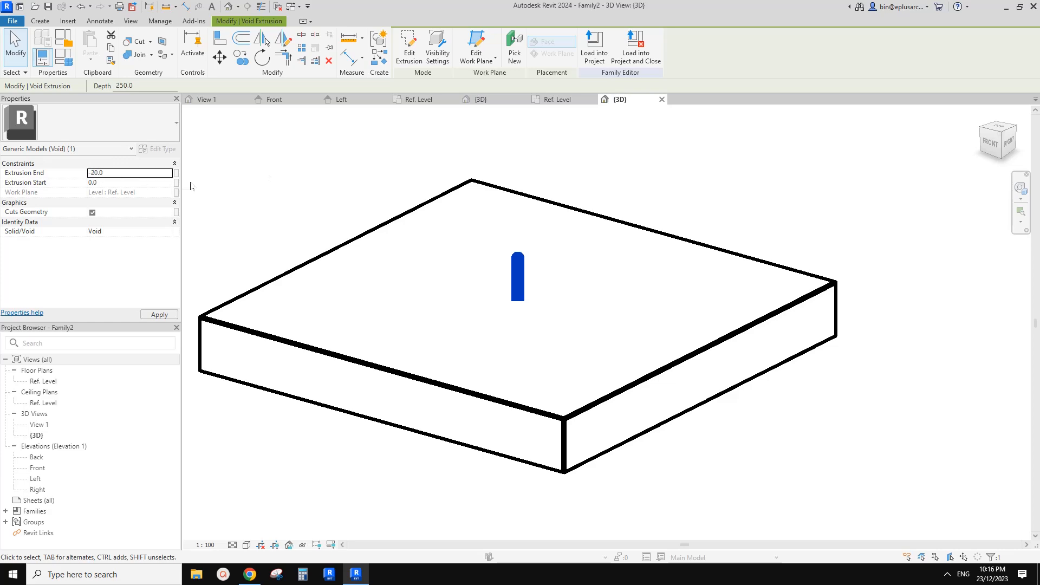
{"action": "left_click", "coordinate": [266, 168]}
Cut the host block with the cylindrical void using Cut Geometry
{"action": "middle_click_drag", "start_coordinate": [511, 265], "coordinate": [513, 316], "text": "shift"}
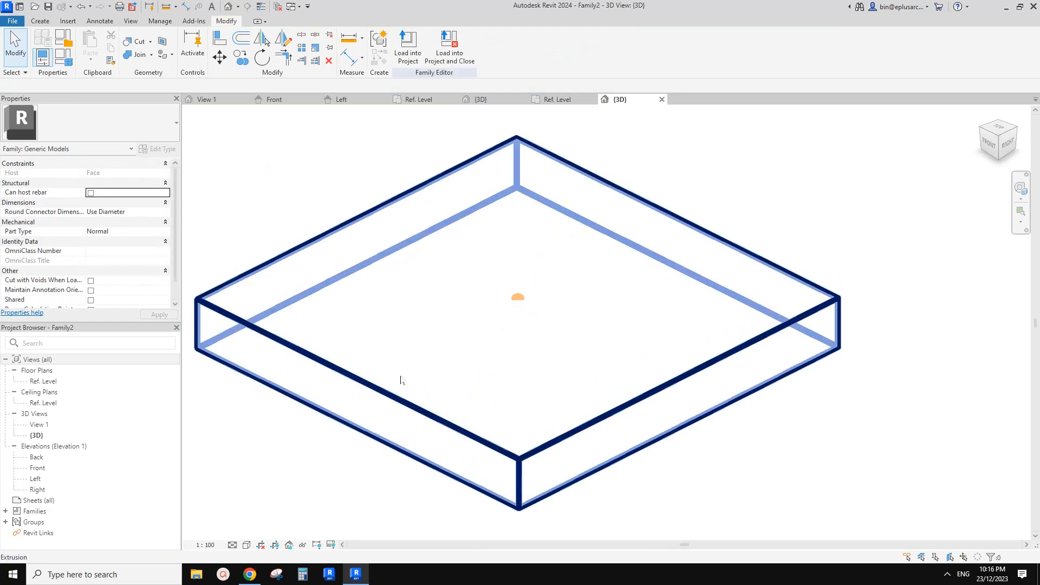
{"action": "middle_click_drag", "start_coordinate": [346, 298], "coordinate": [363, 311]}
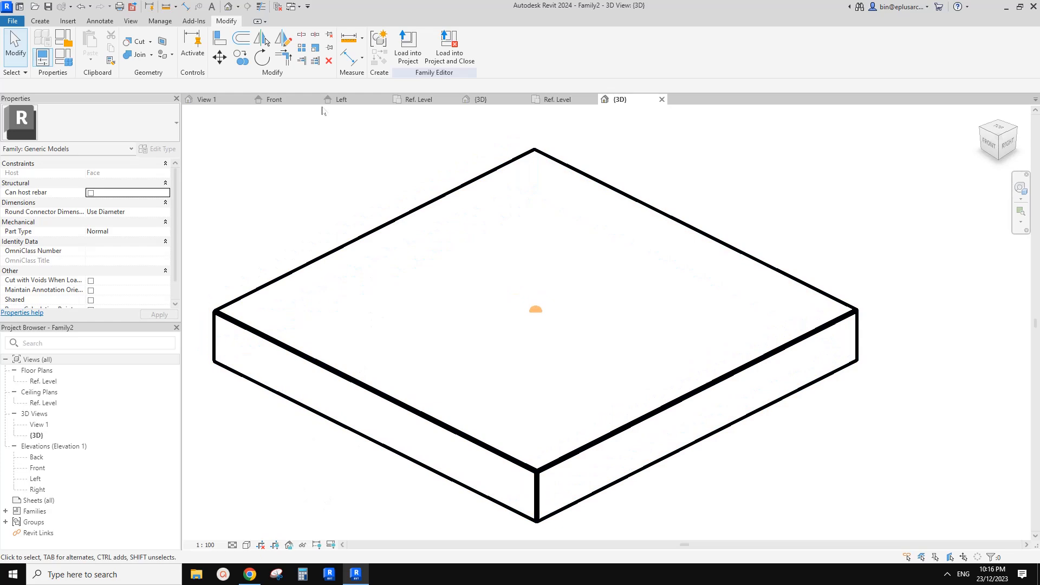
{"action": "left_click", "coordinate": [138, 43]}
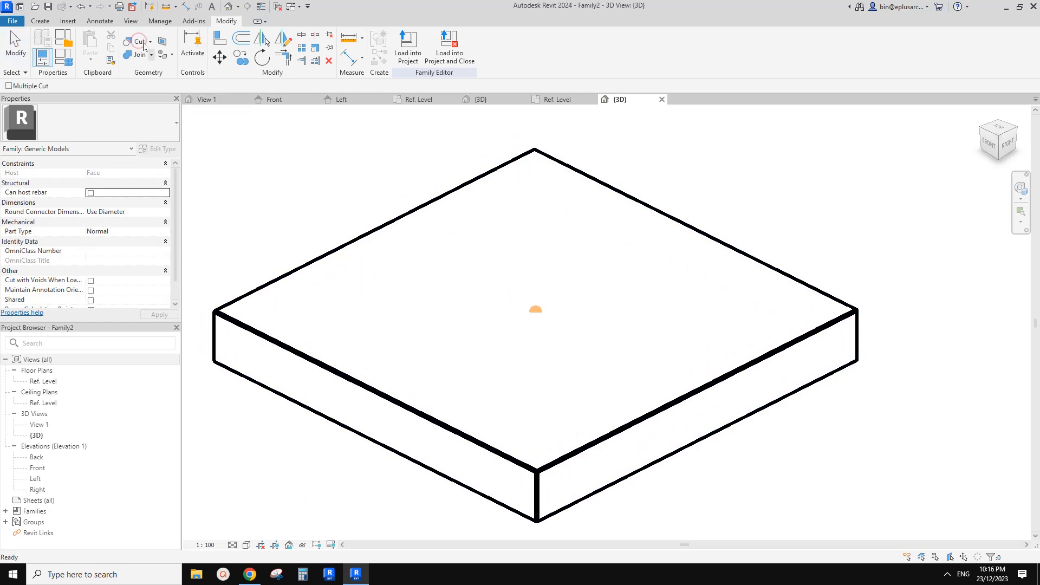
{"action": "left_click", "coordinate": [382, 232]}
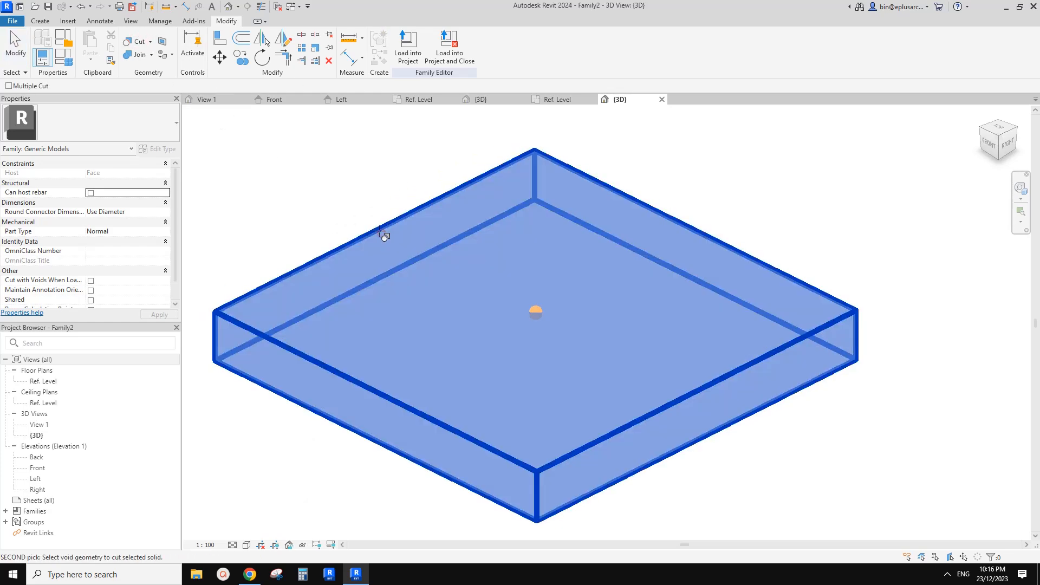
{"action": "left_click", "coordinate": [536, 314]}
{"action": "middle_click_drag", "start_coordinate": [588, 309], "coordinate": [542, 377], "text": "shift"}
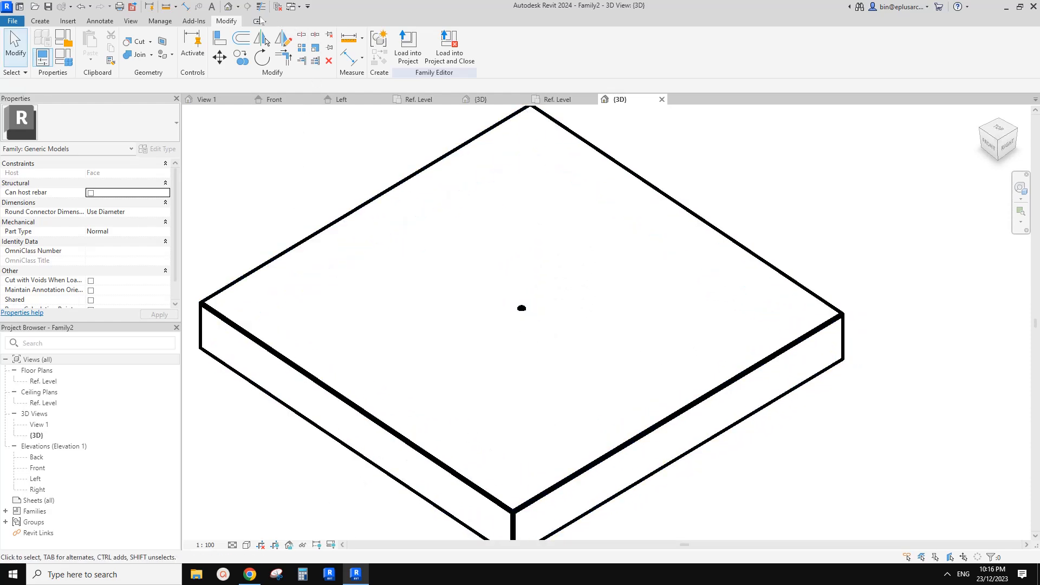
Turn on thin lines and inspect the hole in the host block
{"action": "left_click", "coordinate": [261, 7]}
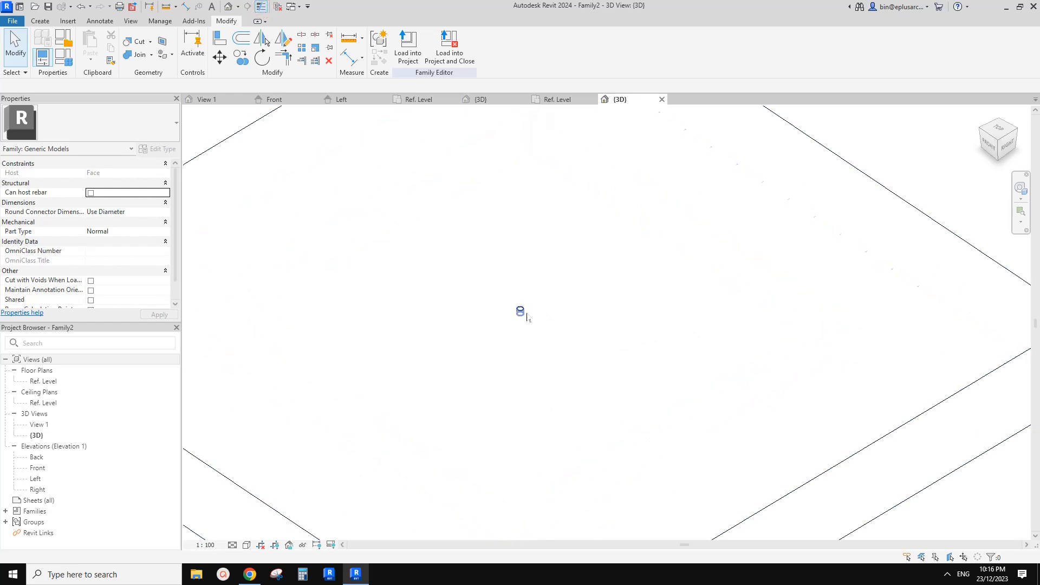
{"action": "scroll", "coordinate": [573, 335], "scroll_direction": "up", "scroll_amount": 6}
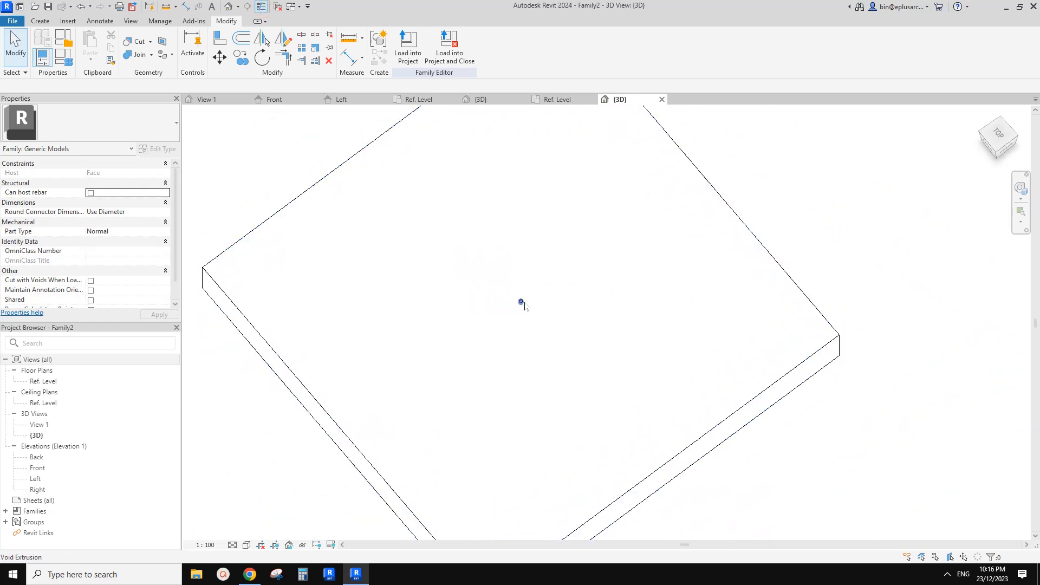
{"action": "scroll", "coordinate": [526, 309], "scroll_direction": "down", "scroll_amount": 5}
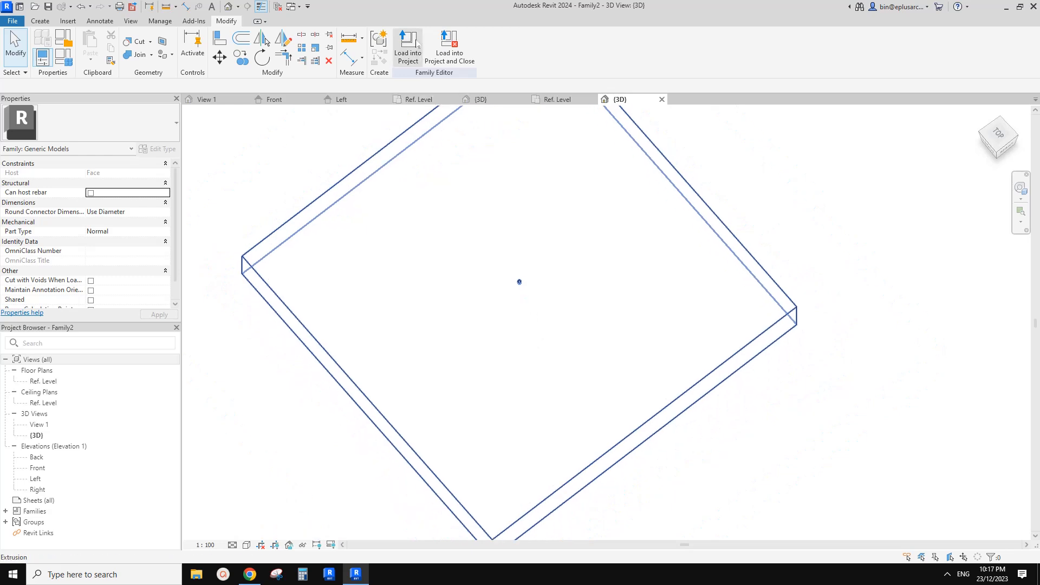
Load Family2 into Family1 and place it on the board's front face in the Front elevation, about 160 mm below the top edge
{"action": "left_click", "coordinate": [414, 45]}
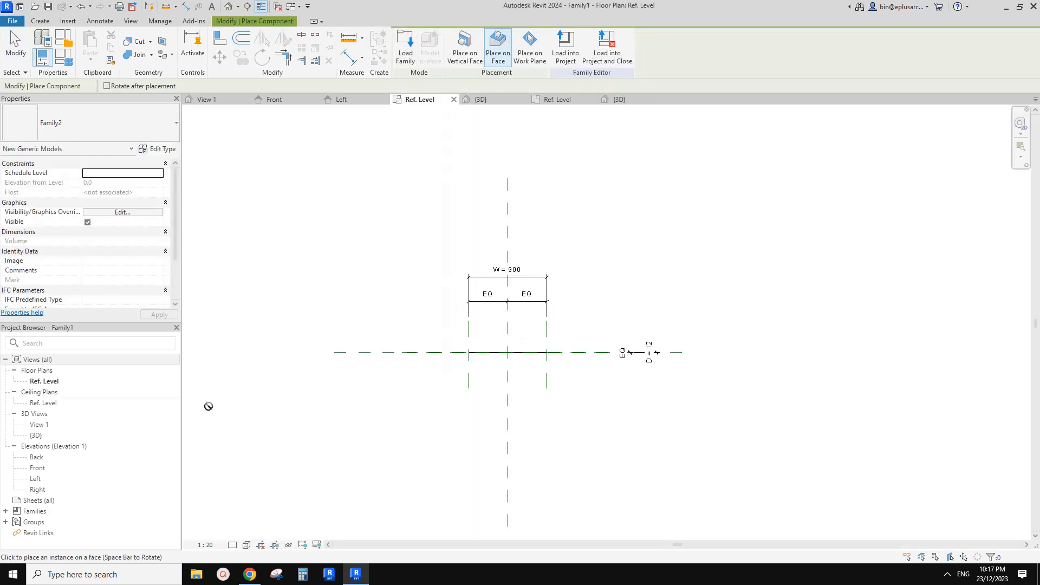
{"action": "double_click", "coordinate": [38, 468]}
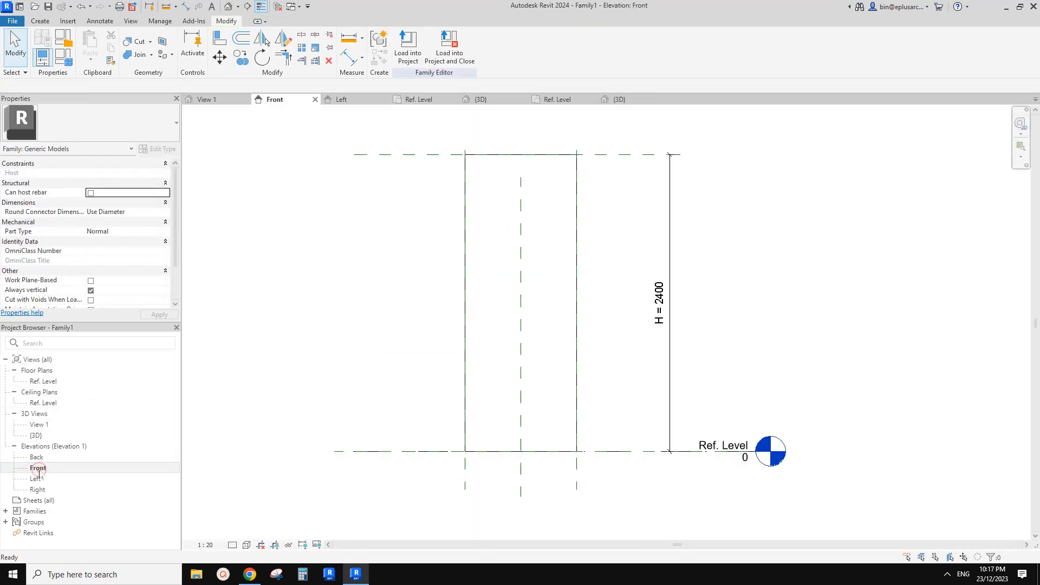
{"action": "scroll", "coordinate": [434, 247], "scroll_direction": "up", "scroll_amount": 2}
{"action": "left_click", "coordinate": [41, 21]}
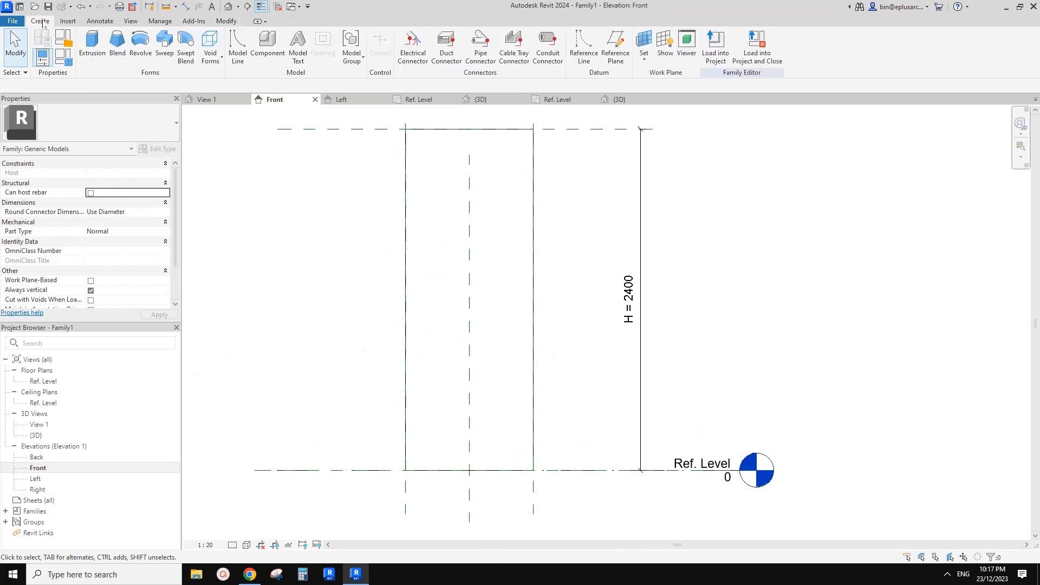
{"action": "left_click", "coordinate": [273, 50]}
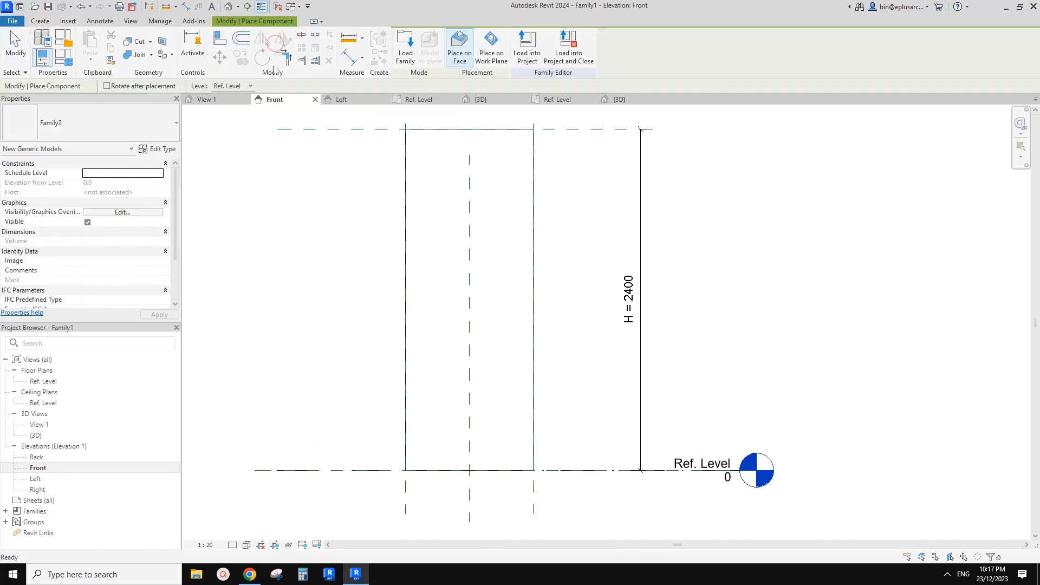
{"action": "scroll", "coordinate": [436, 223], "scroll_direction": "up", "scroll_amount": 2}
{"action": "middle_click_drag", "start_coordinate": [459, 245], "coordinate": [456, 260]}
{"action": "middle_click_drag", "start_coordinate": [423, 205], "coordinate": [432, 290]}
{"action": "scroll", "coordinate": [432, 290], "scroll_direction": "up", "scroll_amount": 1}
{"action": "left_click", "coordinate": [413, 185]}
{"action": "key", "text": "Escape"}
Inspect the placed void's hole in the board in the default 3D view
{"action": "left_click", "coordinate": [420, 182]}
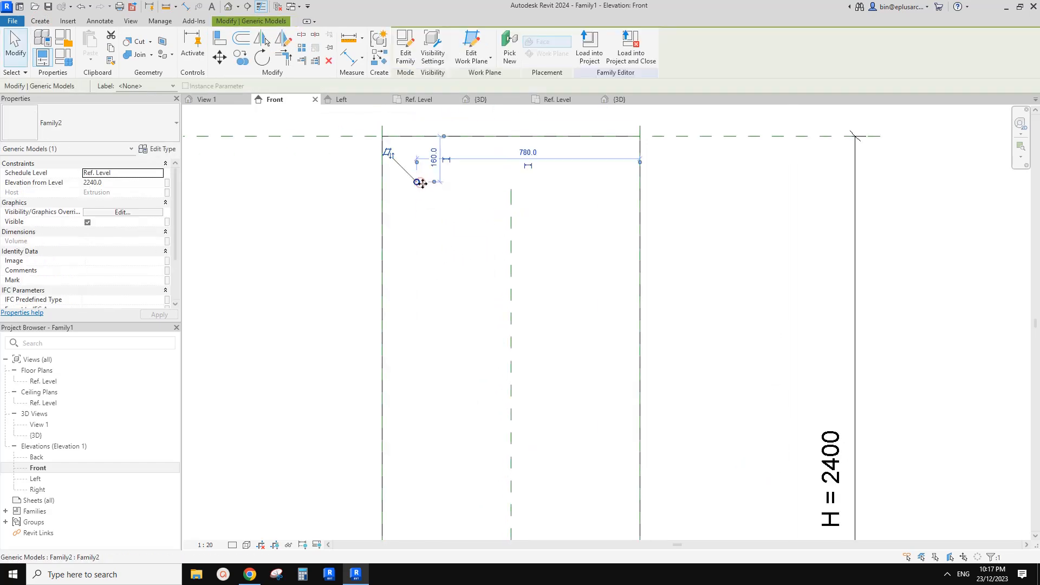
{"action": "left_click", "coordinate": [445, 210]}
{"action": "scroll", "coordinate": [436, 211], "scroll_direction": "down", "scroll_amount": 1}
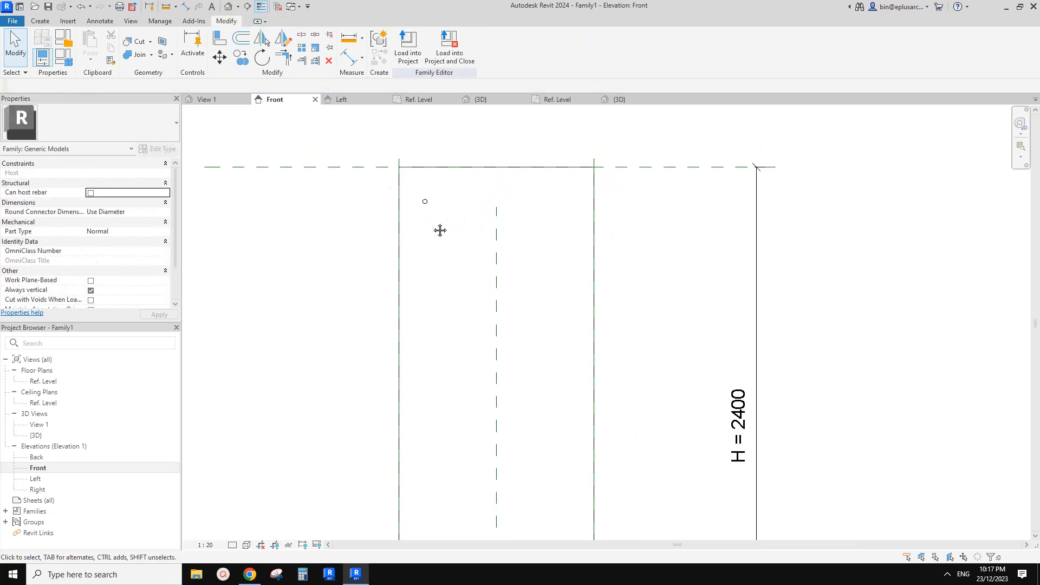
{"action": "left_click", "coordinate": [228, 6]}
{"action": "scroll", "coordinate": [441, 165], "scroll_direction": "up", "scroll_amount": 2}
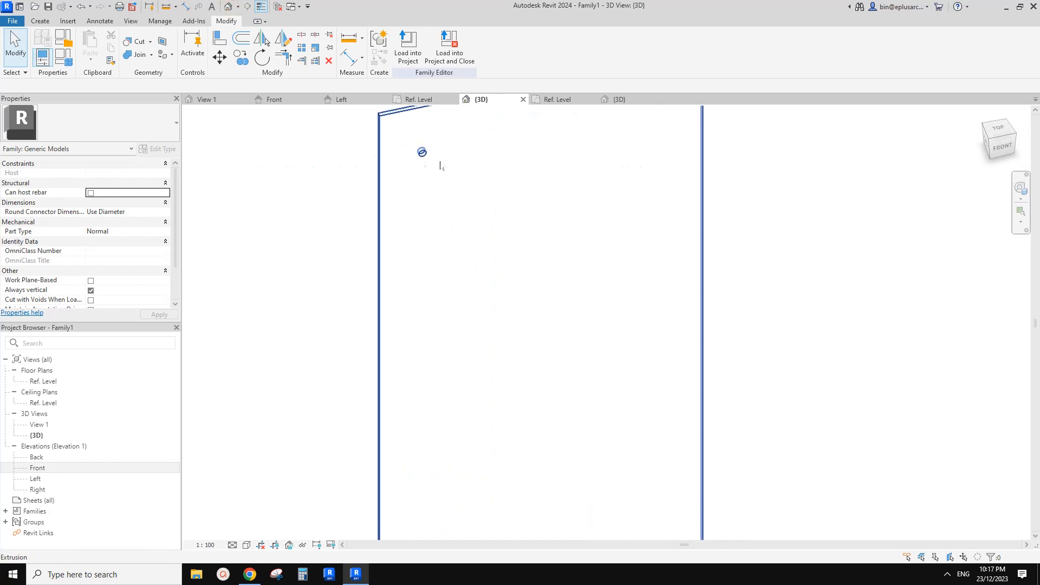
{"action": "middle_click_drag", "start_coordinate": [267, 275], "coordinate": [379, 203], "text": "shift"}
{"action": "left_click", "coordinate": [422, 265]}
{"action": "scroll", "coordinate": [355, 245], "scroll_direction": "down", "scroll_amount": 2}
{"action": "left_click", "coordinate": [339, 214]}
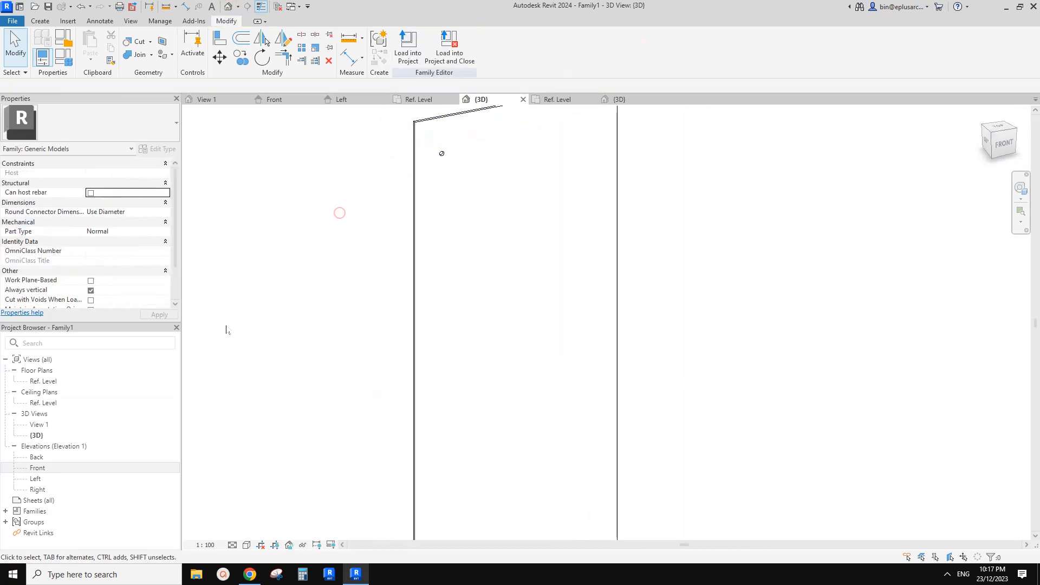
Return to the Front elevation and frame the full height of the board
{"action": "double_click", "coordinate": [38, 468]}
{"action": "scroll", "coordinate": [301, 376], "scroll_direction": "down", "scroll_amount": 3}
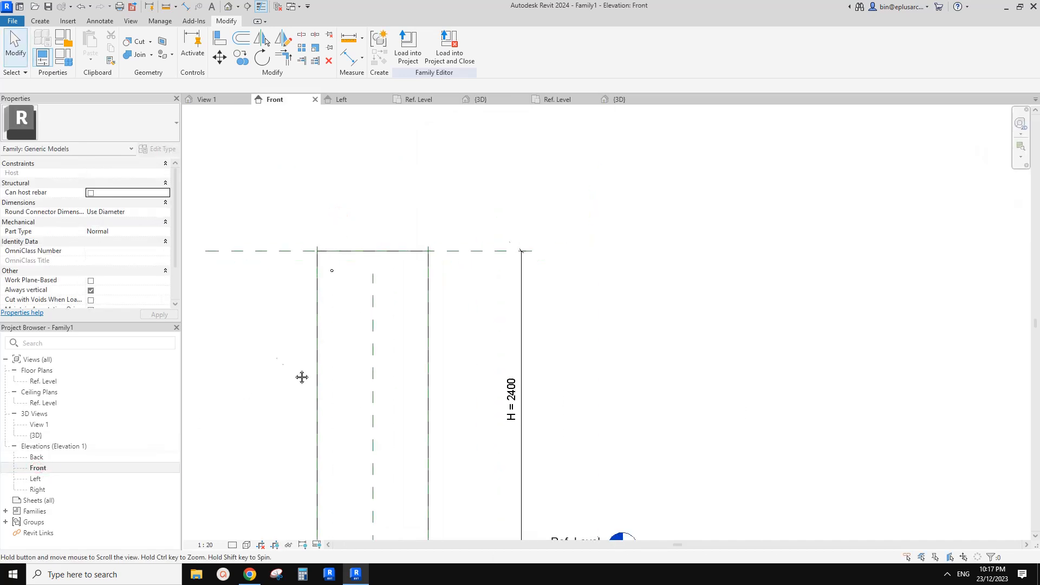
{"action": "middle_click_drag", "start_coordinate": [257, 244], "coordinate": [259, 215]}
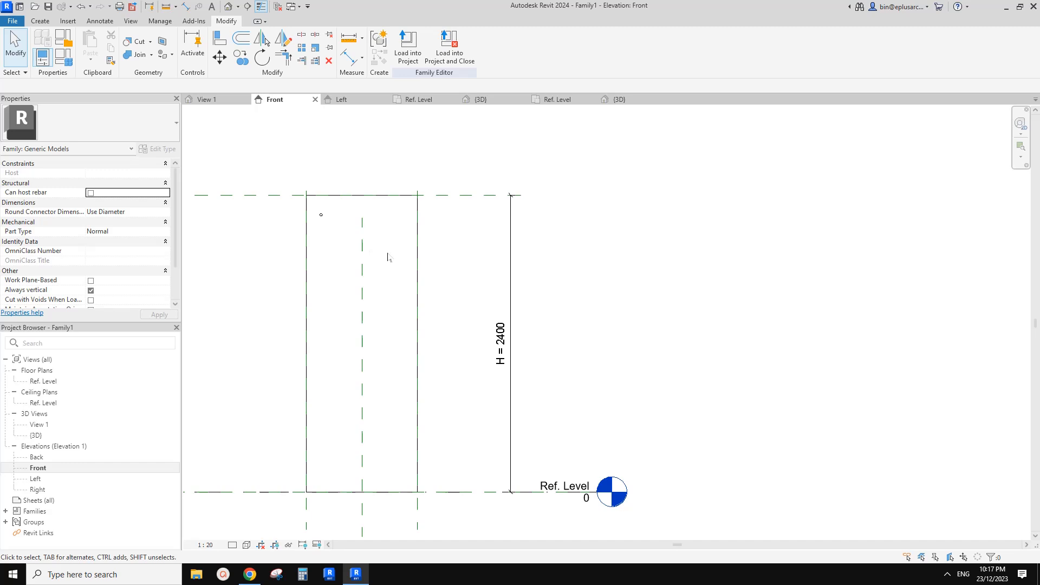
{"action": "middle_click_drag", "start_coordinate": [378, 280], "coordinate": [387, 271]}
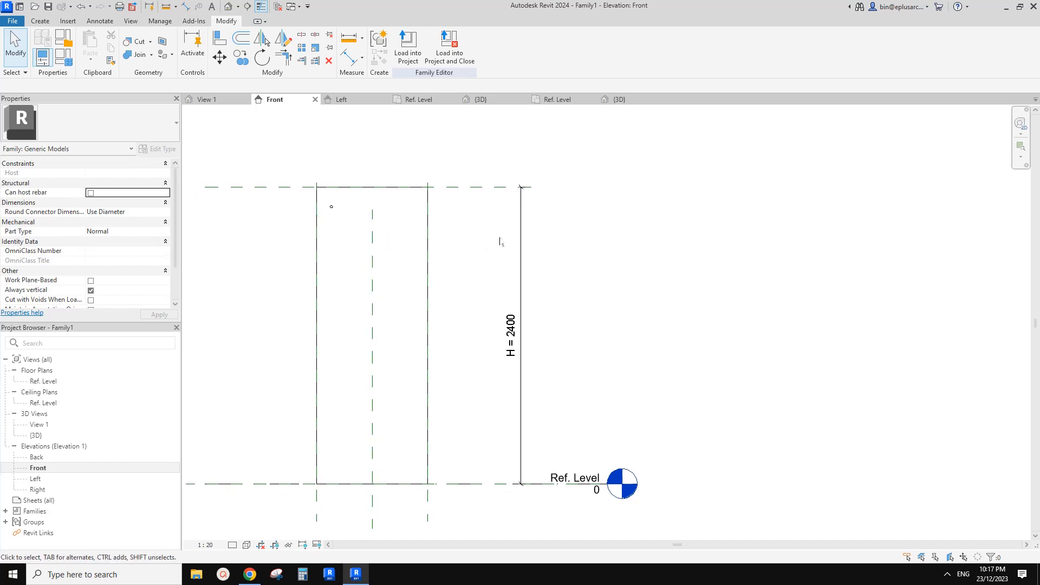
{"action": "middle_click_drag", "start_coordinate": [350, 237], "coordinate": [360, 248]}
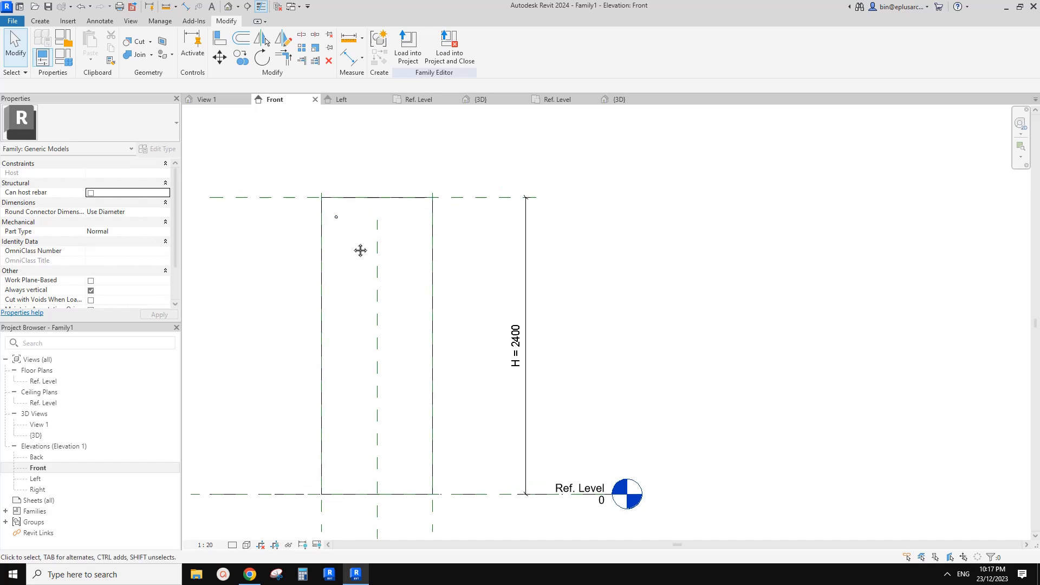
{"action": "key", "text": "r"}
{"action": "key", "text": "p"}
{"action": "left_click", "coordinate": [462, 211]}
{"action": "key", "text": "Escape"}
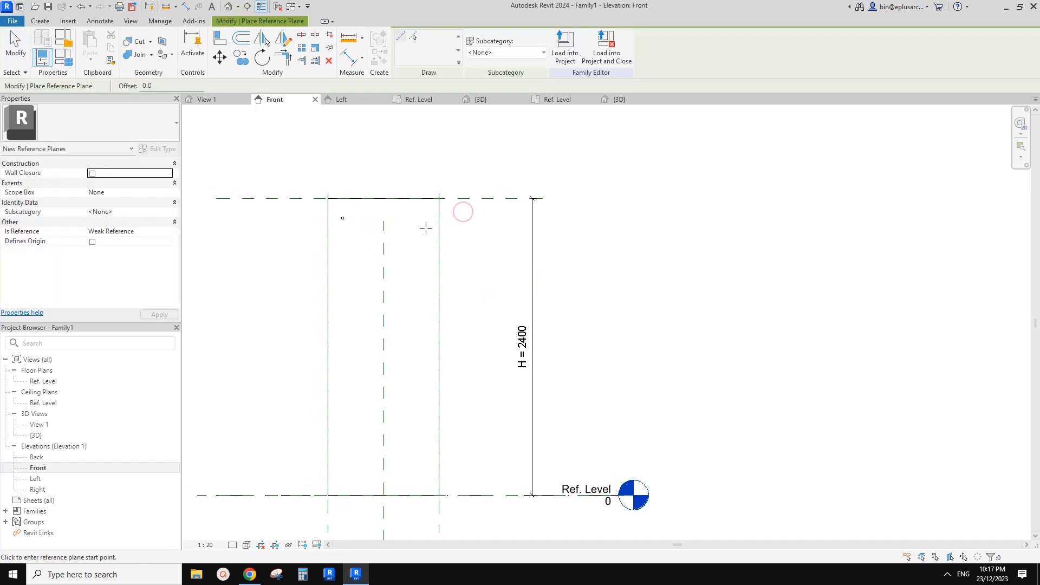
{"action": "middle_click_drag", "start_coordinate": [423, 231], "coordinate": [424, 235]}
Draw four reference planes inside the board, about 186 mm from the top, 130 mm from the left, 144 mm from the right and 93 mm from the bottom
{"action": "key", "text": "r"}
{"action": "key", "text": "p"}
{"action": "left_click", "coordinate": [459, 224]}
{"action": "left_click", "coordinate": [298, 225]}
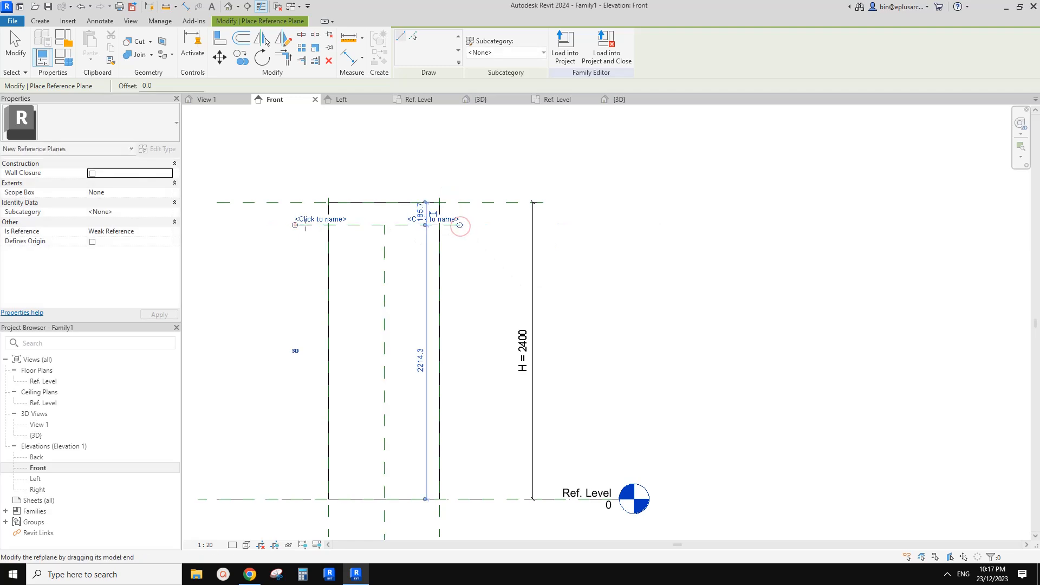
{"action": "left_click", "coordinate": [345, 171]}
{"action": "left_click", "coordinate": [345, 506]}
{"action": "left_click", "coordinate": [421, 179]}
{"action": "left_click", "coordinate": [423, 513]}
{"action": "left_click", "coordinate": [483, 487]}
{"action": "left_click", "coordinate": [311, 487]}
{"action": "middle_click_drag", "start_coordinate": [350, 406], "coordinate": [353, 406]}
{"action": "key", "text": "Escape"}
Add aligned dimensions from the board's top and bottom edges to the adjacent horizontal reference planes
{"action": "key", "text": "d"}
{"action": "key", "text": "i"}
{"action": "left_click", "coordinate": [311, 223]}
{"action": "left_click", "coordinate": [308, 203]}
{"action": "left_click", "coordinate": [275, 223]}
{"action": "left_click", "coordinate": [318, 487]}
{"action": "left_click", "coordinate": [318, 499]}
{"action": "left_click", "coordinate": [277, 473]}
Dimension the offset between the board's left edge and the left inner reference plane, placing the dimension above the board
{"action": "left_click", "coordinate": [345, 192]}
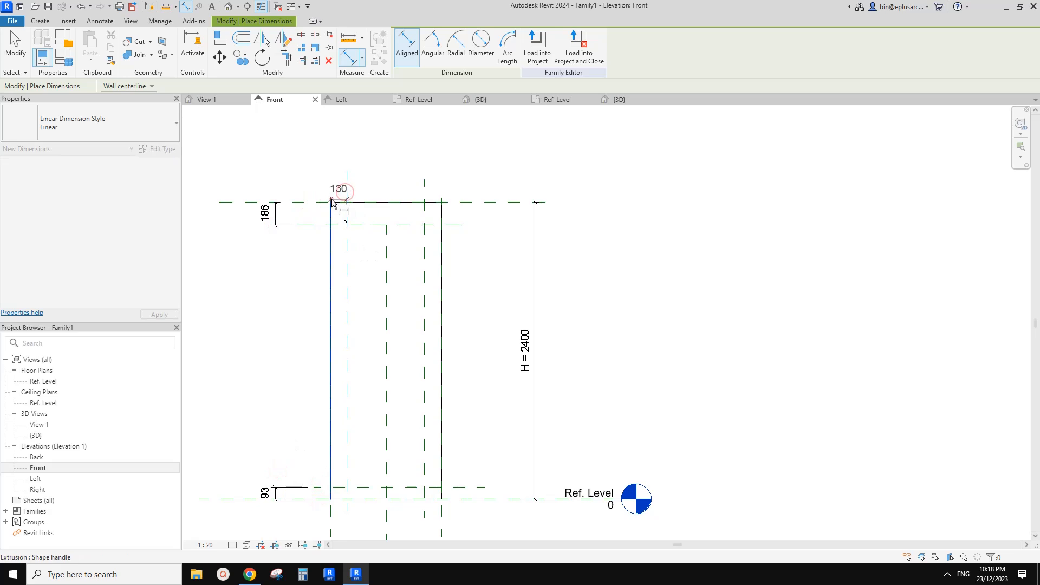
{"action": "scroll", "coordinate": [332, 200], "scroll_direction": "up", "scroll_amount": 2}
{"action": "scroll", "coordinate": [336, 204], "scroll_direction": "down", "scroll_amount": 2}
{"action": "scroll", "coordinate": [336, 204], "scroll_direction": "up", "scroll_amount": 2}
{"action": "scroll", "coordinate": [325, 204], "scroll_direction": "up", "scroll_amount": 3}
{"action": "left_click", "coordinate": [316, 201]}
{"action": "left_click", "coordinate": [370, 192]}
{"action": "scroll", "coordinate": [334, 197], "scroll_direction": "down", "scroll_amount": 2}
{"action": "middle_click_drag", "start_coordinate": [342, 221], "coordinate": [353, 311]}
{"action": "scroll", "coordinate": [353, 255], "scroll_direction": "down", "scroll_amount": 2}
{"action": "left_click", "coordinate": [337, 218]}
{"action": "scroll", "coordinate": [408, 245], "scroll_direction": "up", "scroll_amount": 1}
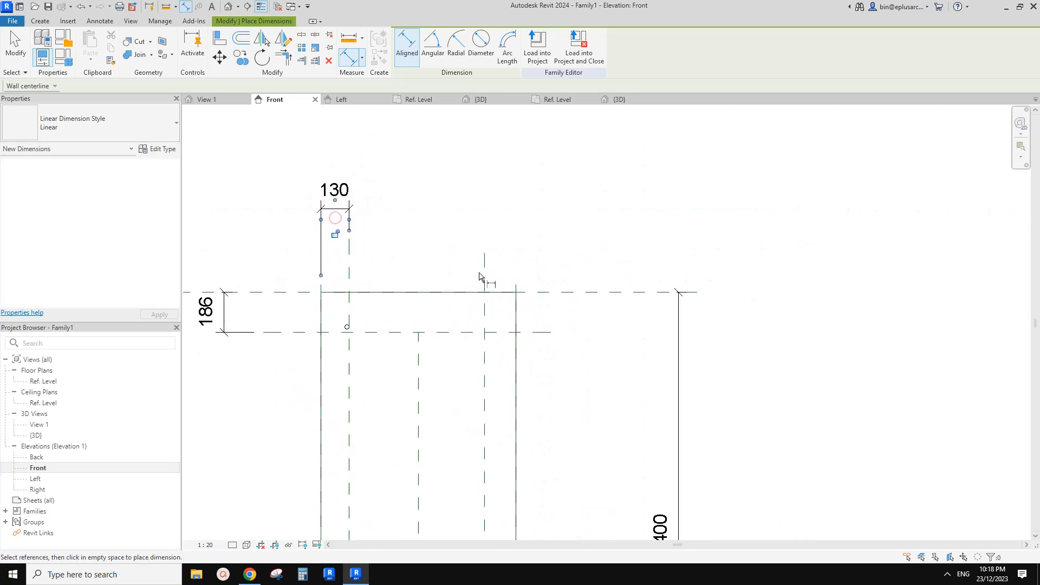
Dimension the offset between the board's right edge and the right inner reference plane, placing the dimension above the board
{"action": "left_click", "coordinate": [484, 284]}
{"action": "scroll", "coordinate": [518, 294], "scroll_direction": "up", "scroll_amount": 1}
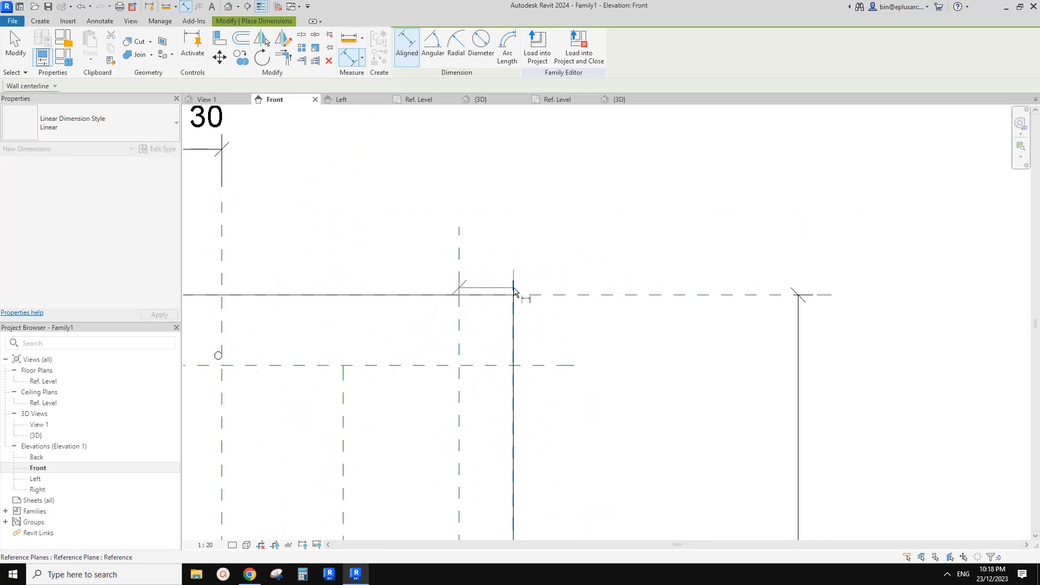
{"action": "left_click", "coordinate": [514, 292]}
{"action": "scroll", "coordinate": [504, 271], "scroll_direction": "down", "scroll_amount": 3}
{"action": "left_click", "coordinate": [493, 212]}
{"action": "key", "text": "Escape"}
{"action": "key", "text": "Escape"}
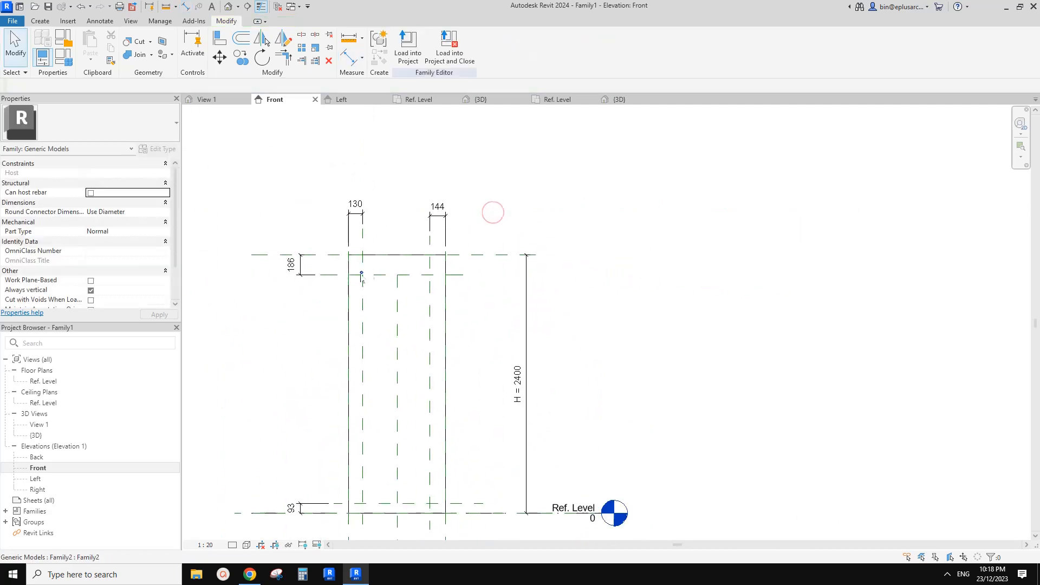
Label all four edge-offset dimensions with a new family parameter named OFS
{"action": "middle_click_drag", "start_coordinate": [365, 268], "coordinate": [368, 231]}
{"action": "left_click", "coordinate": [300, 264]}
{"action": "left_click", "coordinate": [302, 473], "text": "ctrl"}
{"action": "left_click", "coordinate": [364, 177], "text": "ctrl"}
{"action": "left_click", "coordinate": [445, 177], "text": "ctrl"}
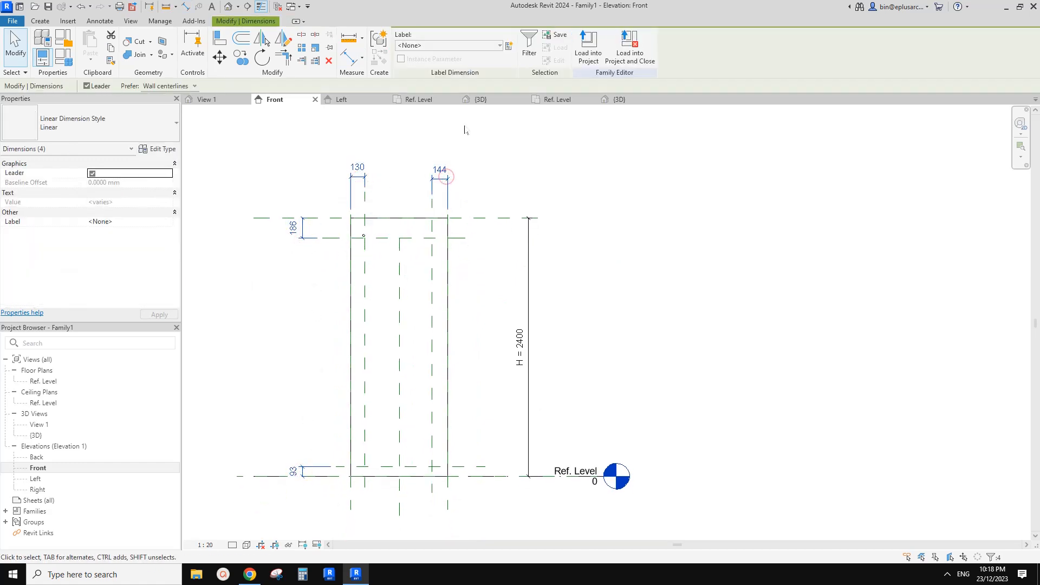
{"action": "left_click", "coordinate": [509, 45]}
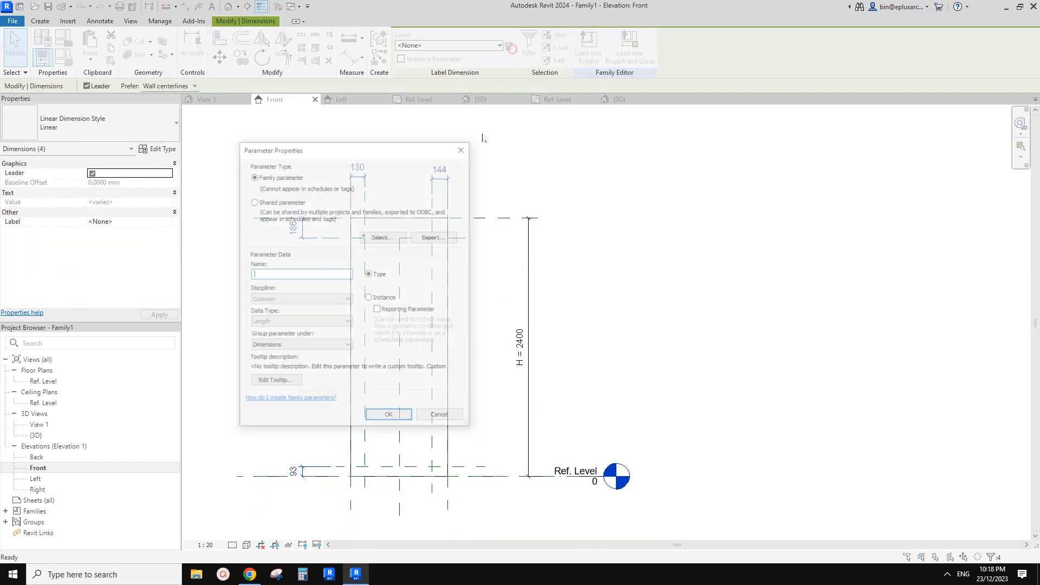
{"action": "left_click", "coordinate": [389, 417]}
Set the OFS parameter to 100 through the left reference plane's offset dimension
{"action": "scroll", "coordinate": [369, 267], "scroll_direction": "up", "scroll_amount": 2}
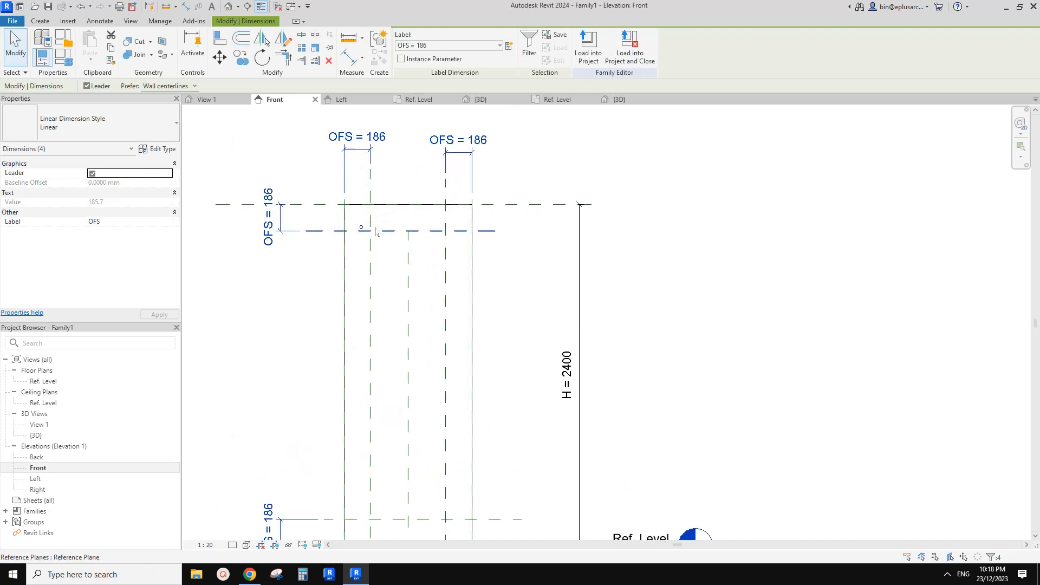
{"action": "scroll", "coordinate": [374, 227], "scroll_direction": "up", "scroll_amount": 1}
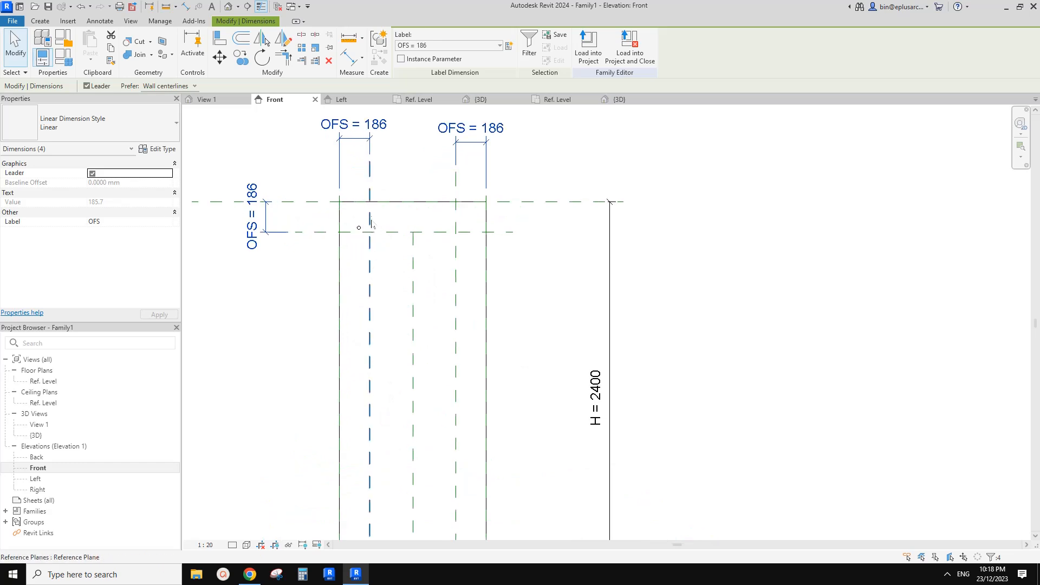
{"action": "left_click", "coordinate": [370, 247]}
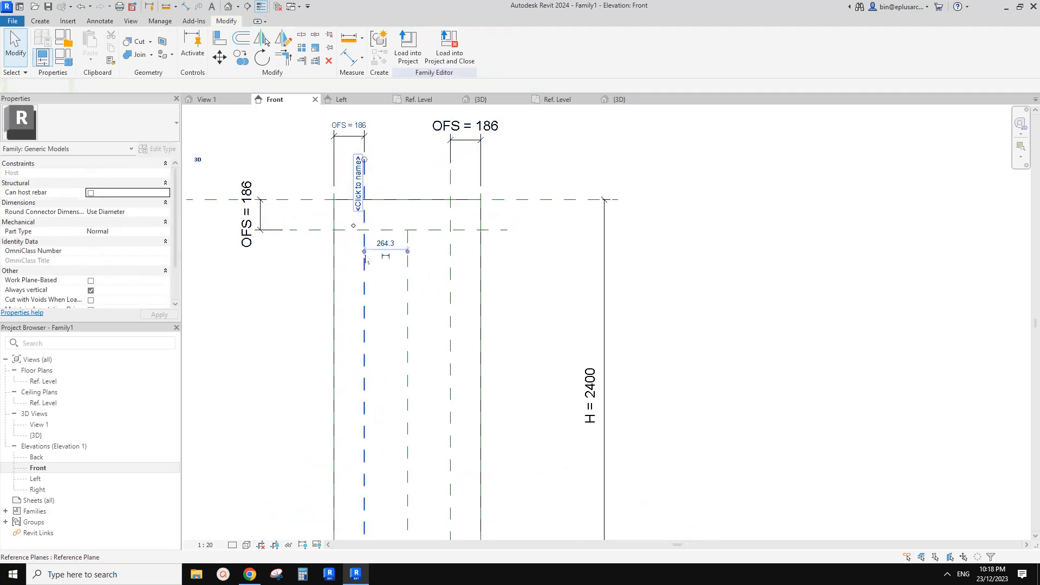
{"action": "left_click", "coordinate": [359, 126]}
{"action": "type", "text": "100"}
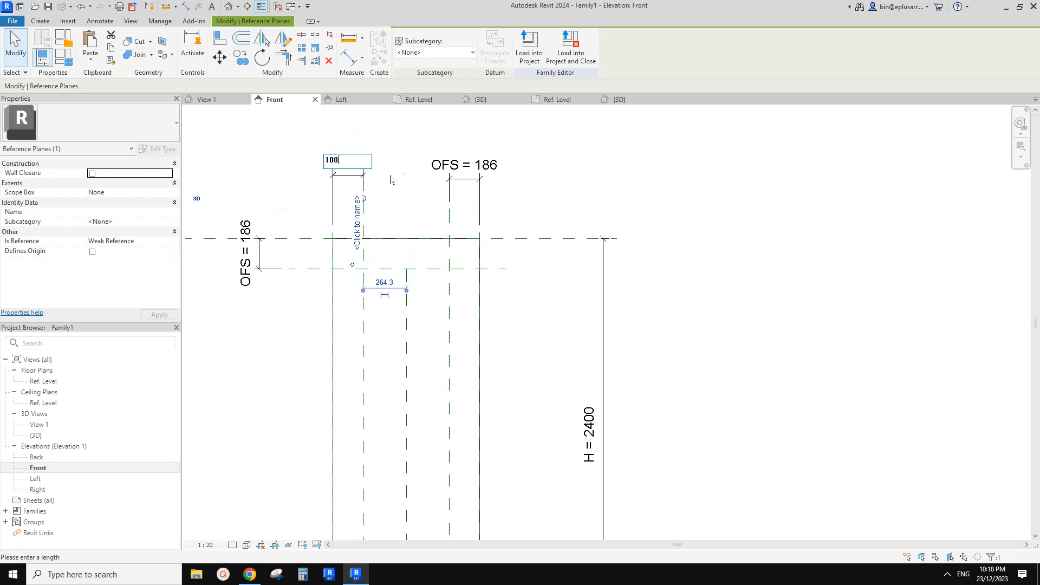
{"action": "key", "text": "Return"}
{"action": "left_click", "coordinate": [399, 166]}
Align the void's center to the upper horizontal reference plane and lock the alignment
{"action": "scroll", "coordinate": [410, 239], "scroll_direction": "down", "scroll_amount": 1}
{"action": "middle_click_drag", "start_coordinate": [410, 238], "coordinate": [355, 171]}
{"action": "scroll", "coordinate": [331, 184], "scroll_direction": "up", "scroll_amount": 3}
{"action": "scroll", "coordinate": [339, 185], "scroll_direction": "down", "scroll_amount": 2}
{"action": "scroll", "coordinate": [356, 173], "scroll_direction": "up", "scroll_amount": 4}
{"action": "scroll", "coordinate": [356, 174], "scroll_direction": "up", "scroll_amount": 2}
{"action": "key", "text": "l"}
{"action": "scroll", "coordinate": [377, 188], "scroll_direction": "up", "scroll_amount": 1}
{"action": "middle_click_drag", "start_coordinate": [377, 188], "coordinate": [380, 190]}
{"action": "left_click", "coordinate": [377, 182]}
{"action": "left_click", "coordinate": [363, 213]}
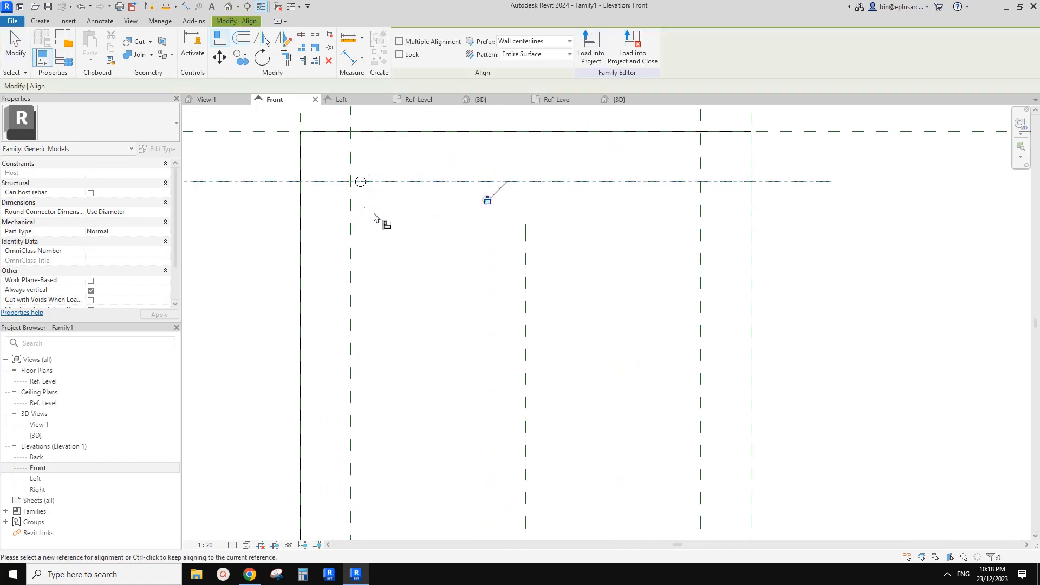
Align the void's center to the left vertical reference plane and lock the alignment
{"action": "left_click", "coordinate": [350, 202]}
{"action": "left_click", "coordinate": [361, 184]}
{"action": "left_click", "coordinate": [372, 344]}
{"action": "scroll", "coordinate": [393, 298], "scroll_direction": "down", "scroll_amount": 2}
{"action": "key", "text": "Escape"}
{"action": "key", "text": "Escape"}
Array the void down the board as a grouped and associated linear array of 2, using Move To Last and ending near the bottom
{"action": "left_click", "coordinate": [374, 205]}
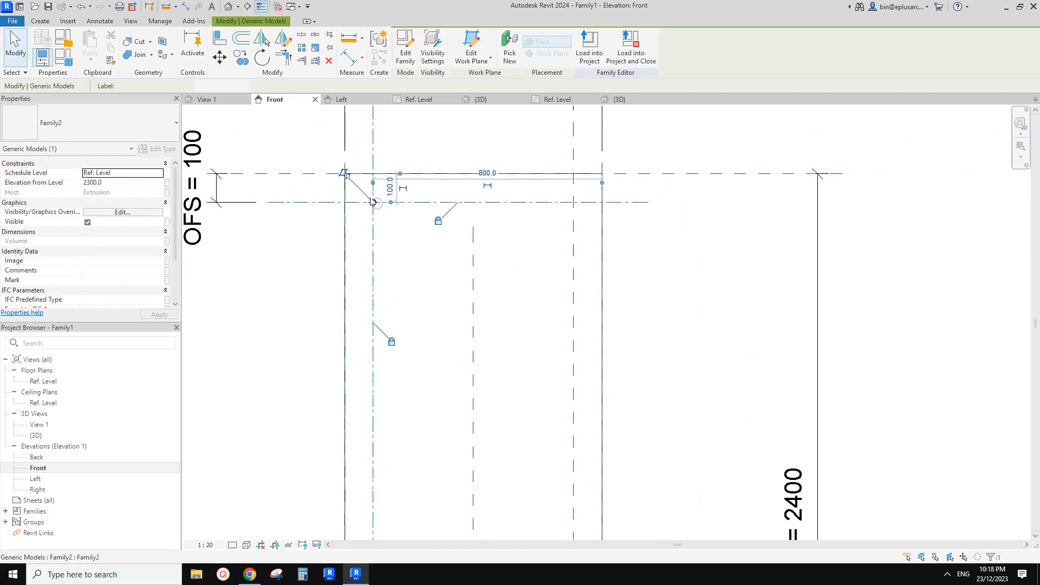
{"action": "scroll", "coordinate": [376, 208], "scroll_direction": "up", "scroll_amount": 2}
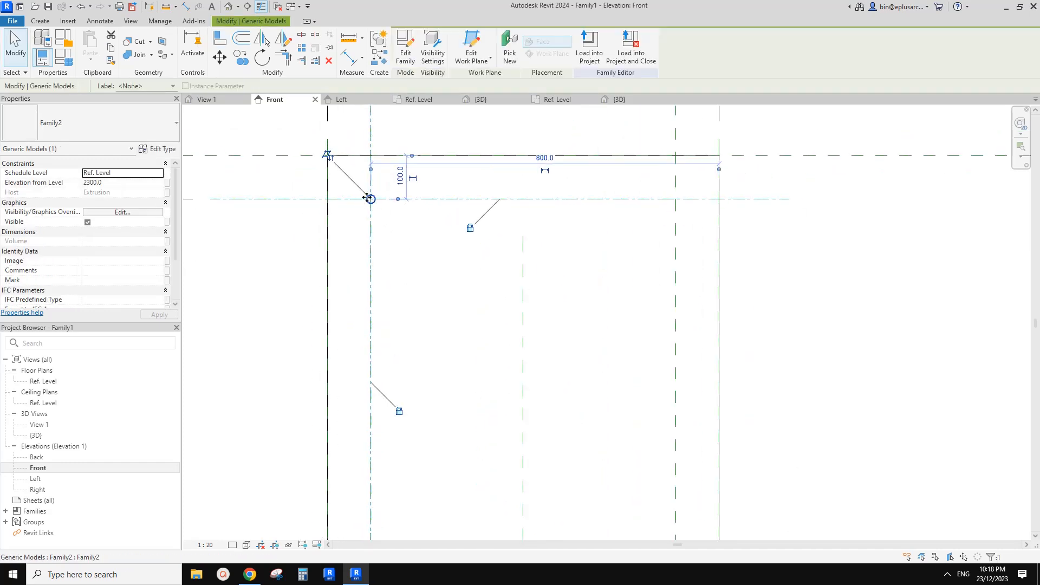
{"action": "scroll", "coordinate": [373, 201], "scroll_direction": "down", "scroll_amount": 4}
{"action": "key", "text": "r"}
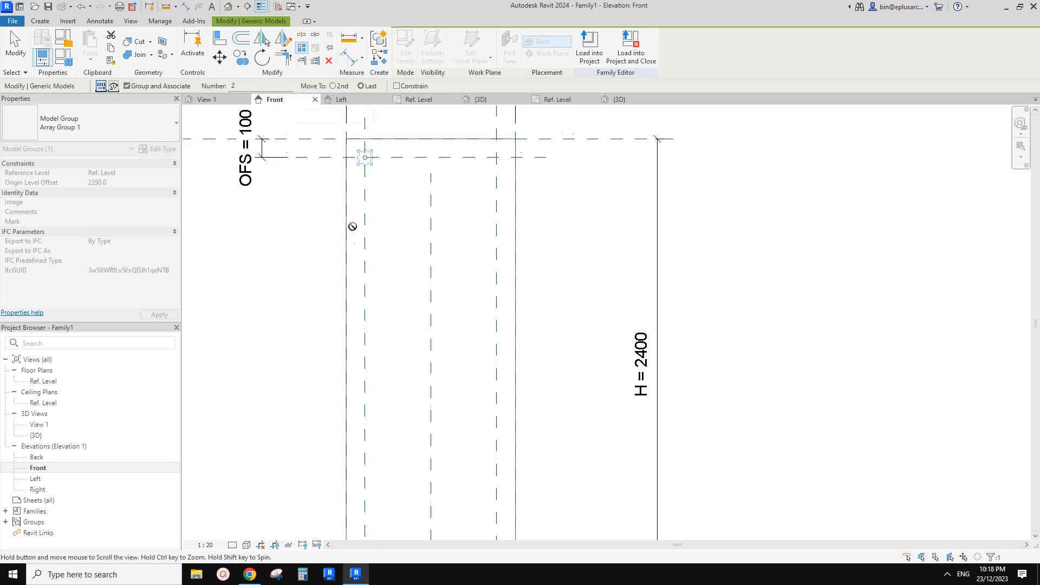
{"action": "scroll", "coordinate": [386, 178], "scroll_direction": "up", "scroll_amount": 5}
{"action": "left_click", "coordinate": [362, 155]}
{"action": "scroll", "coordinate": [375, 259], "scroll_direction": "down", "scroll_amount": 8}
{"action": "middle_click_drag", "start_coordinate": [373, 509], "coordinate": [374, 298]}
{"action": "scroll", "coordinate": [374, 336], "scroll_direction": "up", "scroll_amount": 5}
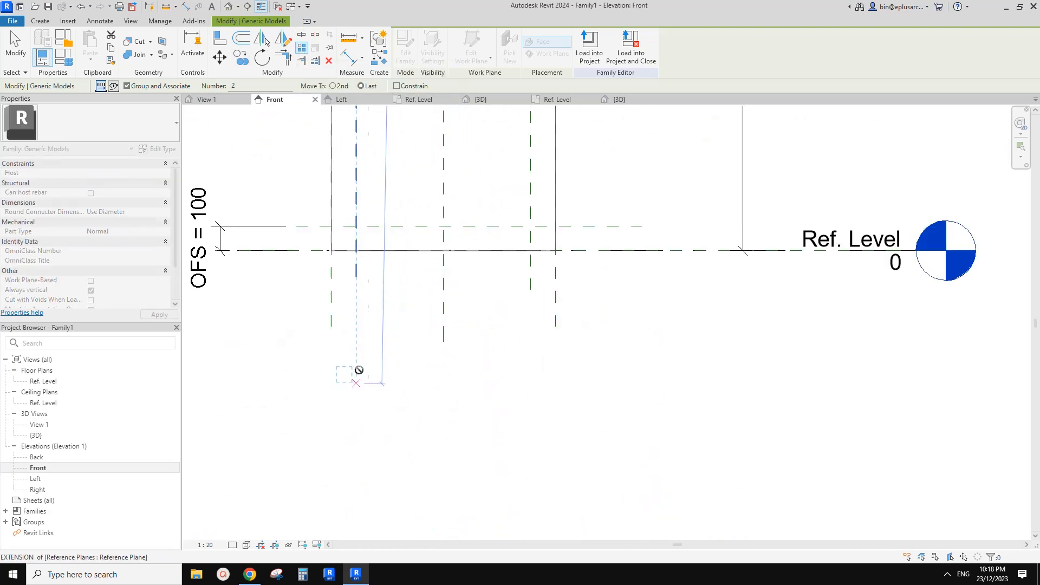
{"action": "left_click", "coordinate": [382, 199]}
{"action": "middle_click_drag", "start_coordinate": [345, 249], "coordinate": [367, 282]}
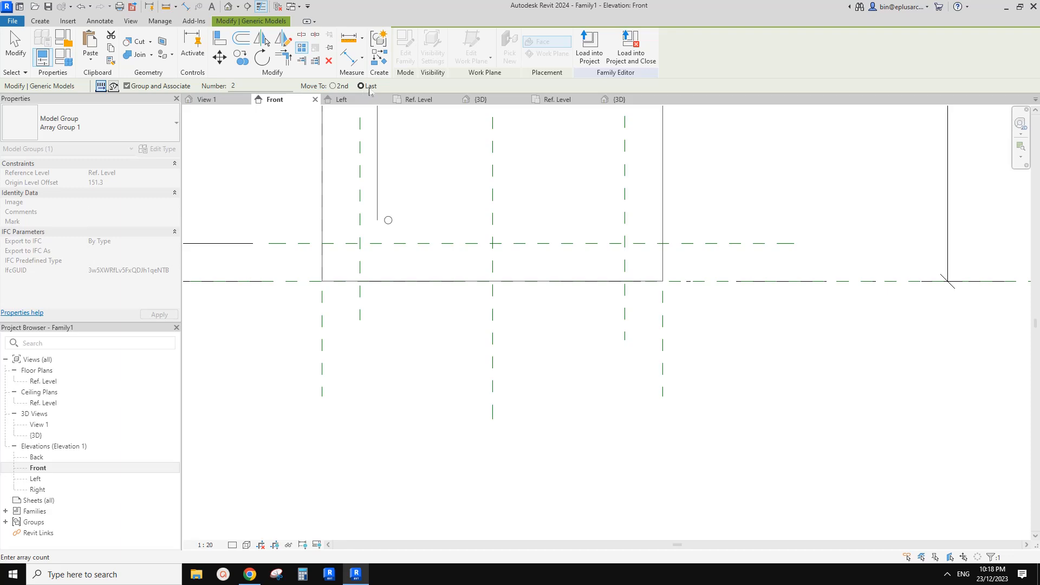
{"action": "left_click", "coordinate": [434, 222]}
{"action": "middle_click_drag", "start_coordinate": [432, 215], "coordinate": [427, 370]}
{"action": "left_click", "coordinate": [444, 322]}
Align and lock the lower array member to the left vertical and lower horizontal reference planes
{"action": "scroll", "coordinate": [433, 321], "scroll_direction": "down", "scroll_amount": 5}
{"action": "scroll", "coordinate": [418, 320], "scroll_direction": "up", "scroll_amount": 4}
{"action": "key", "text": "a"}
{"action": "key", "text": "l"}
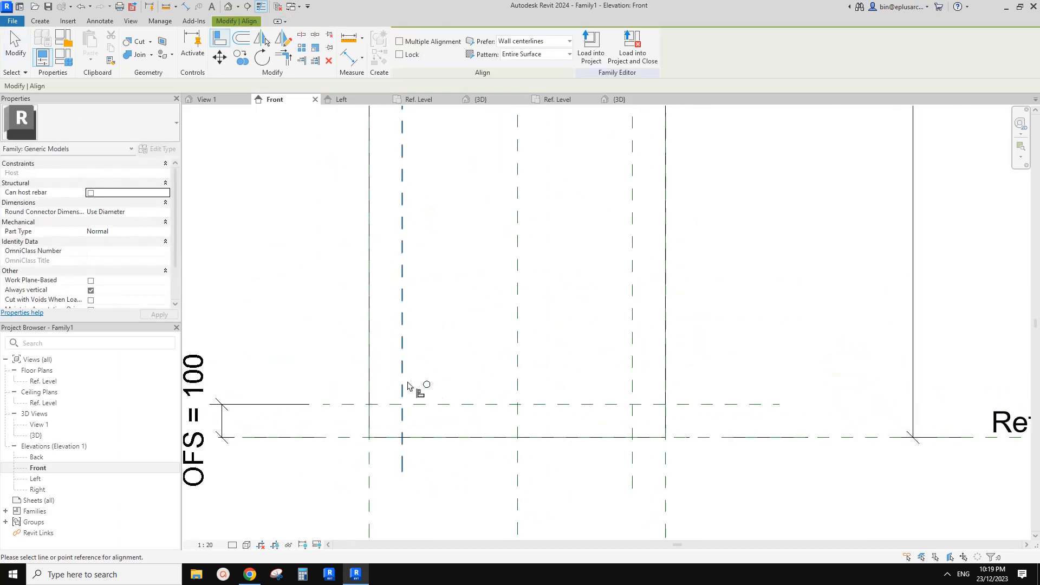
{"action": "left_click", "coordinate": [406, 382]}
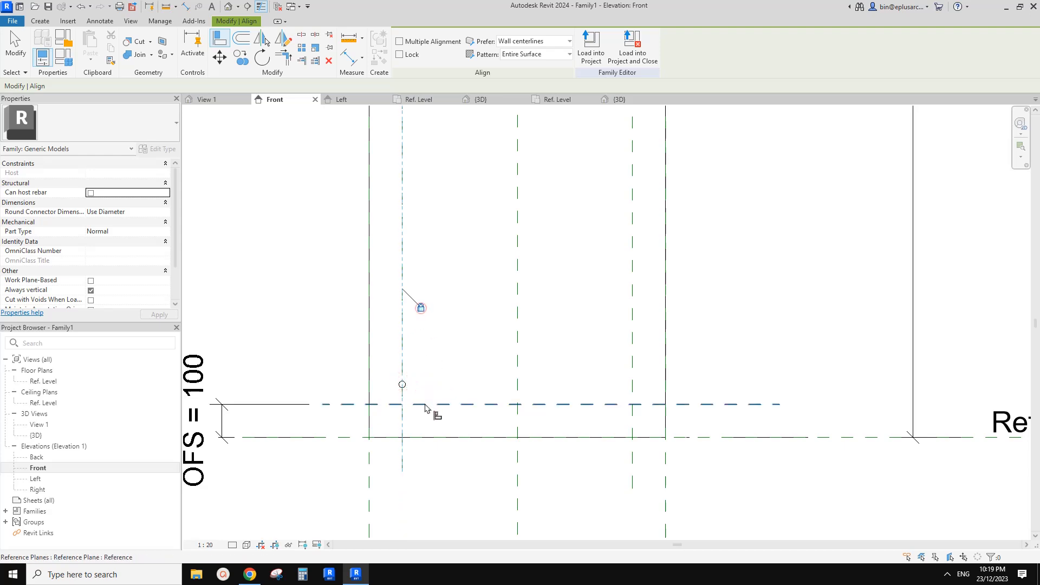
{"action": "key", "text": "Escape"}
{"action": "key", "text": "Escape"}
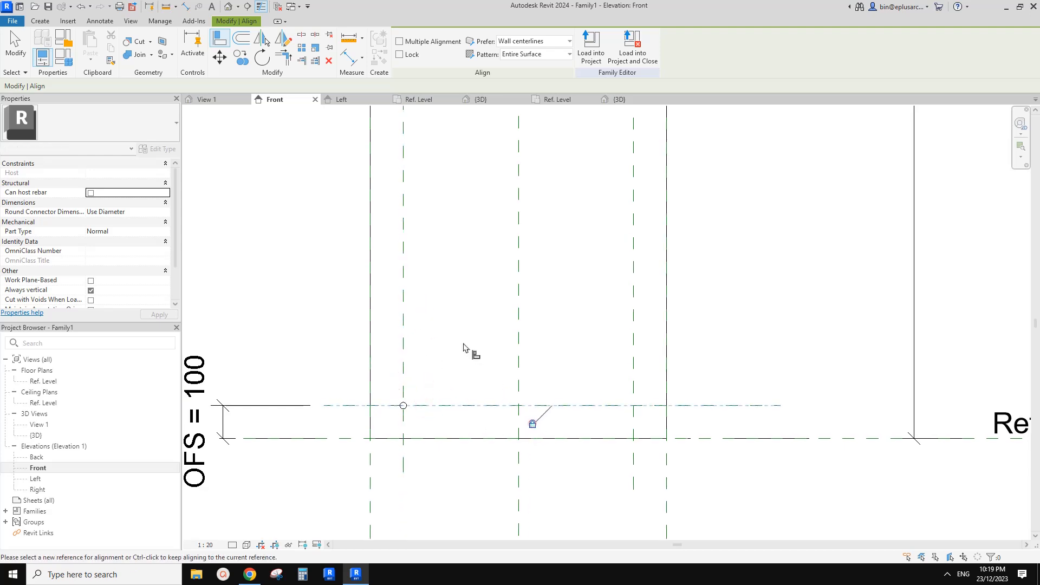
{"action": "scroll", "coordinate": [438, 360], "scroll_direction": "down", "scroll_amount": 3}
Label the vertical void array's count with a new type family parameter named No.1
{"action": "left_click", "coordinate": [428, 388]}
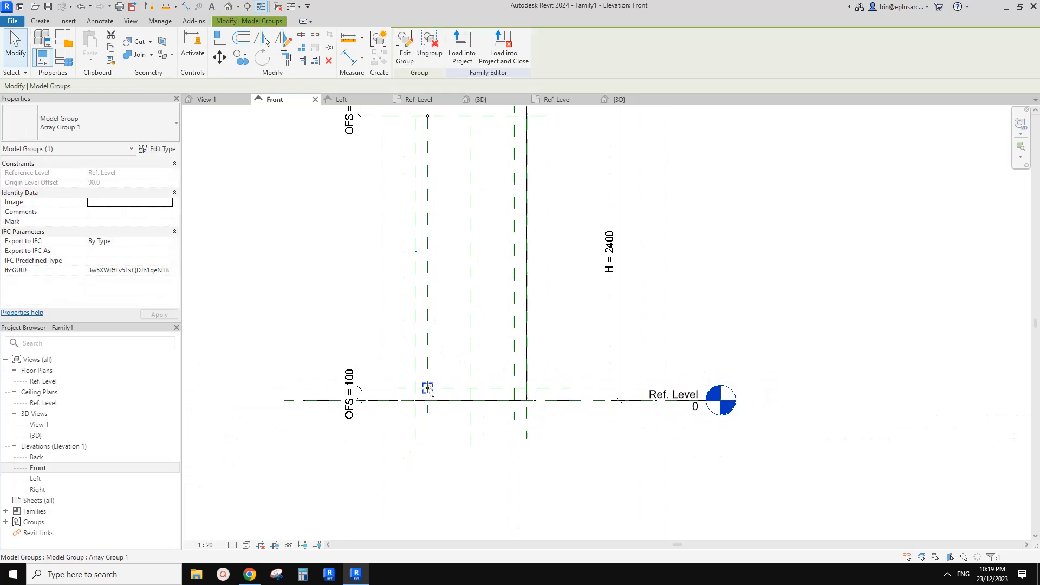
{"action": "middle_click_drag", "start_coordinate": [447, 358], "coordinate": [434, 408]}
{"action": "scroll", "coordinate": [412, 312], "scroll_direction": "up", "scroll_amount": 2}
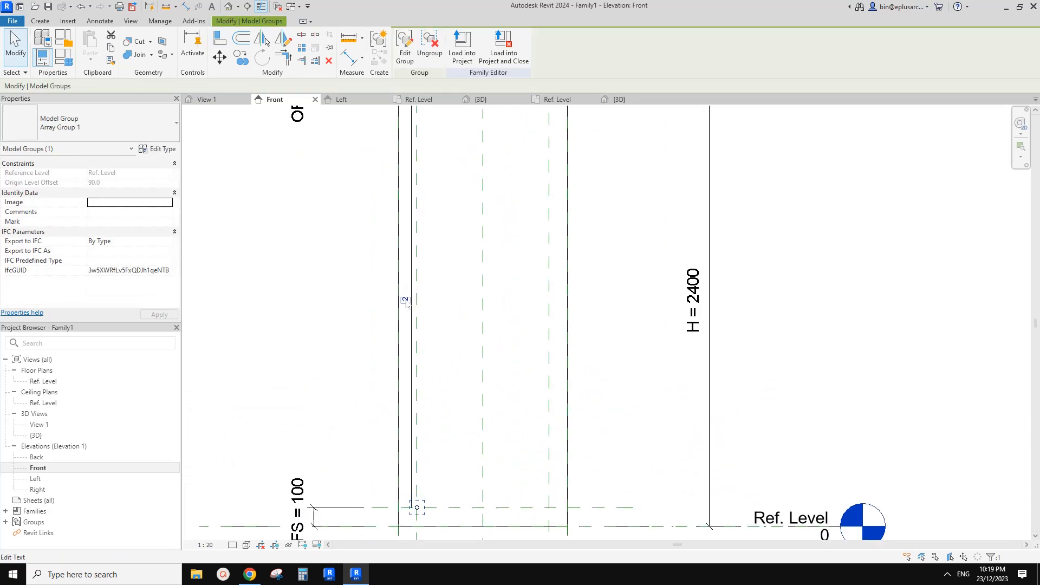
{"action": "middle_click_drag", "start_coordinate": [410, 282], "coordinate": [407, 279]}
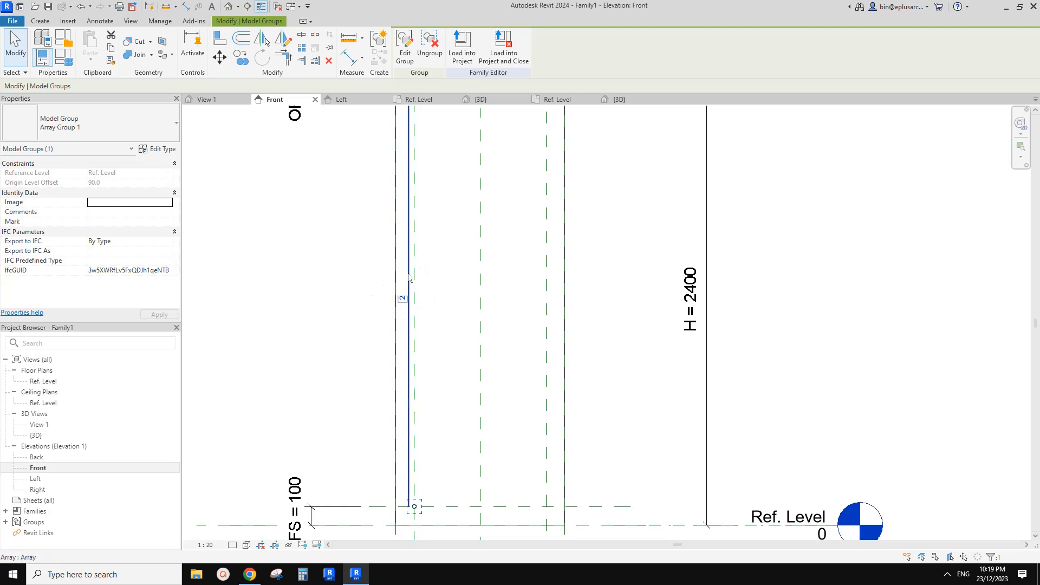
{"action": "left_click", "coordinate": [409, 277]}
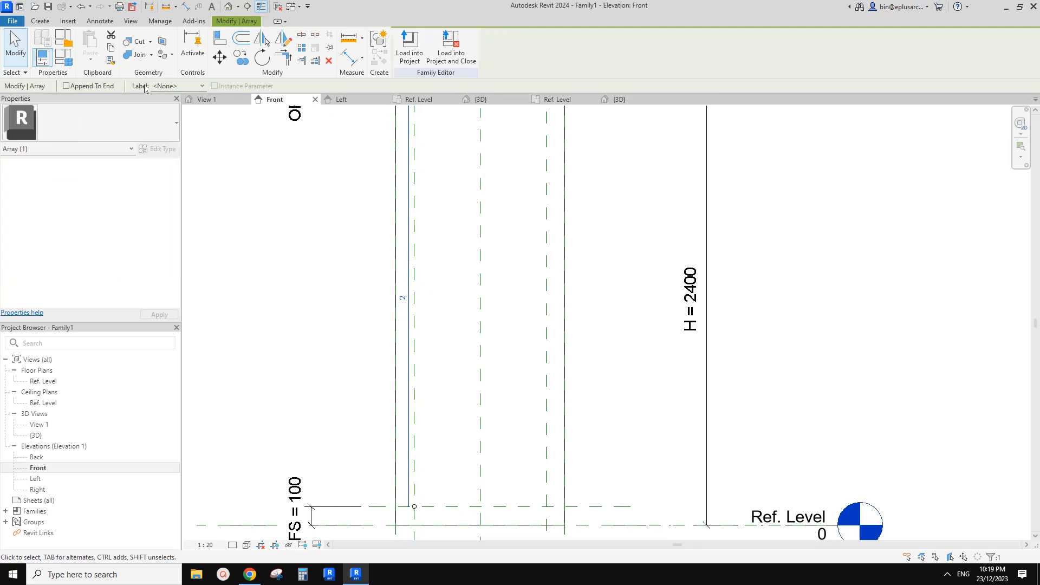
{"action": "left_click", "coordinate": [179, 86]}
{"action": "left_click", "coordinate": [174, 107]}
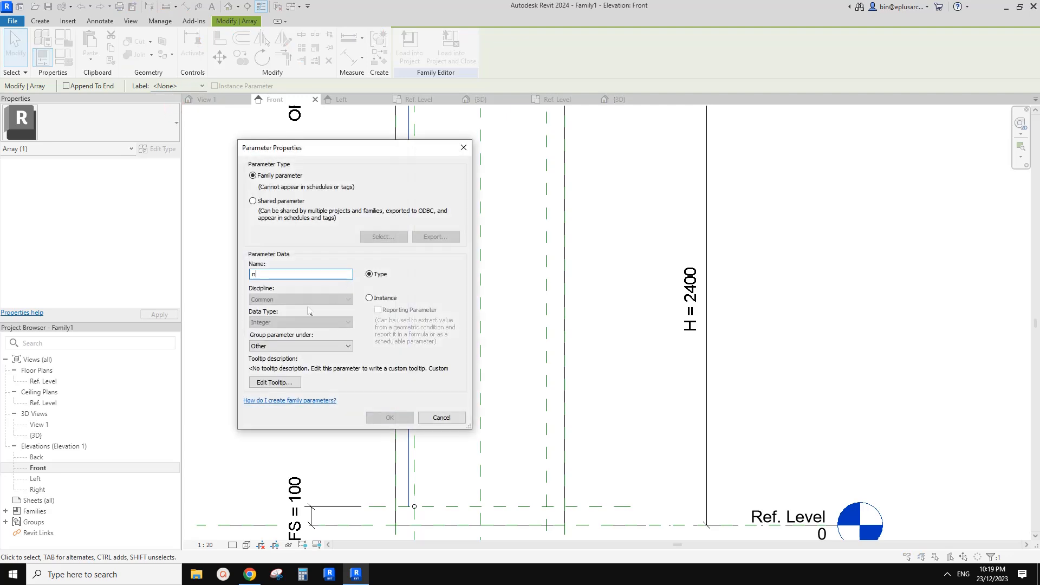
{"action": "type", "text": "No. 1"}
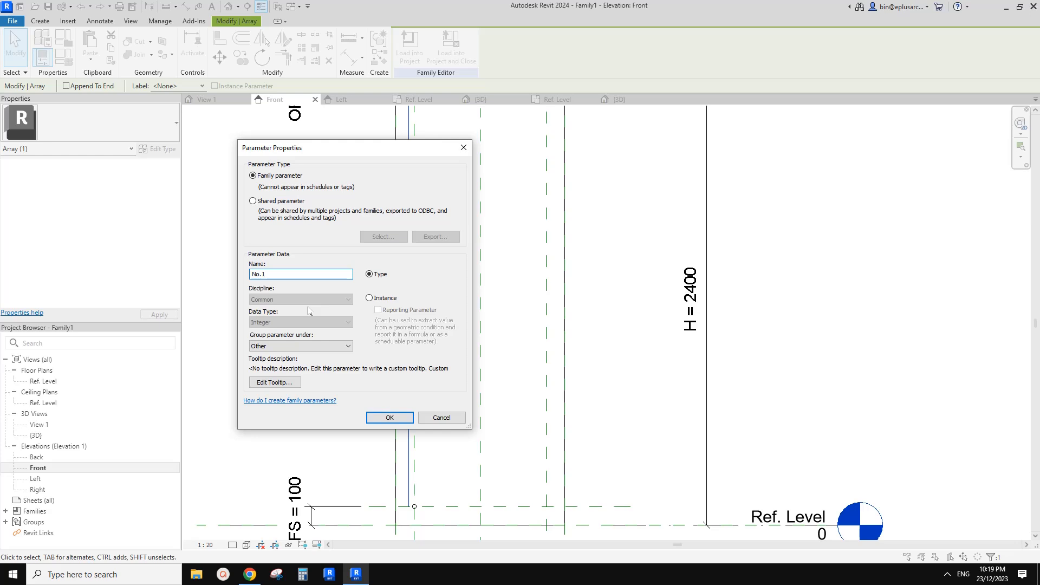
{"action": "left_click", "coordinate": [389, 417]}
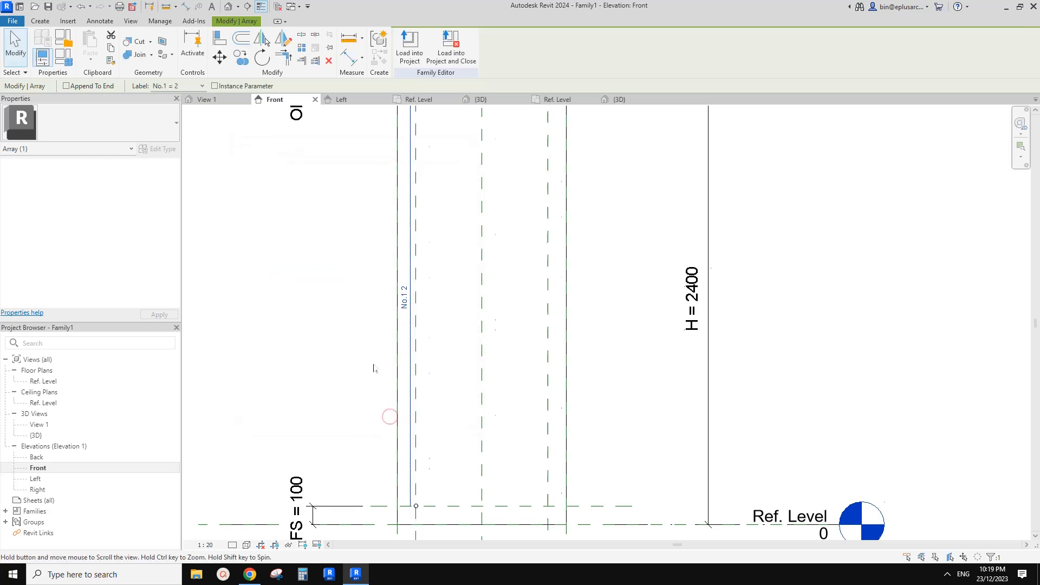
Add a length type parameter named Spacing under Dimensions and set its value to 100
{"action": "scroll", "coordinate": [325, 233], "scroll_direction": "down", "scroll_amount": 3}
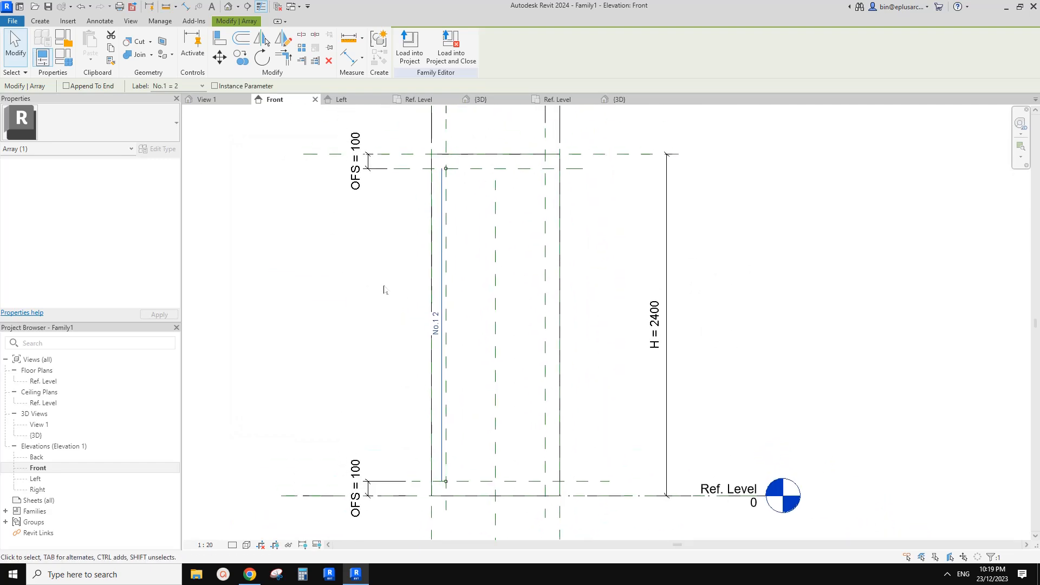
{"action": "left_click", "coordinate": [64, 59]}
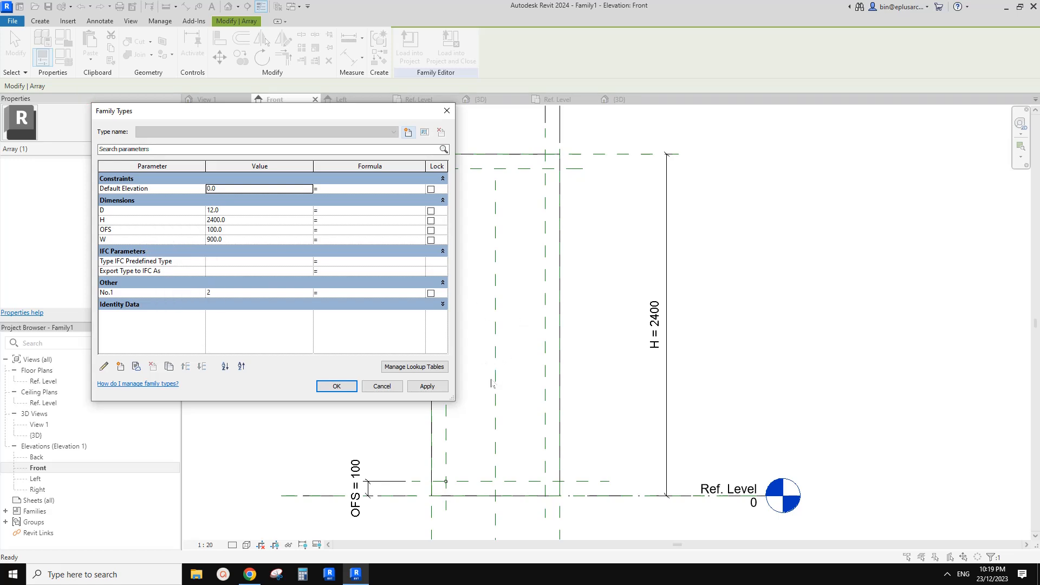
{"action": "left_click", "coordinate": [120, 366]}
{"action": "type", "text": "Spacing"}
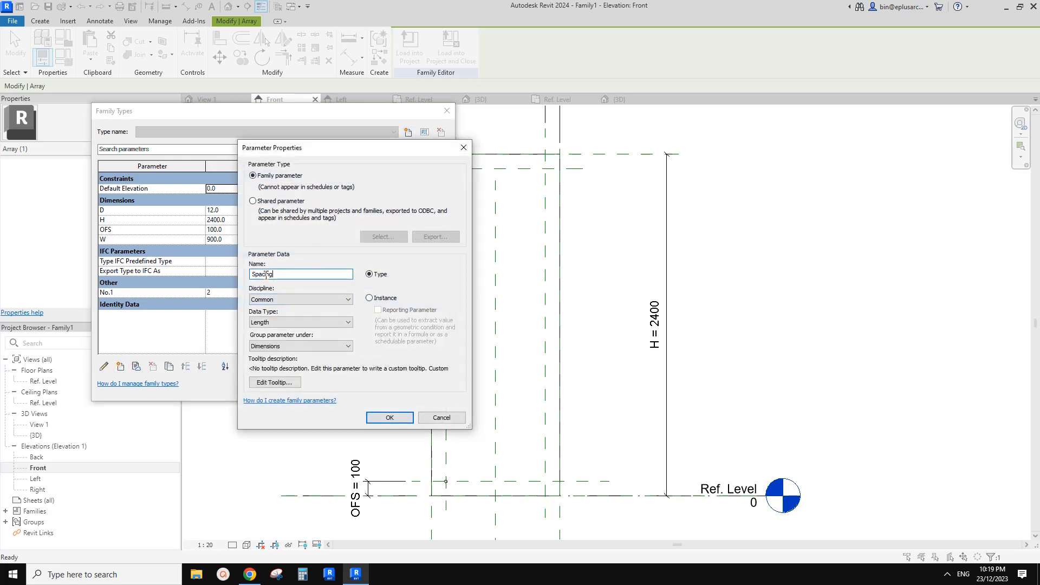
{"action": "left_click", "coordinate": [390, 417]}
{"action": "left_click", "coordinate": [253, 242]}
{"action": "type", "text": "100"}
{"action": "left_click", "coordinate": [255, 250]}
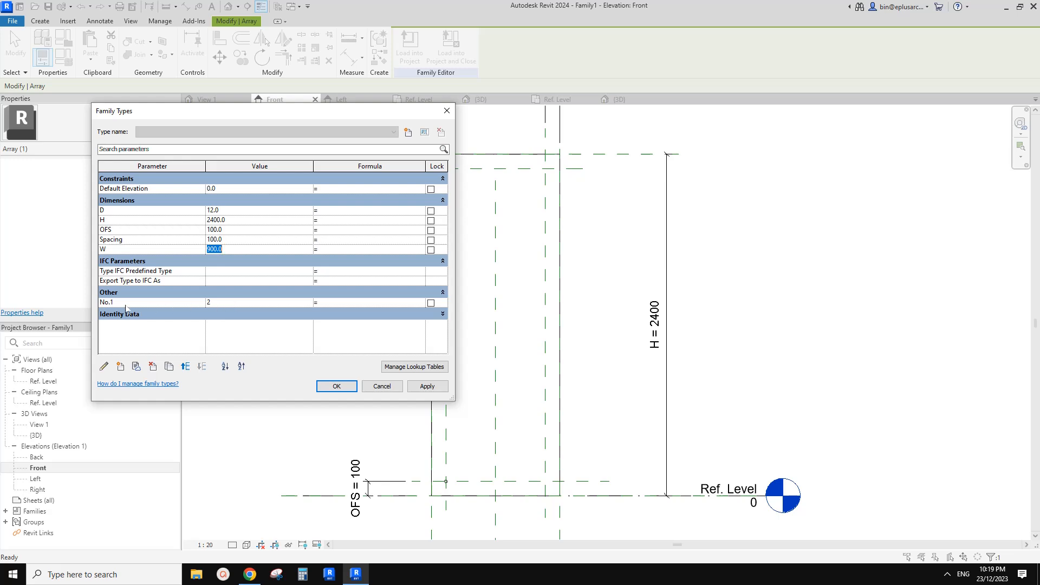
Drive No.1 with the formula (H - OFS * 2) / Spacing + 1 and apply it to the family
{"action": "left_click", "coordinate": [329, 302]}
{"action": "left_click_drag", "start_coordinate": [358, 115], "coordinate": [285, 105]}
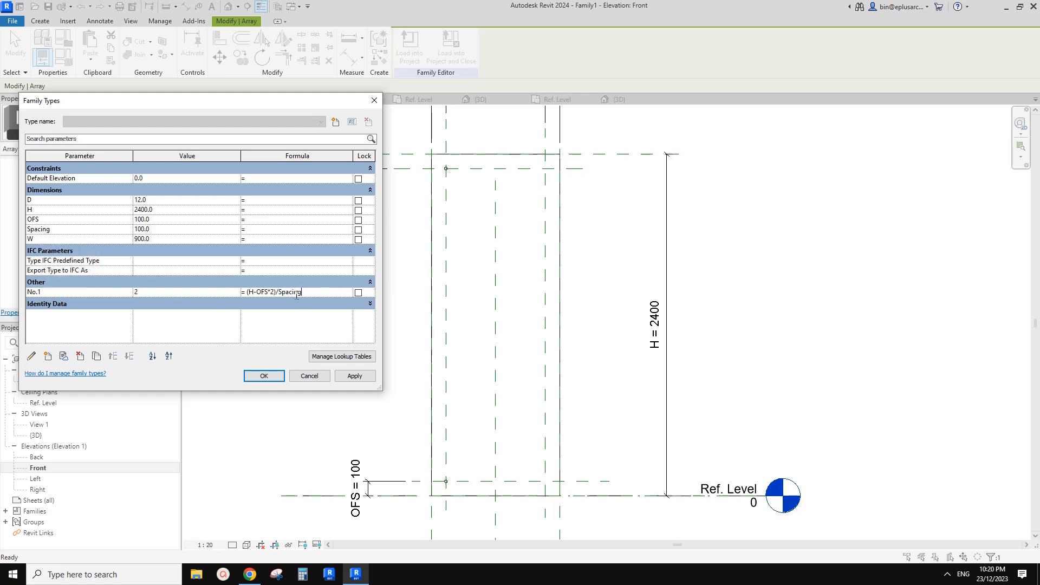
{"action": "left_click", "coordinate": [285, 292]}
{"action": "left_click", "coordinate": [359, 376]}
{"action": "left_click", "coordinate": [271, 377]}
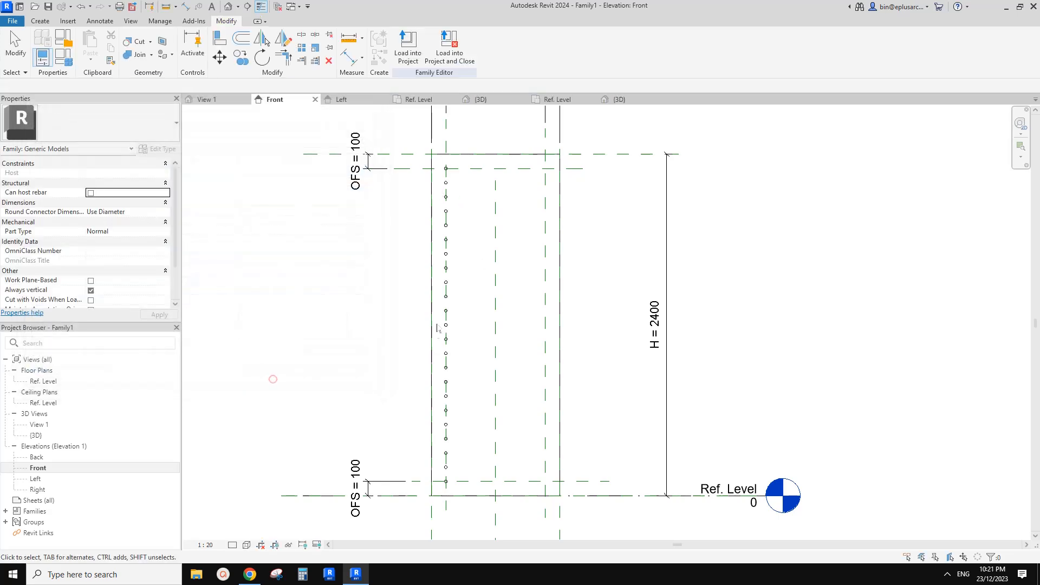
Place an aligned dimension between two adjacent void holes in the vertical array
{"action": "key", "text": "d"}
{"action": "key", "text": "i"}
{"action": "scroll", "coordinate": [444, 309], "scroll_direction": "up", "scroll_amount": 2}
{"action": "left_click", "coordinate": [440, 294]}
{"action": "left_click", "coordinate": [438, 320]}
{"action": "left_click", "coordinate": [460, 325]}
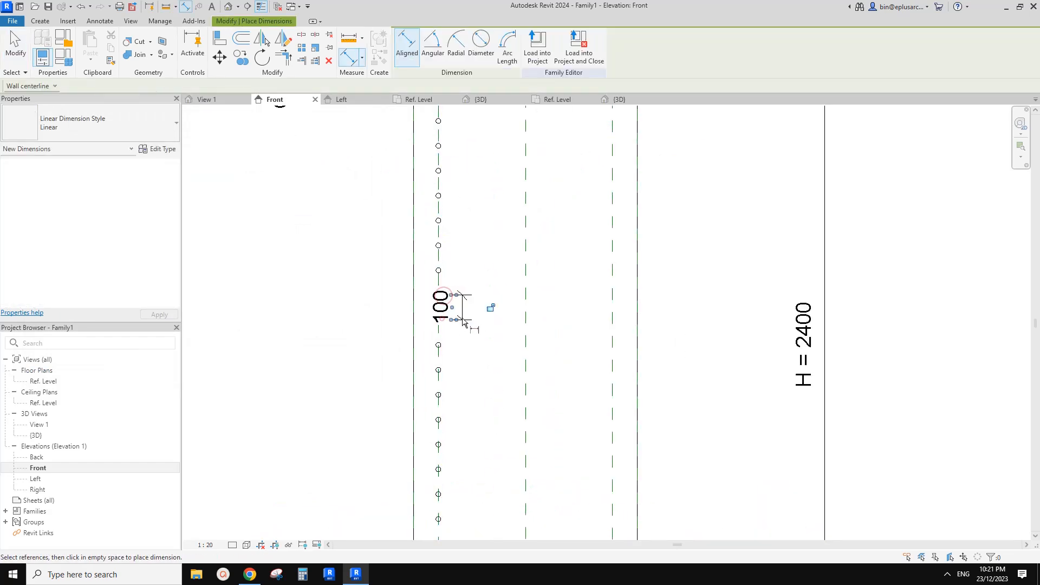
{"action": "scroll", "coordinate": [479, 269], "scroll_direction": "down", "scroll_amount": 1}
{"action": "key", "text": "Escape"}
{"action": "left_click", "coordinate": [466, 295]}
{"action": "scroll", "coordinate": [474, 290], "scroll_direction": "down", "scroll_amount": 2}
{"action": "key", "text": "Escape"}
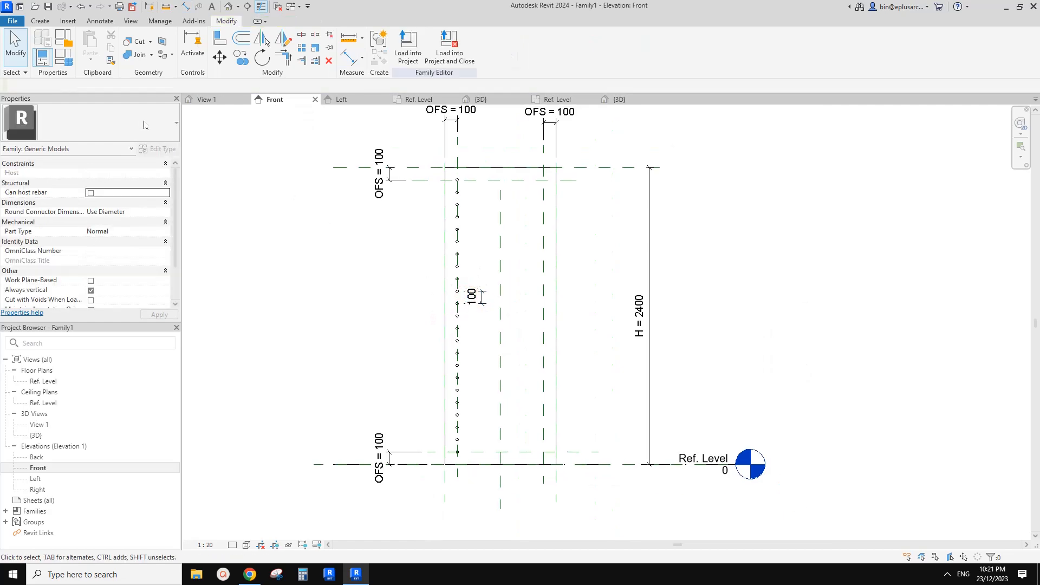
Set the Spacing parameter to 150 and apply it to the family
{"action": "left_click", "coordinate": [62, 56]}
{"action": "left_click", "coordinate": [159, 227]}
{"action": "type", "text": "150"}
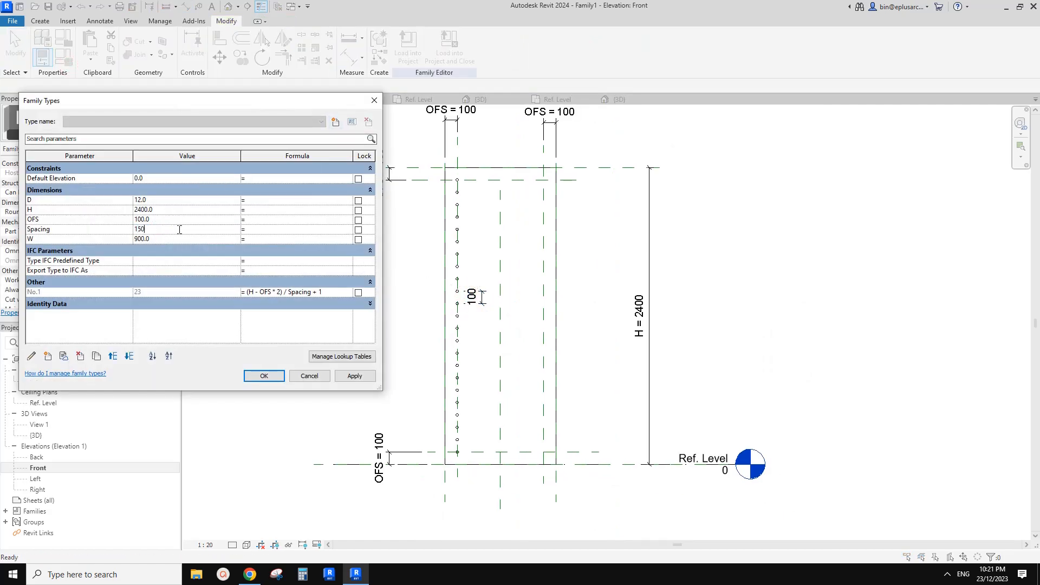
{"action": "left_click", "coordinate": [359, 378]}
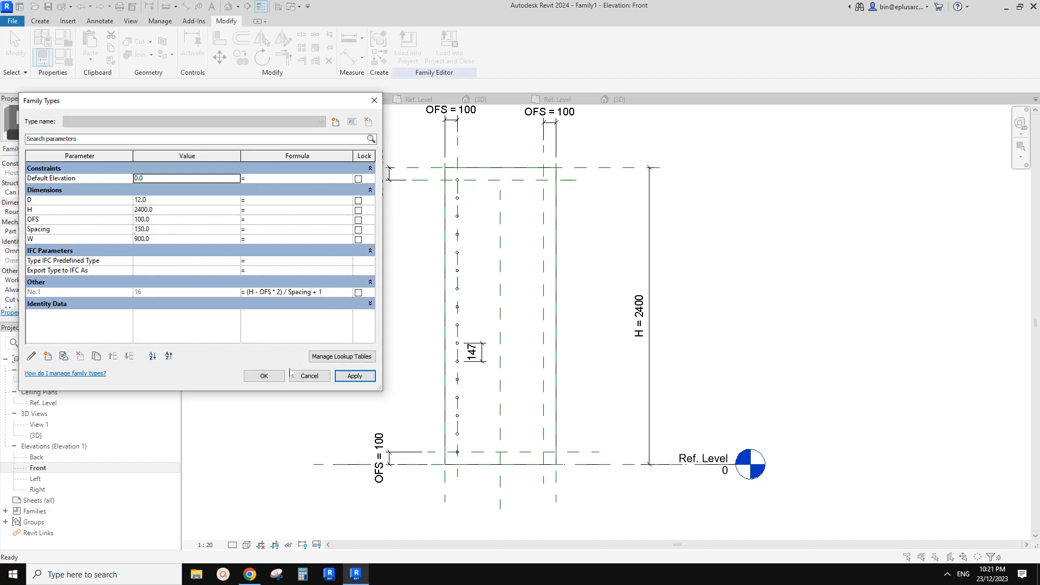
{"action": "left_click", "coordinate": [264, 376]}
Array the upper-left void group horizontally as a grouped and associated array of 2, using Move To Last and ending near the right vertical reference plane
{"action": "scroll", "coordinate": [435, 327], "scroll_direction": "up", "scroll_amount": 1}
{"action": "scroll", "coordinate": [435, 327], "scroll_direction": "down", "scroll_amount": 2}
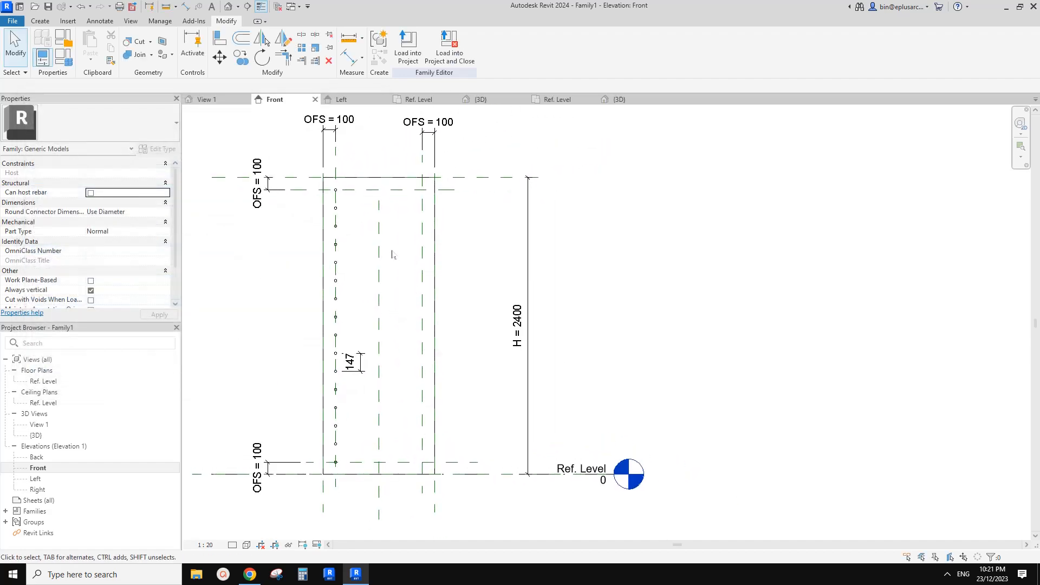
{"action": "middle_click_drag", "start_coordinate": [345, 223], "coordinate": [356, 239]}
{"action": "scroll", "coordinate": [348, 200], "scroll_direction": "up", "scroll_amount": 3}
{"action": "scroll", "coordinate": [347, 222], "scroll_direction": "up", "scroll_amount": 2}
{"action": "left_click", "coordinate": [352, 223]}
{"action": "key", "text": "a"}
{"action": "key", "text": "r"}
{"action": "left_click", "coordinate": [350, 216]}
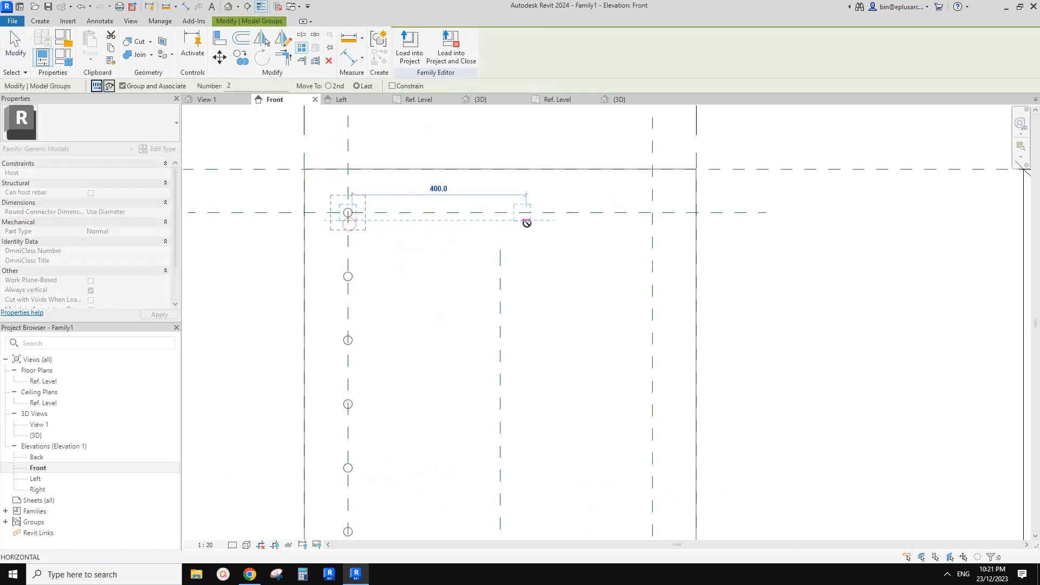
{"action": "left_click", "coordinate": [632, 193]}
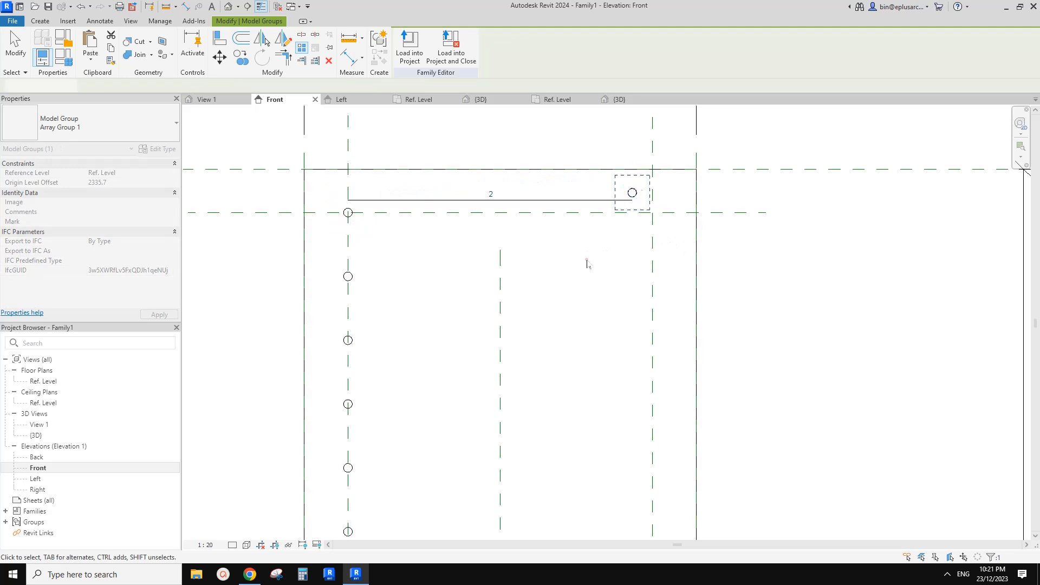
{"action": "left_click", "coordinate": [586, 260]}
Align the horizontal array's right member to the right vertical and upper horizontal reference planes and lock the alignment
{"action": "middle_click_drag", "start_coordinate": [656, 236], "coordinate": [523, 248]}
{"action": "key", "text": "a"}
{"action": "key", "text": "l"}
{"action": "left_click", "coordinate": [519, 213]}
{"action": "left_click", "coordinate": [499, 205]}
{"action": "left_click", "coordinate": [536, 227]}
{"action": "left_click", "coordinate": [525, 204]}
{"action": "left_click", "coordinate": [390, 244]}
{"action": "scroll", "coordinate": [391, 244], "scroll_direction": "down", "scroll_amount": 1}
{"action": "middle_click_drag", "start_coordinate": [420, 244], "coordinate": [455, 253]}
{"action": "key", "text": "Escape"}
{"action": "key", "text": "Escape"}
Review the Array options for the upper-left void group, including Group and Associate and Move To Last
{"action": "middle_click_drag", "start_coordinate": [335, 253], "coordinate": [369, 232]}
{"action": "scroll", "coordinate": [328, 238], "scroll_direction": "up", "scroll_amount": 1}
{"action": "left_click", "coordinate": [316, 246]}
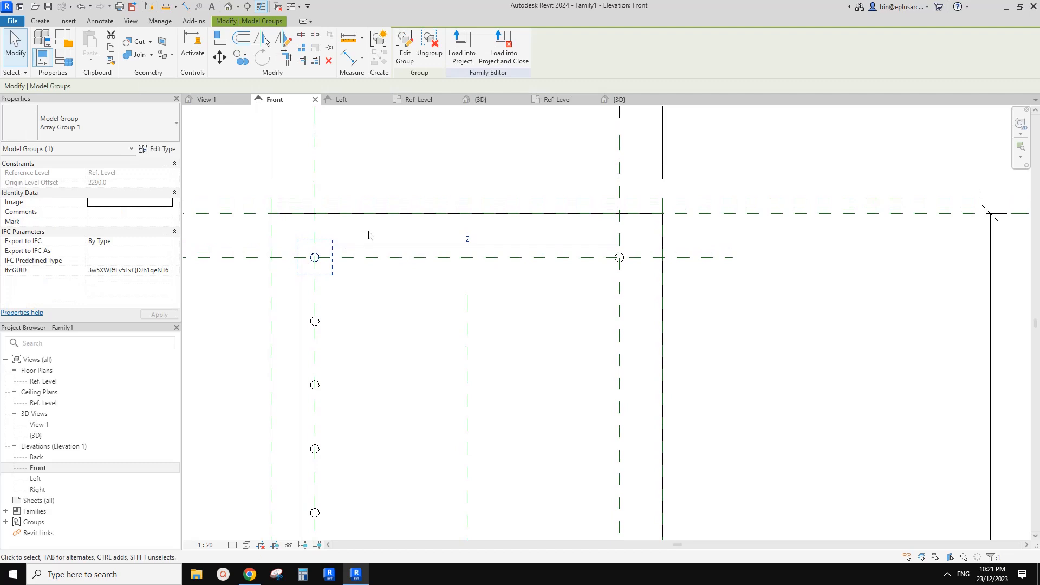
{"action": "left_click", "coordinate": [301, 48]}
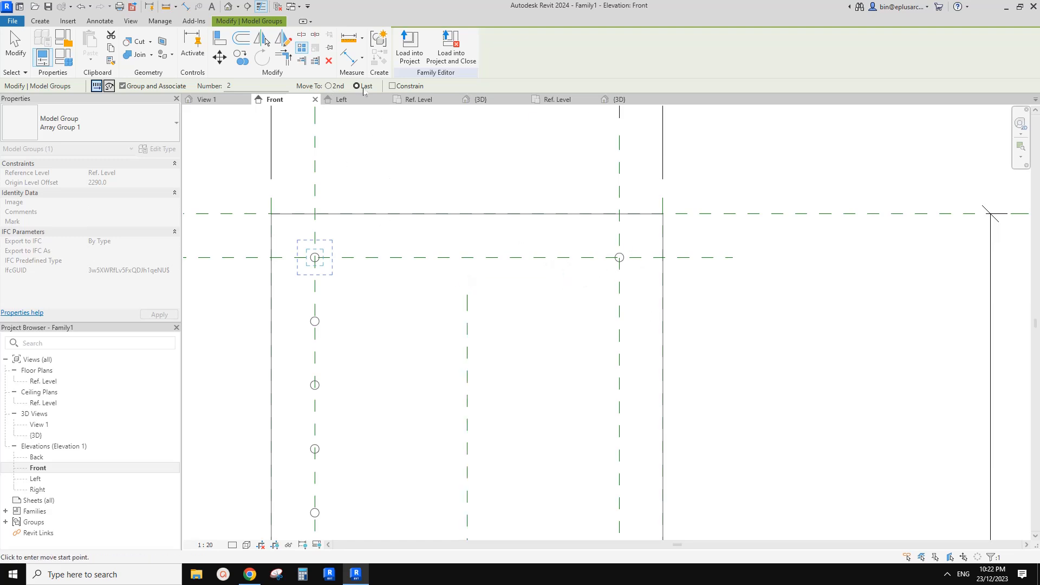
{"action": "key", "text": "Escape"}
{"action": "key", "text": "Escape"}
{"action": "middle_click_drag", "start_coordinate": [532, 280], "coordinate": [504, 282]}
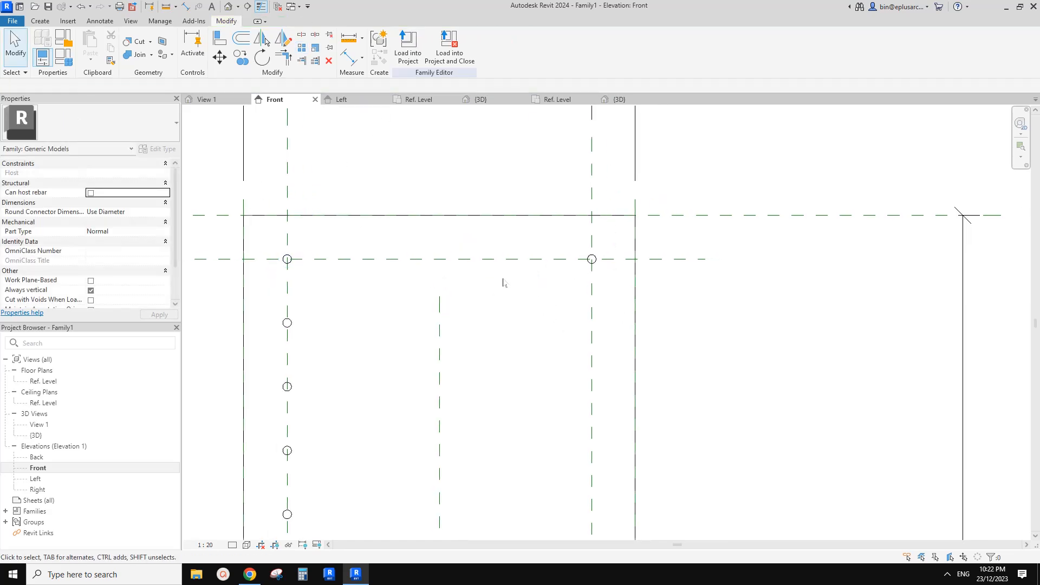
{"action": "left_click", "coordinate": [585, 268]}
{"action": "left_click", "coordinate": [469, 248]}
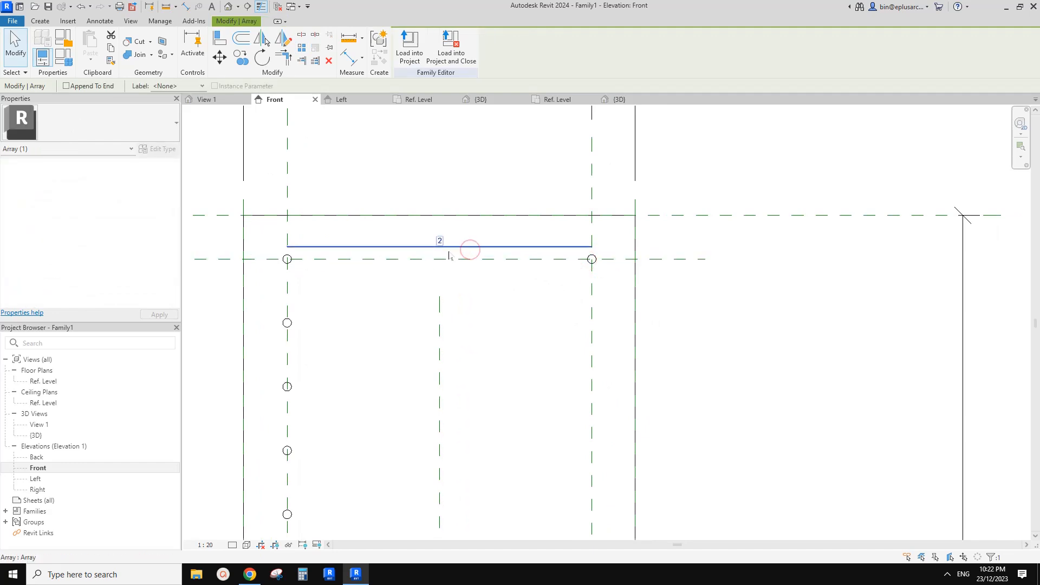
{"action": "scroll", "coordinate": [333, 265], "scroll_direction": "down", "scroll_amount": 5}
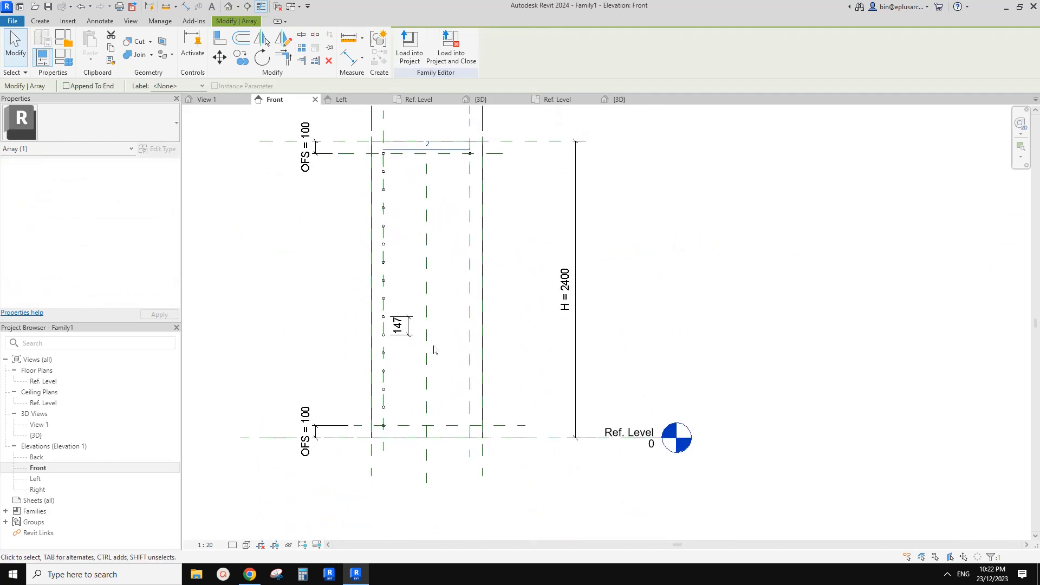
{"action": "scroll", "coordinate": [433, 350], "scroll_direction": "down", "scroll_amount": 2}
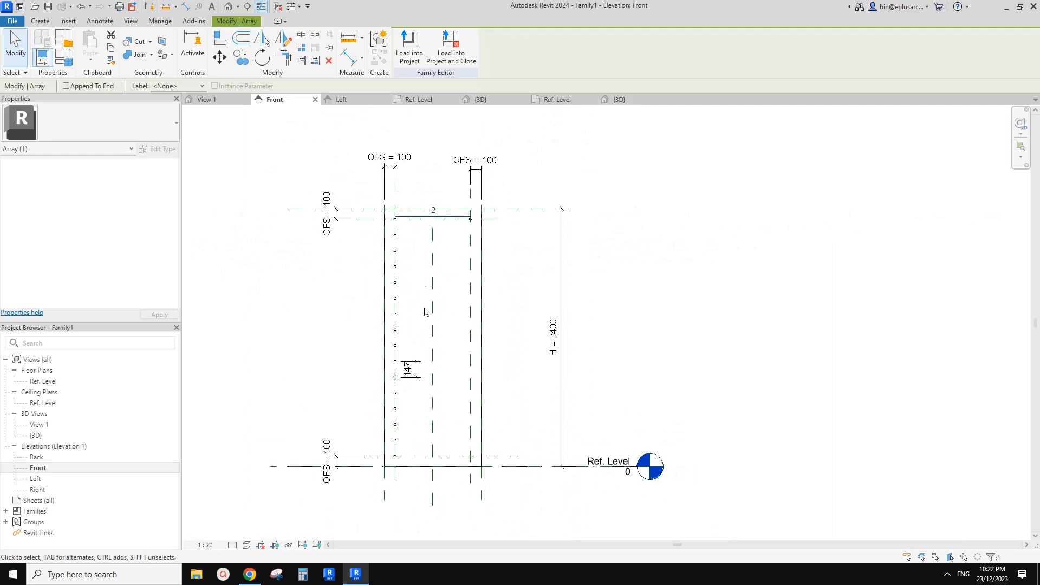
{"action": "double_click", "coordinate": [42, 384]}
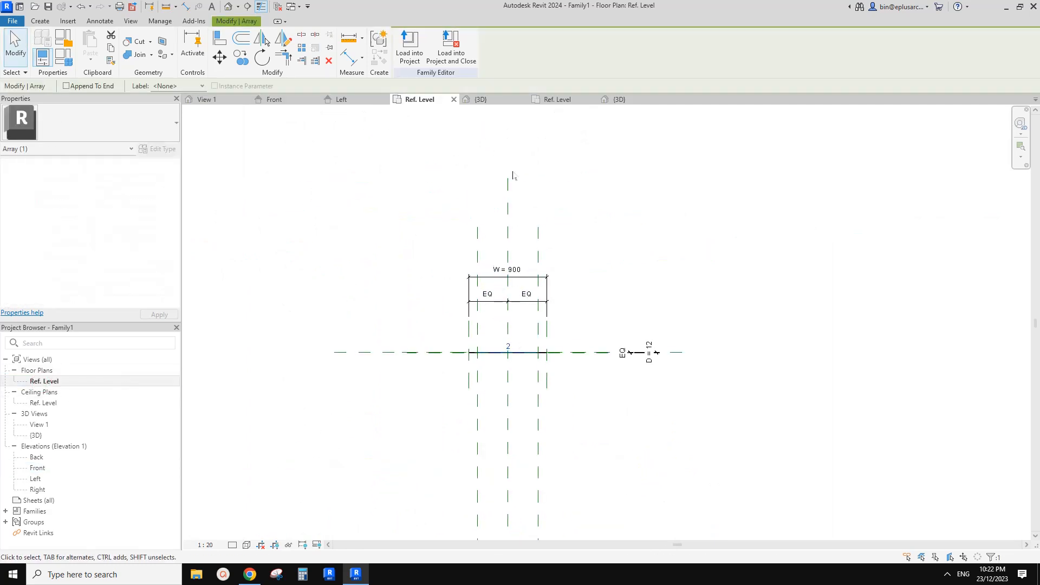
{"action": "left_click", "coordinate": [454, 99]}
{"action": "scroll", "coordinate": [427, 189], "scroll_direction": "up", "scroll_amount": 2}
{"action": "middle_click_drag", "start_coordinate": [427, 189], "coordinate": [424, 254]}
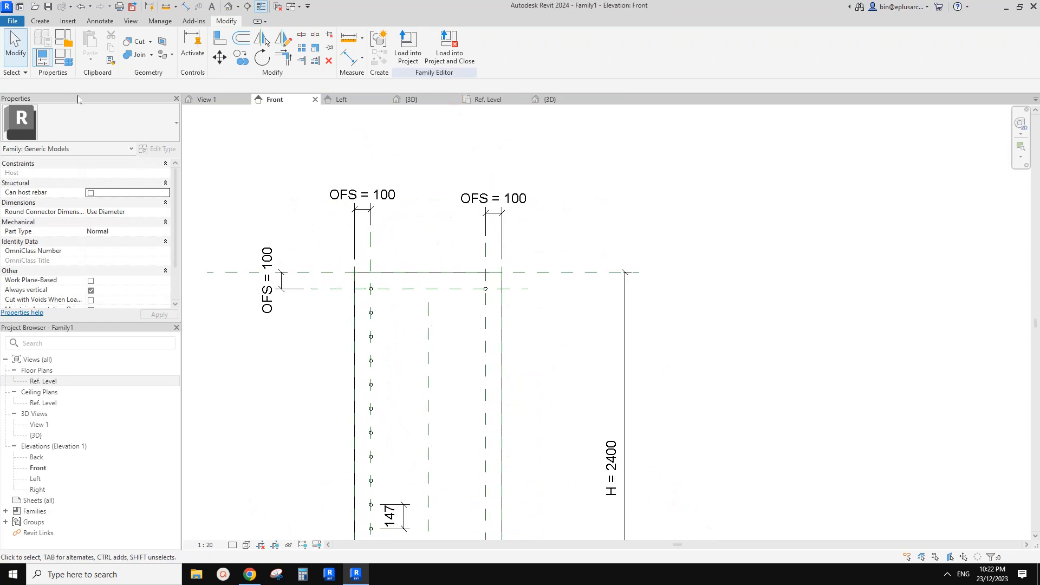
{"action": "left_click", "coordinate": [63, 56]}
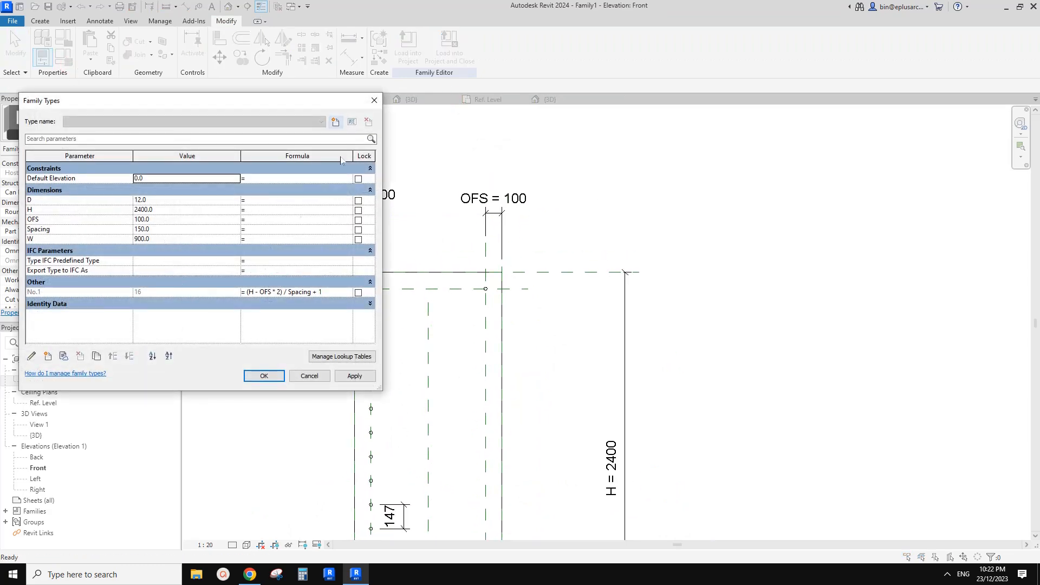
{"action": "left_click", "coordinate": [374, 100]}
Label the horizontal void array's count with a new type family parameter named No.2
{"action": "left_click", "coordinate": [491, 288]}
{"action": "scroll", "coordinate": [492, 296], "scroll_direction": "up", "scroll_amount": 2}
{"action": "key", "text": "Escape"}
{"action": "left_click", "coordinate": [483, 288]}
{"action": "left_click", "coordinate": [411, 278]}
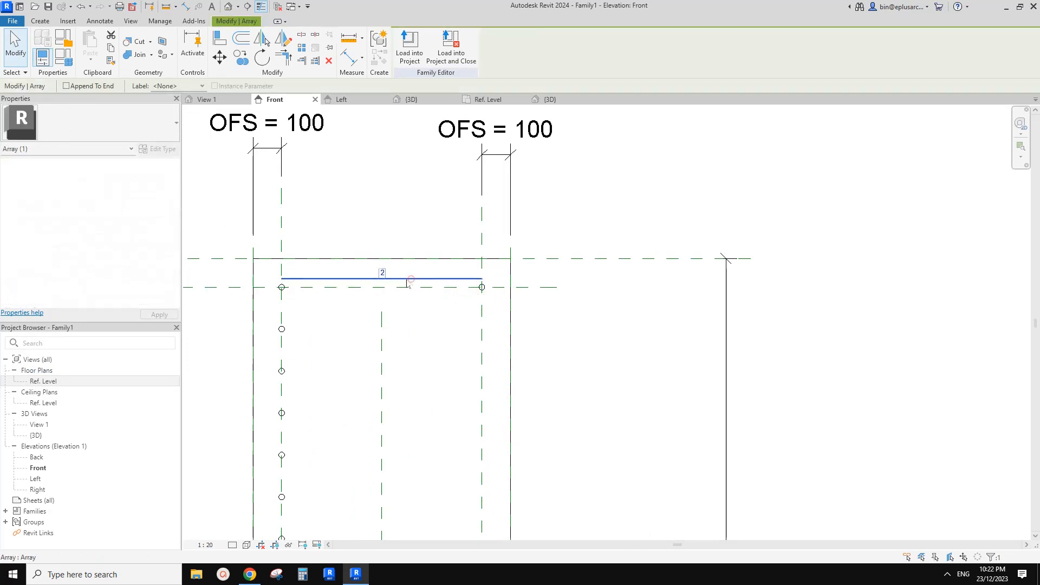
{"action": "left_click", "coordinate": [184, 86]}
{"action": "left_click", "coordinate": [186, 110]}
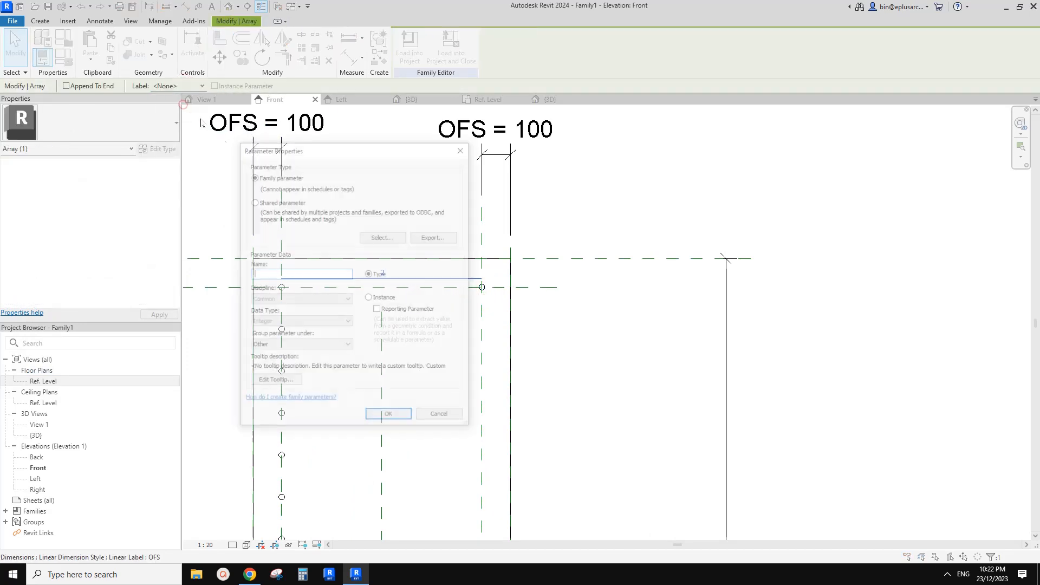
{"action": "type", "text": "No.2"}
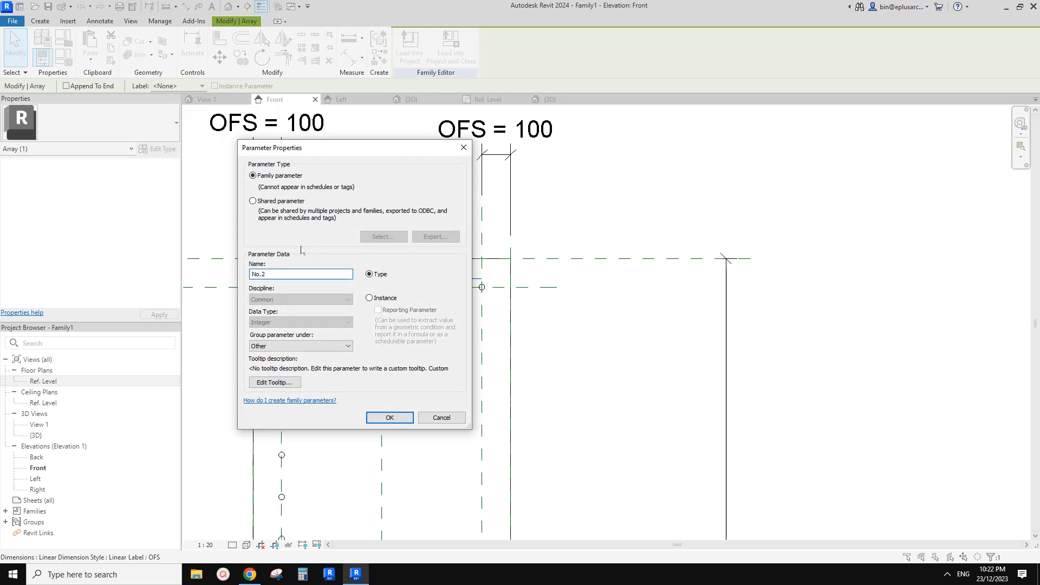
{"action": "left_click", "coordinate": [403, 418]}
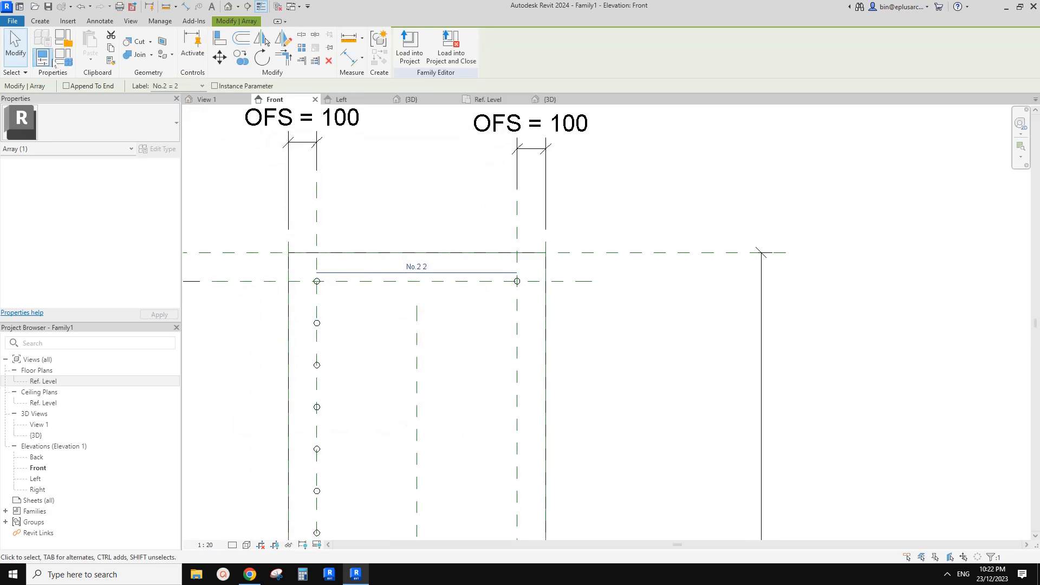
Give the No.2 parameter the formula (W - OFS * 2) / Spacing + 1 and apply it to the family
{"action": "left_click", "coordinate": [62, 57]}
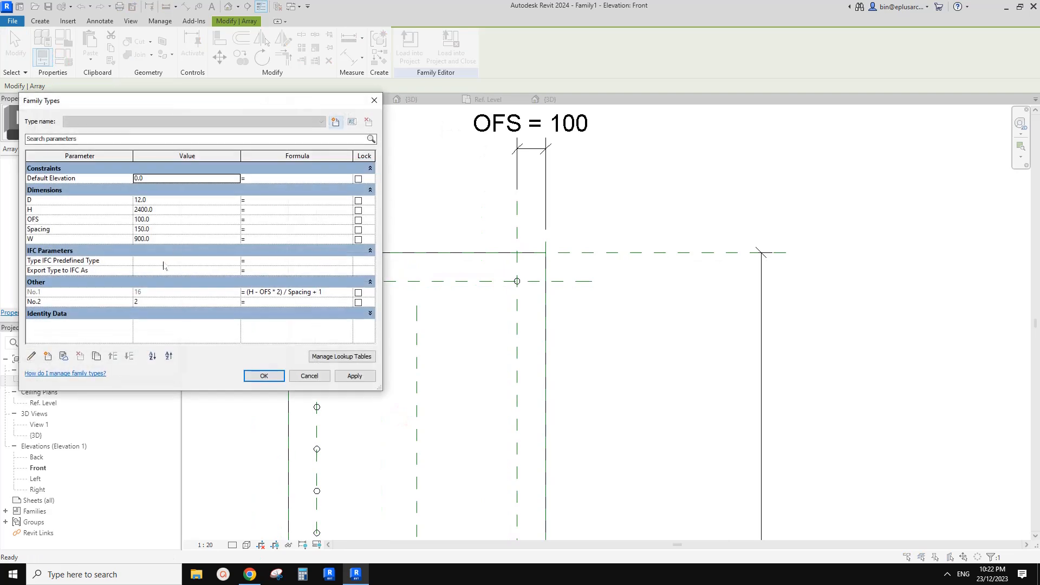
{"action": "left_click_drag", "start_coordinate": [247, 293], "coordinate": [314, 297]}
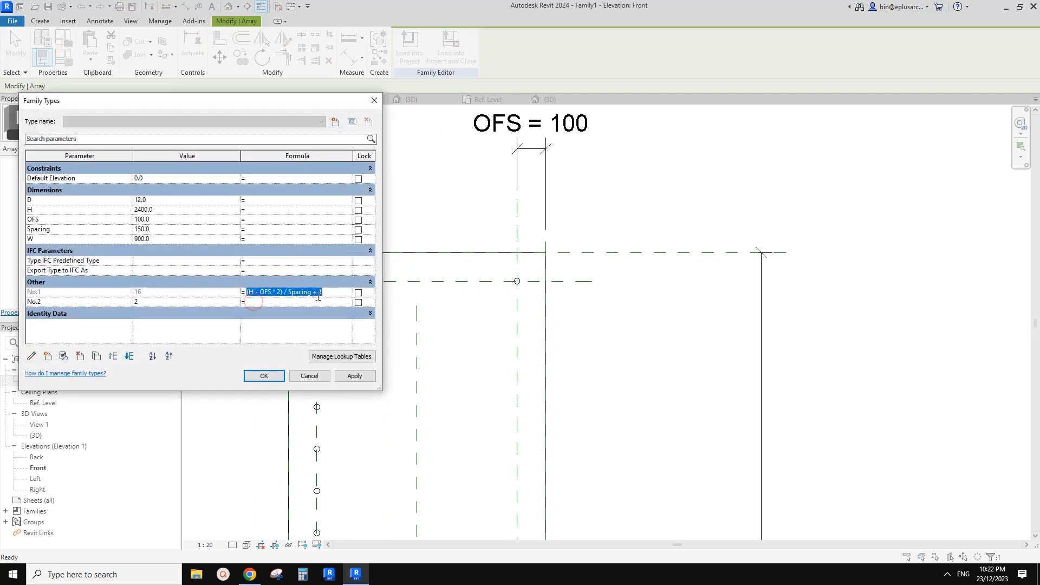
{"action": "left_click", "coordinate": [267, 303]}
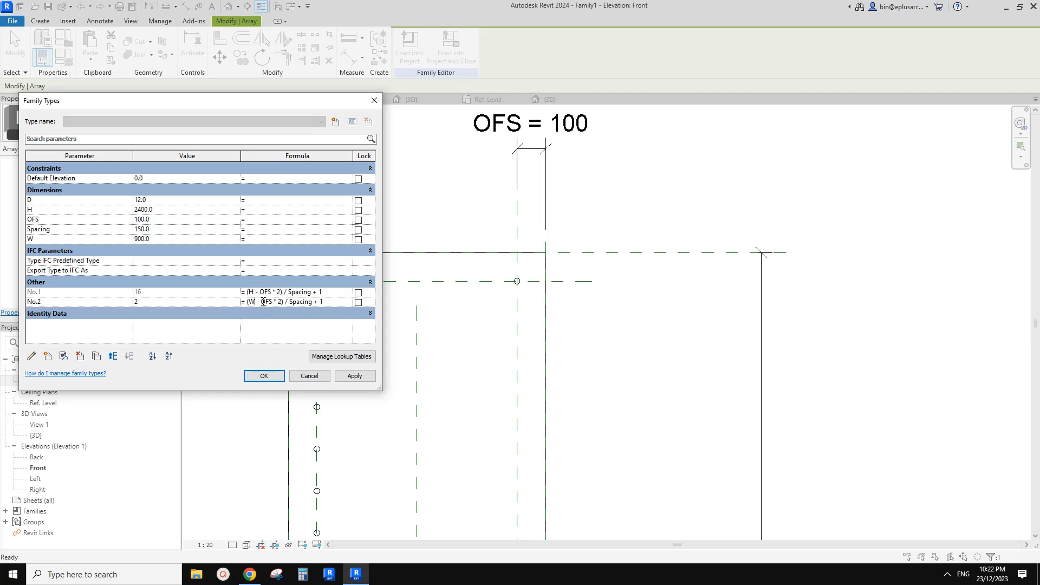
{"action": "key", "text": "Up"}
{"action": "left_click", "coordinate": [352, 376]}
{"action": "left_click", "coordinate": [263, 376]}
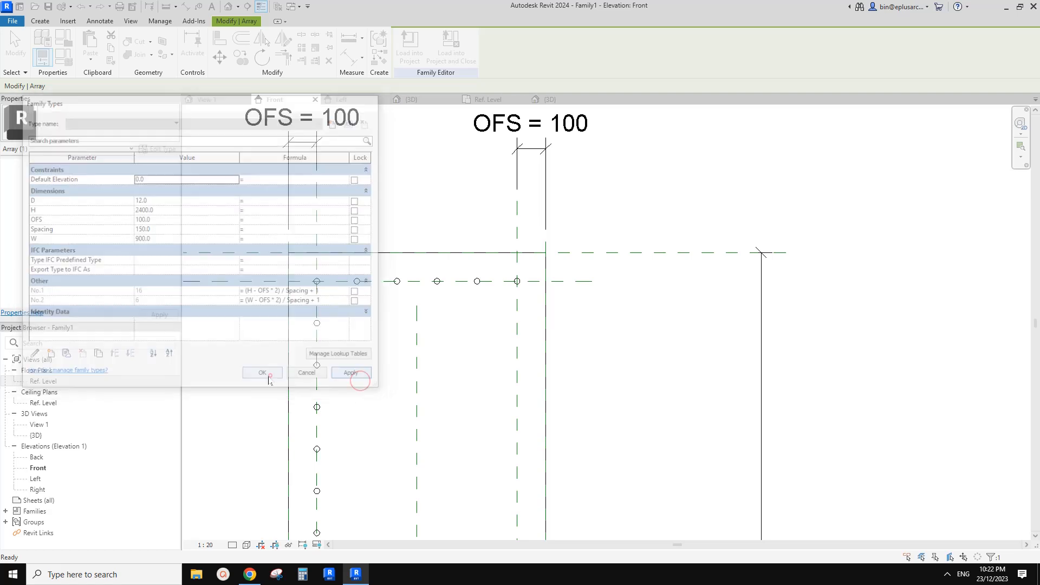
Dimension the spacing between the second and third voids of the upper horizontal row with an aligned dimension
{"action": "scroll", "coordinate": [379, 290], "scroll_direction": "up", "scroll_amount": 1}
{"action": "key", "text": "d"}
{"action": "key", "text": "i"}
{"action": "scroll", "coordinate": [367, 292], "scroll_direction": "up", "scroll_amount": 1}
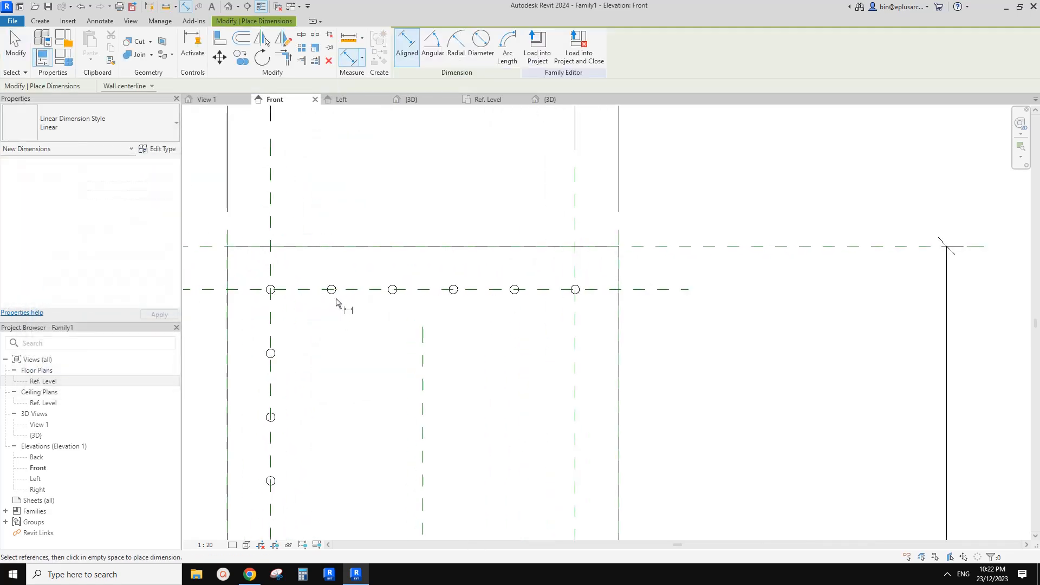
{"action": "left_click", "coordinate": [331, 289]}
{"action": "left_click", "coordinate": [392, 293]}
{"action": "left_click", "coordinate": [361, 379]}
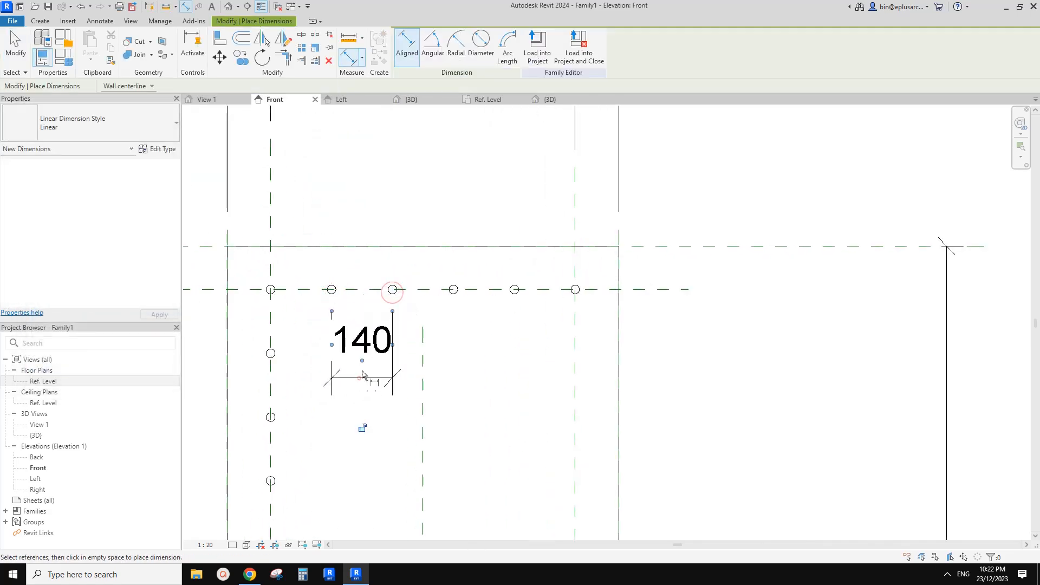
{"action": "key", "text": "Escape"}
{"action": "key", "text": "Escape"}
Set the Spacing parameter to 100 and apply it to the family
{"action": "scroll", "coordinate": [379, 281], "scroll_direction": "down", "scroll_amount": 1}
{"action": "left_click", "coordinate": [63, 56]}
{"action": "left_click", "coordinate": [167, 230]}
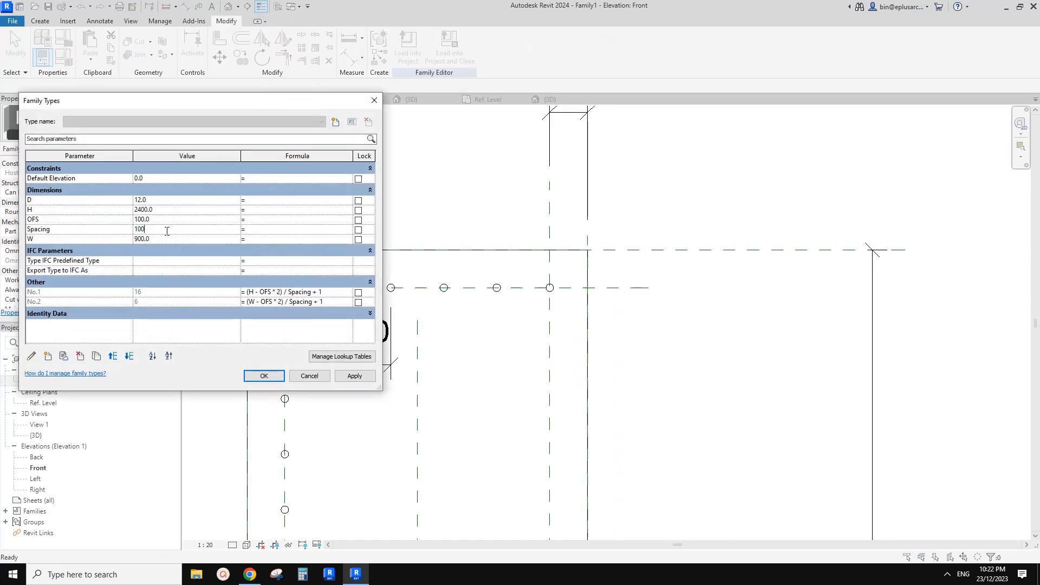
{"action": "left_click", "coordinate": [353, 376]}
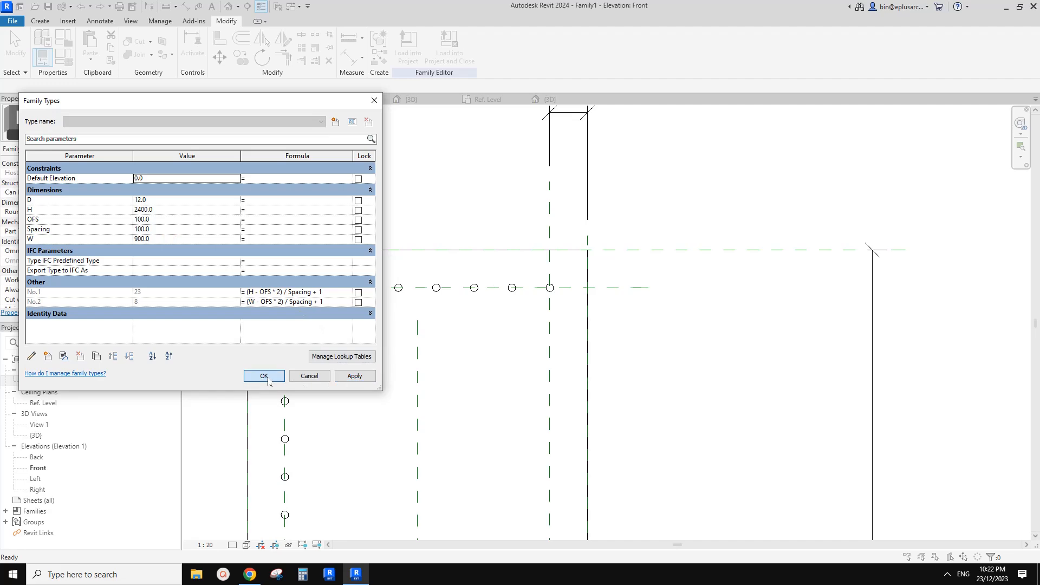
{"action": "left_click", "coordinate": [266, 376]}
Array the upper-right void group downward as a grouped and associated array of 2, using Move To Last and ending near the lower reference plane
{"action": "scroll", "coordinate": [392, 263], "scroll_direction": "down", "scroll_amount": 4}
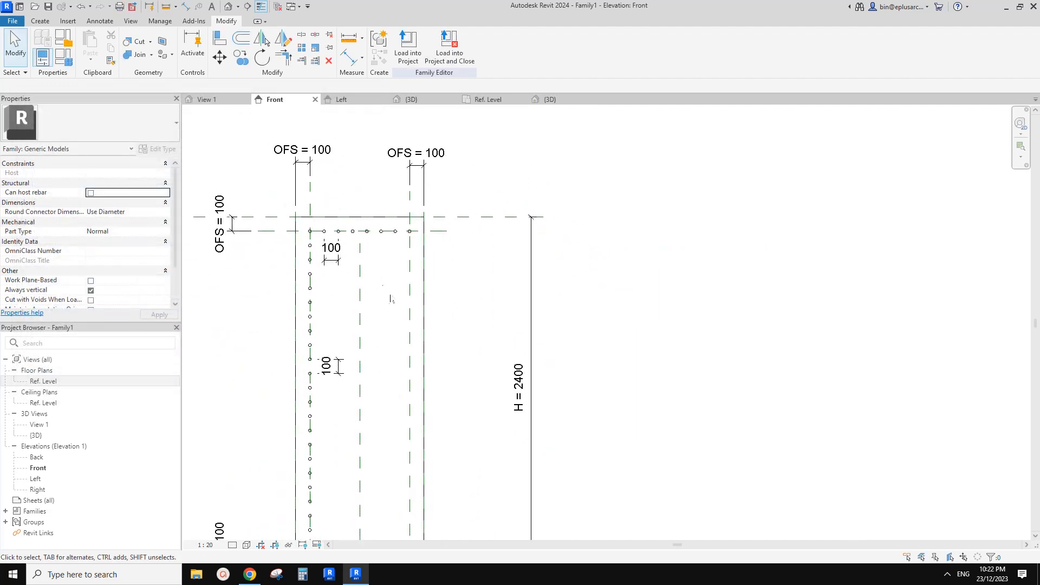
{"action": "scroll", "coordinate": [369, 264], "scroll_direction": "up", "scroll_amount": 5}
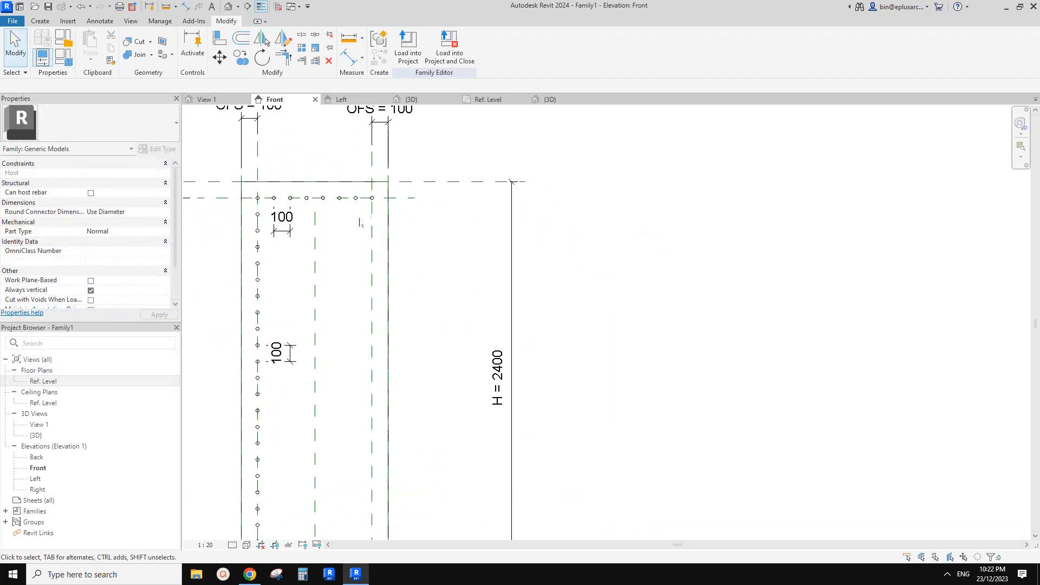
{"action": "left_click", "coordinate": [371, 211]}
{"action": "key", "text": "a"}
{"action": "key", "text": "r"}
{"action": "left_click", "coordinate": [361, 86]}
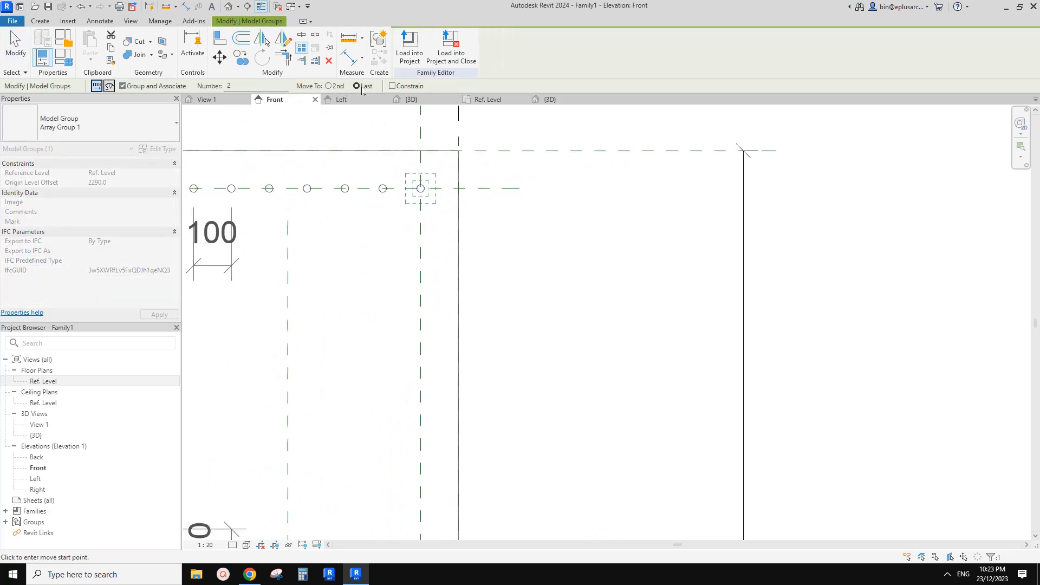
{"action": "left_click", "coordinate": [402, 212]}
{"action": "scroll", "coordinate": [392, 275], "scroll_direction": "down", "scroll_amount": 4}
{"action": "middle_click_drag", "start_coordinate": [395, 472], "coordinate": [344, 246]}
{"action": "scroll", "coordinate": [340, 265], "scroll_direction": "up", "scroll_amount": 3}
{"action": "scroll", "coordinate": [338, 302], "scroll_direction": "up", "scroll_amount": 2}
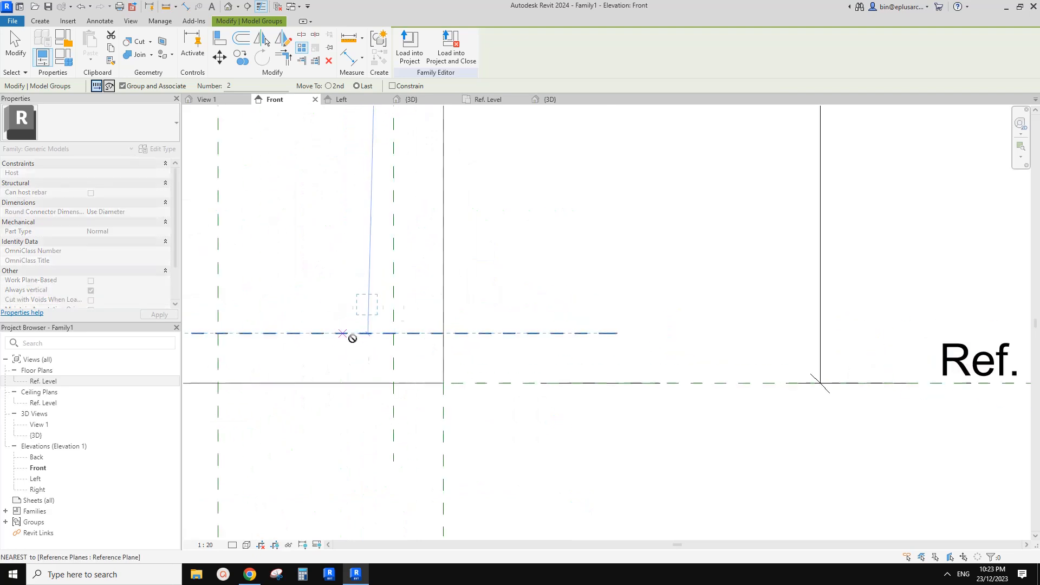
{"action": "left_click", "coordinate": [335, 323]}
{"action": "key", "text": "Return"}
{"action": "left_click", "coordinate": [378, 256]}
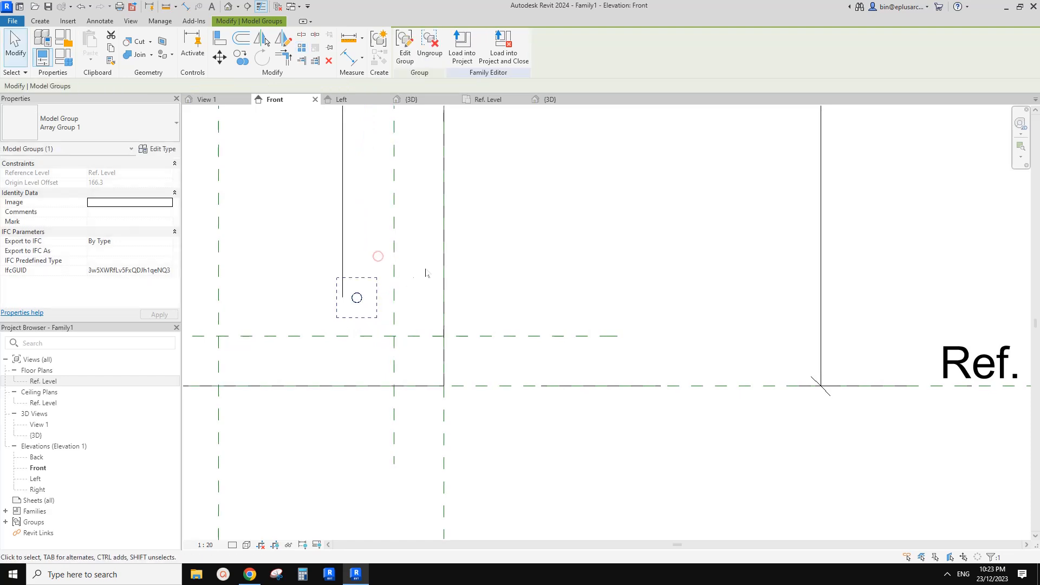
Align the lower member of the right-hand vertical array to the right vertical reference plane
{"action": "left_click", "coordinate": [358, 299]}
{"action": "scroll", "coordinate": [361, 296], "scroll_direction": "down", "scroll_amount": 4}
{"action": "middle_click_drag", "start_coordinate": [385, 247], "coordinate": [360, 360]}
{"action": "middle_click_drag", "start_coordinate": [352, 197], "coordinate": [351, 242]}
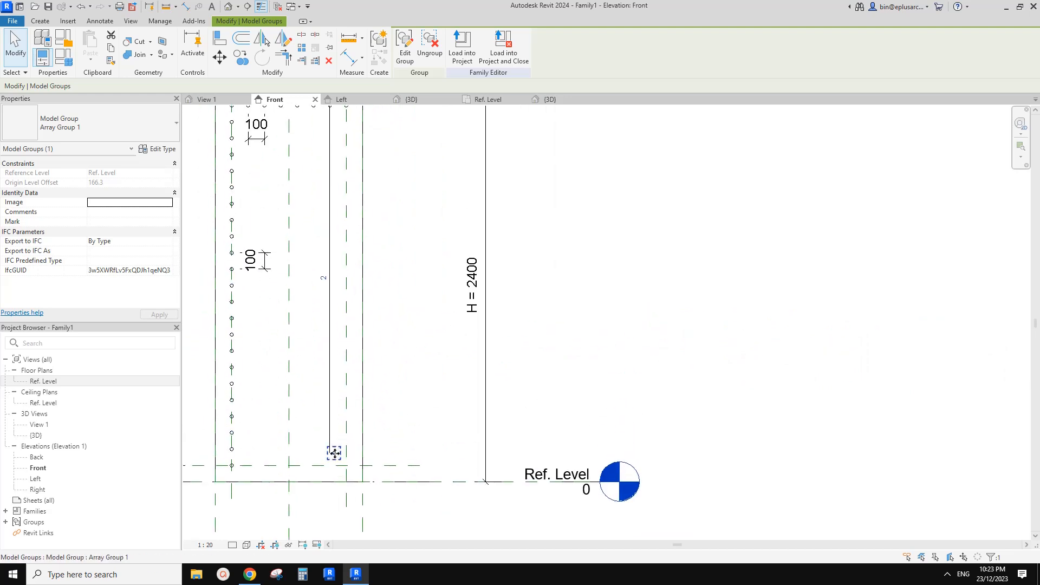
{"action": "middle_click_drag", "start_coordinate": [373, 176], "coordinate": [388, 314]}
{"action": "middle_click_drag", "start_coordinate": [370, 360], "coordinate": [362, 155]}
{"action": "scroll", "coordinate": [349, 381], "scroll_direction": "up", "scroll_amount": 3}
{"action": "scroll", "coordinate": [353, 394], "scroll_direction": "up", "scroll_amount": 1}
{"action": "key", "text": "a"}
{"action": "key", "text": "l"}
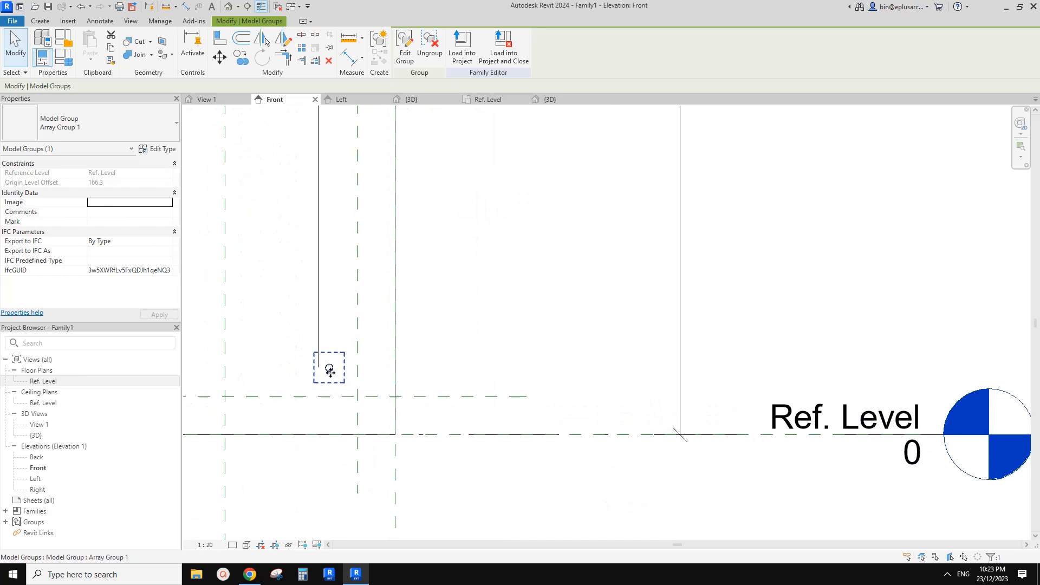
{"action": "scroll", "coordinate": [367, 373], "scroll_direction": "up", "scroll_amount": 1}
{"action": "left_click", "coordinate": [351, 367]}
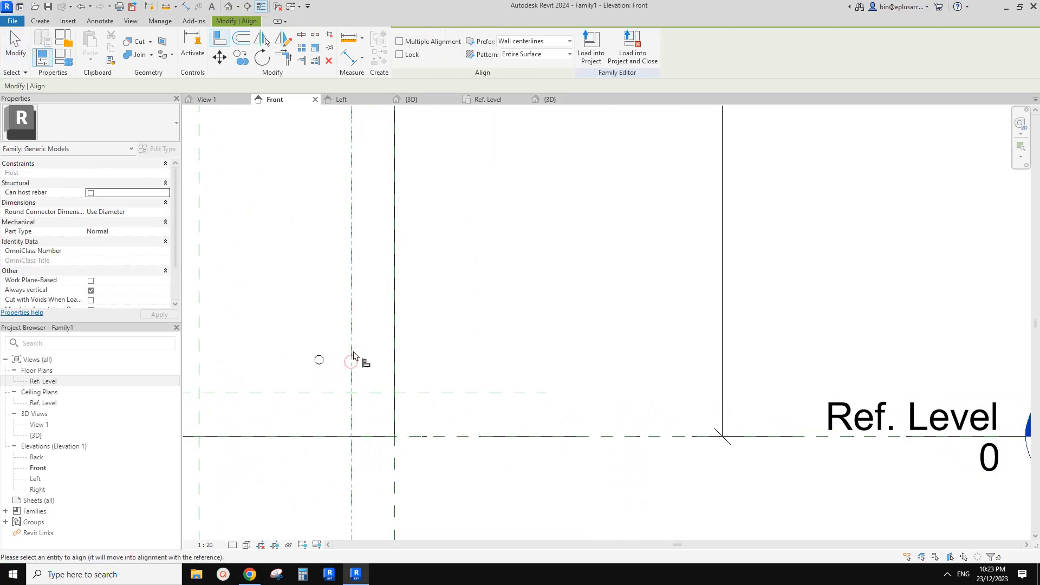
{"action": "left_click", "coordinate": [321, 363]}
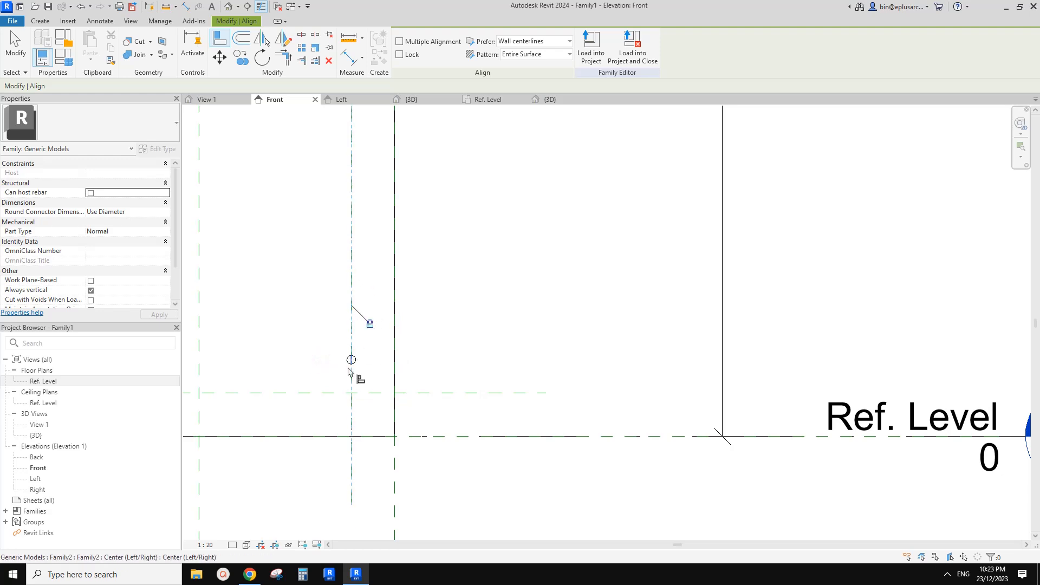
Align the right-hand array's lower member to the lower horizontal reference plane and lock the alignment
{"action": "left_click", "coordinate": [320, 393]}
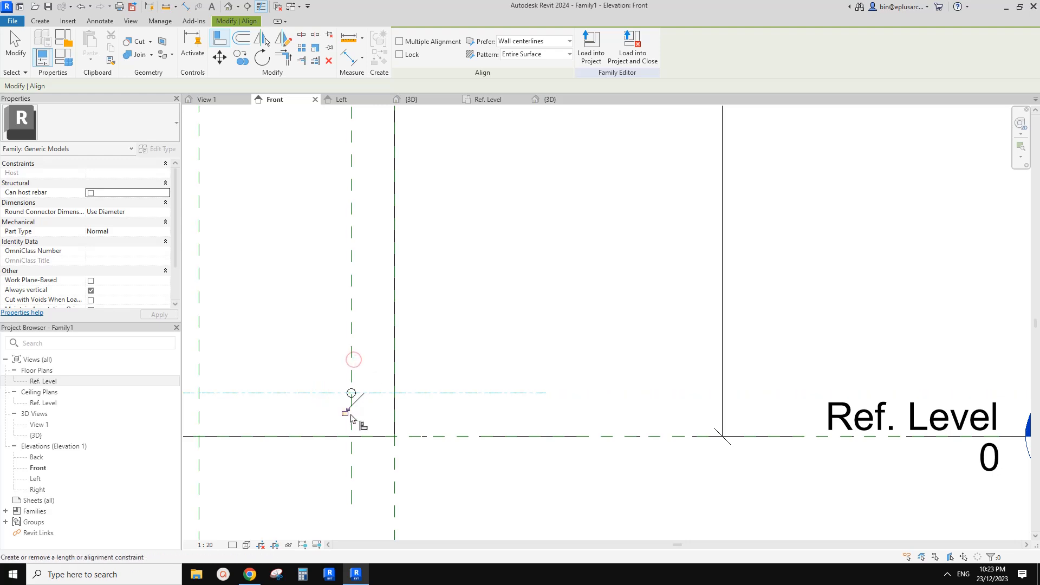
{"action": "left_click", "coordinate": [353, 362]}
{"action": "middle_click_drag", "start_coordinate": [378, 317], "coordinate": [398, 323]}
{"action": "key", "text": "Escape"}
{"action": "key", "text": "Escape"}
Label the right-hand vertical array's count with the existing No.1 parameter
{"action": "scroll", "coordinate": [367, 294], "scroll_direction": "down", "scroll_amount": 3}
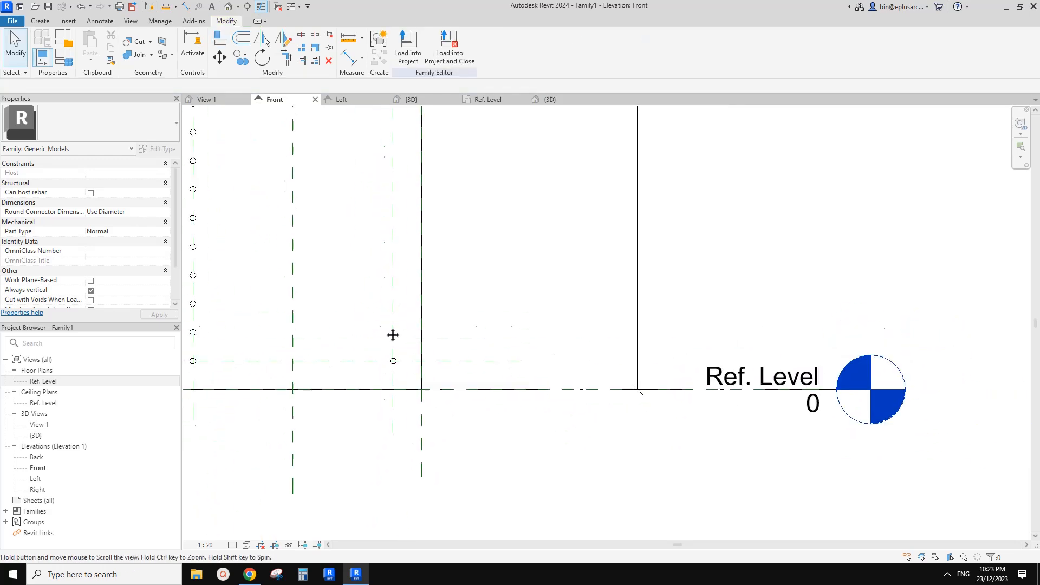
{"action": "left_click", "coordinate": [396, 368]}
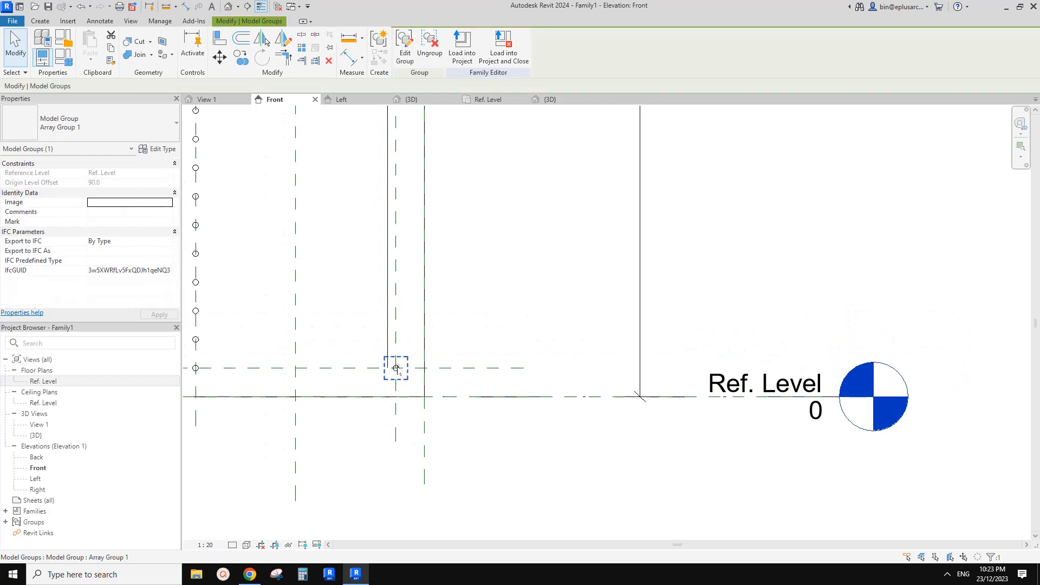
{"action": "left_click", "coordinate": [388, 263]}
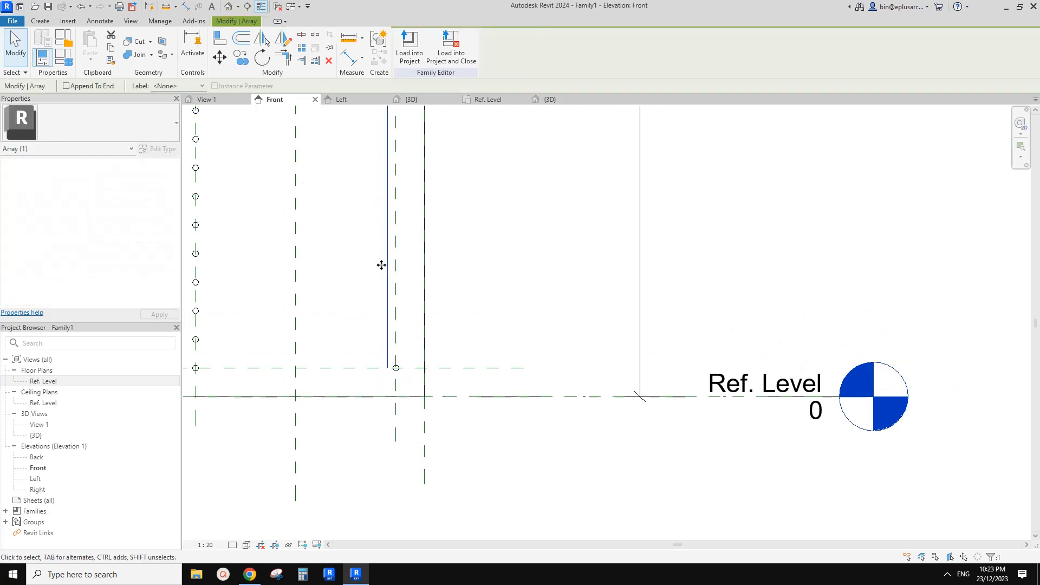
{"action": "left_click", "coordinate": [187, 85]}
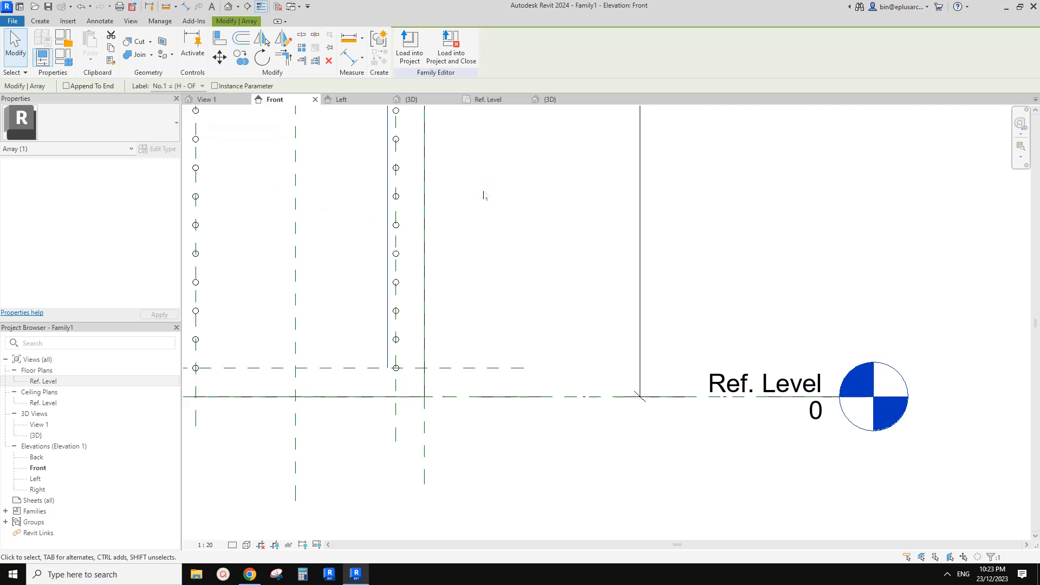
Array the lower-left void group horizontally as a grouped and associated array of 2, ending near the right vertical reference plane
{"action": "scroll", "coordinate": [484, 188], "scroll_direction": "down", "scroll_amount": 4}
{"action": "middle_click_drag", "start_coordinate": [456, 136], "coordinate": [443, 284]}
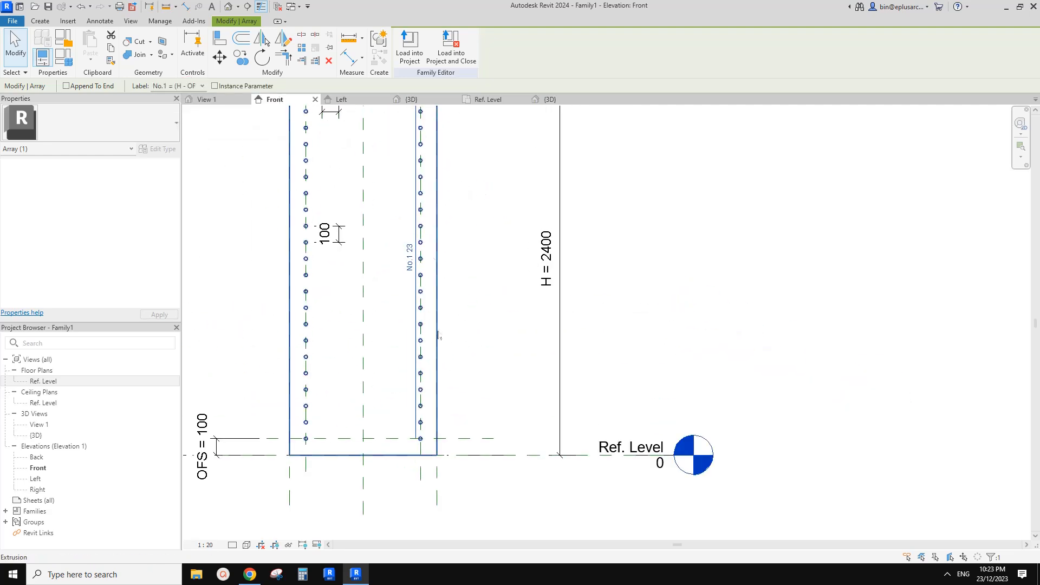
{"action": "middle_click_drag", "start_coordinate": [333, 443], "coordinate": [360, 329]}
{"action": "scroll", "coordinate": [360, 329], "scroll_direction": "up", "scroll_amount": 2}
{"action": "scroll", "coordinate": [449, 324], "scroll_direction": "up", "scroll_amount": 2}
{"action": "scroll", "coordinate": [362, 329], "scroll_direction": "up", "scroll_amount": 2}
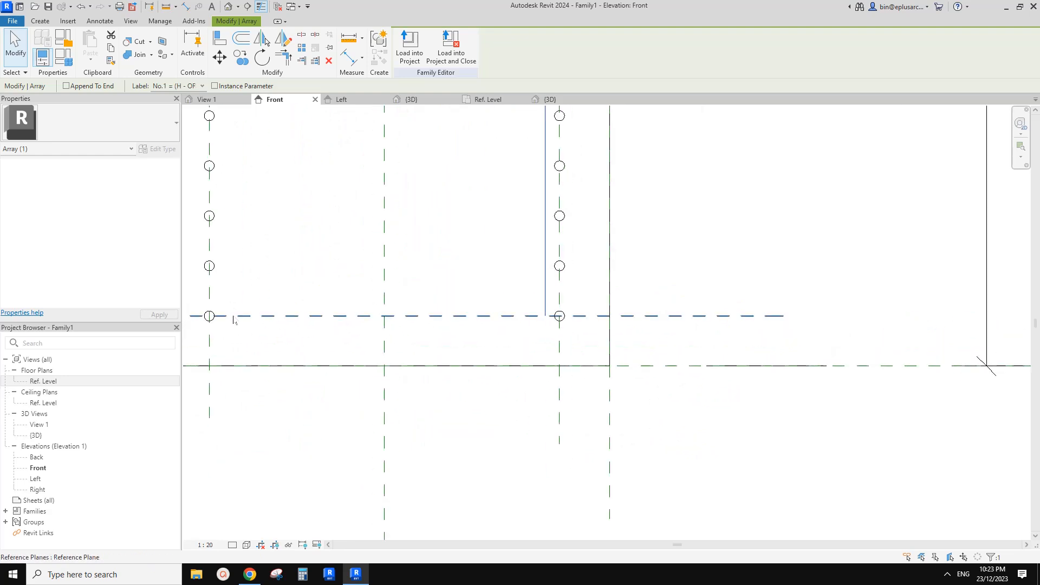
{"action": "left_click", "coordinate": [214, 317]}
{"action": "scroll", "coordinate": [316, 336], "scroll_direction": "up", "scroll_amount": 1}
{"action": "middle_click_drag", "start_coordinate": [242, 327], "coordinate": [329, 322]}
{"action": "middle_click_drag", "start_coordinate": [334, 281], "coordinate": [352, 313]}
{"action": "key", "text": "a"}
{"action": "key", "text": "r"}
{"action": "left_click", "coordinate": [338, 349]}
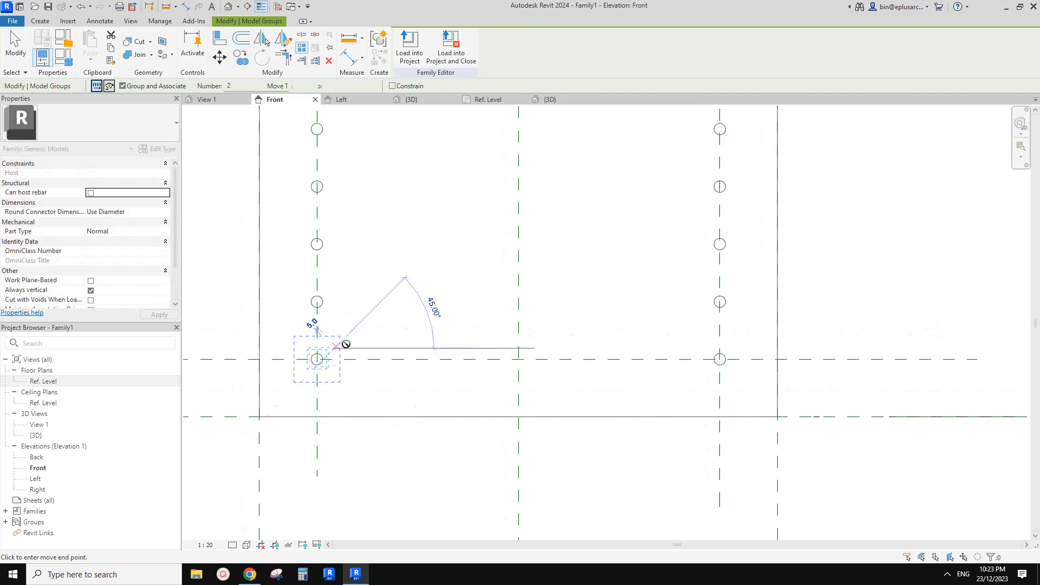
{"action": "left_click", "coordinate": [680, 329]}
{"action": "middle_click_drag", "start_coordinate": [643, 373], "coordinate": [409, 364]}
{"action": "key", "text": "Return"}
Align the lower horizontal array's right member to the right vertical reference plane
{"action": "key", "text": "a"}
{"action": "key", "text": "l"}
{"action": "left_click", "coordinate": [471, 340]}
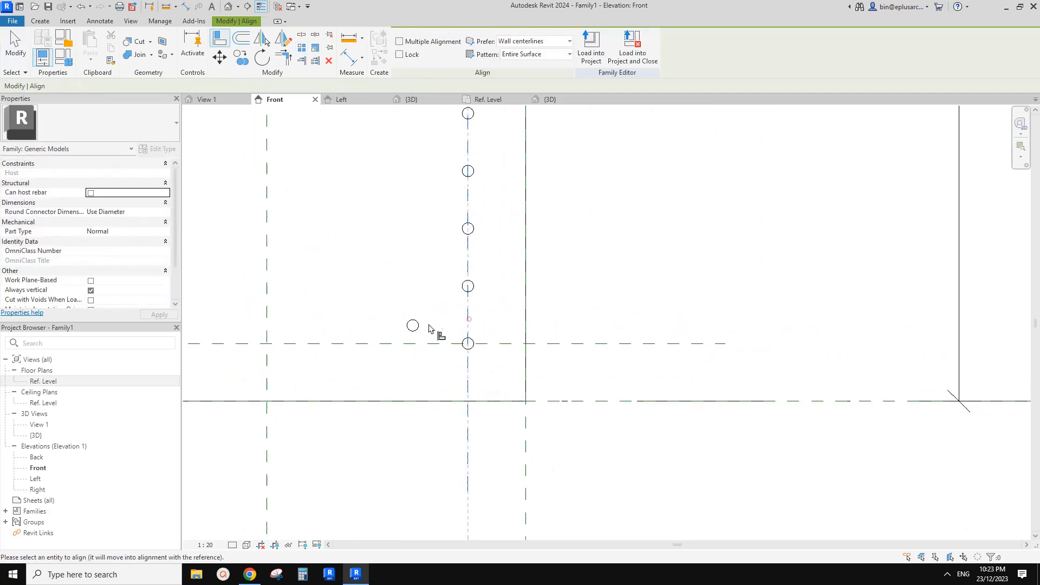
{"action": "left_click", "coordinate": [418, 330]}
Try to align the lower horizontal array's right member to the lower horizontal reference plane
{"action": "left_click", "coordinate": [501, 344]}
{"action": "left_click", "coordinate": [470, 325]}
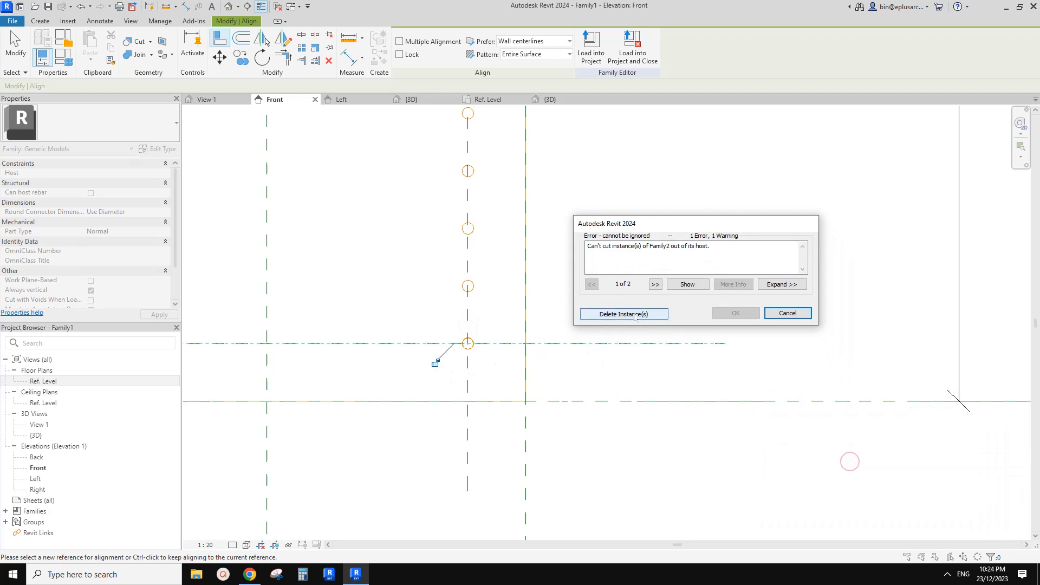
{"action": "left_click", "coordinate": [787, 314]}
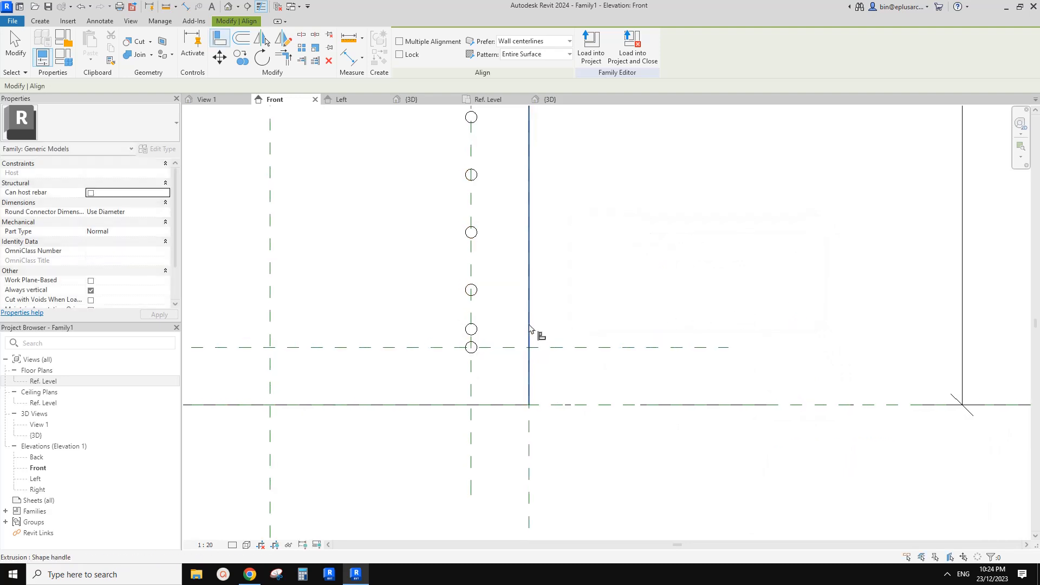
{"action": "key", "text": "Escape"}
Examine the panel's lower-right corner, comparing the horizontal array's right member with the end void of the right-hand vertical array
{"action": "scroll", "coordinate": [487, 334], "scroll_direction": "up", "scroll_amount": 2}
{"action": "mouse_move", "coordinate": [466, 344]}
{"action": "middle_mouse_down"}
{"action": "mouse_move", "coordinate": [499, 338]}
{"action": "mouse_move", "coordinate": [497, 356]}
{"action": "middle_mouse_up"}
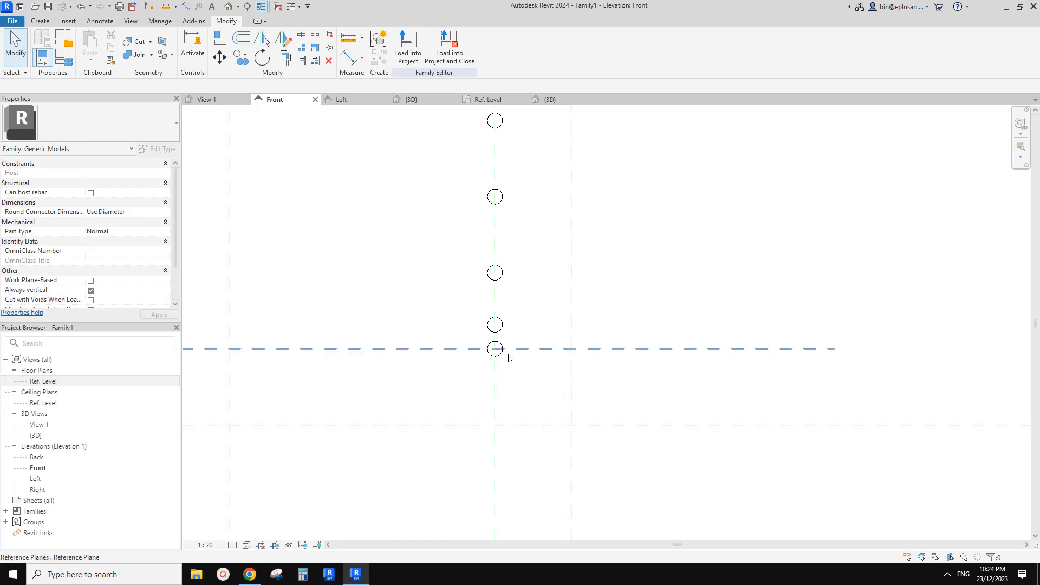
{"action": "scroll", "coordinate": [498, 352], "scroll_direction": "up", "scroll_amount": 1}
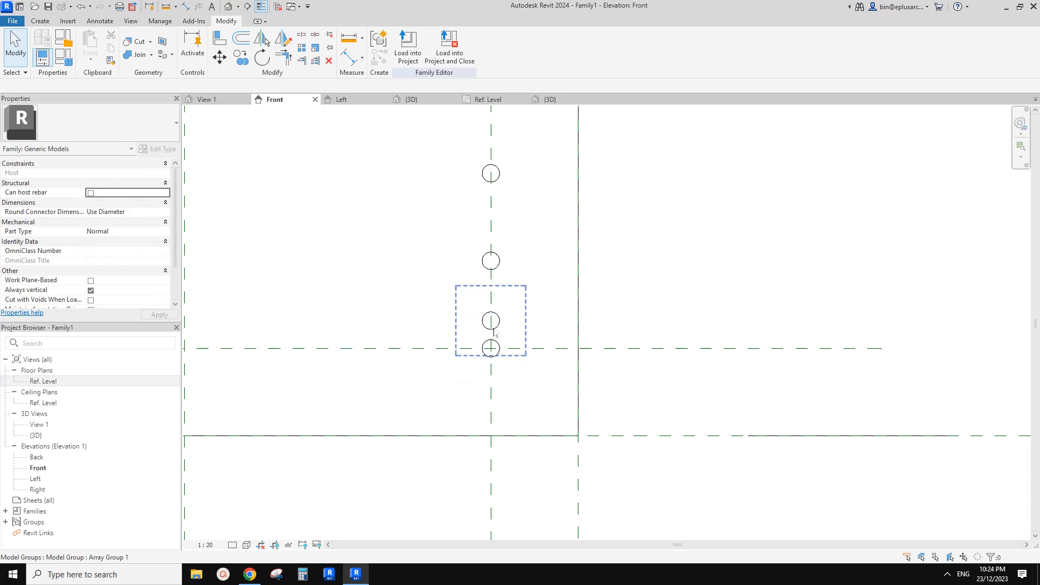
{"action": "scroll", "coordinate": [516, 349], "scroll_direction": "down", "scroll_amount": 2}
{"action": "middle_click_drag", "start_coordinate": [494, 345], "coordinate": [593, 344]}
{"action": "scroll", "coordinate": [548, 335], "scroll_direction": "down", "scroll_amount": 2}
{"action": "scroll", "coordinate": [595, 336], "scroll_direction": "up", "scroll_amount": 2}
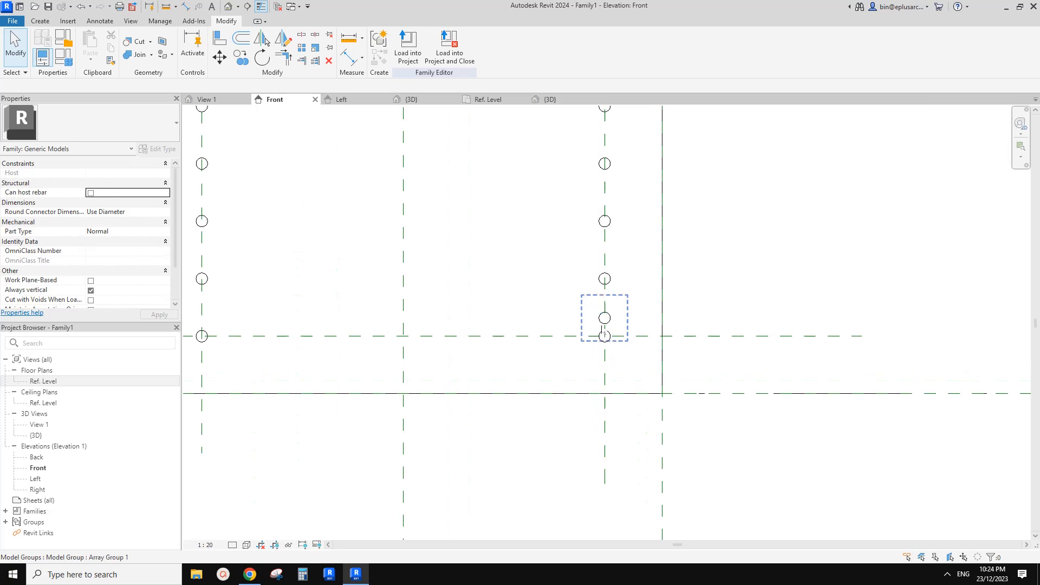
{"action": "scroll", "coordinate": [595, 314], "scroll_direction": "up", "scroll_amount": 2}
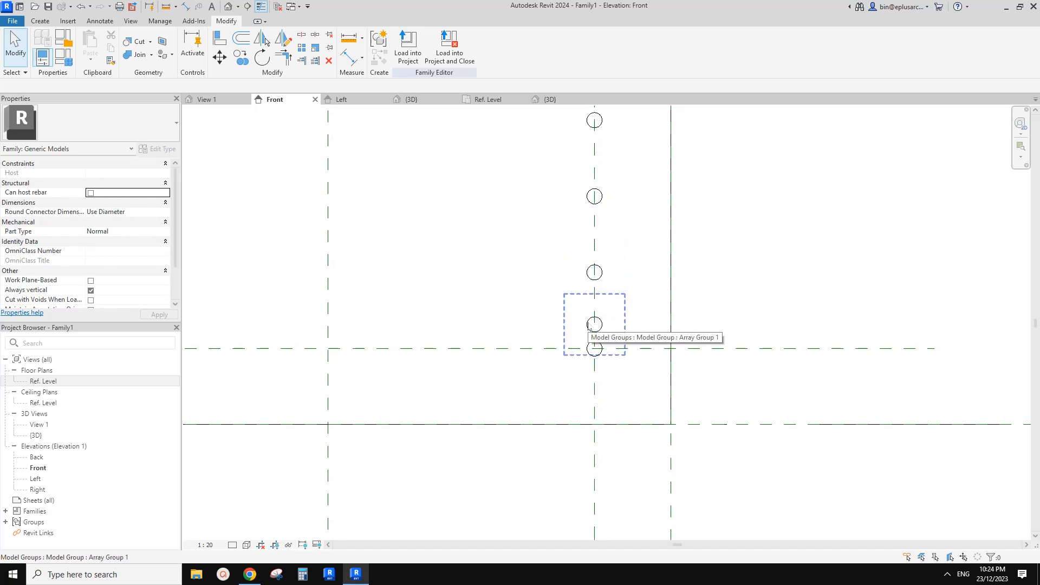
Try to move the lower horizontal array's end member inward, away from the right vertical reference plane
{"action": "left_click", "coordinate": [596, 324]}
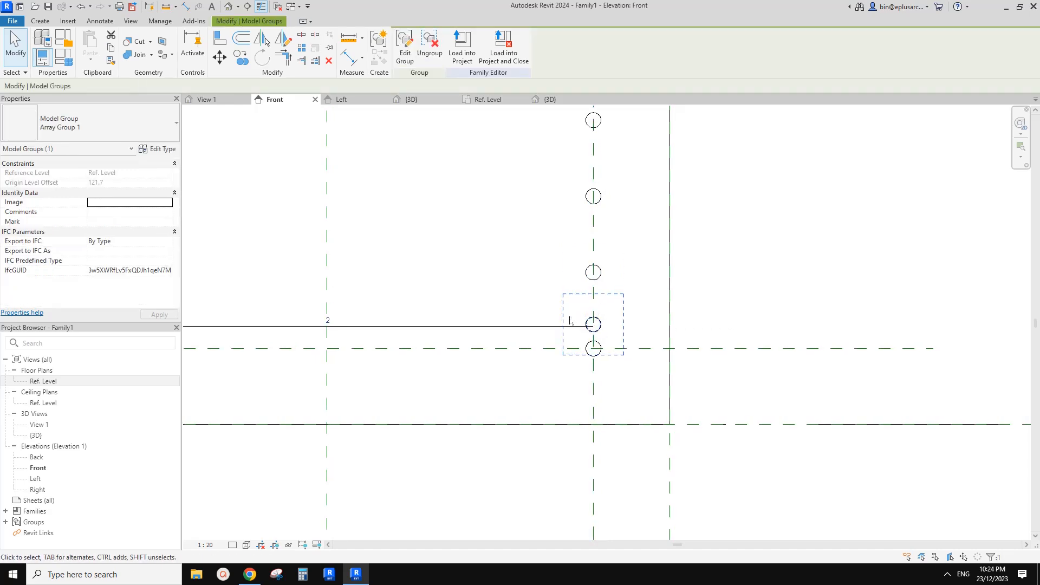
{"action": "key", "text": "m"}
{"action": "key", "text": "v"}
{"action": "left_click", "coordinate": [593, 335]}
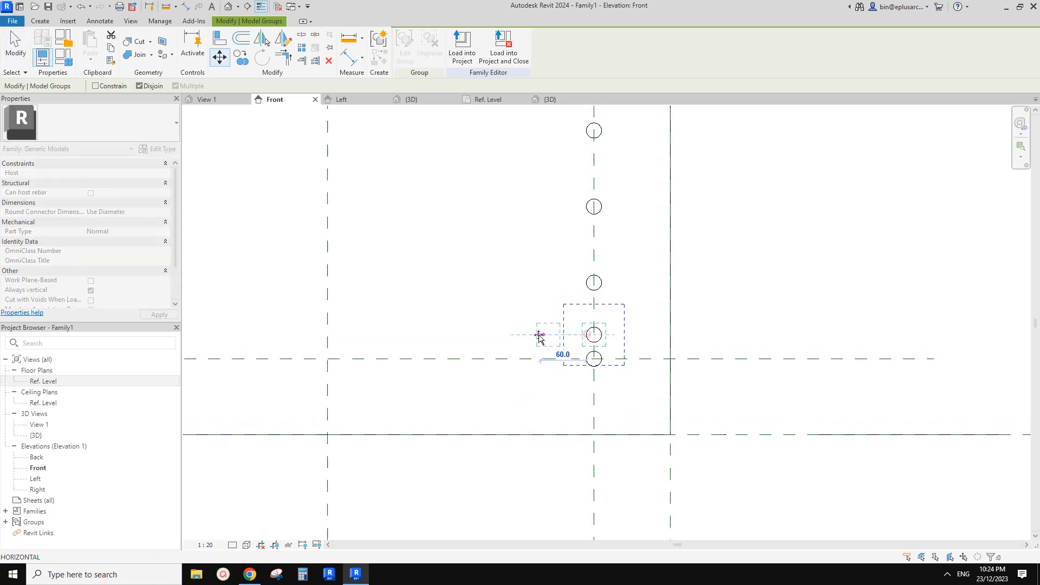
{"action": "left_click", "coordinate": [525, 335]}
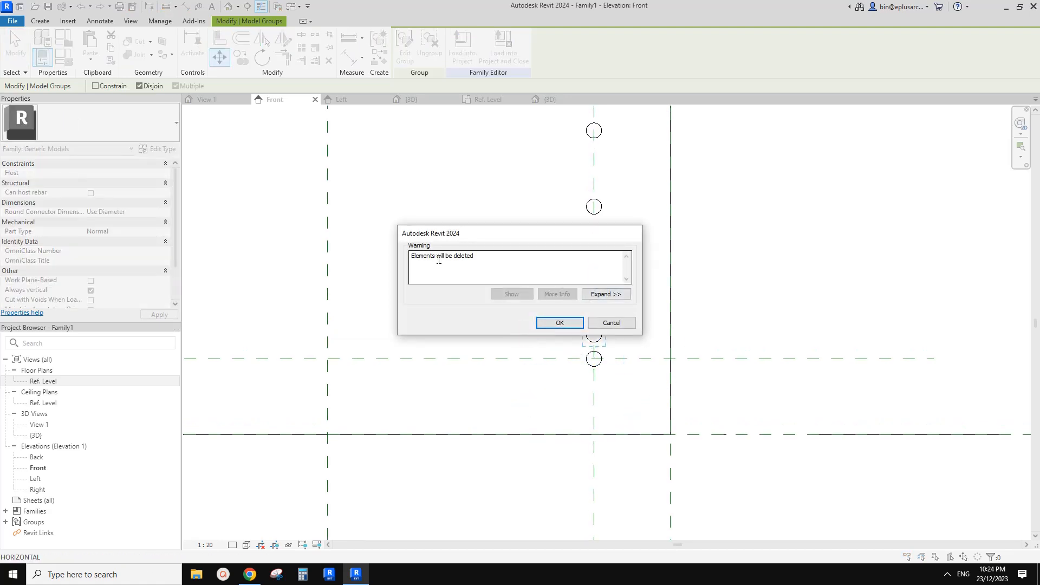
{"action": "left_click", "coordinate": [611, 323]}
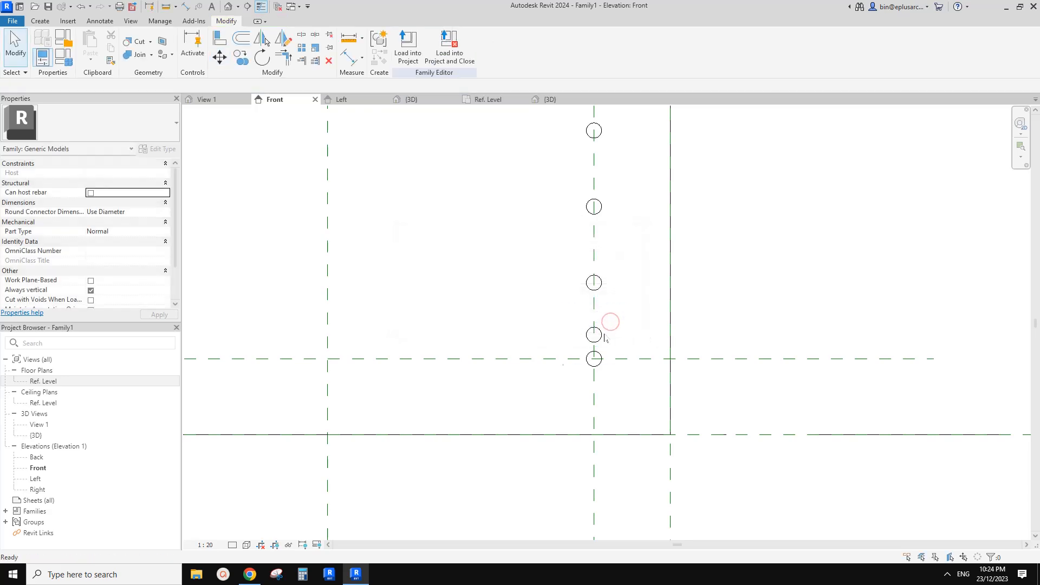
Delete the misplaced right-hand member of the lower horizontal array at the panel's lower-right corner
{"action": "left_click", "coordinate": [601, 334]}
{"action": "middle_click_drag", "start_coordinate": [607, 250], "coordinate": [631, 256]}
{"action": "scroll", "coordinate": [631, 256], "scroll_direction": "down", "scroll_amount": 2}
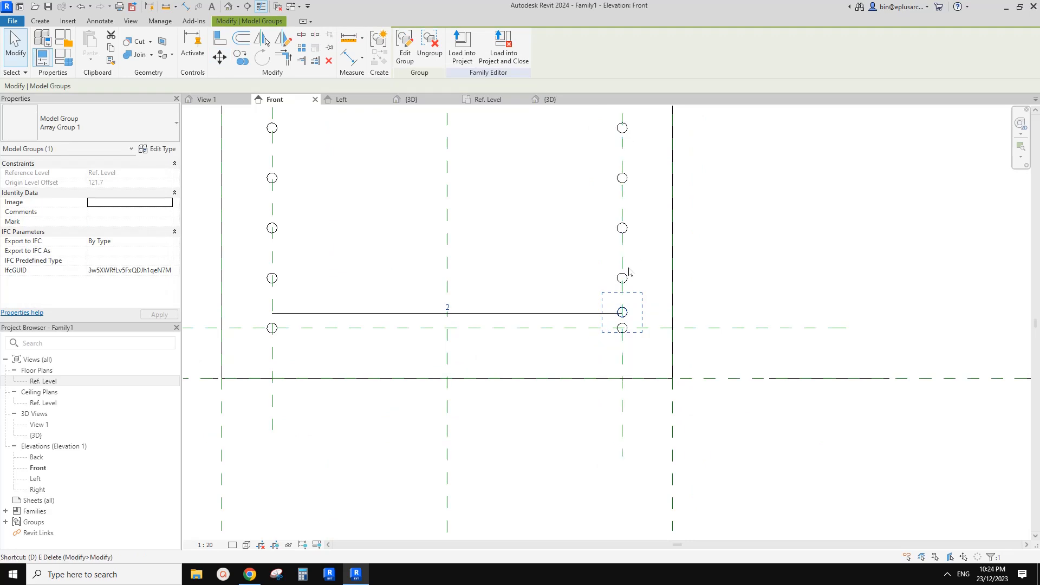
{"action": "key", "text": "Delete"}
Array the lower-left void group horizontally as a grouped and associated array of 2, ending short of the right vertical reference plane
{"action": "scroll", "coordinate": [312, 325], "scroll_direction": "up", "scroll_amount": 2}
{"action": "left_click", "coordinate": [253, 331]}
{"action": "key", "text": "a"}
{"action": "key", "text": "r"}
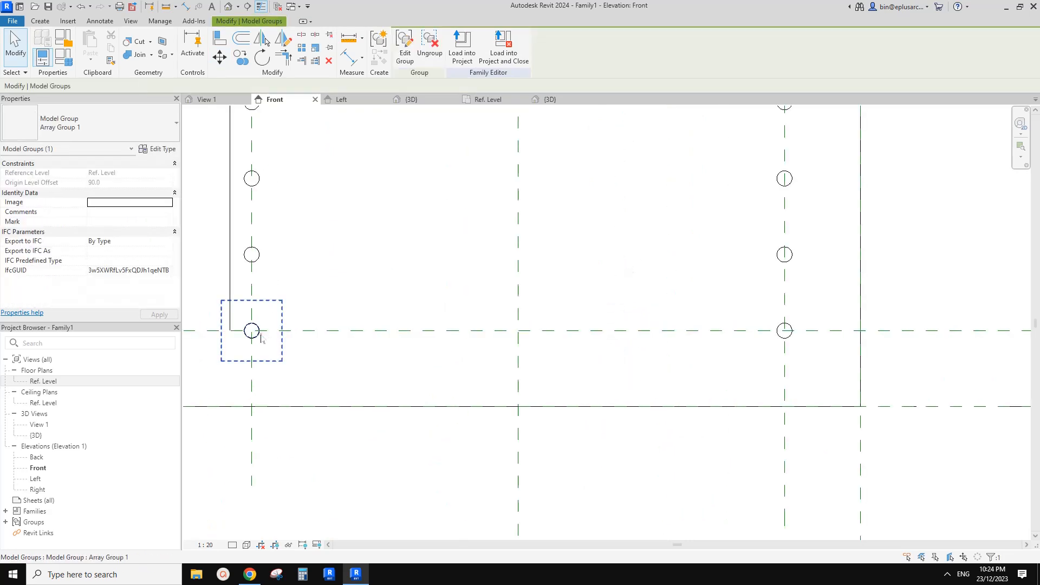
{"action": "left_click", "coordinate": [255, 330]}
{"action": "middle_click_drag", "start_coordinate": [726, 317], "coordinate": [569, 327]}
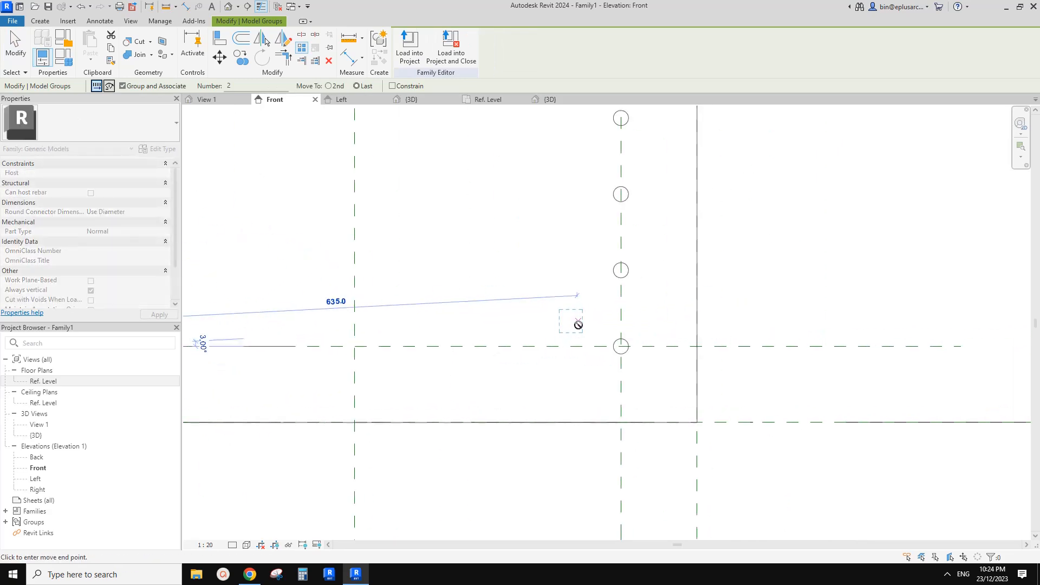
{"action": "left_click", "coordinate": [567, 325]}
{"action": "key", "text": "Return"}
Align the new array's right member to the lower horizontal reference plane
{"action": "middle_click_drag", "start_coordinate": [553, 367], "coordinate": [498, 362]}
{"action": "key", "text": "a"}
{"action": "key", "text": "l"}
{"action": "left_click", "coordinate": [455, 344]}
{"action": "left_click", "coordinate": [508, 323]}
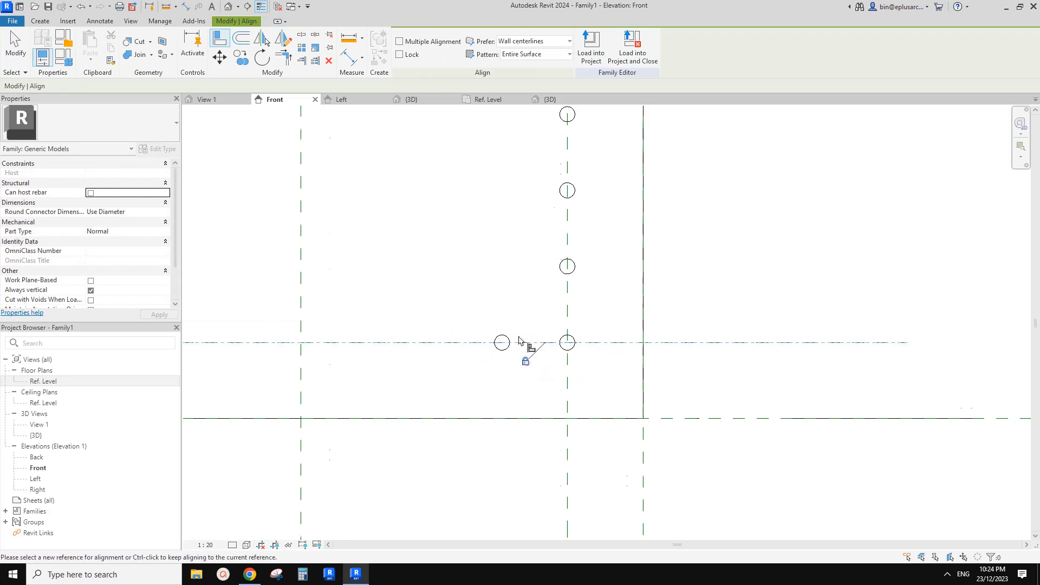
{"action": "scroll", "coordinate": [530, 344], "scroll_direction": "down", "scroll_amount": 2}
{"action": "key", "text": "Escape"}
{"action": "key", "text": "Escape"}
Draw a short vertical reference plane beside the centre of the lower array's right member, crossing the lower horizontal reference plane
{"action": "left_click", "coordinate": [549, 325]}
{"action": "middle_click_drag", "start_coordinate": [550, 325], "coordinate": [582, 334]}
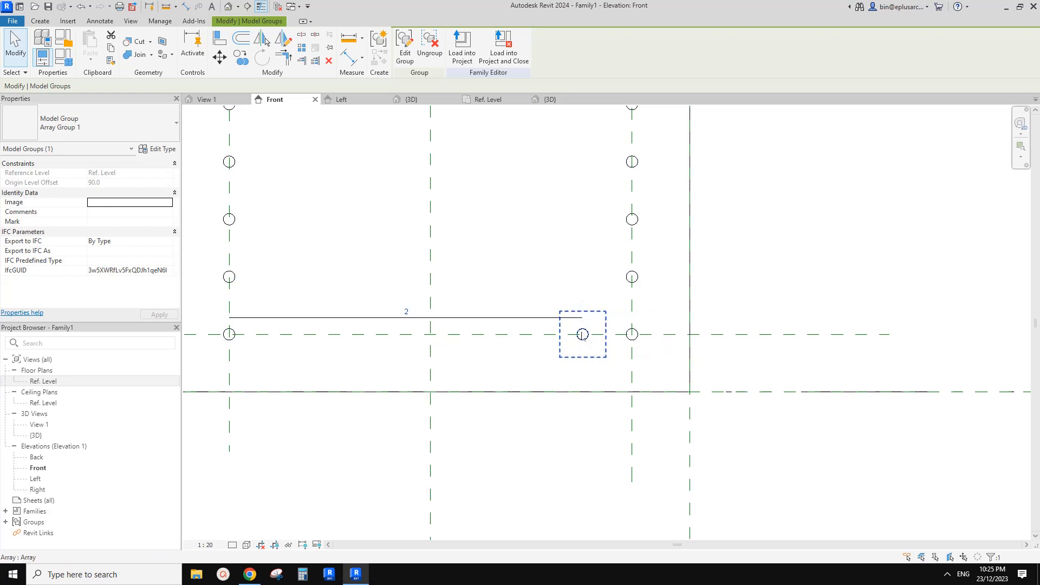
{"action": "middle_click_drag", "start_coordinate": [576, 302], "coordinate": [574, 306]}
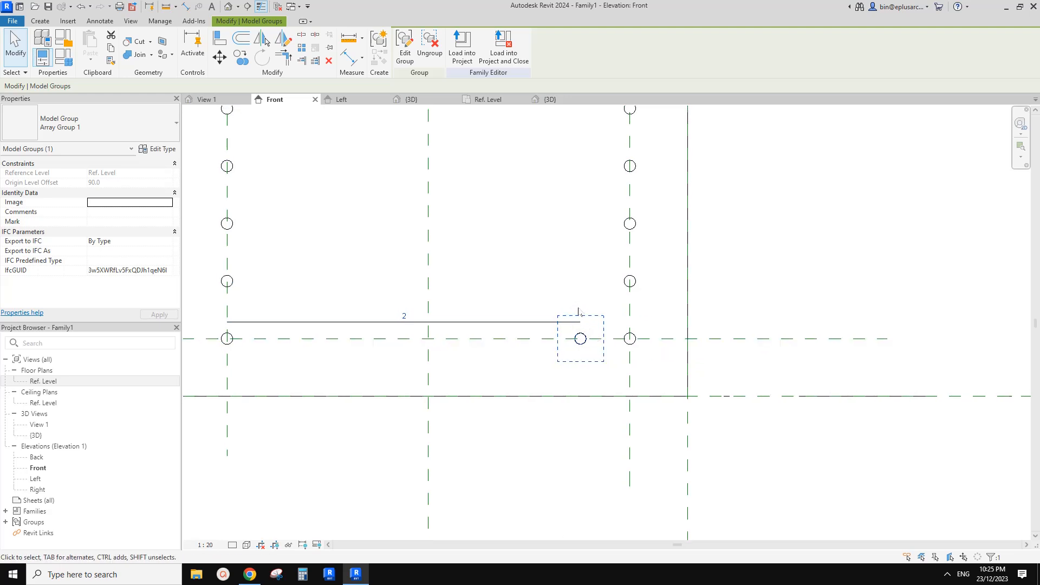
{"action": "middle_click_drag", "start_coordinate": [585, 334], "coordinate": [581, 347]}
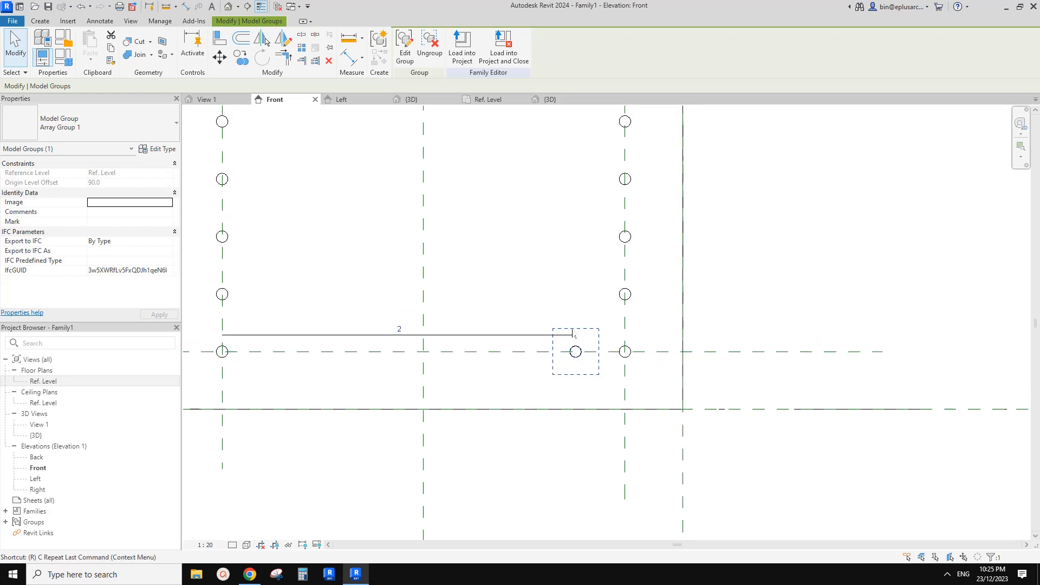
{"action": "key", "text": "r"}
{"action": "key", "text": "p"}
{"action": "left_click", "coordinate": [573, 309]}
{"action": "left_click", "coordinate": [573, 384]}
{"action": "middle_click_drag", "start_coordinate": [567, 329], "coordinate": [565, 336]}
Dimension the short reference plane to the right vertical reference plane and label the dimension with the Spacing parameter
{"action": "key", "text": "d"}
{"action": "key", "text": "i"}
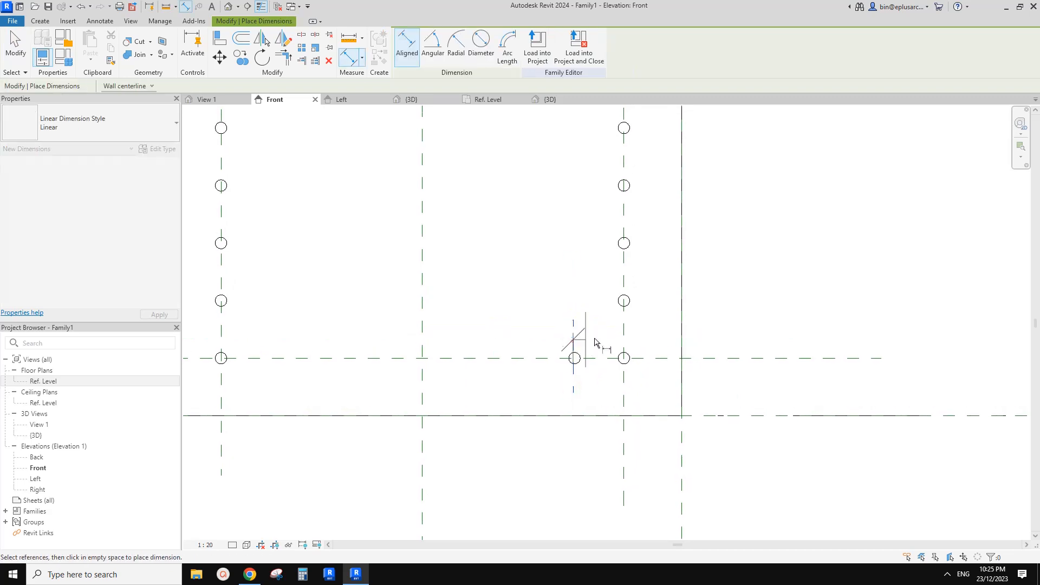
{"action": "left_click", "coordinate": [623, 332]}
{"action": "left_click", "coordinate": [574, 349]}
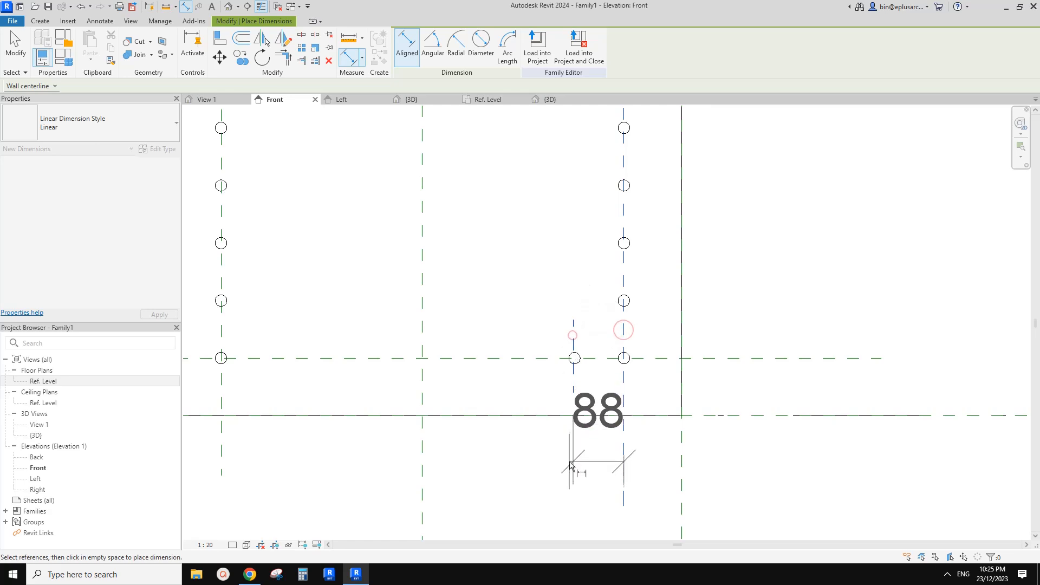
{"action": "left_click", "coordinate": [569, 465]}
{"action": "key", "text": "Escape"}
{"action": "left_click", "coordinate": [418, 45]}
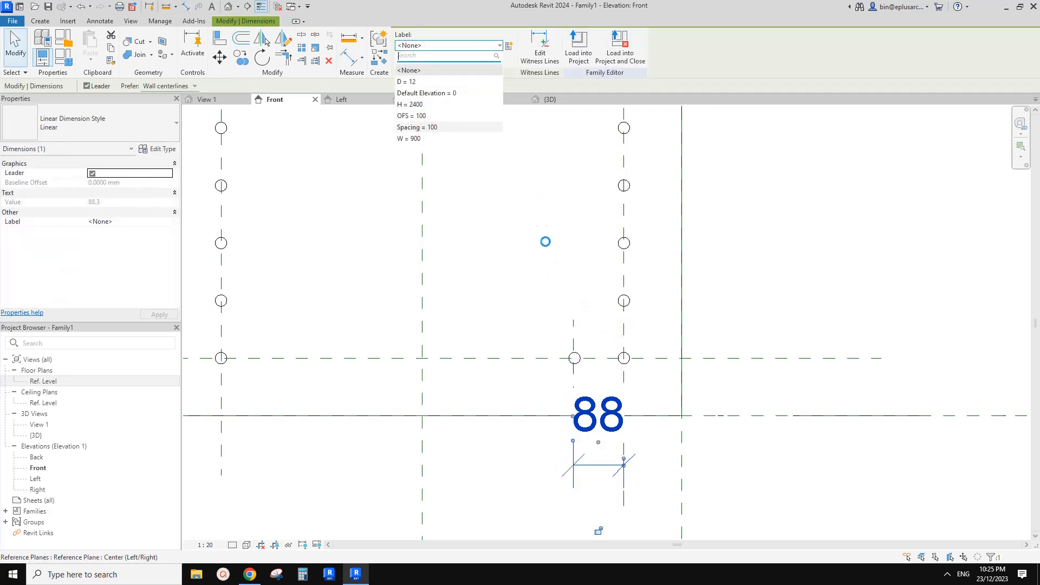
{"action": "middle_click_drag", "start_coordinate": [569, 373], "coordinate": [561, 267]}
Align the lower horizontal array's right member to the short vertical reference plane
{"action": "left_click", "coordinate": [561, 266]}
{"action": "scroll", "coordinate": [554, 266], "scroll_direction": "up", "scroll_amount": 1}
{"action": "key", "text": "a"}
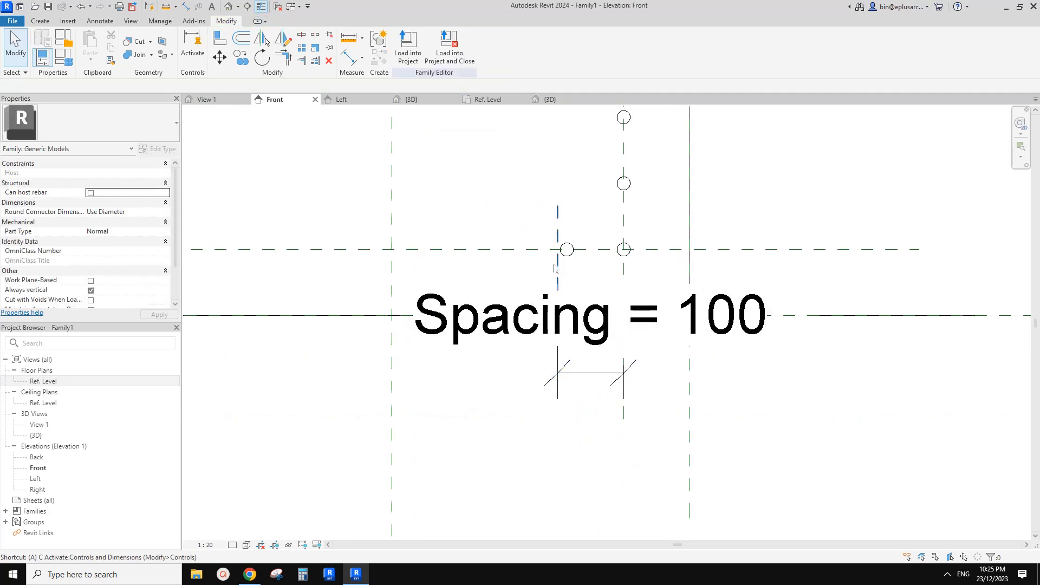
{"action": "key", "text": "l"}
{"action": "scroll", "coordinate": [553, 244], "scroll_direction": "up", "scroll_amount": 1}
{"action": "left_click", "coordinate": [578, 269]}
{"action": "scroll", "coordinate": [520, 278], "scroll_direction": "down", "scroll_amount": 1}
{"action": "middle_click_drag", "start_coordinate": [519, 278], "coordinate": [608, 297]}
{"action": "key", "text": "Escape"}
Label the lower horizontal array's count with a new type-based family parameter named No.3
{"action": "left_click", "coordinate": [635, 284]}
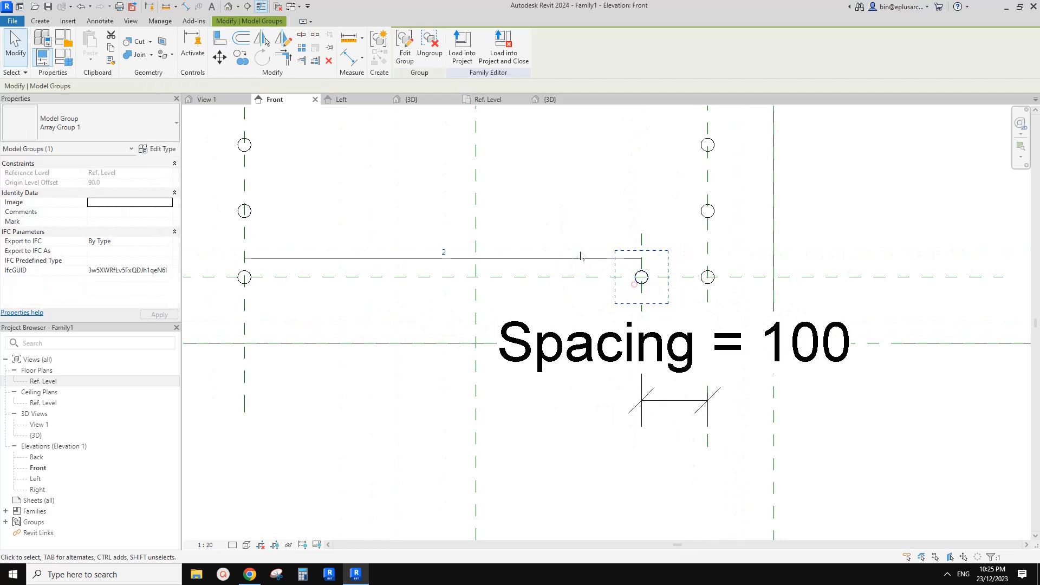
{"action": "middle_click_drag", "start_coordinate": [541, 232], "coordinate": [550, 242]}
{"action": "scroll", "coordinate": [516, 277], "scroll_direction": "down", "scroll_amount": 1}
{"action": "middle_click_drag", "start_coordinate": [520, 284], "coordinate": [533, 299]}
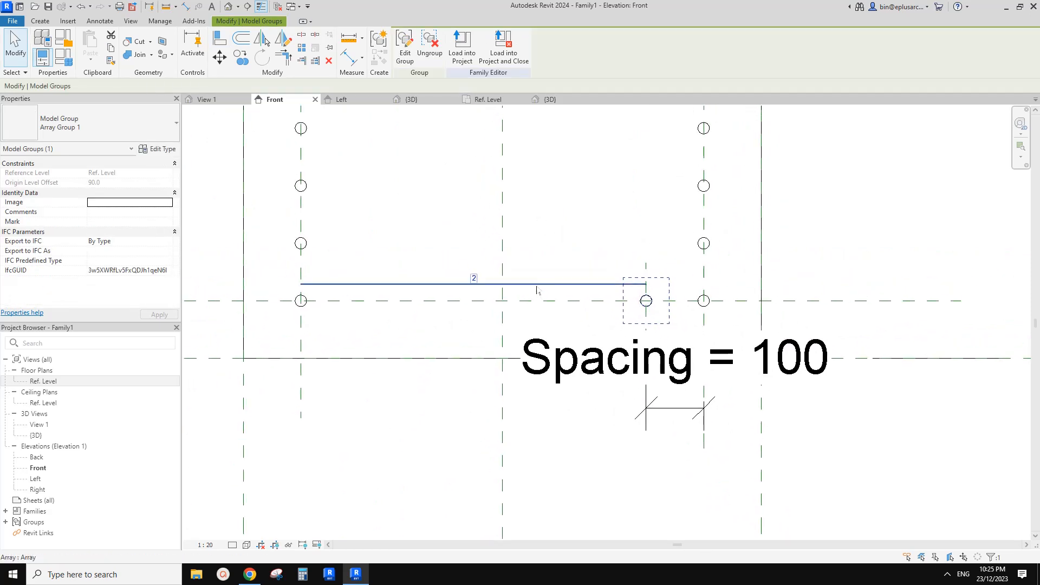
{"action": "left_click", "coordinate": [477, 283]}
{"action": "left_click", "coordinate": [185, 86]}
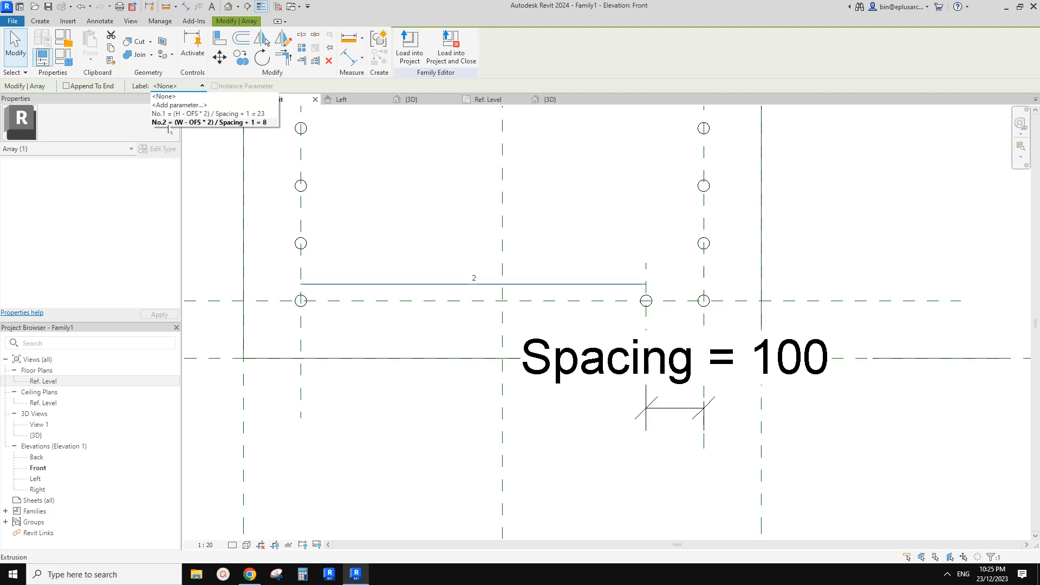
{"action": "left_click", "coordinate": [178, 105]}
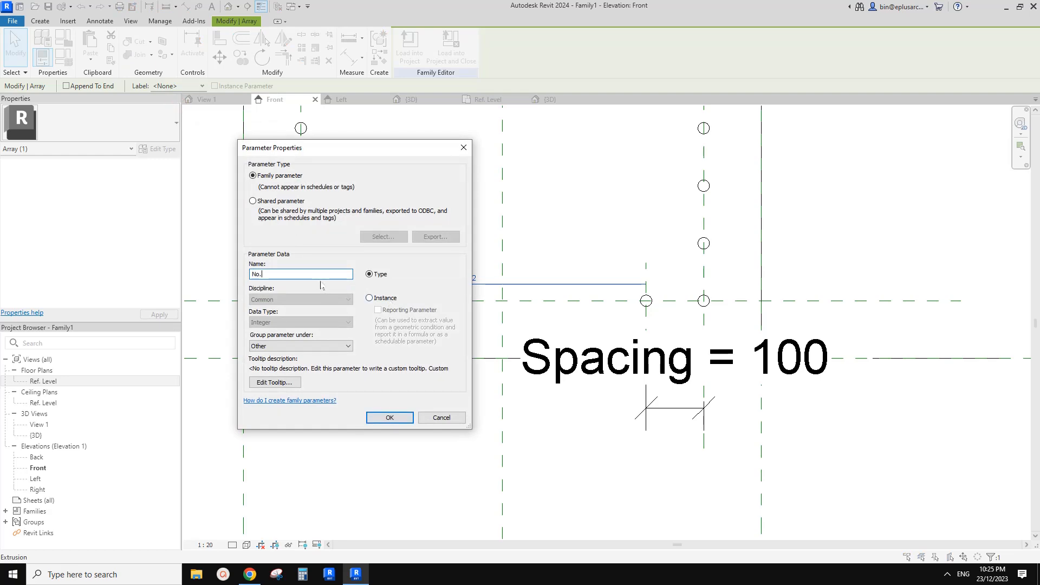
{"action": "left_click", "coordinate": [390, 418]}
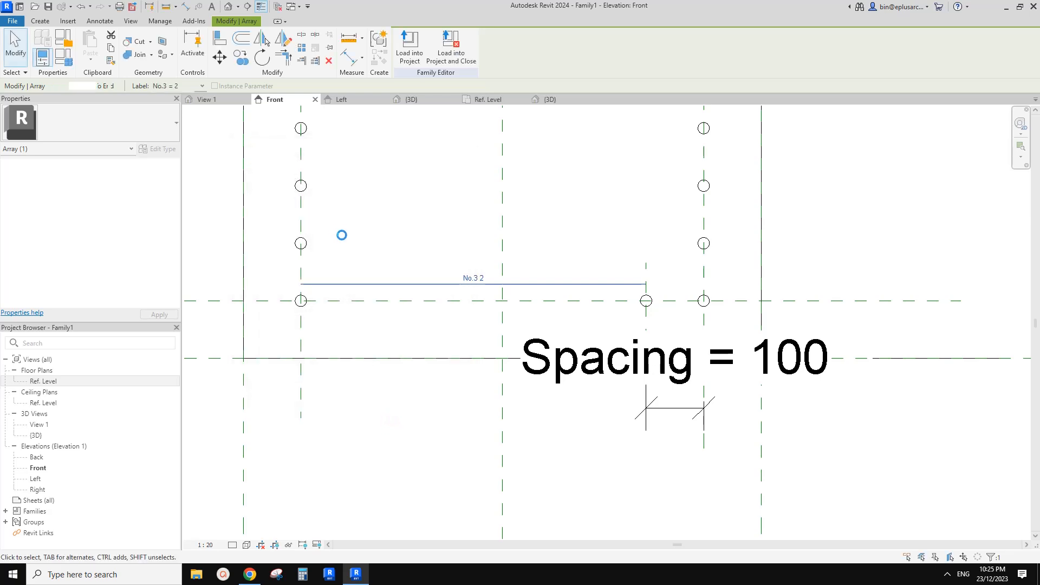
Set the No.3 parameter's formula to No.2 - 1 in the family types
{"action": "left_click", "coordinate": [63, 56]}
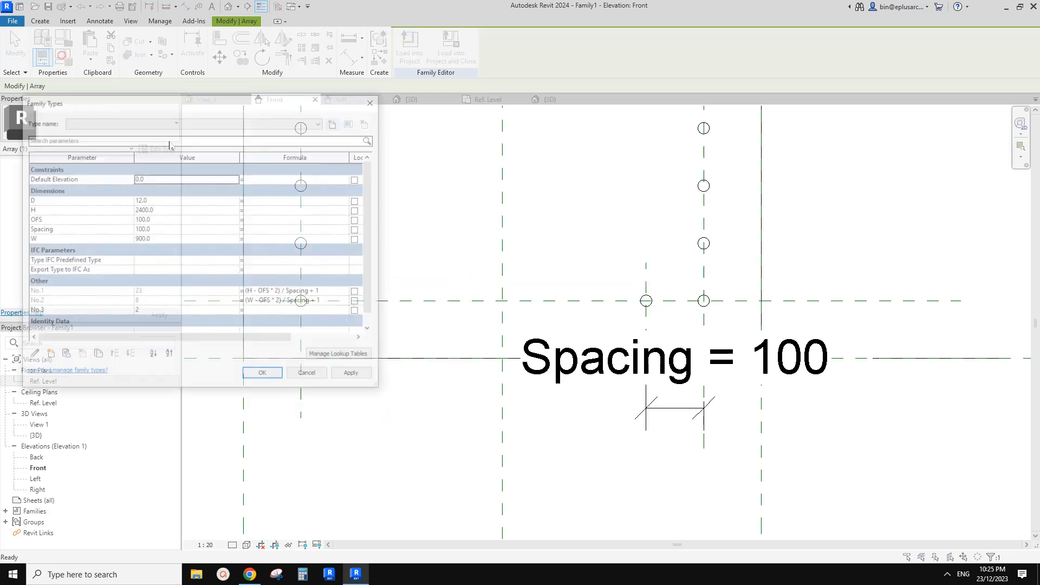
{"action": "left_click", "coordinate": [254, 314]}
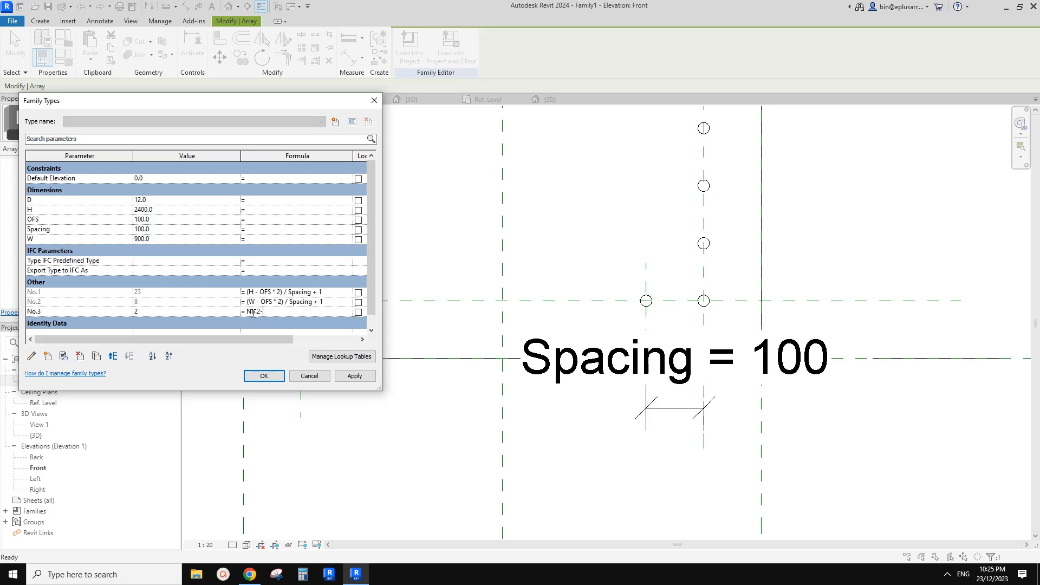
{"action": "key", "text": "Return"}
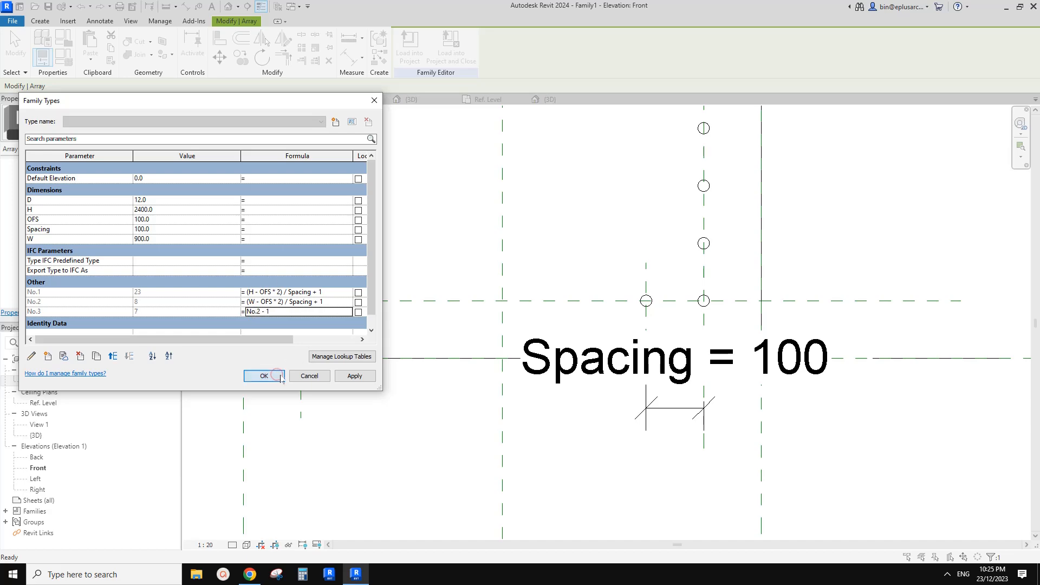
{"action": "scroll", "coordinate": [490, 324], "scroll_direction": "down", "scroll_amount": 2}
{"action": "middle_click_drag", "start_coordinate": [483, 295], "coordinate": [467, 420]}
{"action": "scroll", "coordinate": [467, 350], "scroll_direction": "down", "scroll_amount": 1}
{"action": "middle_click_drag", "start_coordinate": [466, 349], "coordinate": [448, 432]}
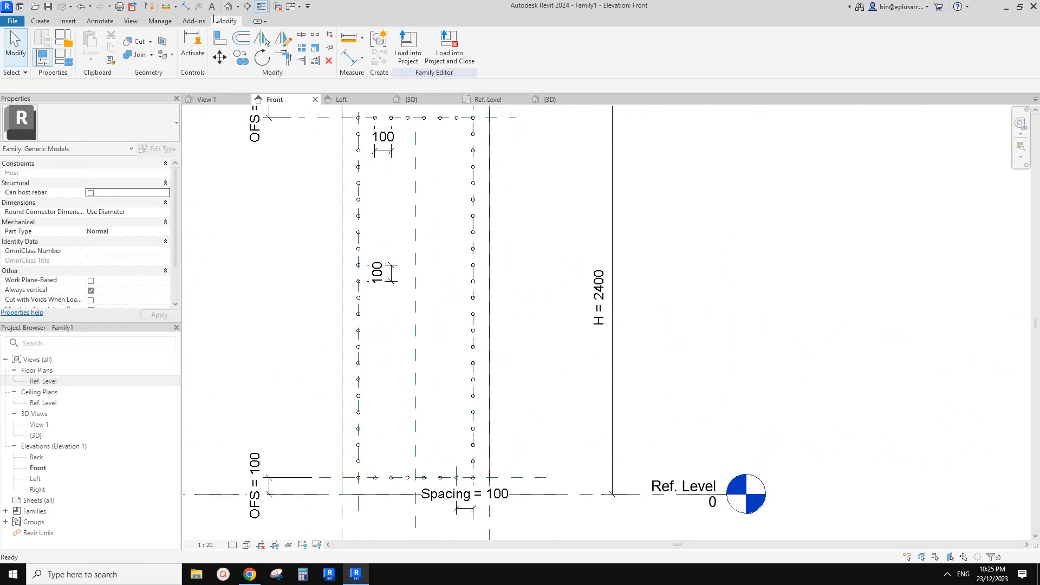
Open the default 3D view and set the panel's H parameter to 3000 in the family types
{"action": "left_click", "coordinate": [228, 7]}
{"action": "middle_click_drag", "start_coordinate": [520, 238], "coordinate": [554, 230], "text": "shift"}
{"action": "left_click", "coordinate": [63, 56]}
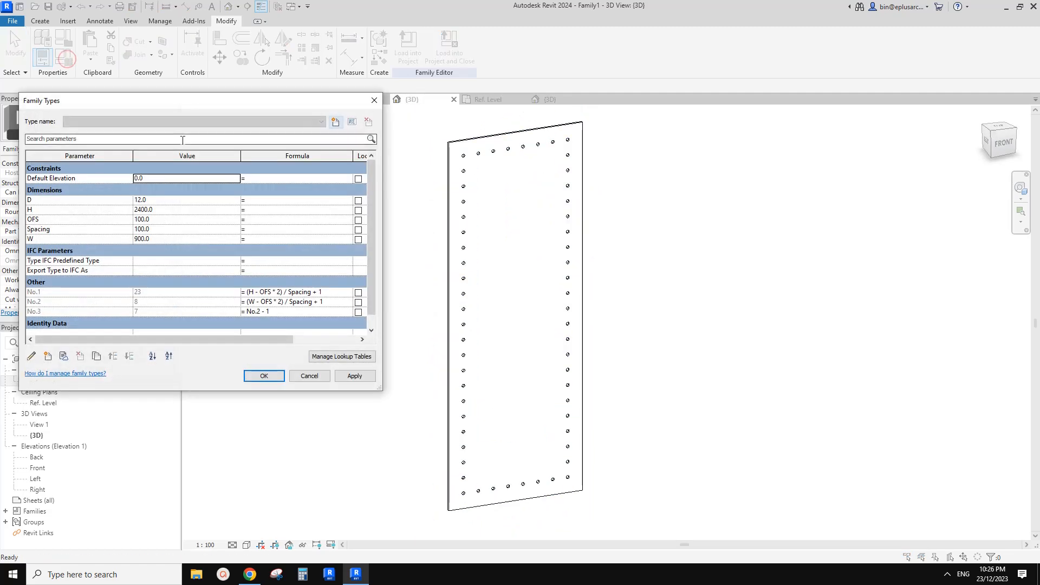
{"action": "left_click", "coordinate": [157, 211]}
{"action": "double_click", "coordinate": [165, 210]}
{"action": "type", "text": "30"}
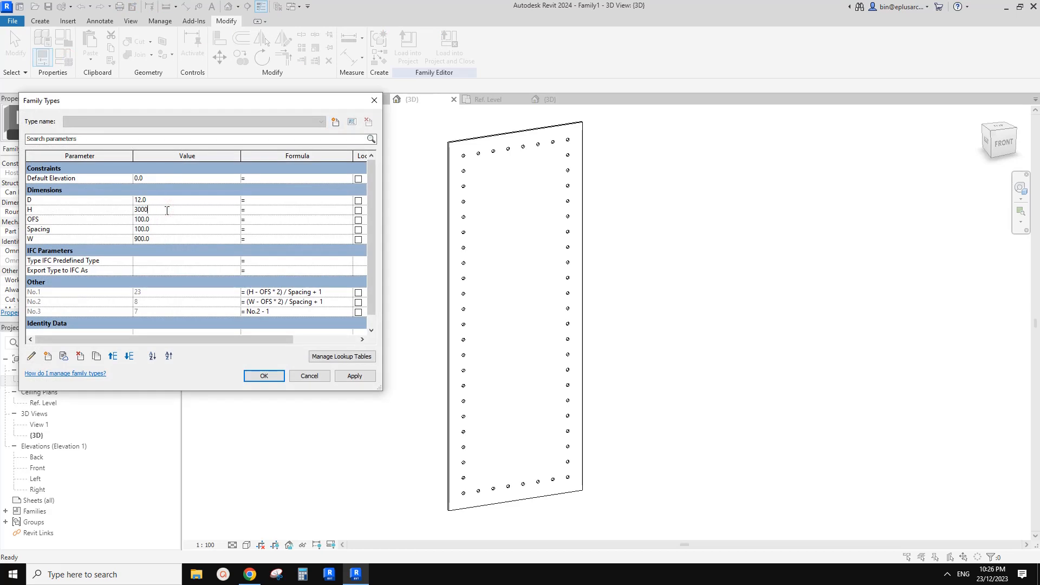
{"action": "left_click", "coordinate": [363, 379]}
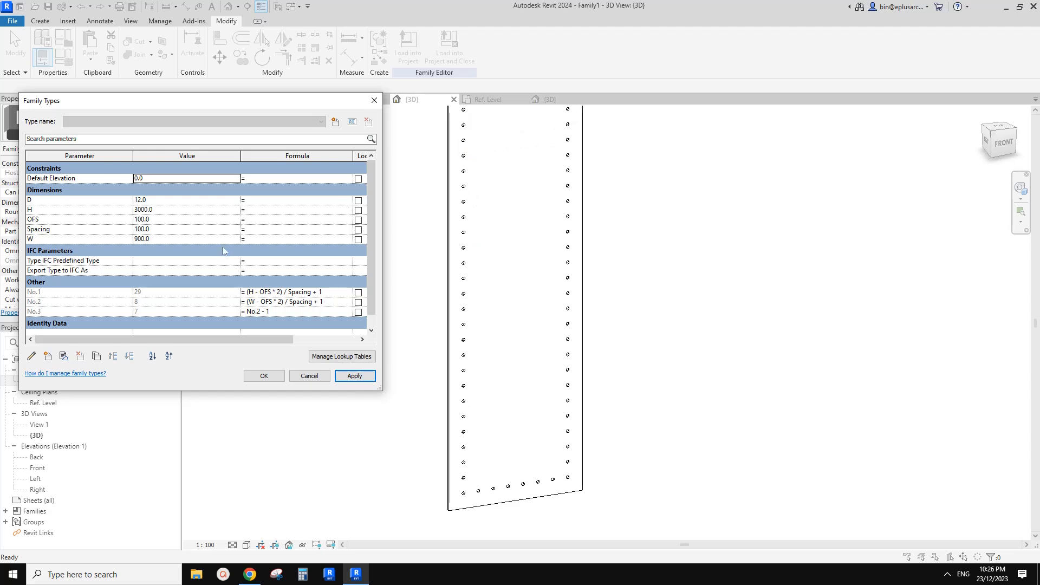
Set the panel's W parameter to 1200 and the hole Spacing to 50, applying each change
{"action": "double_click", "coordinate": [156, 238]}
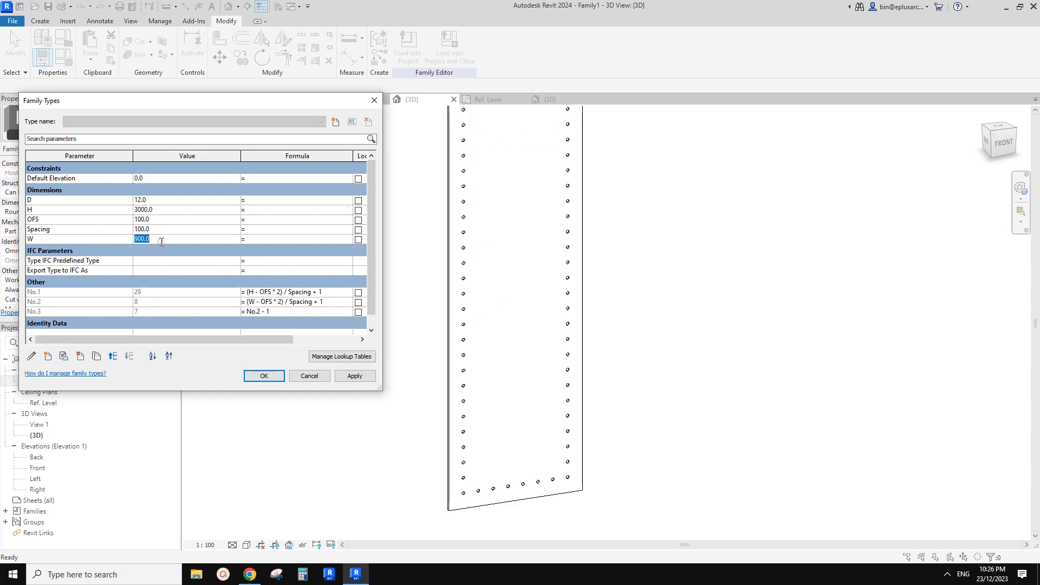
{"action": "type", "text": "1200"}
{"action": "left_click", "coordinate": [360, 378]}
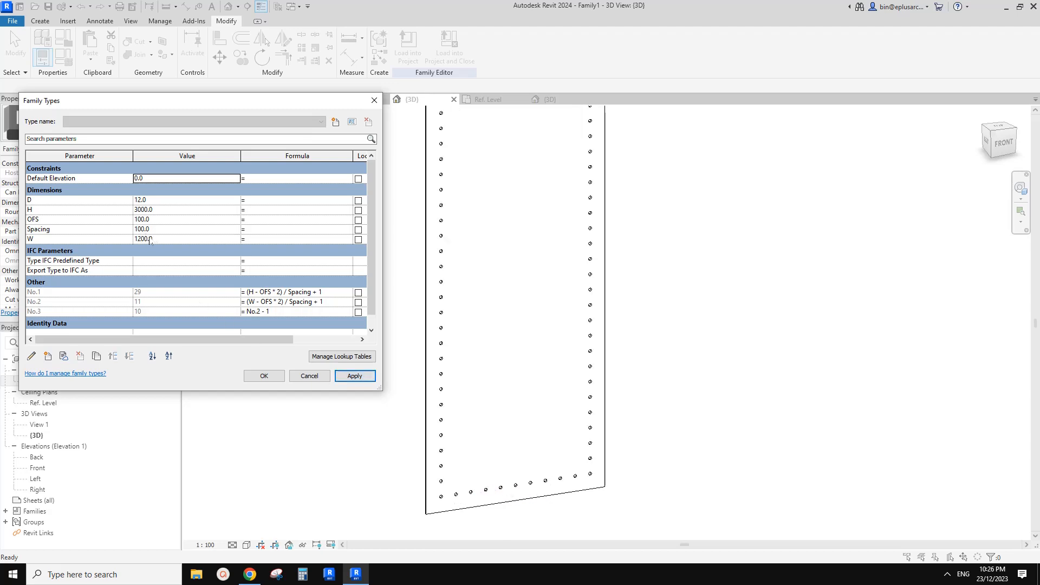
{"action": "left_click", "coordinate": [163, 229]}
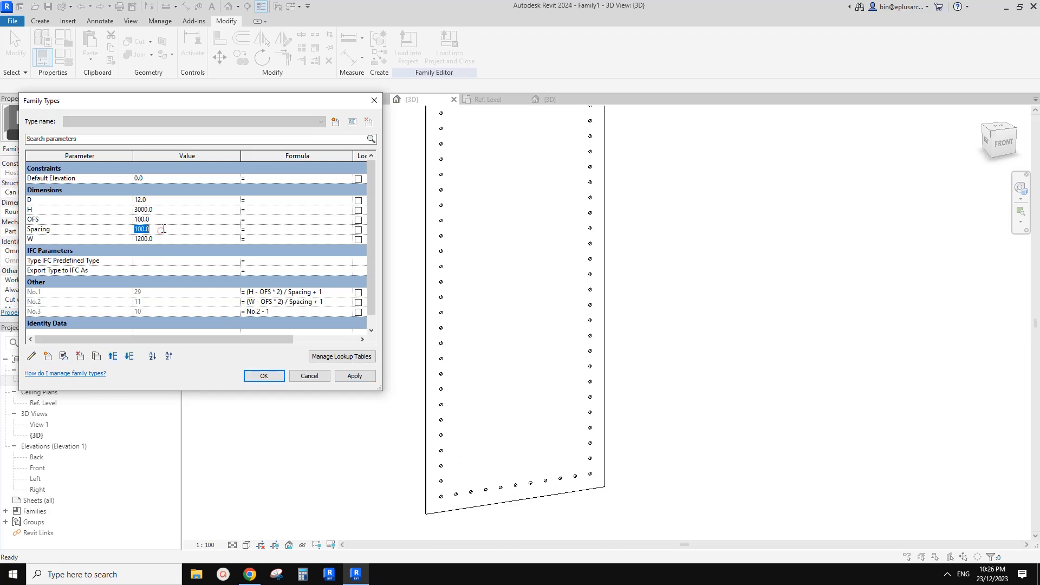
{"action": "type", "text": "50"}
{"action": "left_click", "coordinate": [354, 376]}
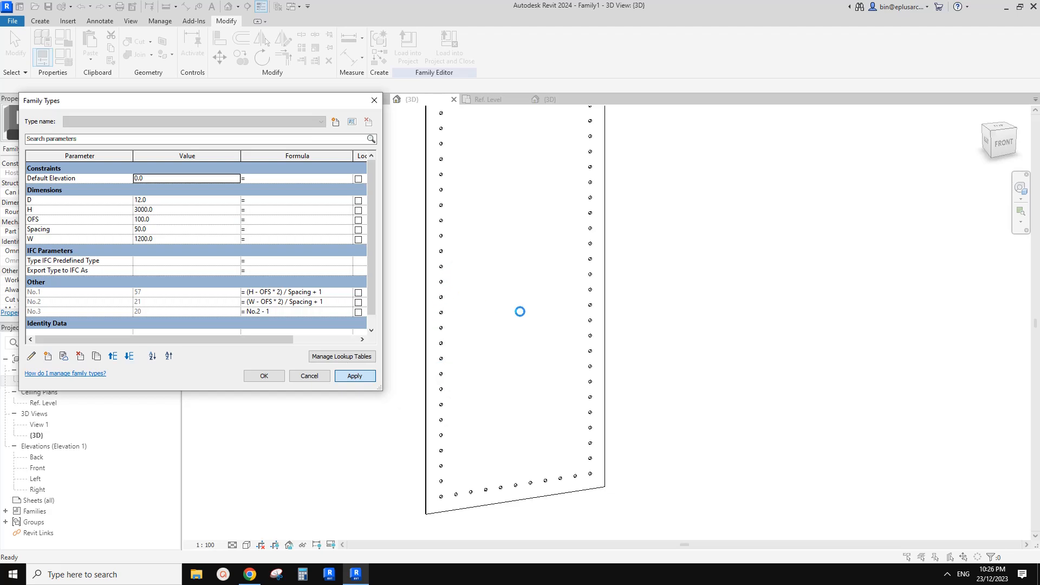
Set the OFS parameter to 150, accept the family types, and close the inactive views
{"action": "left_click", "coordinate": [162, 221]}
{"action": "type", "text": "150"}
{"action": "left_click", "coordinate": [355, 376]}
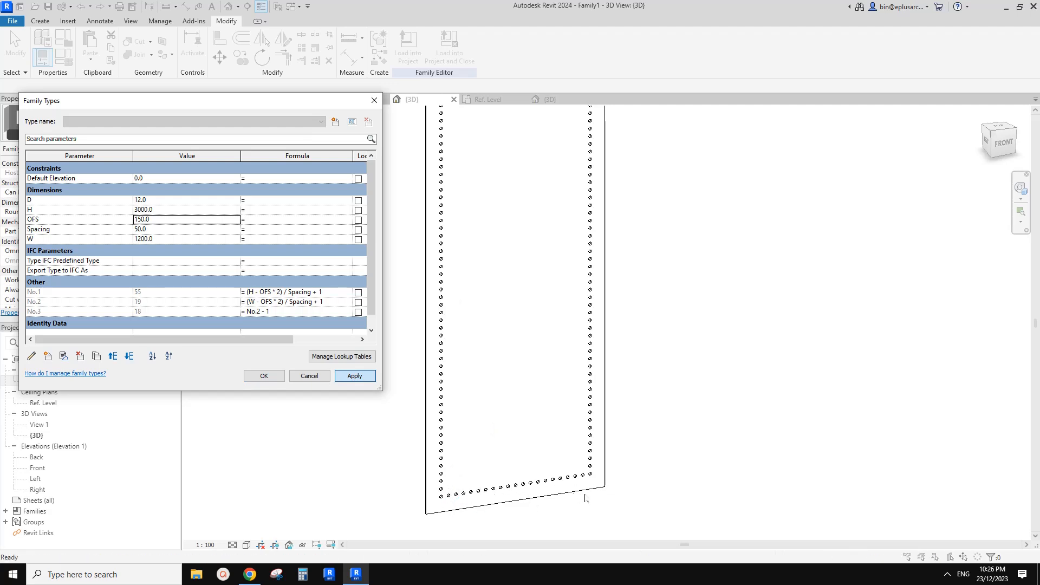
{"action": "key", "text": "Return"}
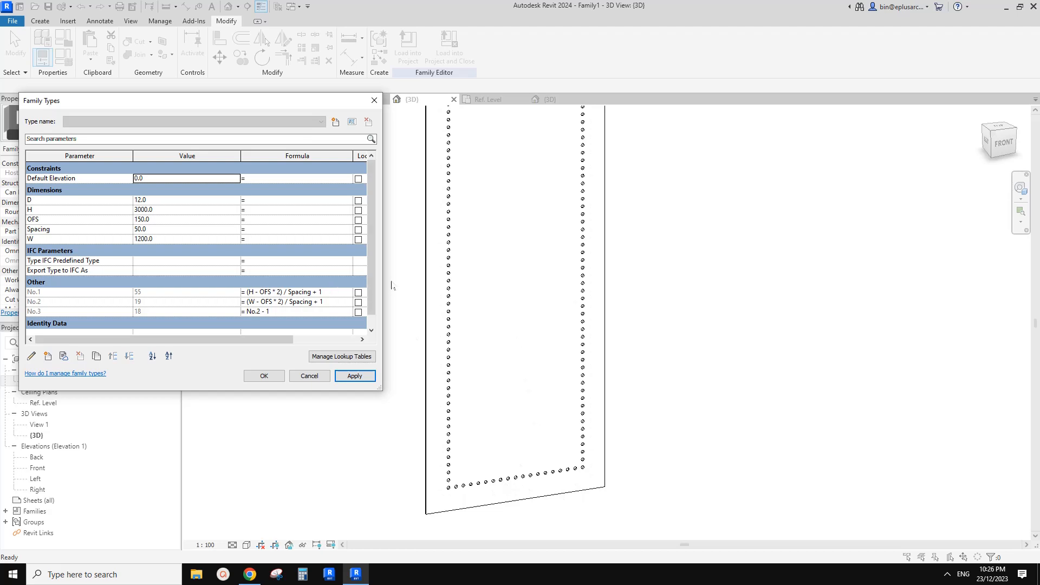
{"action": "left_click", "coordinate": [279, 377]}
{"action": "scroll", "coordinate": [350, 343], "scroll_direction": "down", "scroll_amount": 4}
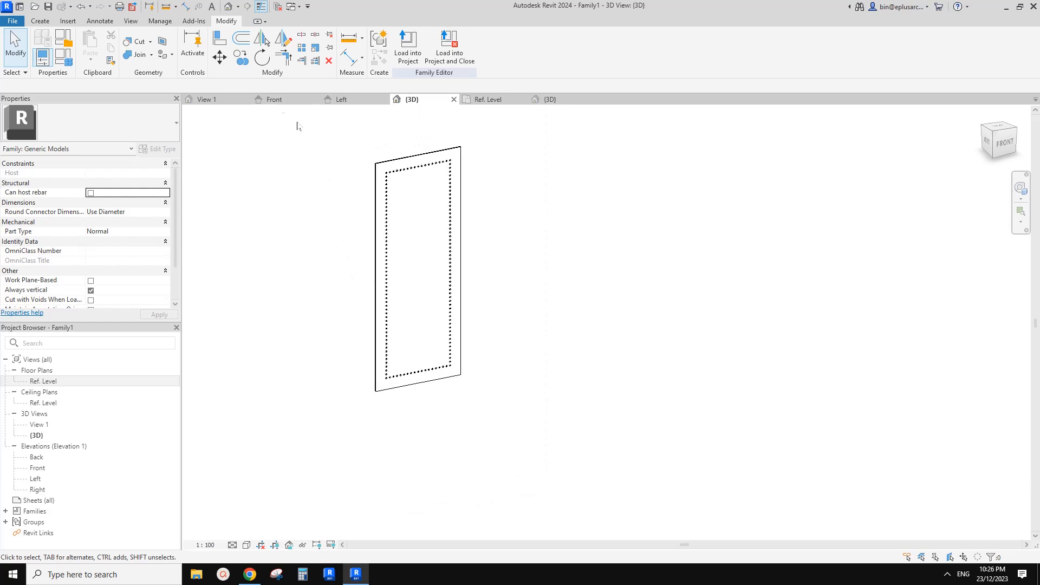
{"action": "left_click", "coordinate": [278, 7]}
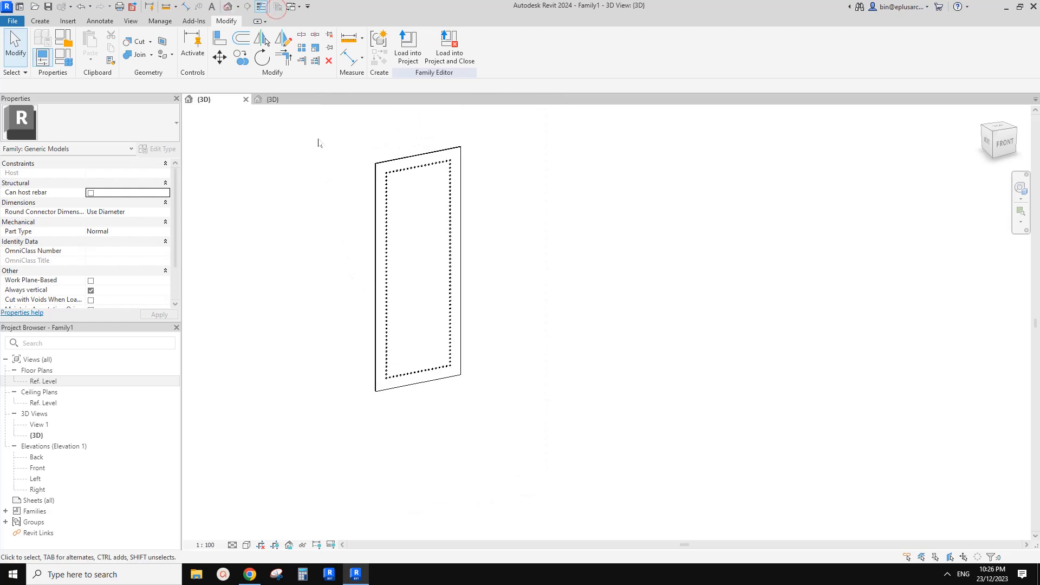
Inspect the flexed panel's hole layout in the 3D view and in the Front elevation, ending in the default 3D view
{"action": "scroll", "coordinate": [444, 196], "scroll_direction": "up", "scroll_amount": 3}
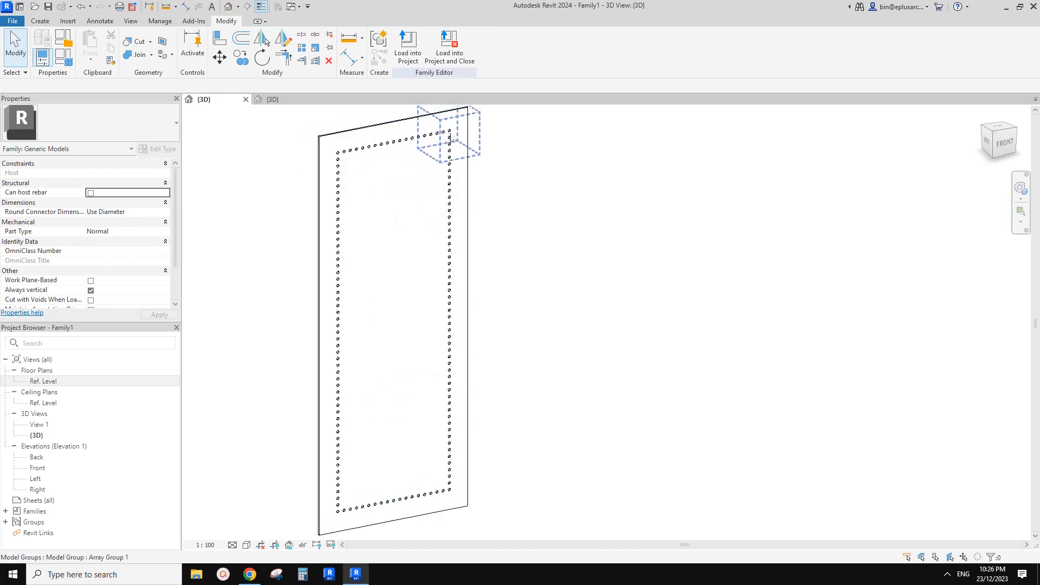
{"action": "middle_click_drag", "start_coordinate": [265, 225], "coordinate": [297, 235]}
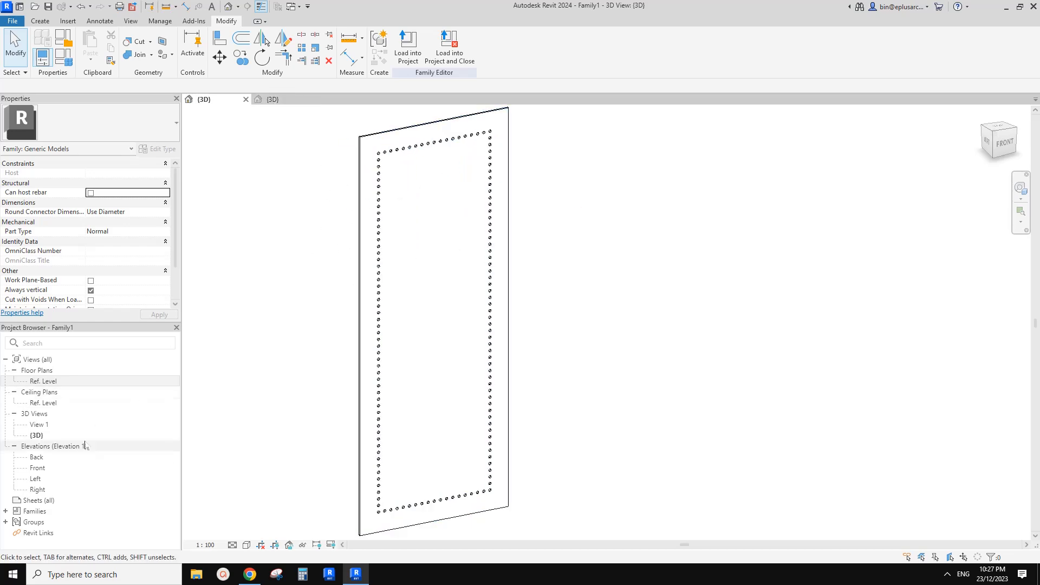
{"action": "double_click", "coordinate": [38, 468]}
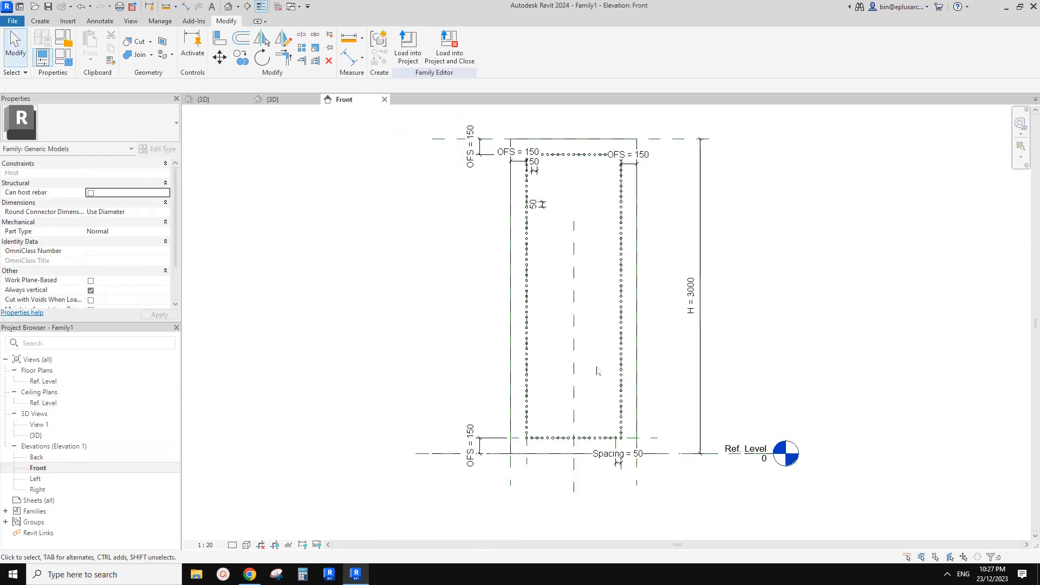
{"action": "middle_click_drag", "start_coordinate": [497, 351], "coordinate": [445, 361]}
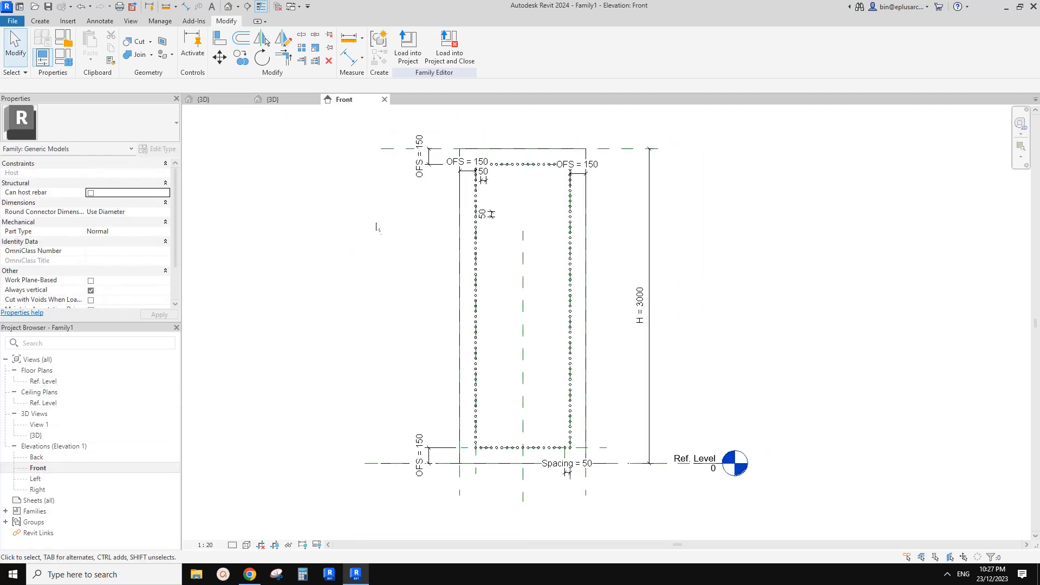
{"action": "middle_click_drag", "start_coordinate": [377, 226], "coordinate": [370, 227]}
{"action": "left_click", "coordinate": [228, 6]}
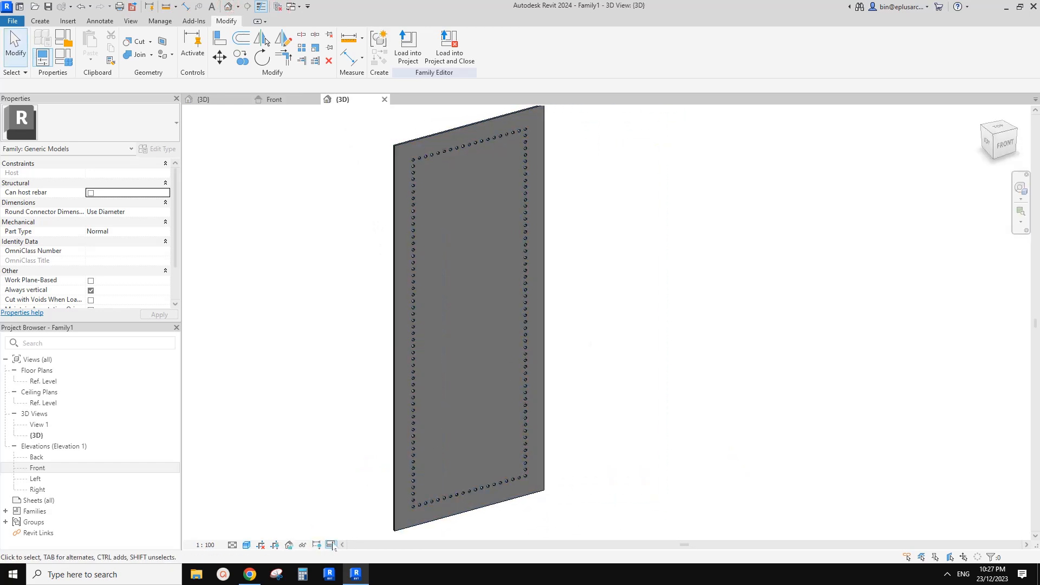
Switch to the Google Docs suggestions document in Chrome and review the Vantem panel family question and its red reply
{"action": "left_click", "coordinate": [252, 577]}
{"action": "scroll", "coordinate": [464, 373], "scroll_direction": "down", "scroll_amount": 4}
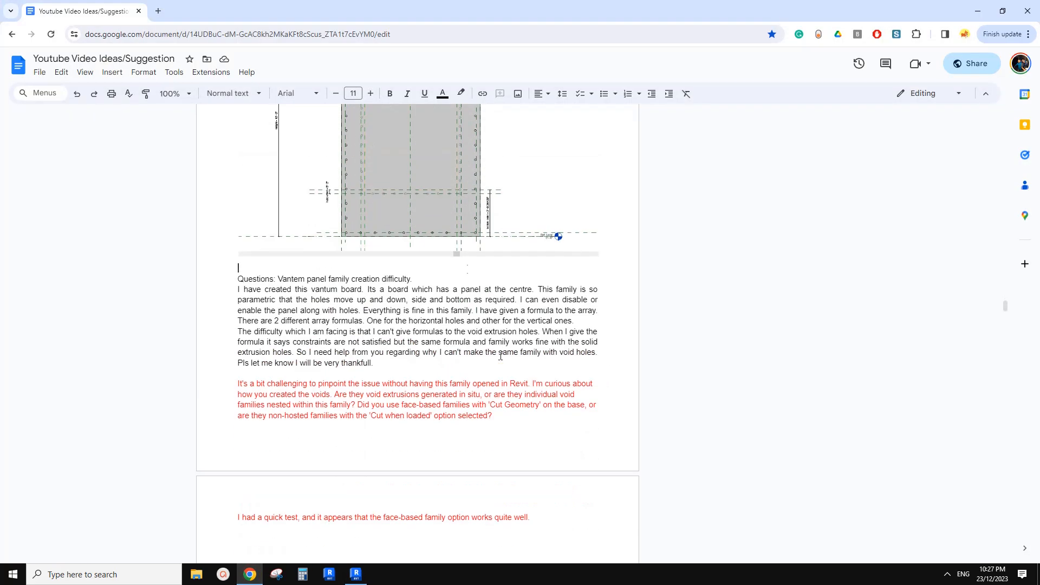
{"action": "scroll", "coordinate": [442, 247], "scroll_direction": "up", "scroll_amount": 2}
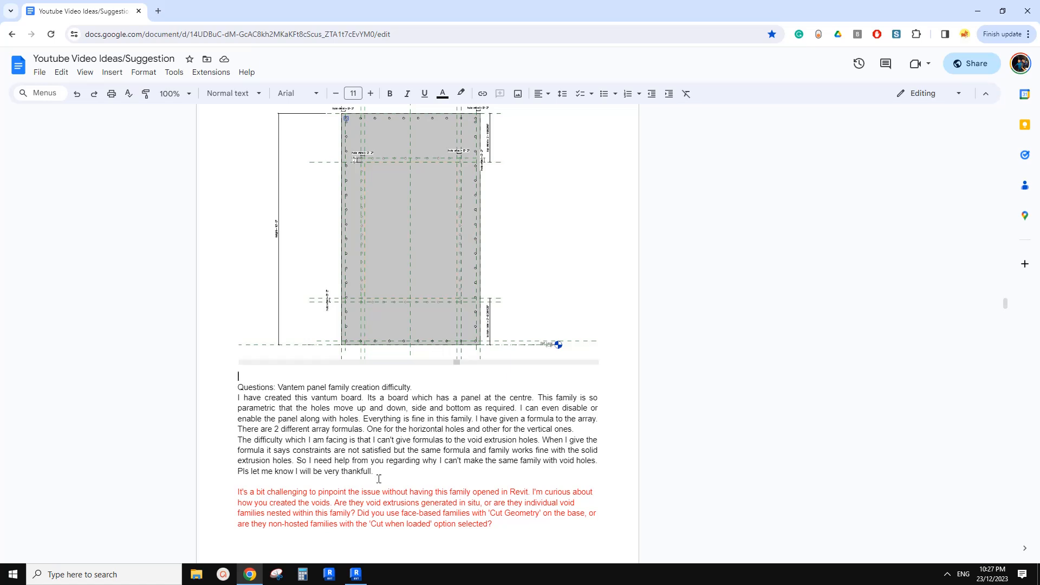
{"action": "left_click", "coordinate": [360, 574]}
{"action": "left_click", "coordinate": [250, 574]}
{"action": "scroll", "coordinate": [470, 307], "scroll_direction": "down", "scroll_amount": 4}
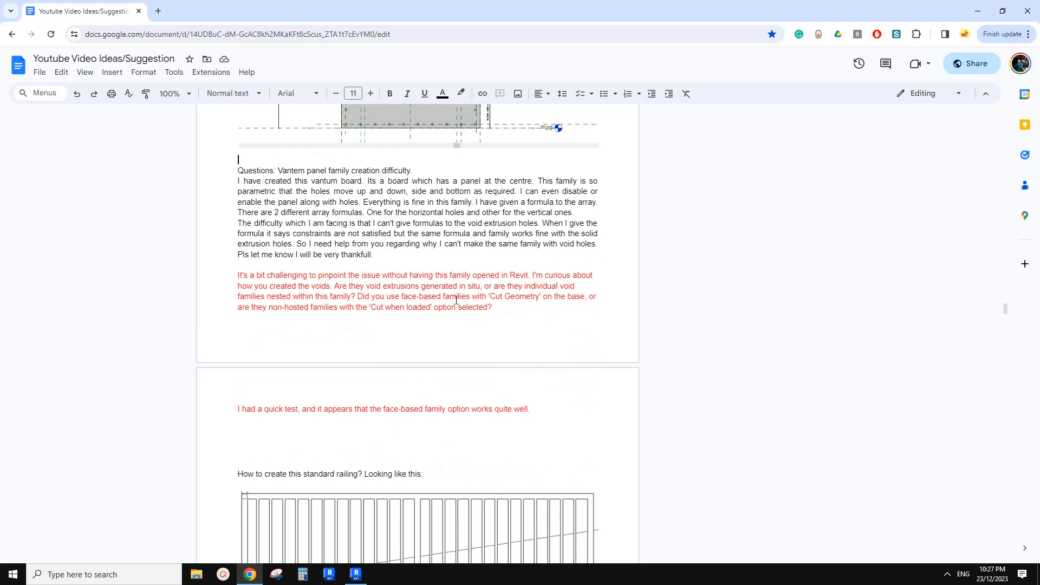
Examine the standard railing question and its reference drawing in the suggestions document
{"action": "scroll", "coordinate": [456, 301], "scroll_direction": "down", "scroll_amount": 4}
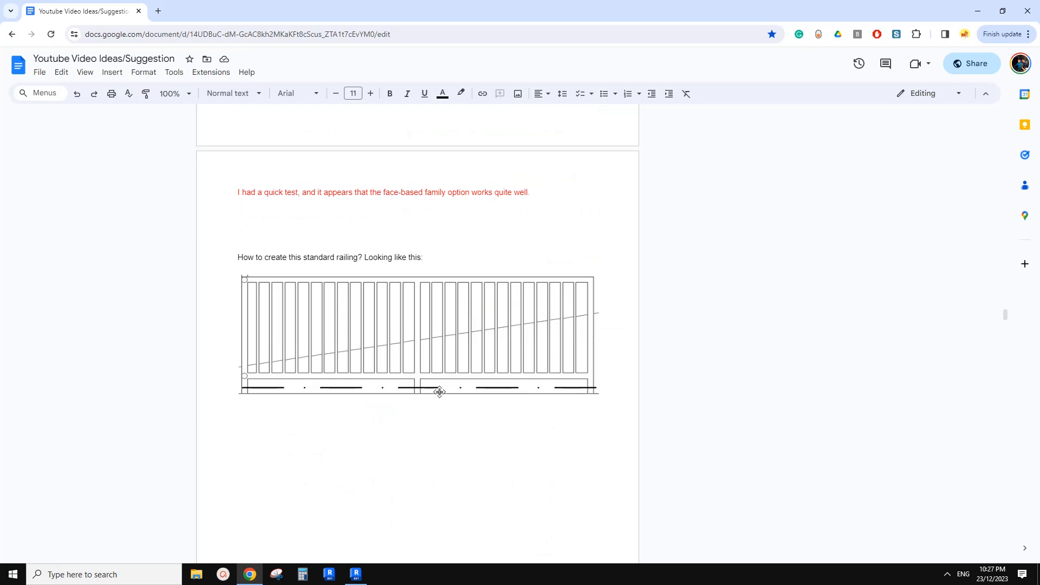
{"action": "scroll", "coordinate": [406, 357], "scroll_direction": "up", "scroll_amount": 2}
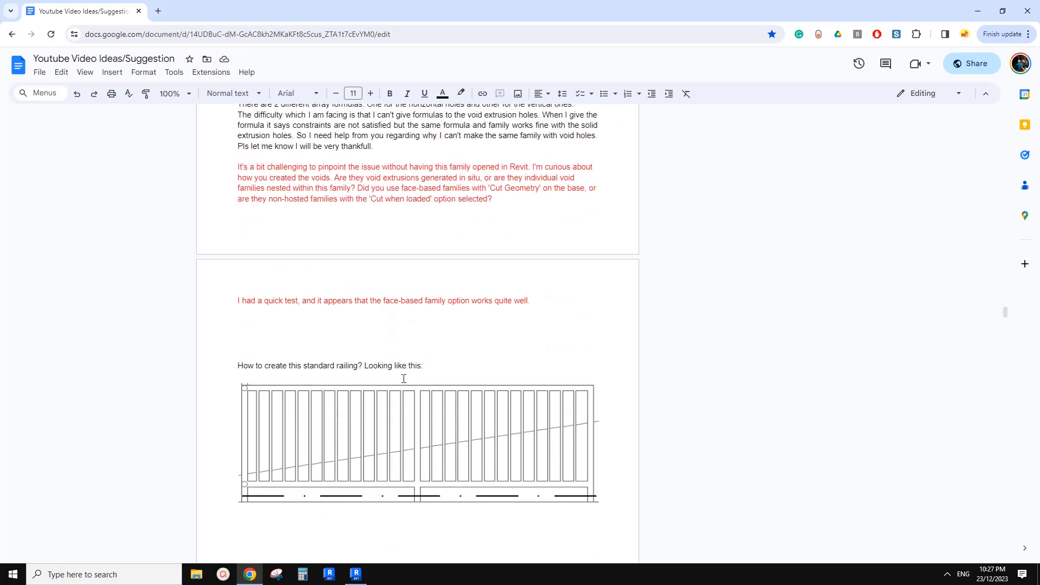
{"action": "scroll", "coordinate": [396, 383], "scroll_direction": "down", "scroll_amount": 2}
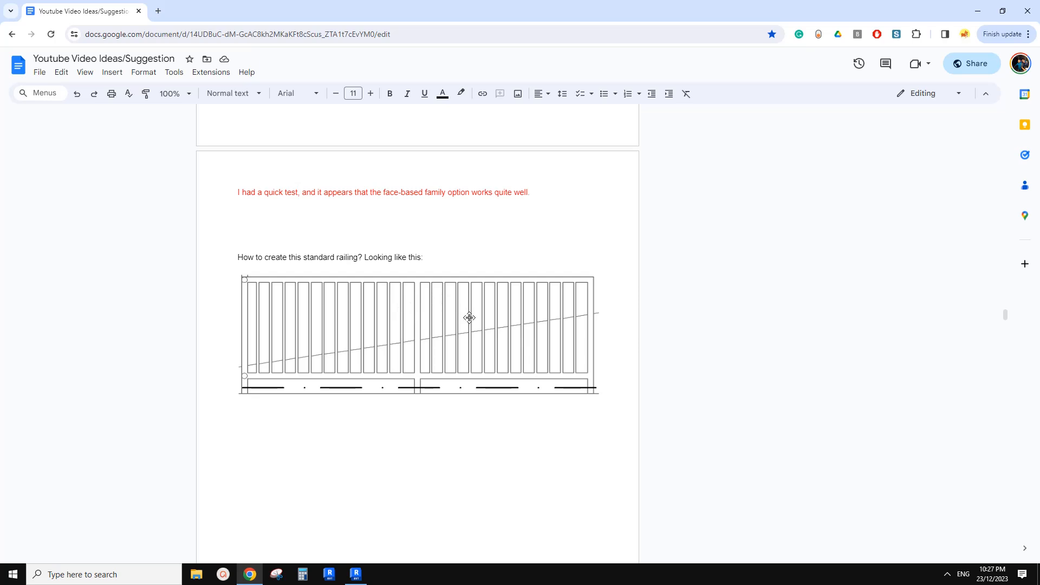
{"action": "scroll", "coordinate": [470, 317], "scroll_direction": "down", "scroll_amount": 5}
{"action": "scroll", "coordinate": [470, 317], "scroll_direction": "up", "scroll_amount": 3}
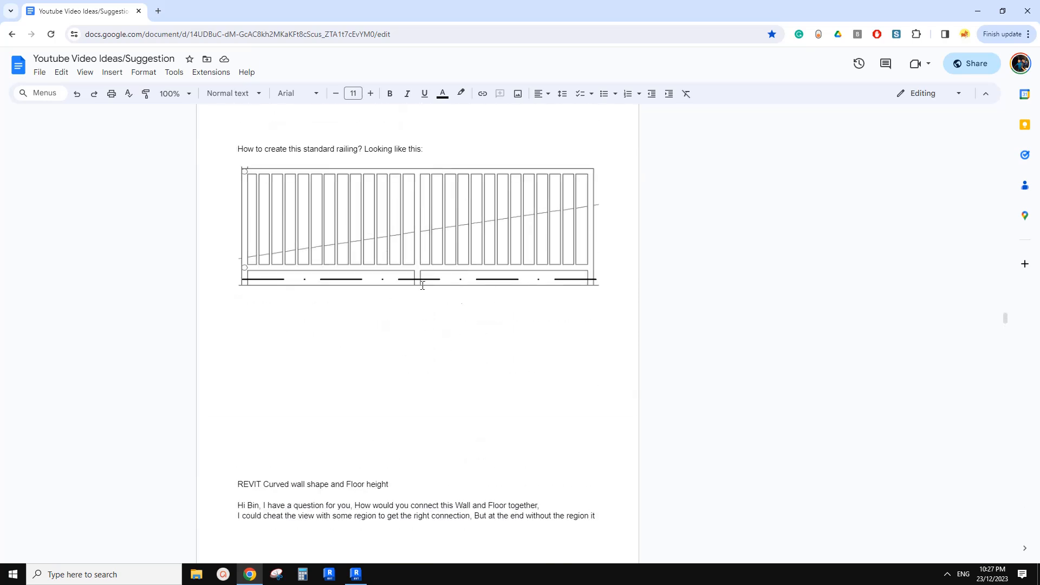
{"action": "scroll", "coordinate": [466, 300], "scroll_direction": "up", "scroll_amount": 1}
{"action": "scroll", "coordinate": [448, 309], "scroll_direction": "down", "scroll_amount": 2}
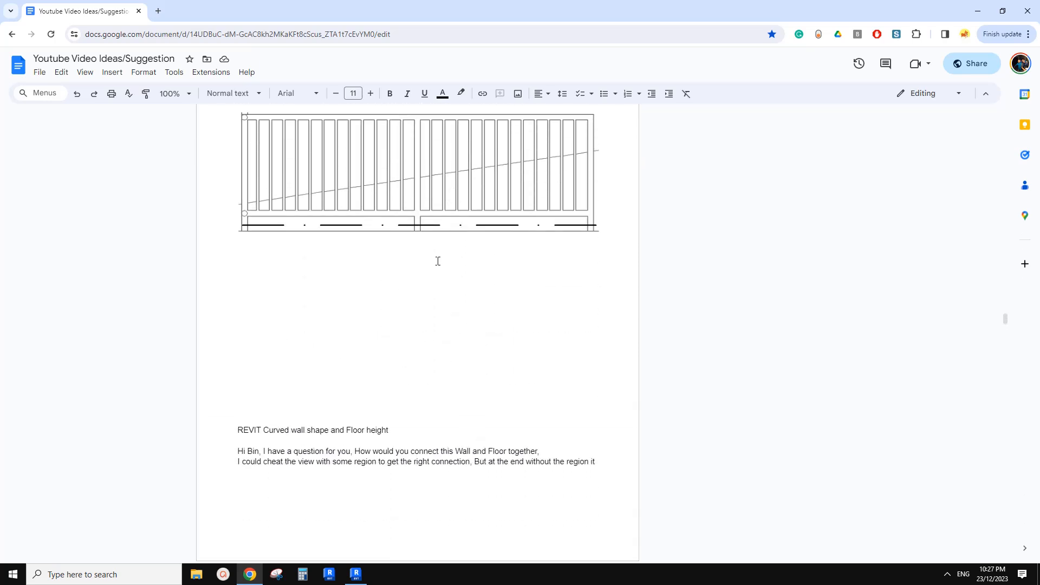
{"action": "scroll", "coordinate": [436, 264], "scroll_direction": "up", "scroll_amount": 2}
{"action": "scroll", "coordinate": [428, 292], "scroll_direction": "up", "scroll_amount": 1}
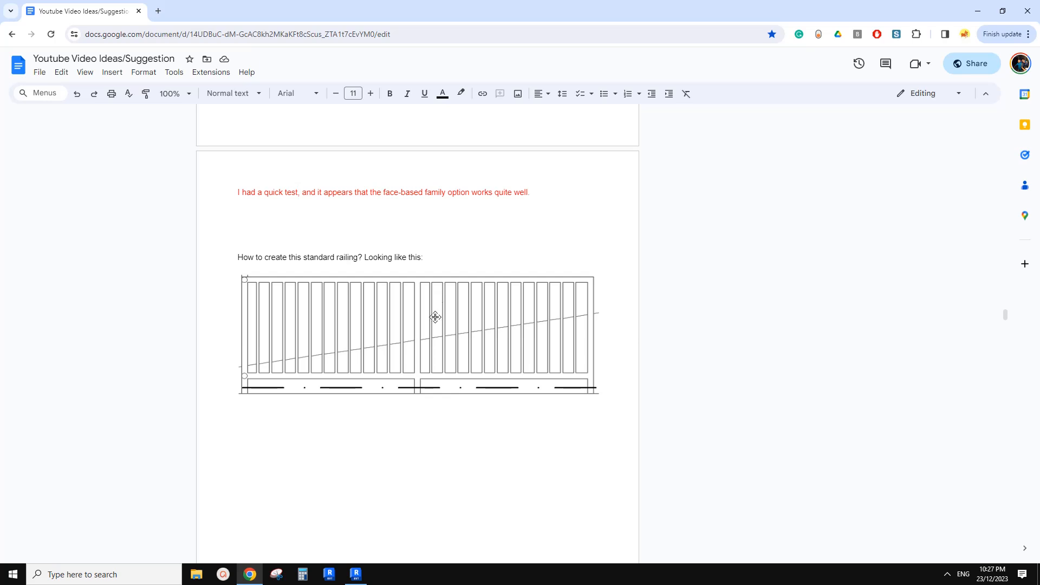
Capture the railing question and its reference drawing as a rectangular screenshot with Snipping Tool
{"action": "left_click", "coordinate": [276, 574]}
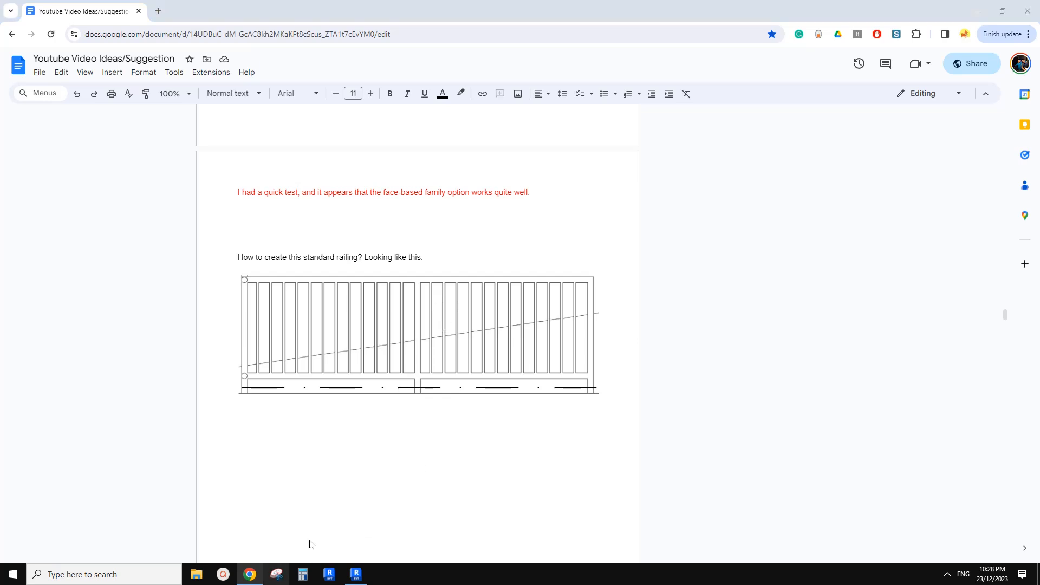
{"action": "left_click", "coordinate": [782, 378]}
{"action": "left_click_drag", "start_coordinate": [195, 241], "coordinate": [729, 477]}
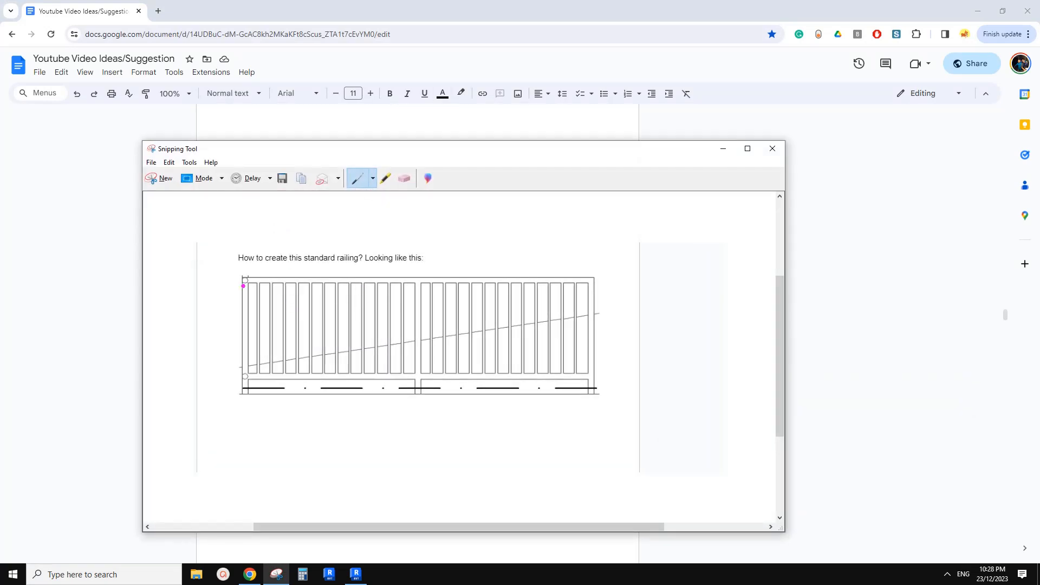
Trace the drawing's uppermost horizontal rail with the pen and handwrite the label "Top rail" above it
{"action": "left_click_drag", "start_coordinate": [240, 281], "coordinate": [596, 280]}
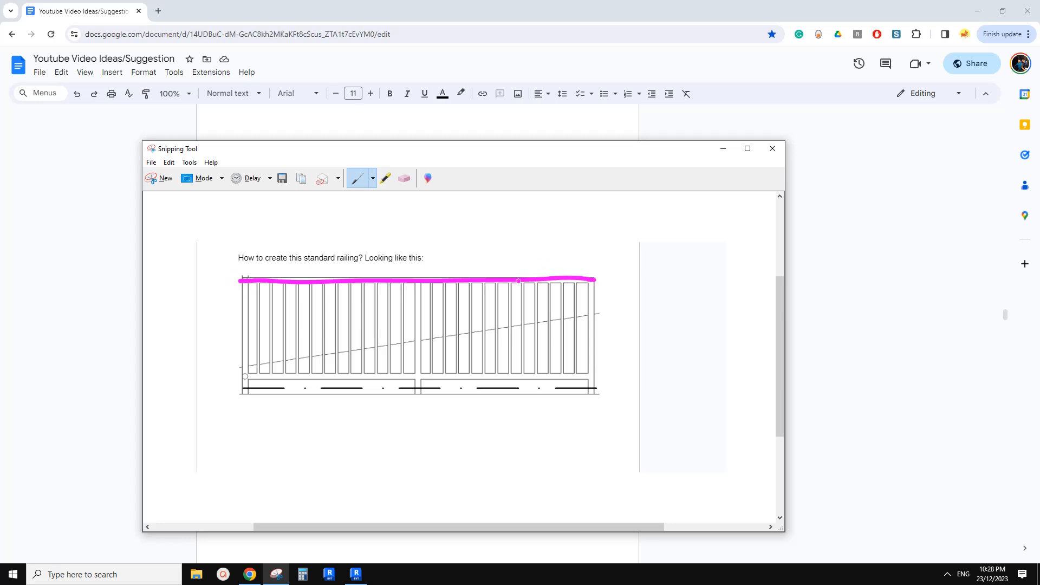
{"action": "mouse_move", "coordinate": [540, 205]}
{"action": "left_mouse_down"}
{"action": "mouse_move", "coordinate": [578, 208]}
{"action": "mouse_move", "coordinate": [559, 236]}
{"action": "left_mouse_up"}
{"action": "mouse_move", "coordinate": [580, 222]}
{"action": "left_mouse_down"}
{"action": "mouse_move", "coordinate": [593, 217]}
{"action": "mouse_move", "coordinate": [591, 232]}
{"action": "mouse_move", "coordinate": [627, 221]}
{"action": "mouse_move", "coordinate": [632, 231]}
{"action": "left_mouse_up"}
{"action": "left_click_drag", "start_coordinate": [640, 228], "coordinate": [651, 230]}
{"action": "left_click", "coordinate": [654, 215]}
{"action": "left_click_drag", "start_coordinate": [669, 210], "coordinate": [675, 233]}
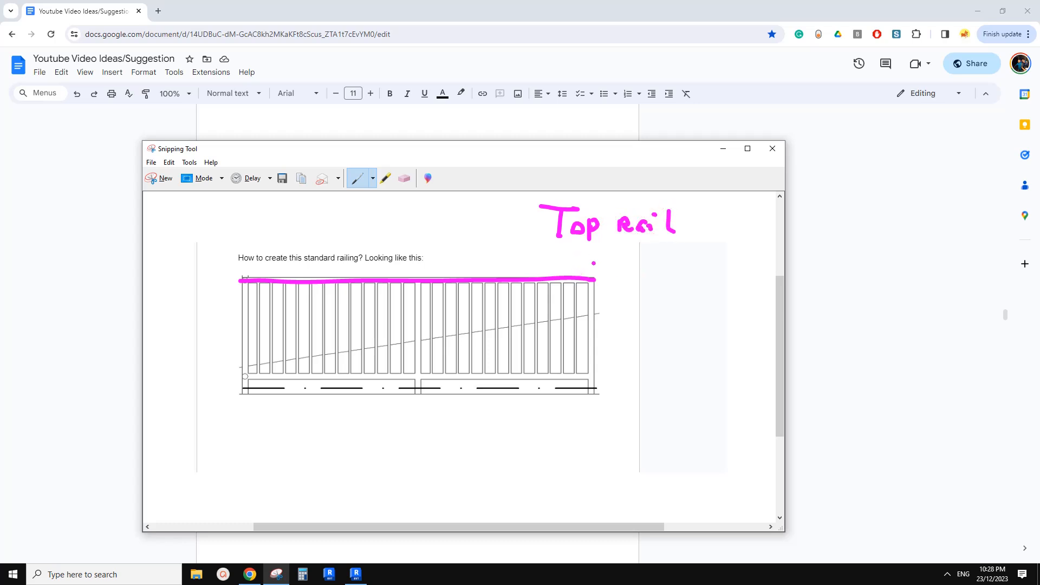
Handwrite "Railing" below the top rail label, trace the drawing's lower horizontal rail, and draw an arrow from the label to it
{"action": "left_click_drag", "start_coordinate": [593, 256], "coordinate": [592, 271]}
{"action": "mouse_move", "coordinate": [592, 250]}
{"action": "left_mouse_down"}
{"action": "mouse_move", "coordinate": [604, 271]}
{"action": "mouse_move", "coordinate": [645, 266]}
{"action": "mouse_move", "coordinate": [670, 282]}
{"action": "left_mouse_up"}
{"action": "left_click", "coordinate": [633, 260]}
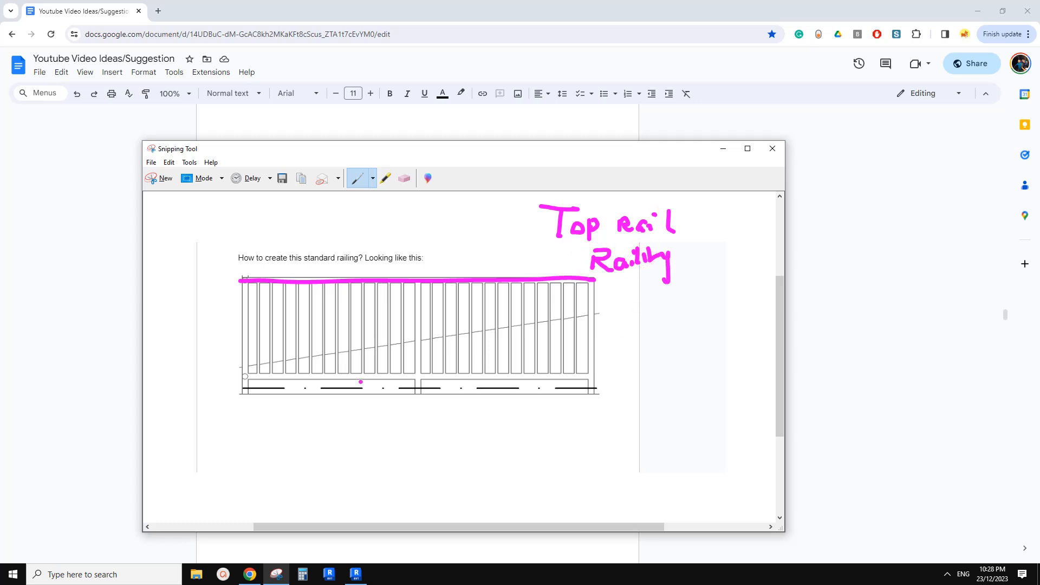
{"action": "left_click_drag", "start_coordinate": [247, 380], "coordinate": [591, 377]}
{"action": "mouse_move", "coordinate": [632, 280]}
{"action": "left_mouse_down"}
{"action": "mouse_move", "coordinate": [619, 367]}
{"action": "mouse_move", "coordinate": [610, 355]}
{"action": "left_mouse_up"}
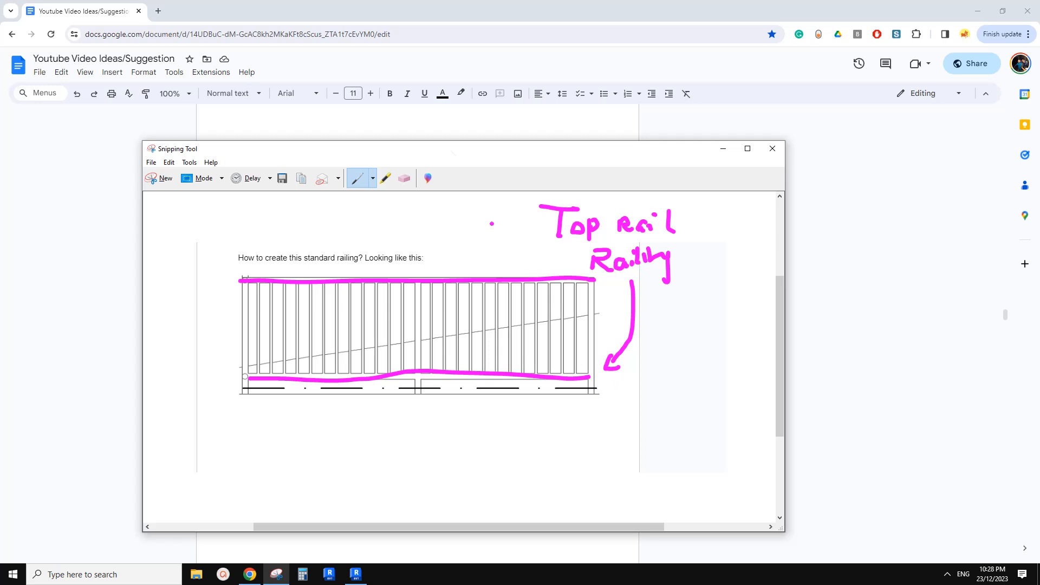
Trace the railing's first post and the next three balusters, underline the post's base, and handwrite "Host" below it
{"action": "left_click_drag", "start_coordinate": [242, 281], "coordinate": [246, 388]}
{"action": "mouse_move", "coordinate": [257, 281]}
{"action": "left_mouse_down"}
{"action": "mouse_move", "coordinate": [259, 372]}
{"action": "mouse_move", "coordinate": [269, 320]}
{"action": "mouse_move", "coordinate": [275, 373]}
{"action": "mouse_move", "coordinate": [288, 346]}
{"action": "mouse_move", "coordinate": [289, 374]}
{"action": "left_mouse_up"}
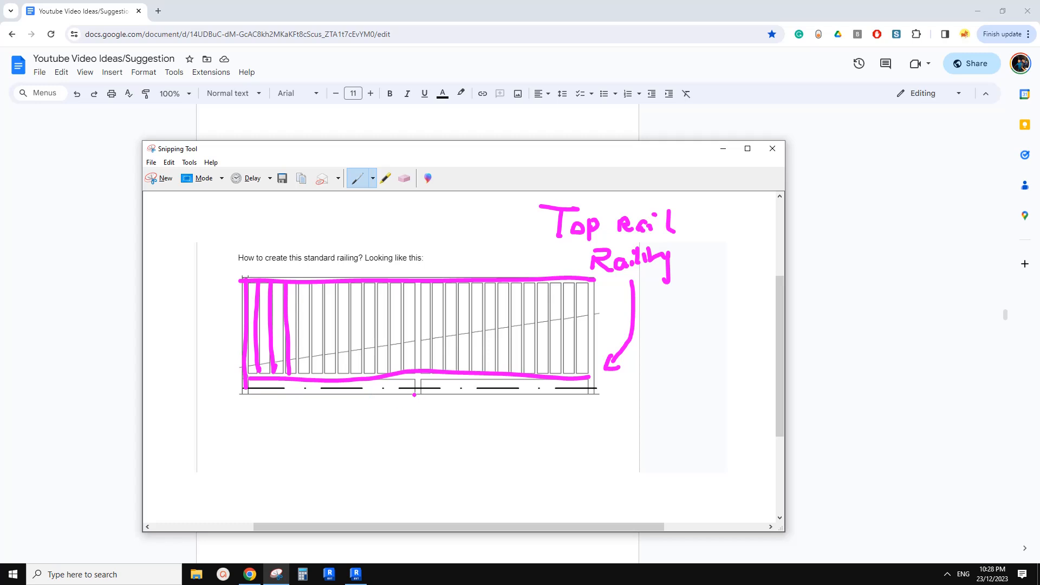
{"action": "mouse_move", "coordinate": [238, 396]}
{"action": "left_mouse_down"}
{"action": "mouse_move", "coordinate": [258, 396]}
{"action": "mouse_move", "coordinate": [243, 433]}
{"action": "mouse_move", "coordinate": [282, 431]}
{"action": "left_mouse_up"}
{"action": "left_click_drag", "start_coordinate": [275, 428], "coordinate": [291, 425]}
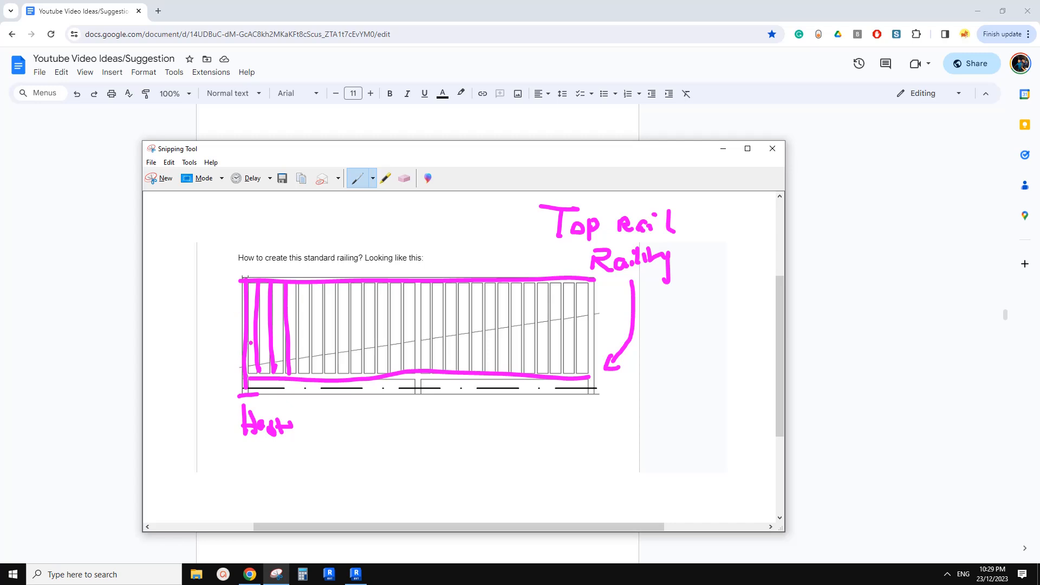
Switch to Revit, close the inactive views, and create a new project from the Architectural Template
{"action": "left_click", "coordinate": [356, 574]}
{"action": "left_click", "coordinate": [277, 6]}
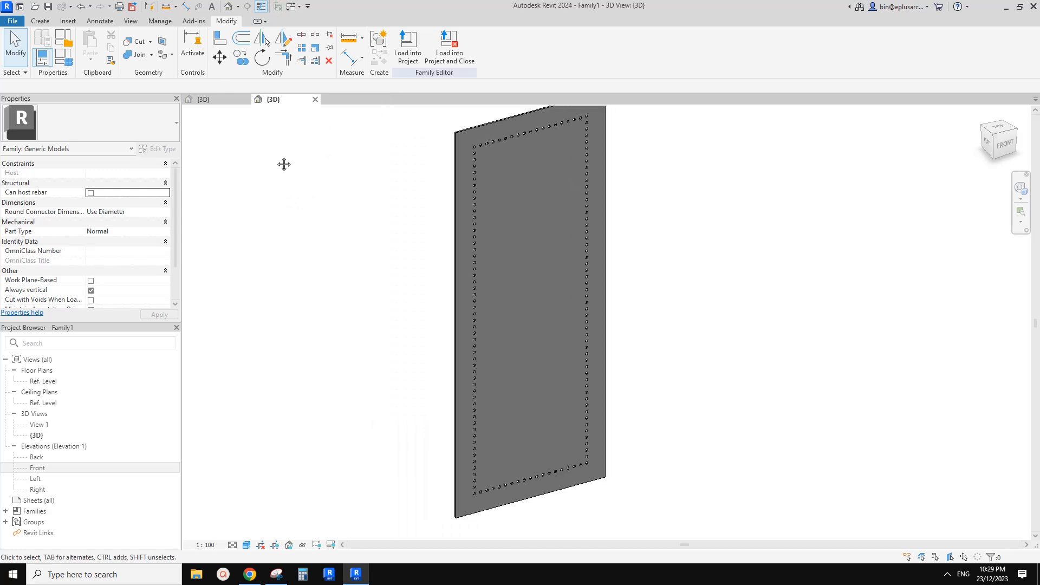
{"action": "left_click", "coordinate": [12, 20]}
{"action": "left_click", "coordinate": [68, 60]}
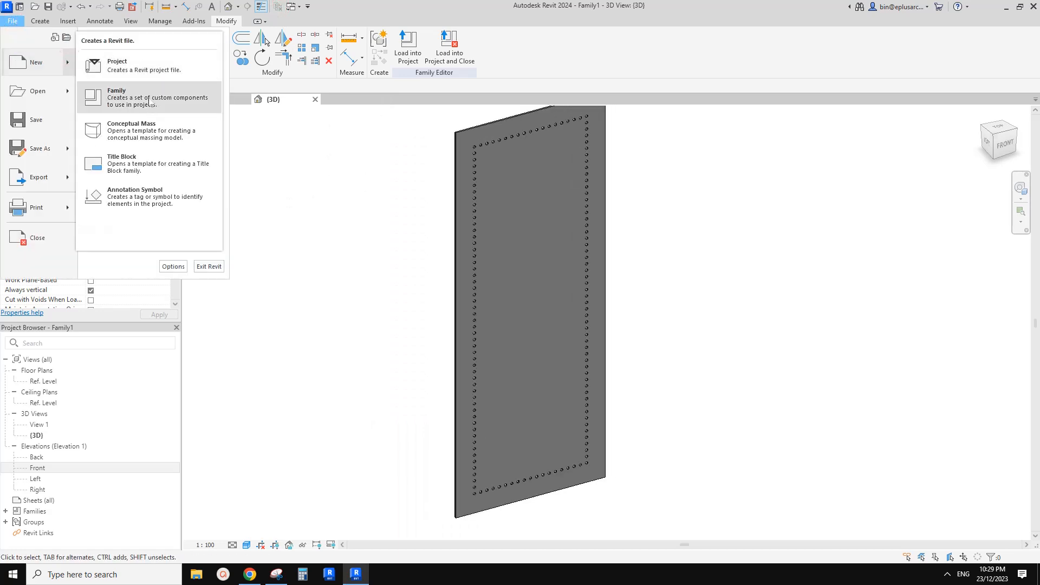
{"action": "left_click", "coordinate": [152, 78]}
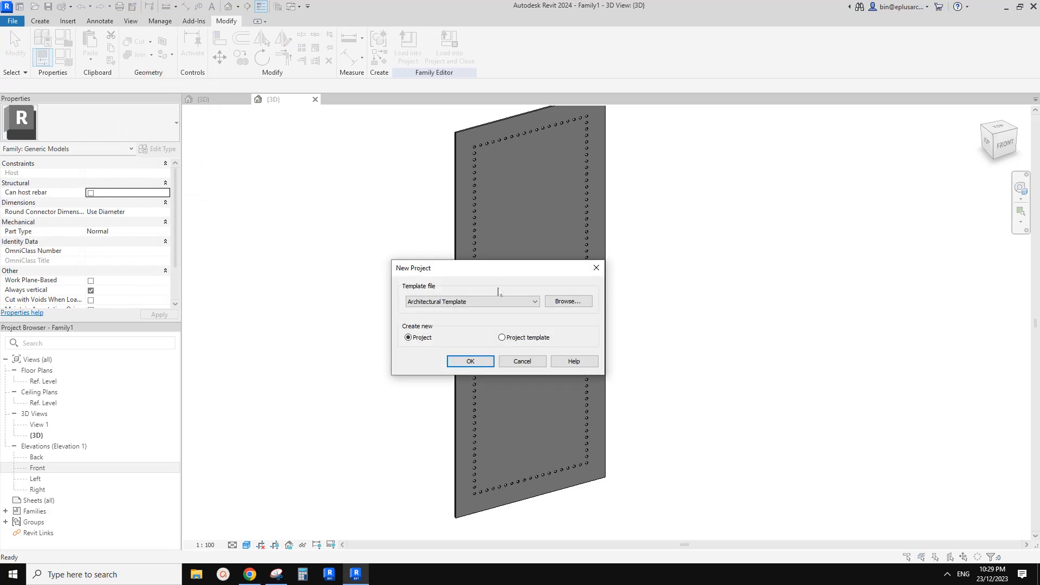
{"action": "left_click", "coordinate": [465, 361]}
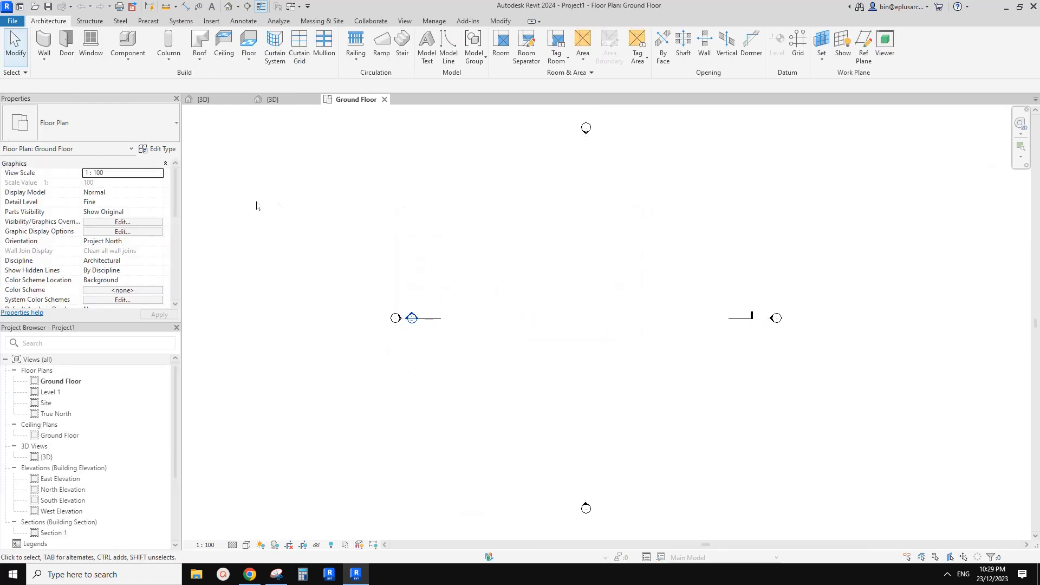
Sketch a horizontal railing path 17000 long on the Ground Floor plan with the 900mm railing type, and finish the railing
{"action": "left_click", "coordinate": [356, 40]}
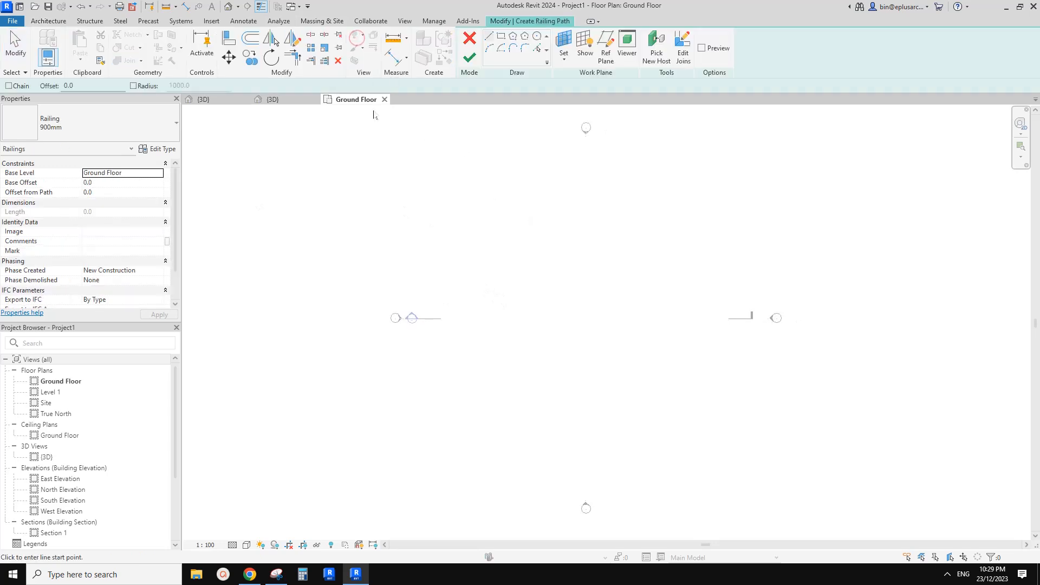
{"action": "left_click", "coordinate": [113, 124]}
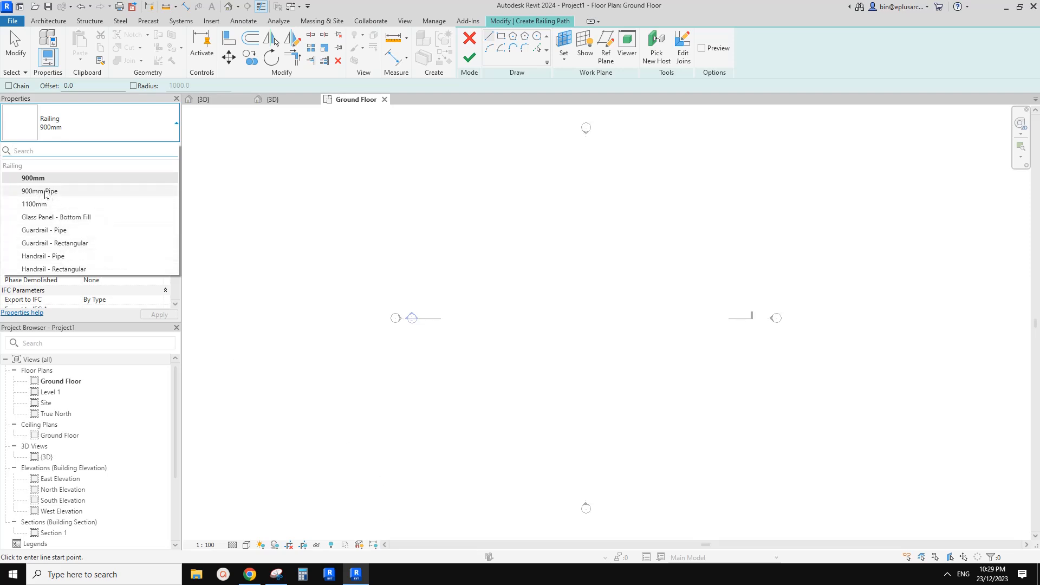
{"action": "left_click", "coordinate": [506, 307]}
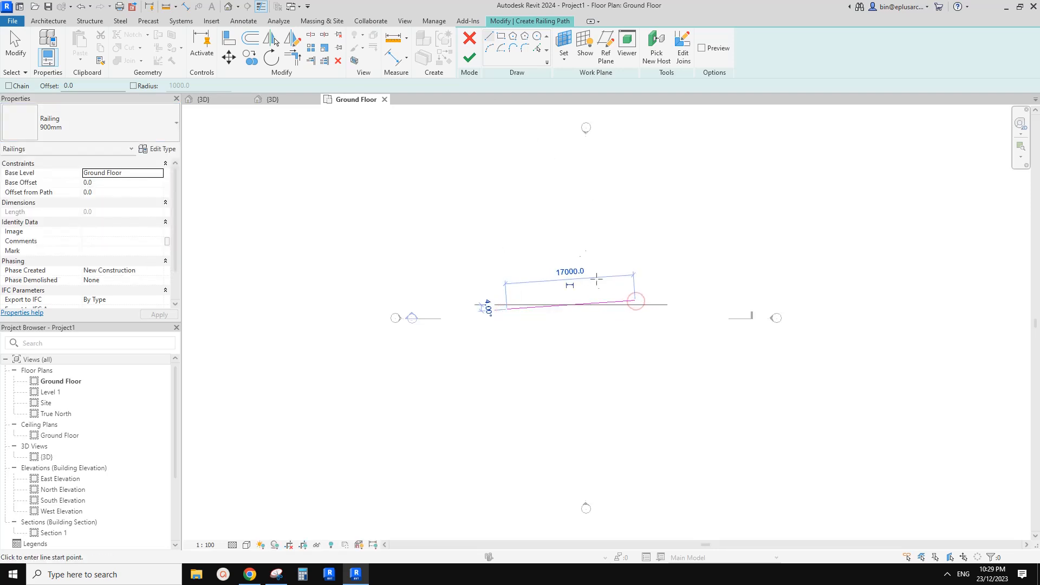
{"action": "left_click", "coordinate": [635, 309]}
{"action": "key", "text": "Escape"}
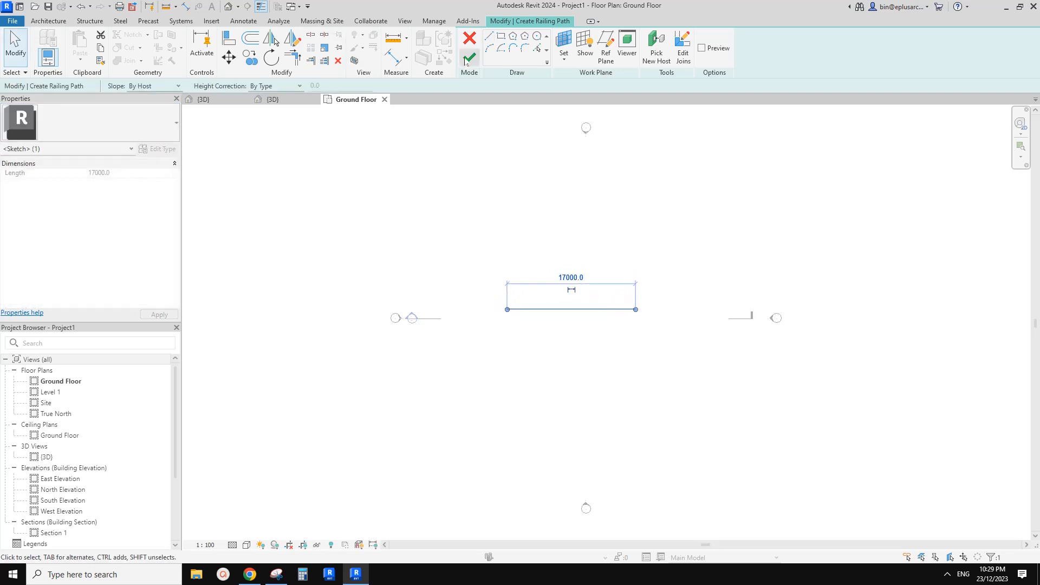
{"action": "left_click", "coordinate": [469, 57]}
Open the default 3D view and select the new railing, viewing it closer from an angle
{"action": "left_click", "coordinate": [228, 6]}
{"action": "scroll", "coordinate": [714, 366], "scroll_direction": "up", "scroll_amount": 3}
{"action": "left_click", "coordinate": [539, 283]}
{"action": "middle_click_drag", "start_coordinate": [539, 283], "coordinate": [478, 273], "text": "shift"}
{"action": "scroll", "coordinate": [539, 304], "scroll_direction": "up", "scroll_amount": 2}
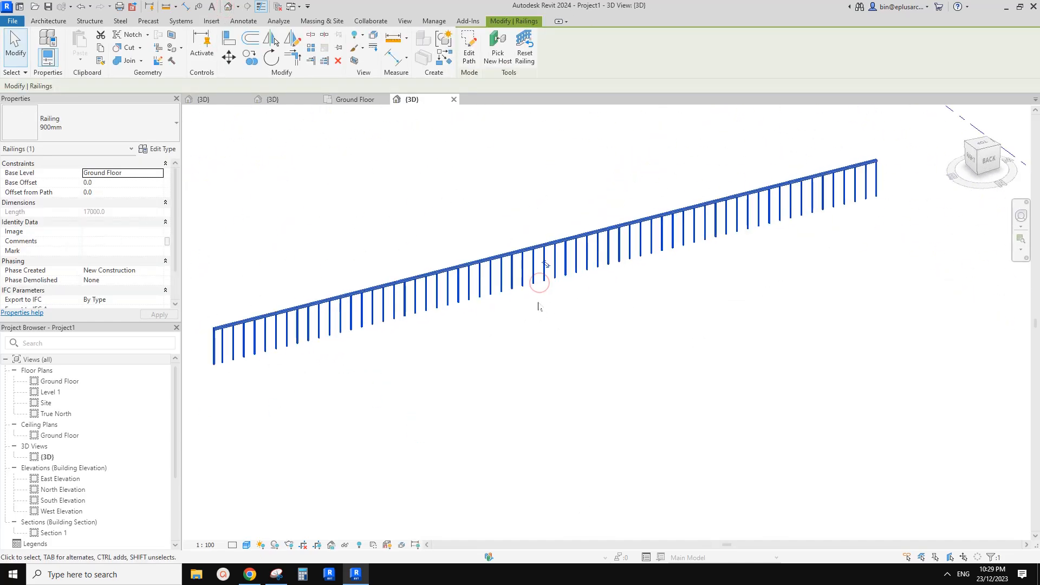
Try the 900mm Pipe, 1100mm, Glass Panel - Bottom Fill and Guardrail - Pipe types on the selected railing
{"action": "left_click", "coordinate": [109, 129]}
{"action": "left_click", "coordinate": [50, 191]}
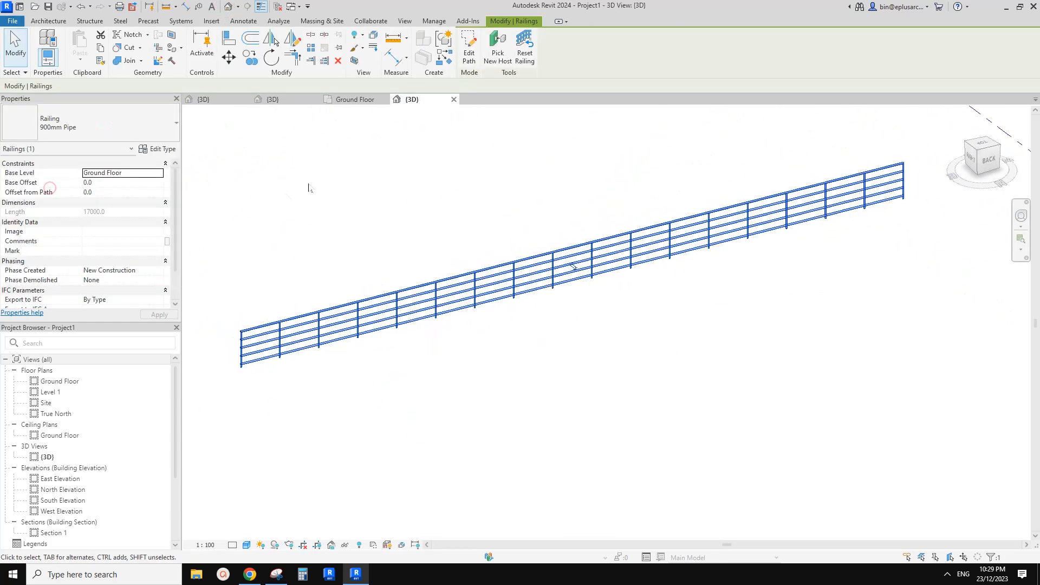
{"action": "left_click", "coordinate": [140, 130]}
{"action": "left_click", "coordinate": [61, 203]}
{"action": "left_click", "coordinate": [125, 131]}
{"action": "left_click", "coordinate": [58, 216]}
{"action": "left_click", "coordinate": [129, 123]}
{"action": "left_click", "coordinate": [59, 229]}
Change the railing's type to Guardrail - Rectangular and inspect its rails and balusters at the near end
{"action": "left_click", "coordinate": [128, 122]}
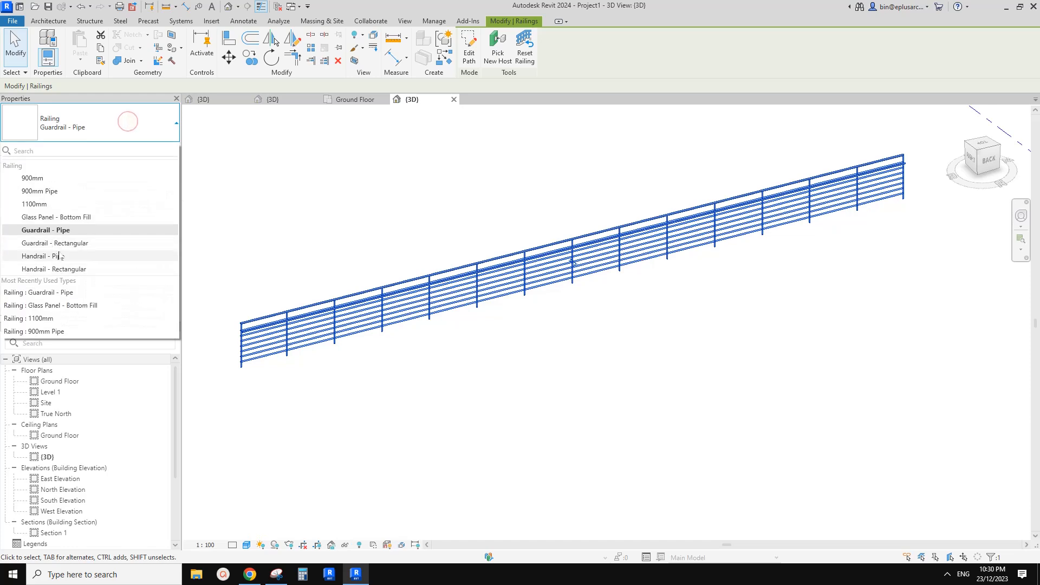
{"action": "left_click", "coordinate": [59, 247]}
{"action": "left_click", "coordinate": [118, 128]}
{"action": "left_click", "coordinate": [119, 127]}
{"action": "scroll", "coordinate": [278, 344], "scroll_direction": "up", "scroll_amount": 3}
{"action": "middle_click_drag", "start_coordinate": [278, 344], "coordinate": [259, 348]}
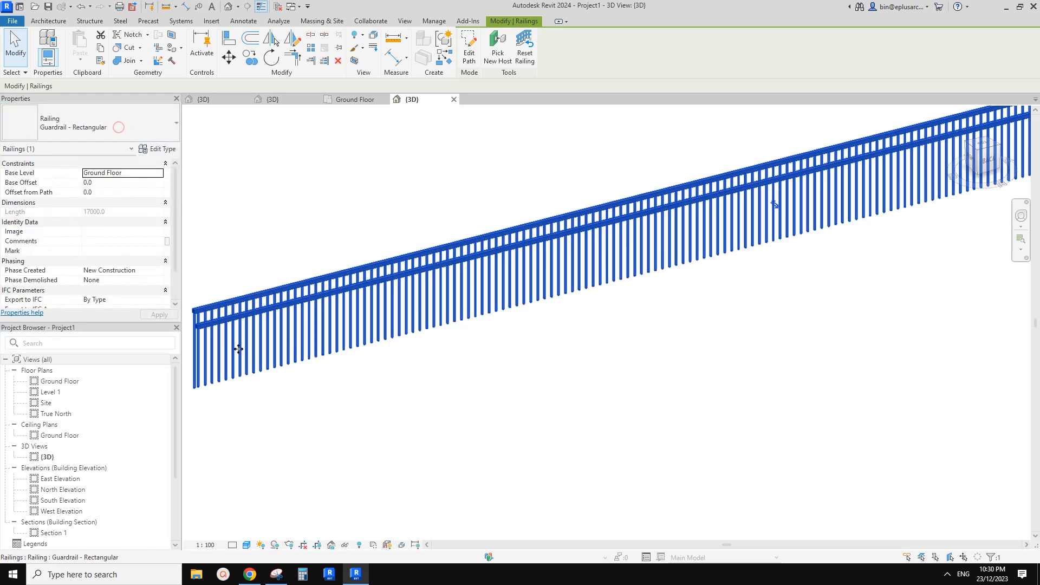
Try the Handrail - Pipe and Guardrail - Rectangular types on the selected railing, and settle on the 900mm type
{"action": "left_click", "coordinate": [125, 125]}
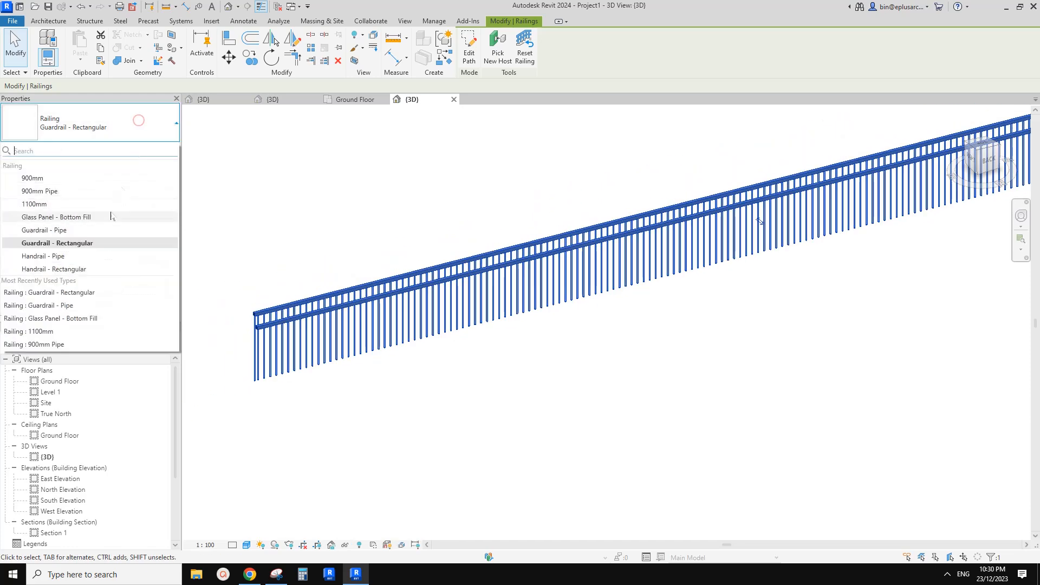
{"action": "left_click", "coordinate": [54, 256]}
{"action": "left_click", "coordinate": [128, 121]}
{"action": "left_click", "coordinate": [70, 242]}
{"action": "left_click", "coordinate": [122, 119]}
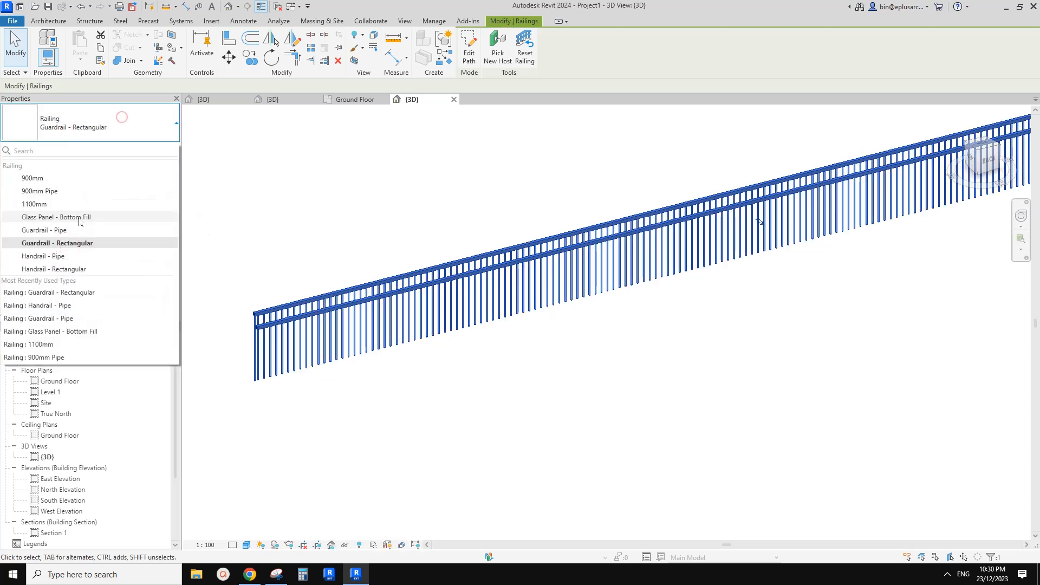
{"action": "left_click", "coordinate": [66, 183]}
{"action": "scroll", "coordinate": [380, 241], "scroll_direction": "down", "scroll_amount": 3}
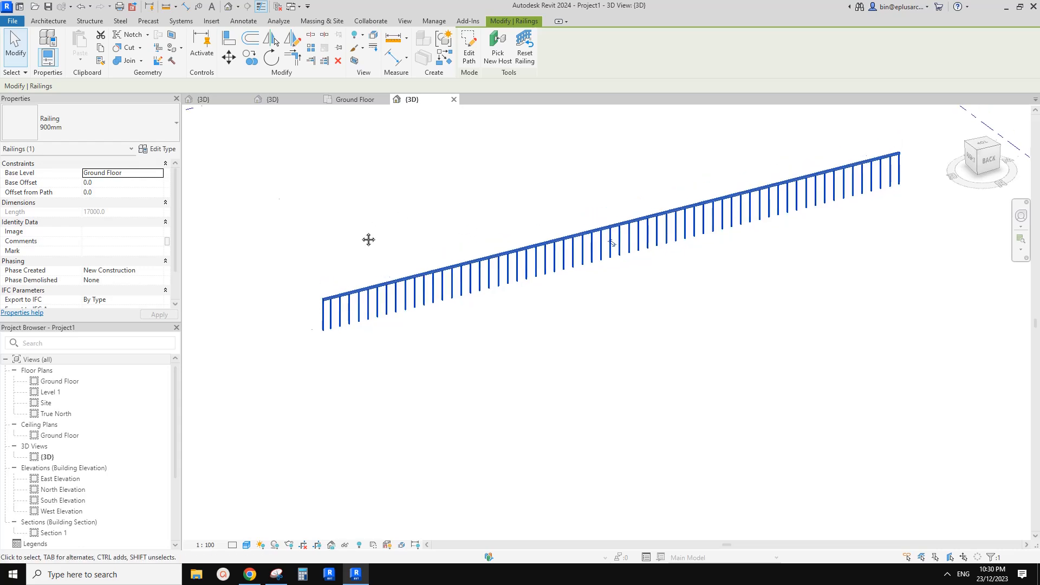
Duplicate the 900mm railing type under the name "new", keeping the railing in view beside its type properties
{"action": "left_click", "coordinate": [163, 148]}
{"action": "left_click", "coordinate": [679, 158]}
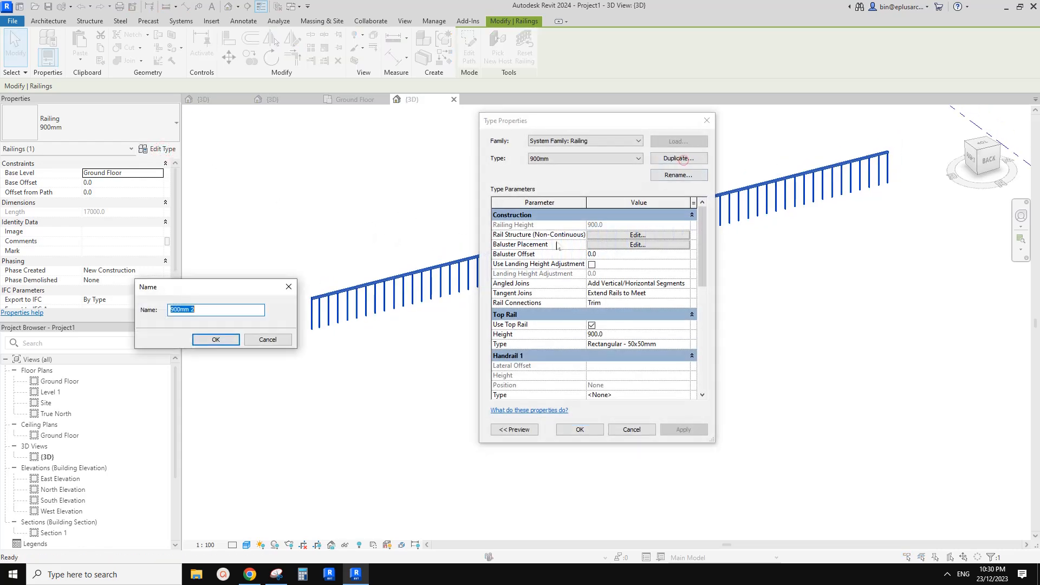
{"action": "type", "text": "new"}
{"action": "key", "text": "Return"}
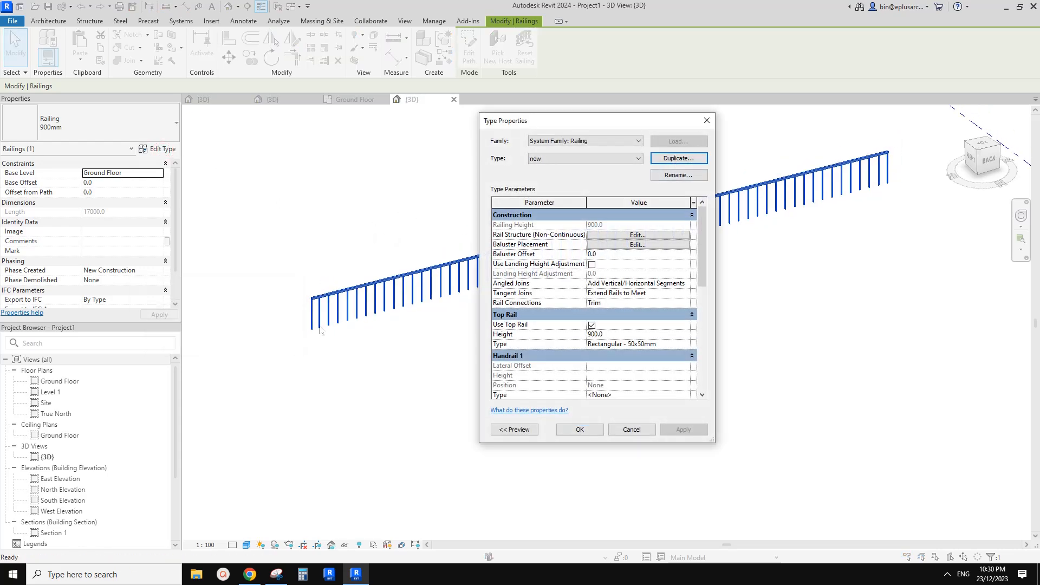
{"action": "left_click_drag", "start_coordinate": [536, 120], "coordinate": [245, 143]}
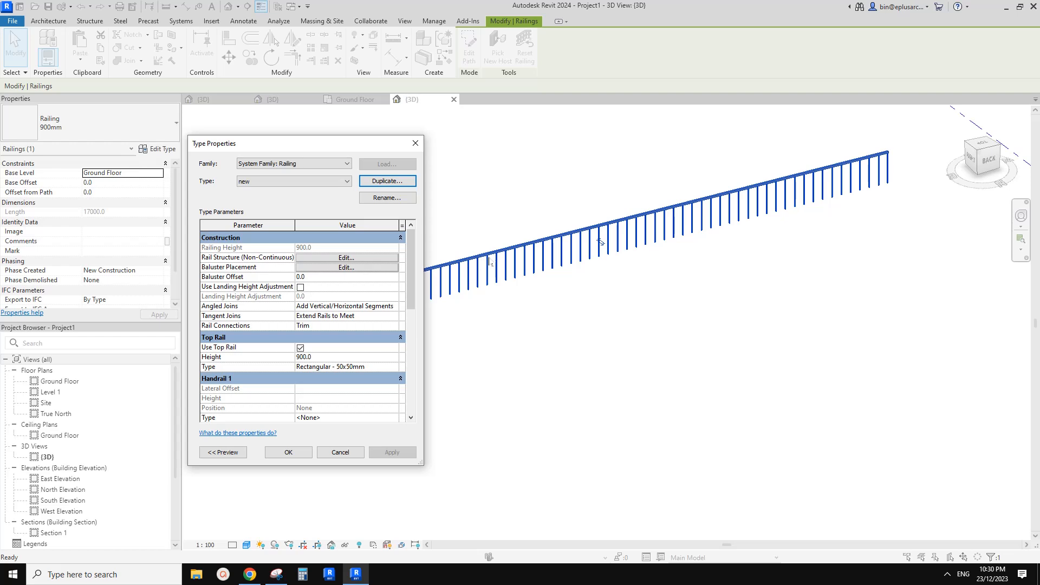
Check the reference railing drawing in Google Docs, and look at the new type's non-continuous rail structure in Revit
{"action": "left_click", "coordinate": [249, 571]}
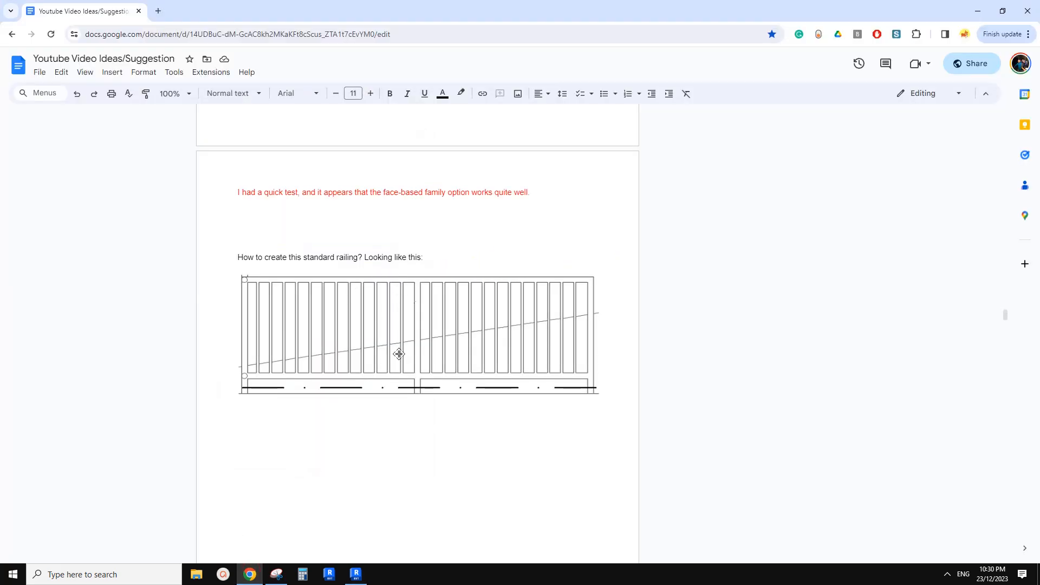
{"action": "left_click", "coordinate": [355, 573]}
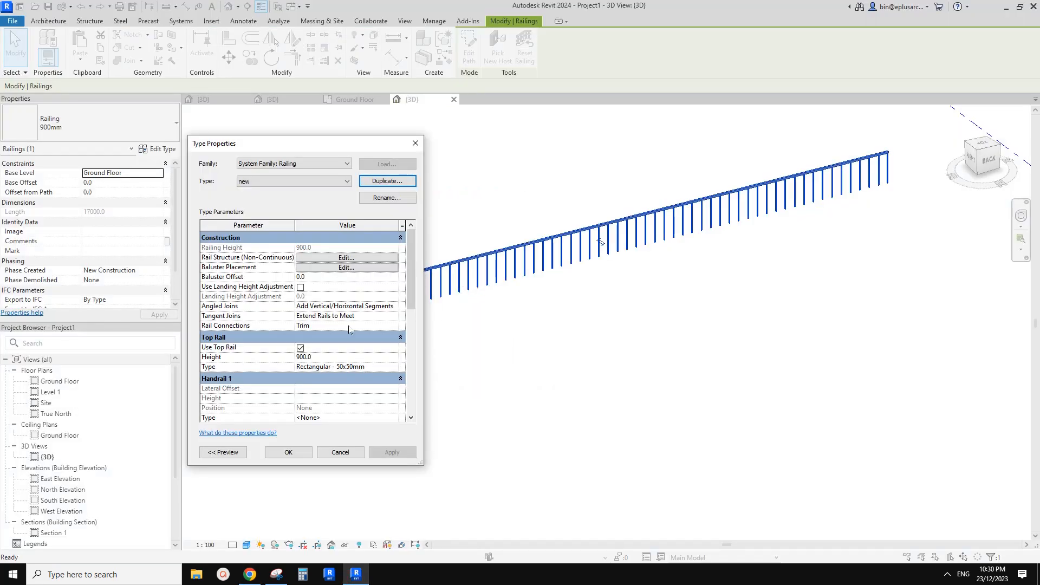
{"action": "left_click_drag", "start_coordinate": [291, 150], "coordinate": [209, 154]}
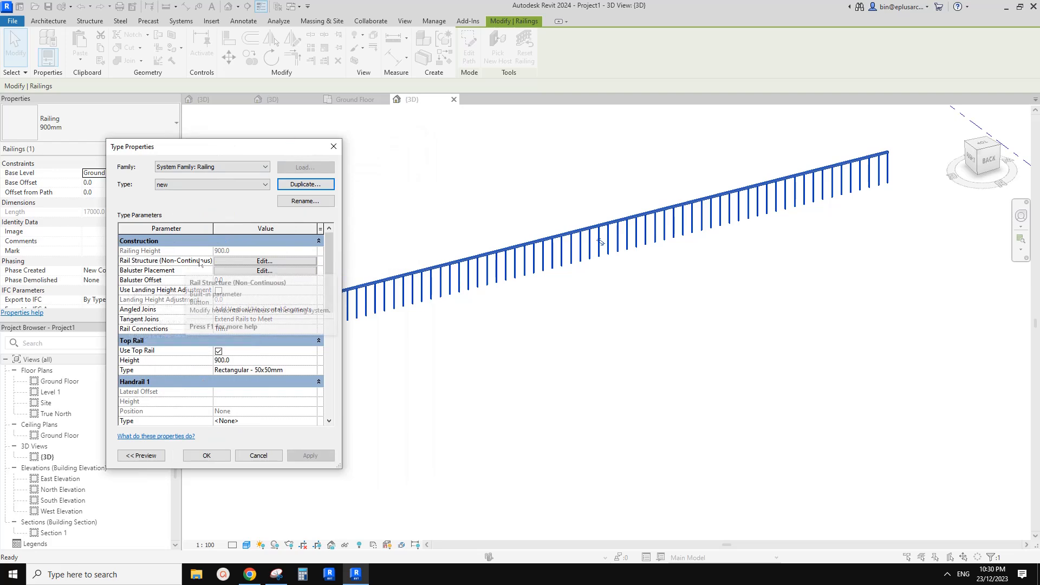
{"action": "left_click", "coordinate": [262, 261]}
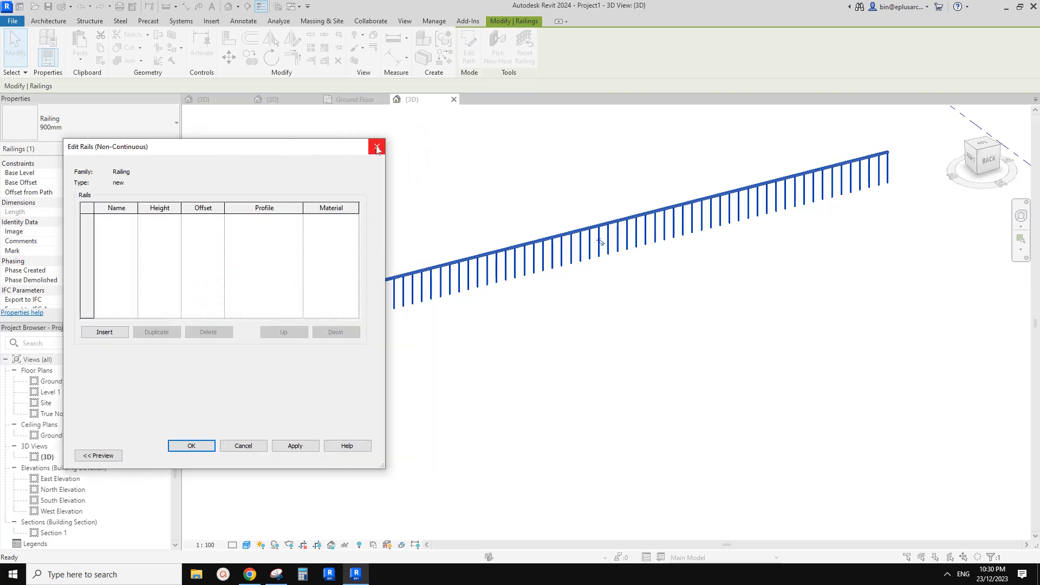
{"action": "left_click", "coordinate": [377, 146]}
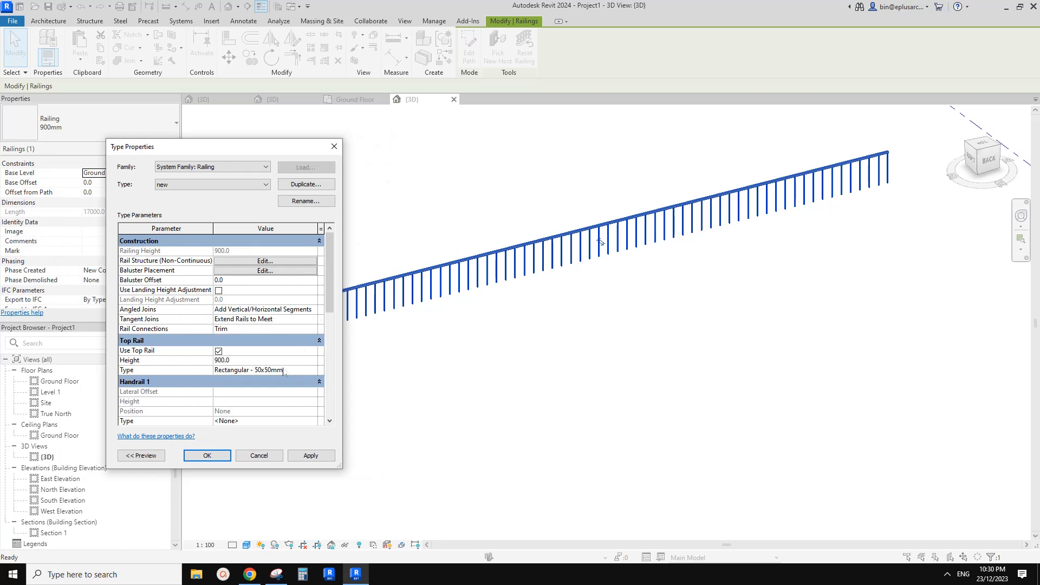
Insert a lower rail in the new type's rail structure at height 100, consulting the reference drawing in Google Docs
{"action": "left_click", "coordinate": [245, 261]}
{"action": "left_click", "coordinate": [104, 331]}
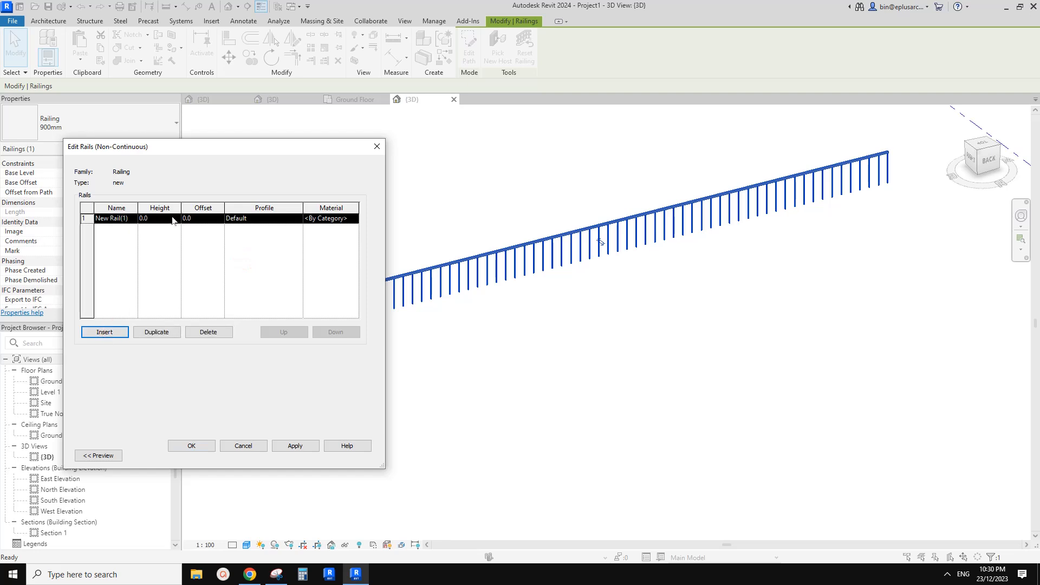
{"action": "left_click", "coordinate": [249, 574]}
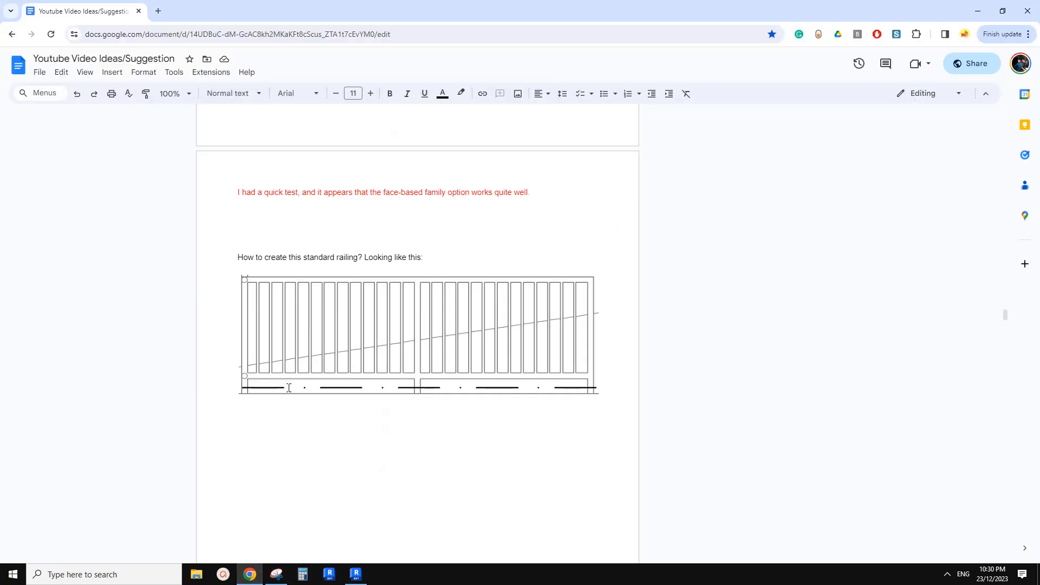
{"action": "left_click", "coordinate": [355, 574]}
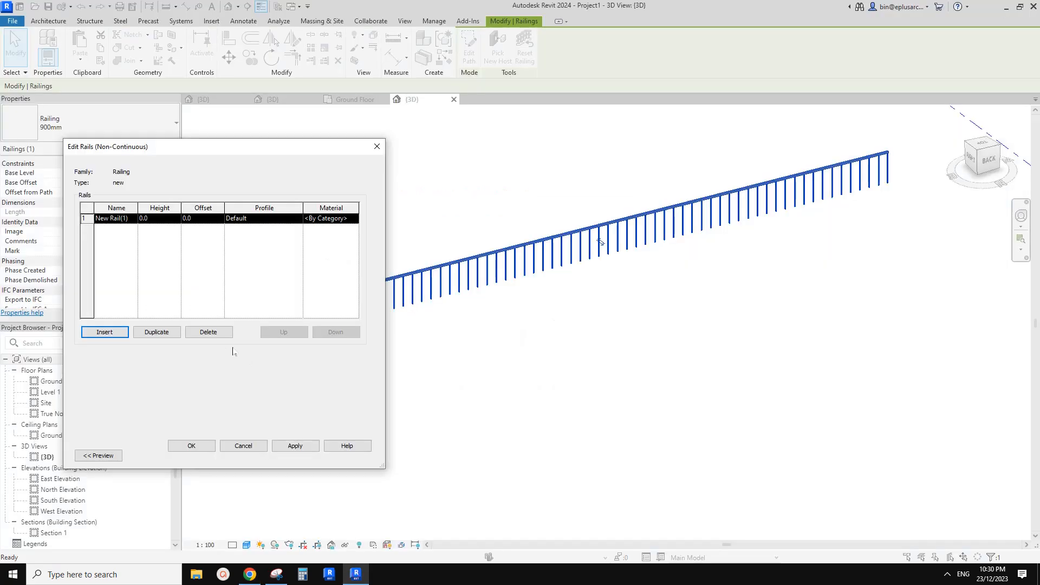
{"action": "left_click", "coordinate": [157, 220]}
{"action": "type", "text": "1"}
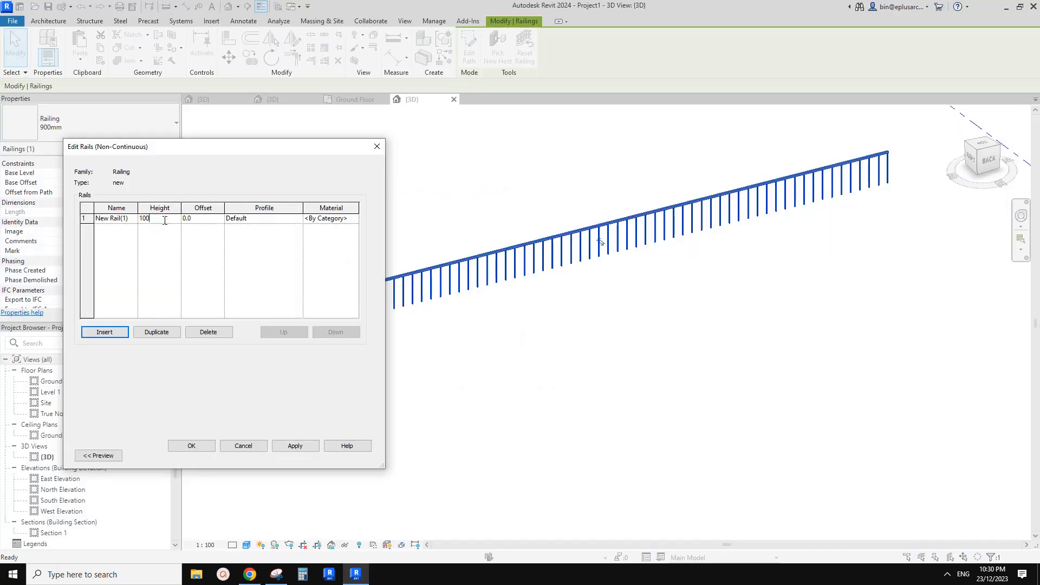
{"action": "type", "text": "00"}
Assign the Handrail - Rectangular : 50 x 50mm profile to the lower rail and apply the new type to the railing
{"action": "left_click", "coordinate": [261, 219]}
{"action": "left_click", "coordinate": [297, 218]}
{"action": "left_click_drag", "start_coordinate": [341, 249], "coordinate": [342, 265]}
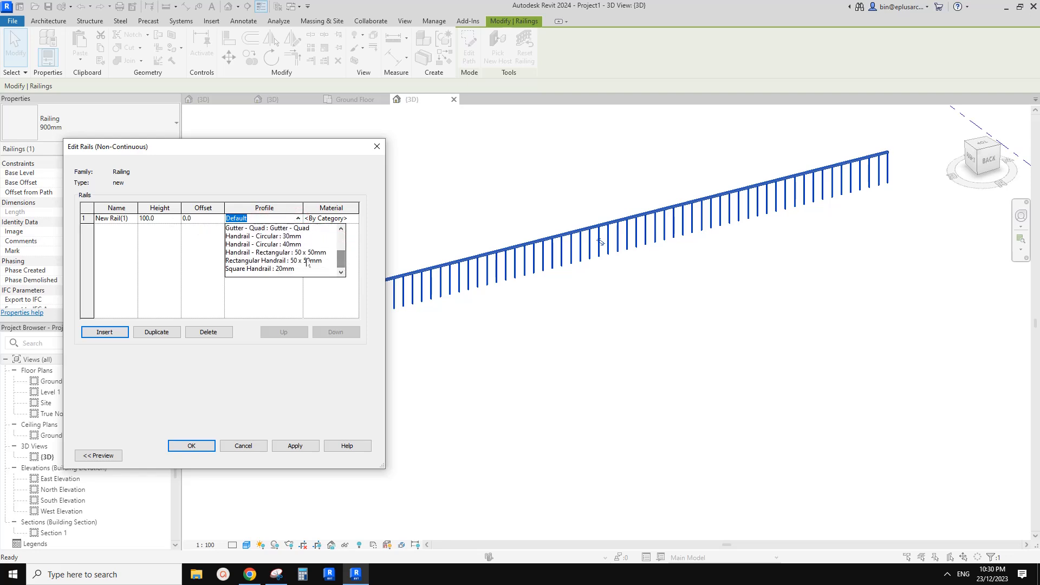
{"action": "left_click", "coordinate": [287, 252]}
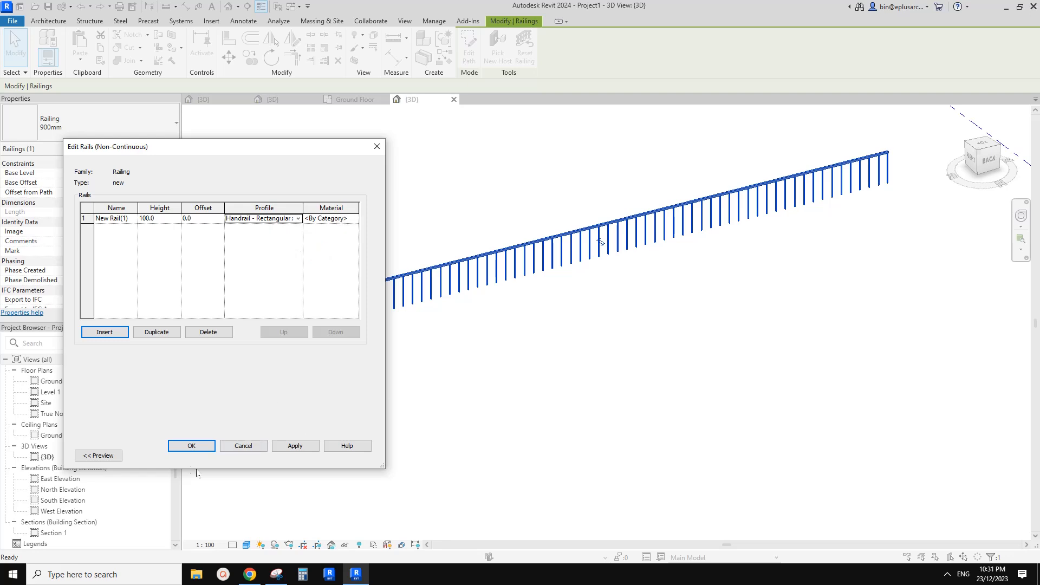
{"action": "left_click", "coordinate": [192, 447]}
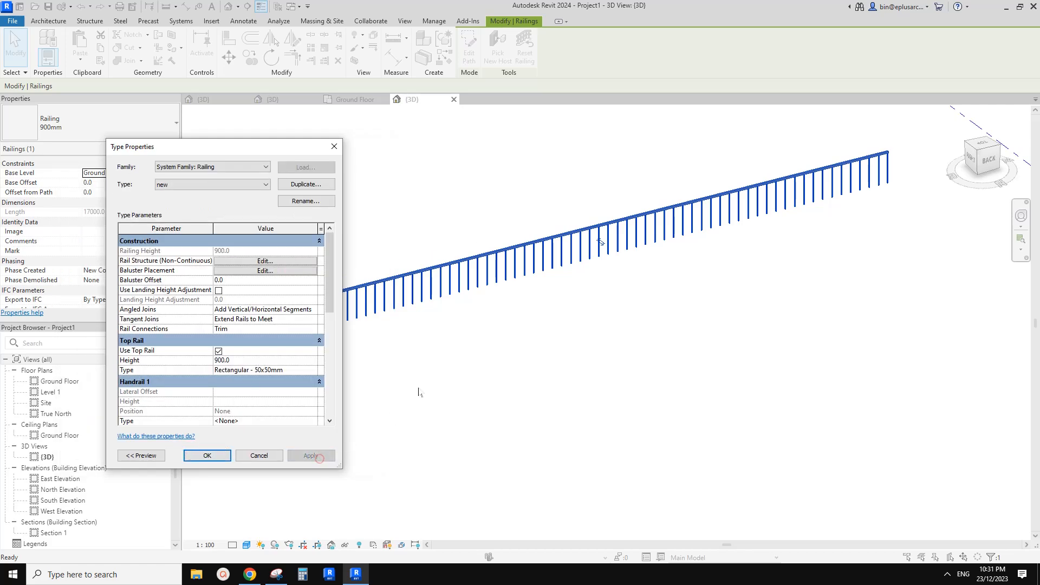
{"action": "left_click", "coordinate": [207, 455]}
Inspect the lower rail at the railing's near end and set its height to 150 in the rail structure
{"action": "middle_click_drag", "start_coordinate": [329, 326], "coordinate": [361, 309], "text": "shift"}
{"action": "scroll", "coordinate": [275, 293], "scroll_direction": "up", "scroll_amount": 5}
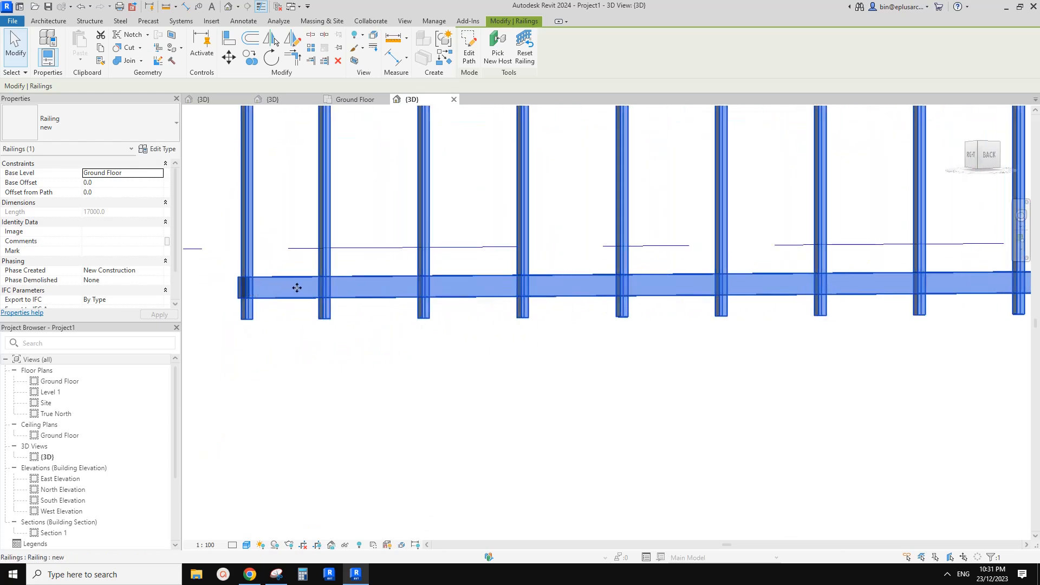
{"action": "scroll", "coordinate": [346, 301], "scroll_direction": "down", "scroll_amount": 5}
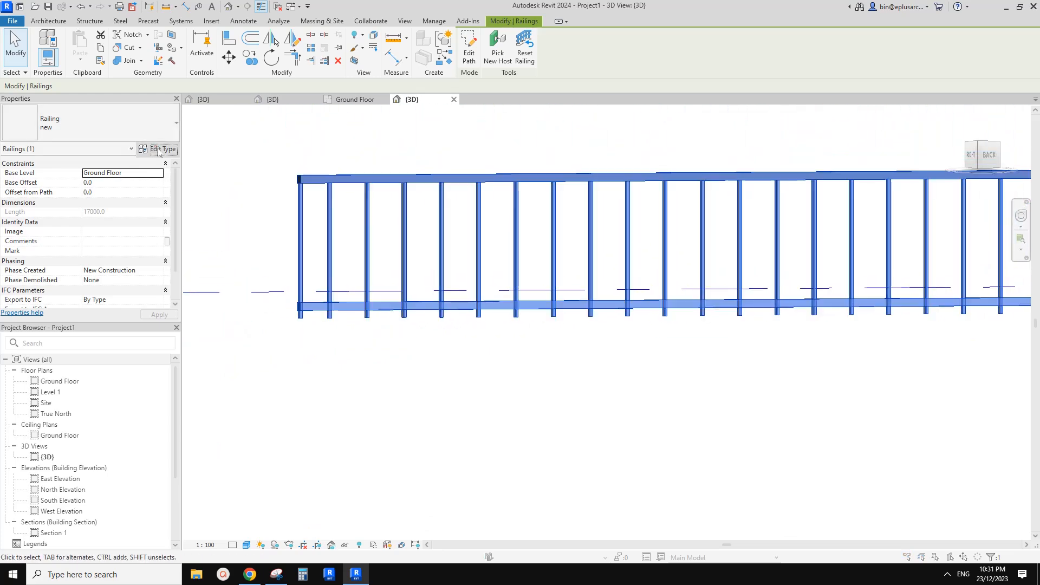
{"action": "left_click", "coordinate": [159, 150]}
{"action": "left_click", "coordinate": [306, 202]}
{"action": "left_click", "coordinate": [164, 220]}
{"action": "type", "text": "150.0"}
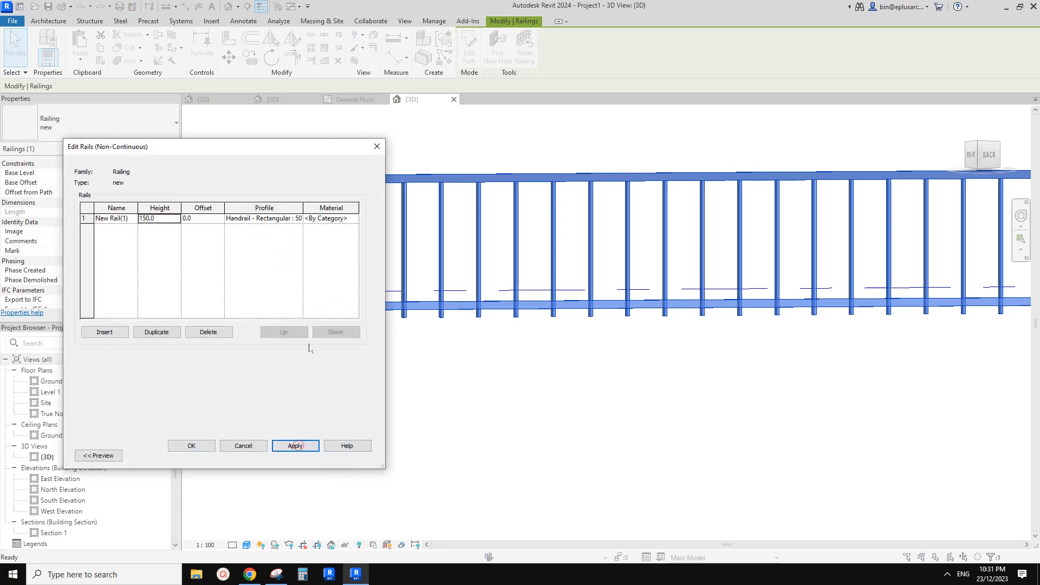
Change the lower rail's profile to Handrail - Circular : 40mm and accept the rail structure
{"action": "left_click", "coordinate": [292, 219]}
{"action": "left_click", "coordinate": [298, 218]}
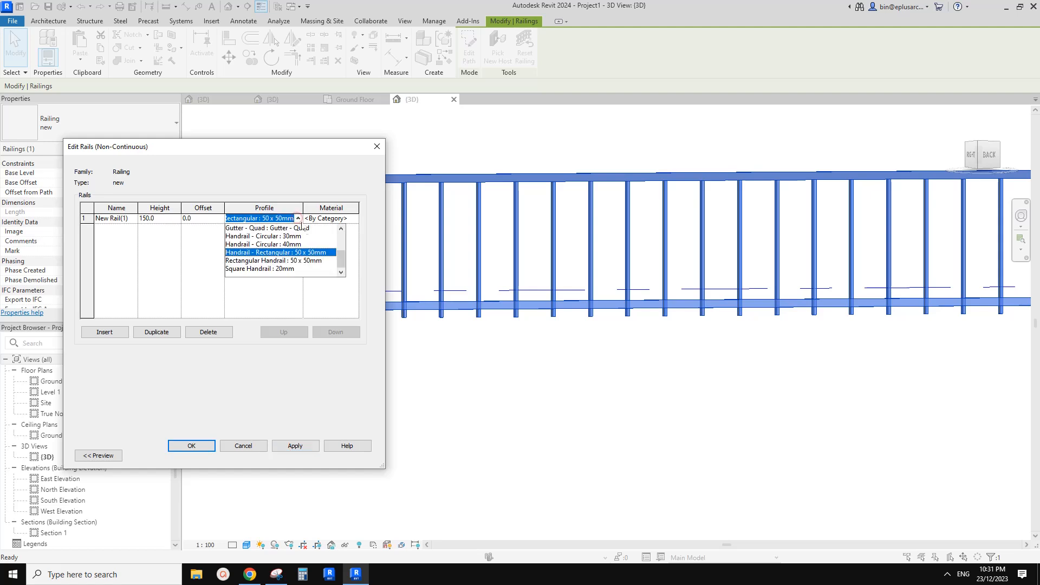
{"action": "left_click", "coordinate": [281, 244]}
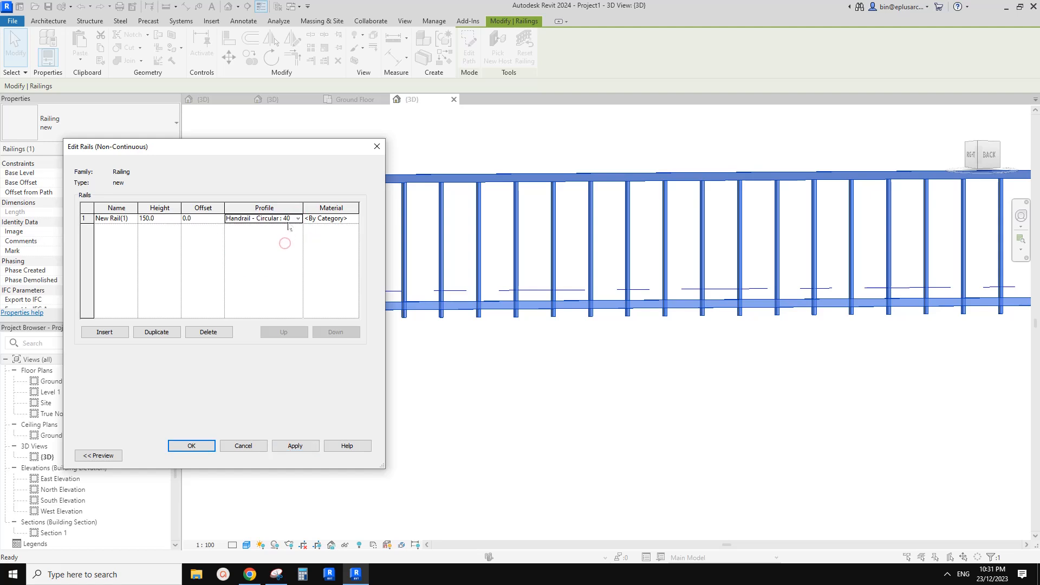
{"action": "left_click", "coordinate": [204, 443]}
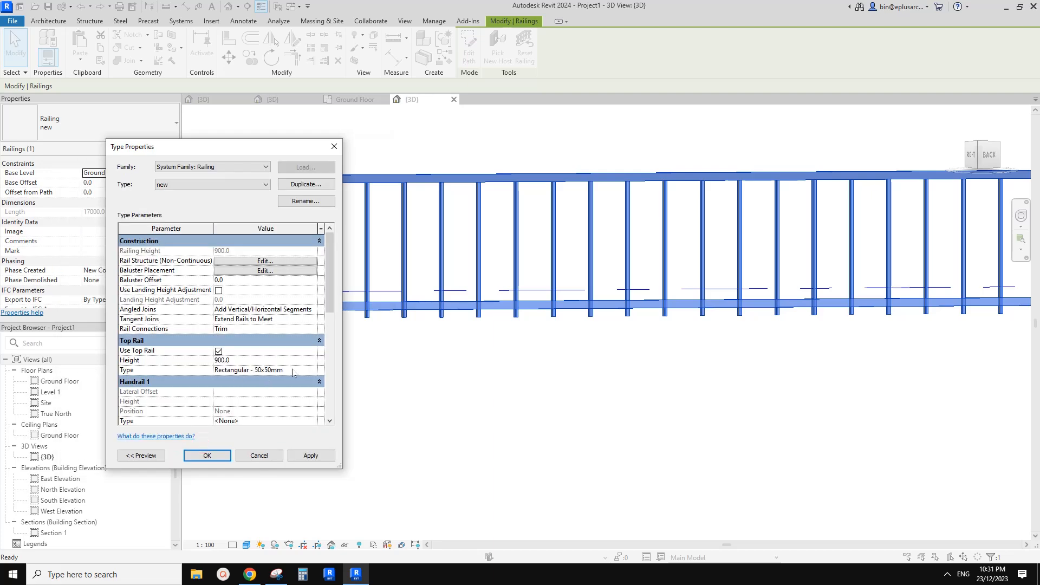
Set the new type's top rail to Metal - Circular - 40mm and apply the change to the railing
{"action": "left_click", "coordinate": [292, 369]}
{"action": "left_click", "coordinate": [313, 369]}
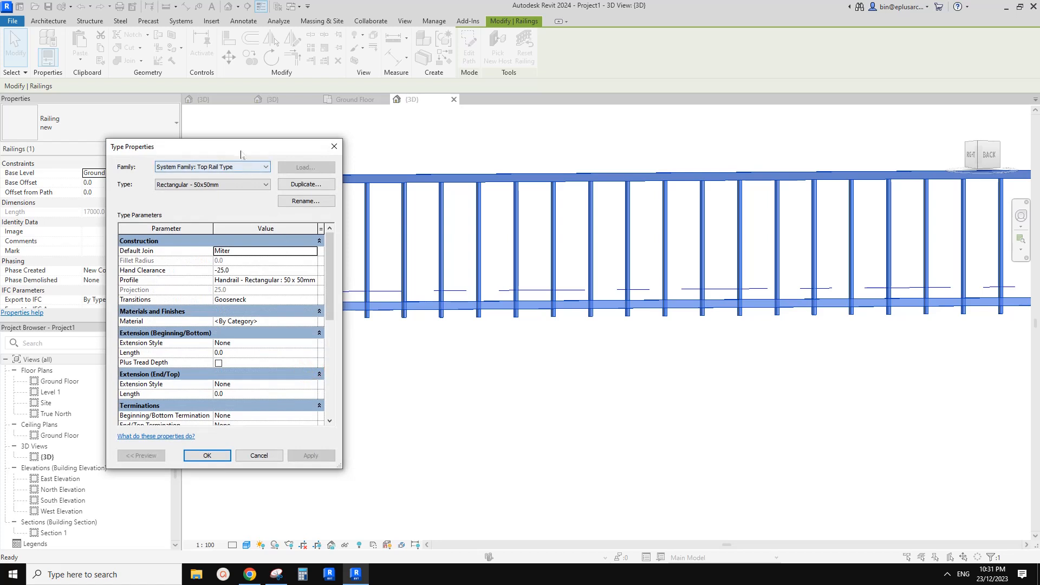
{"action": "left_click", "coordinate": [249, 195]}
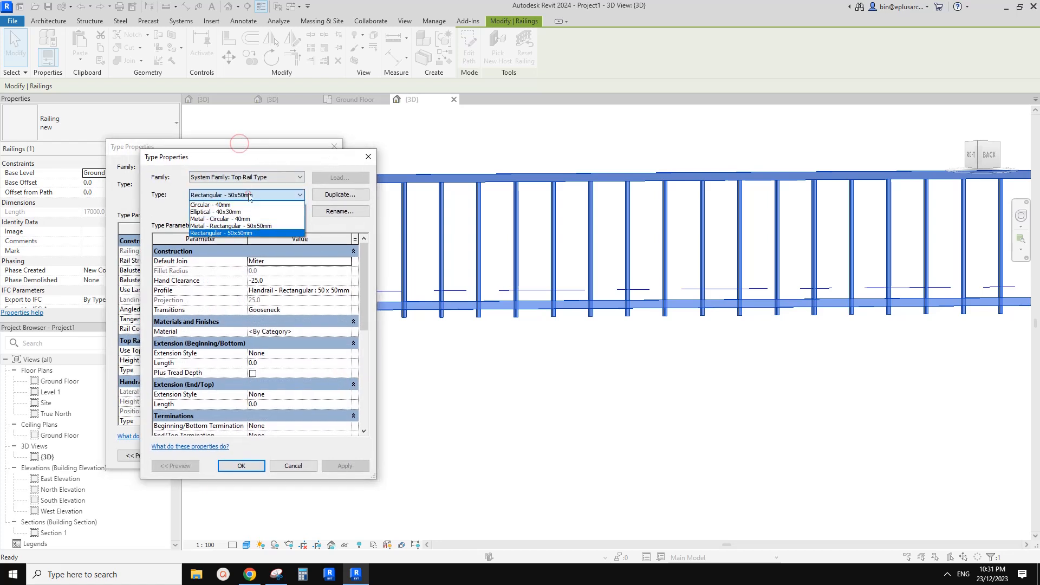
{"action": "left_click", "coordinate": [234, 219]}
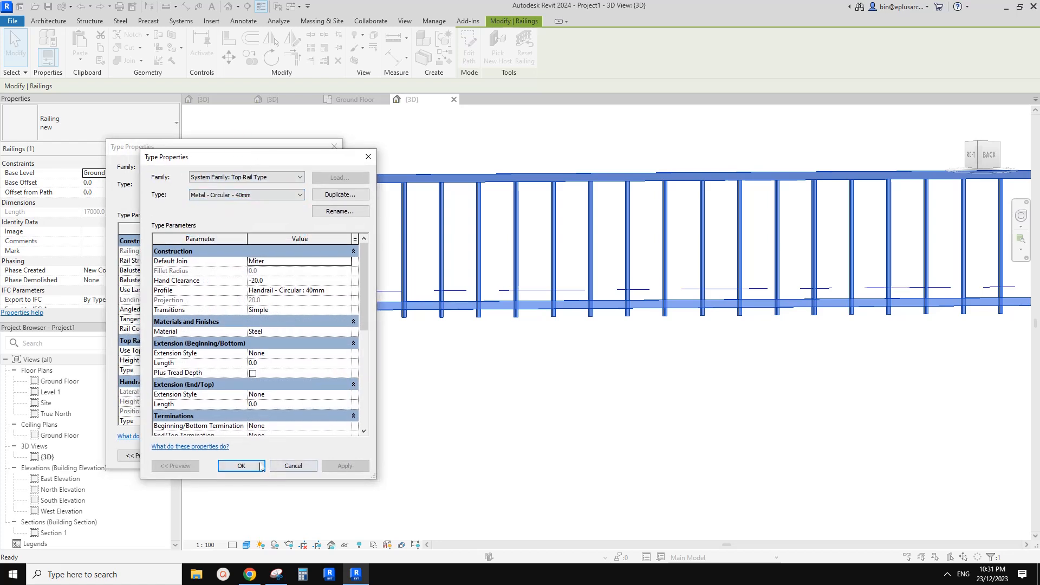
{"action": "left_click", "coordinate": [242, 465]}
{"action": "left_click", "coordinate": [310, 455]}
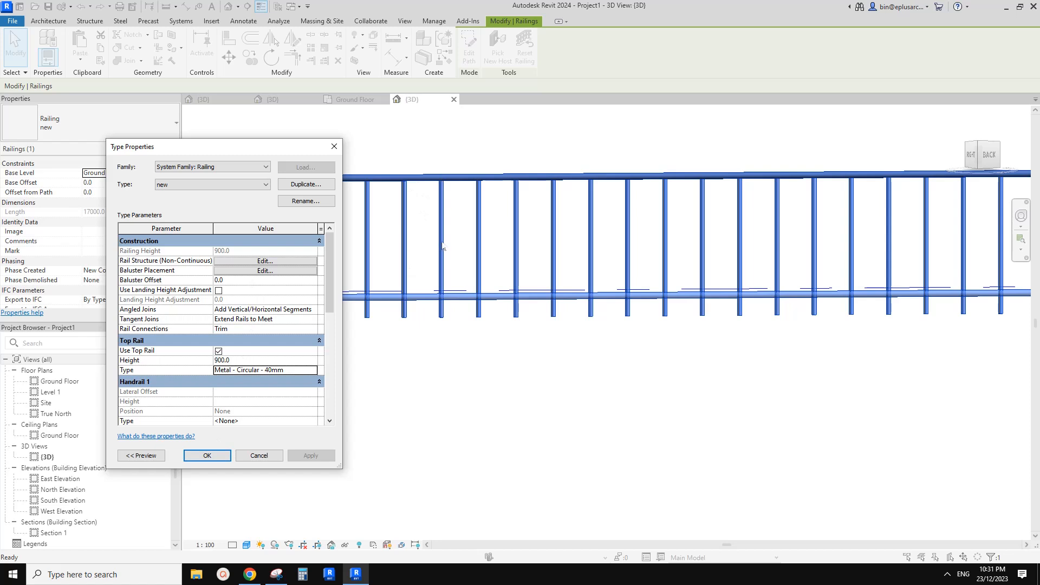
Compare the reference drawing in Google Docs with the railing in Revit, and review the type's top rail and handrail parameters
{"action": "left_click", "coordinate": [249, 574]}
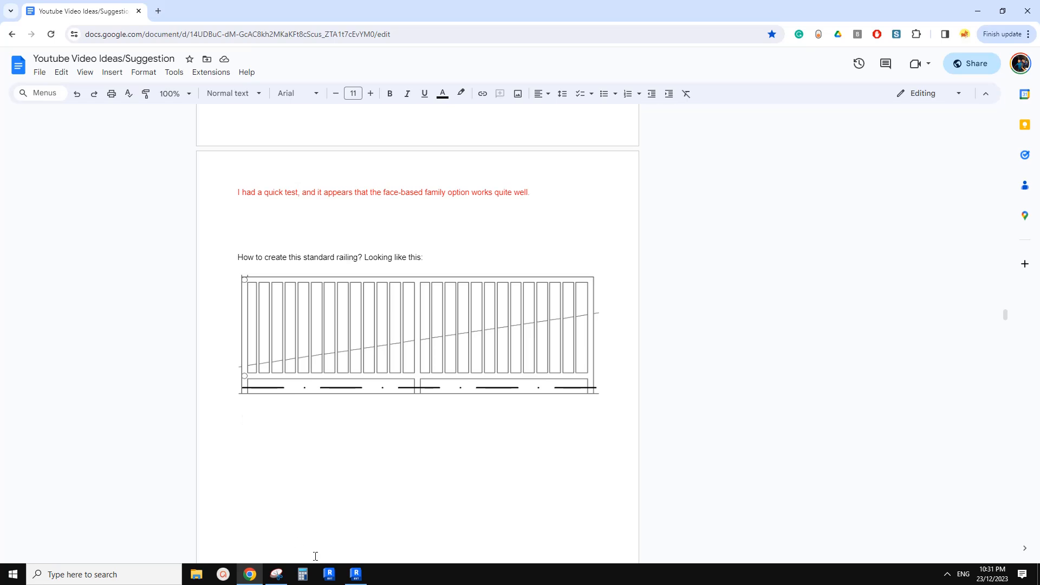
{"action": "left_click", "coordinate": [356, 574]}
{"action": "scroll", "coordinate": [243, 386], "scroll_direction": "down", "scroll_amount": 10}
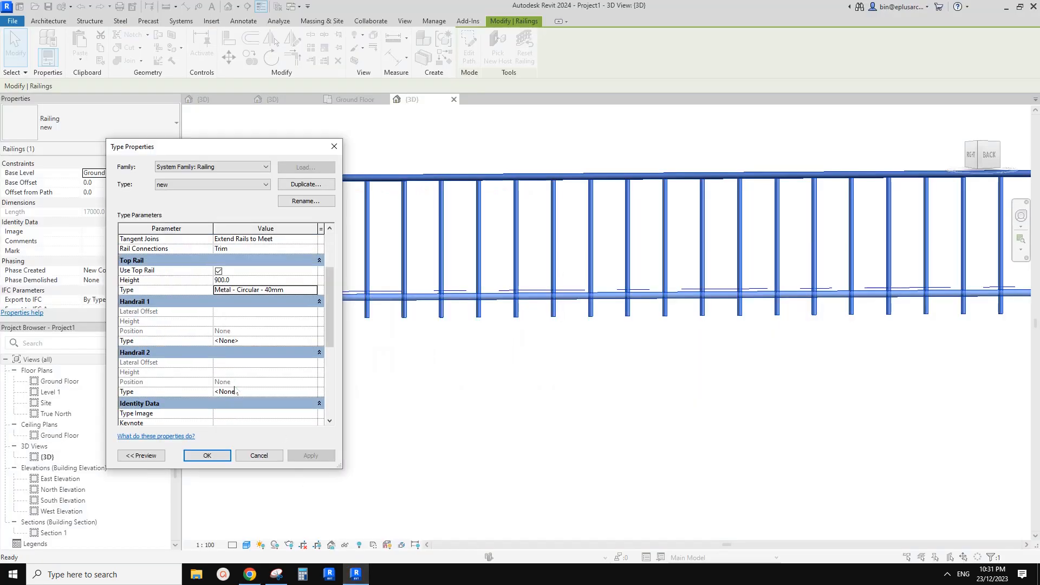
{"action": "scroll", "coordinate": [235, 391], "scroll_direction": "up", "scroll_amount": 8}
{"action": "scroll", "coordinate": [235, 391], "scroll_direction": "up", "scroll_amount": 1}
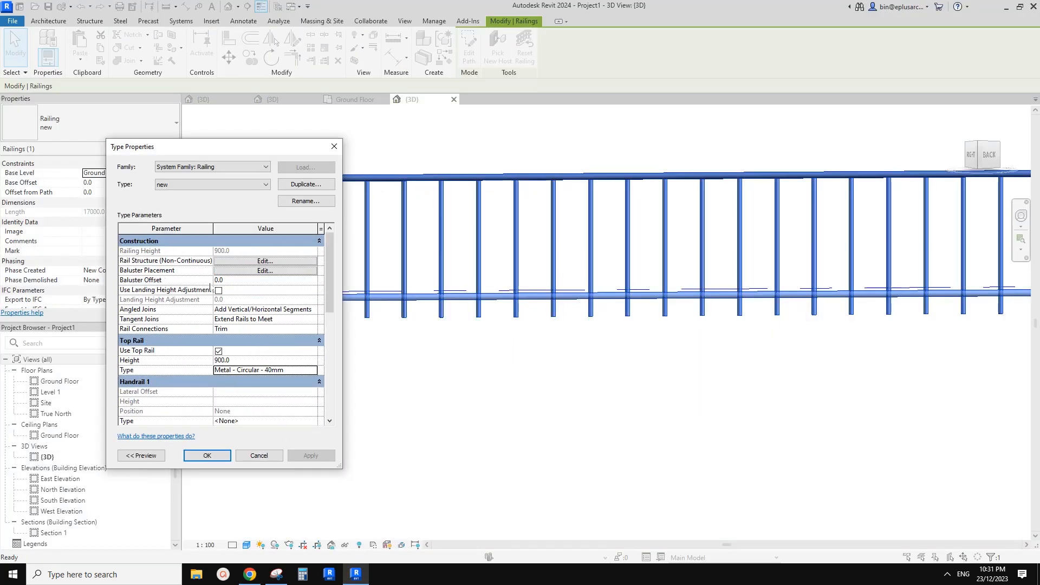
In the railing type's baluster placement, set the regular baluster's distance from previous to 100 in the main pattern
{"action": "left_click", "coordinate": [265, 270]}
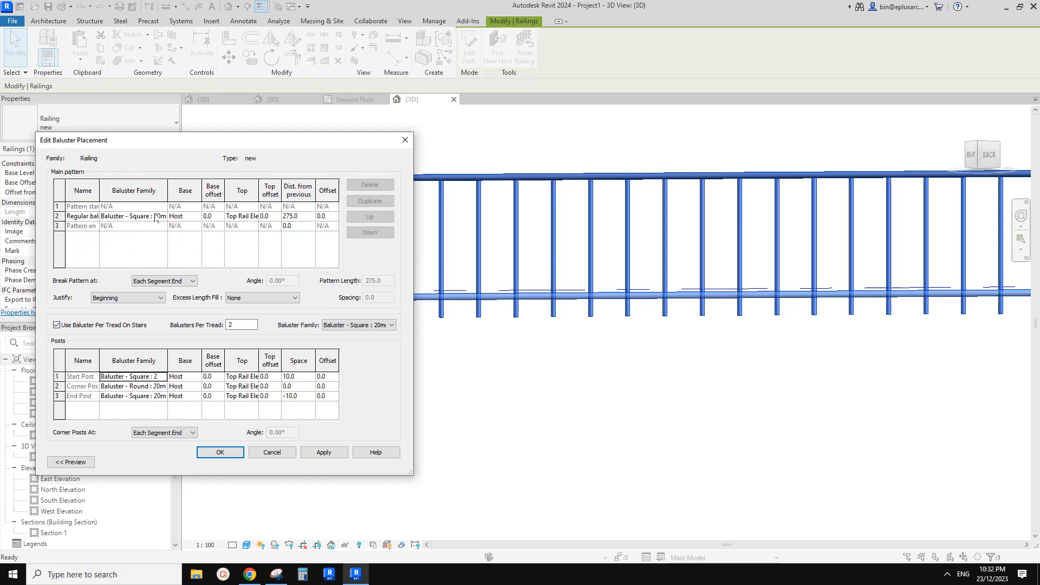
{"action": "left_click_drag", "start_coordinate": [229, 142], "coordinate": [250, 150]}
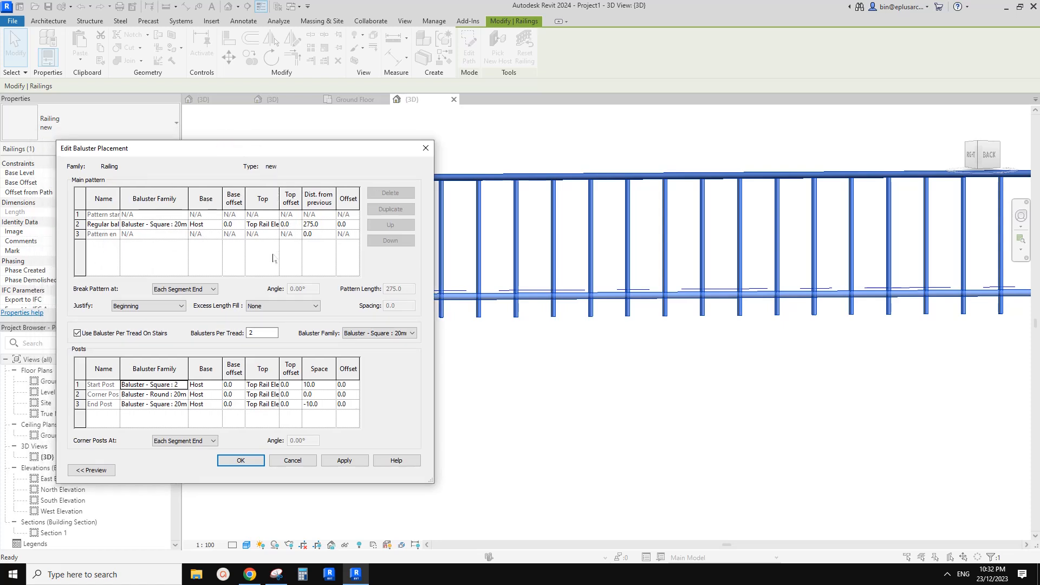
{"action": "left_click", "coordinate": [184, 224]}
{"action": "left_click", "coordinate": [184, 225]}
{"action": "left_click", "coordinate": [184, 224]}
{"action": "left_click", "coordinate": [184, 226]}
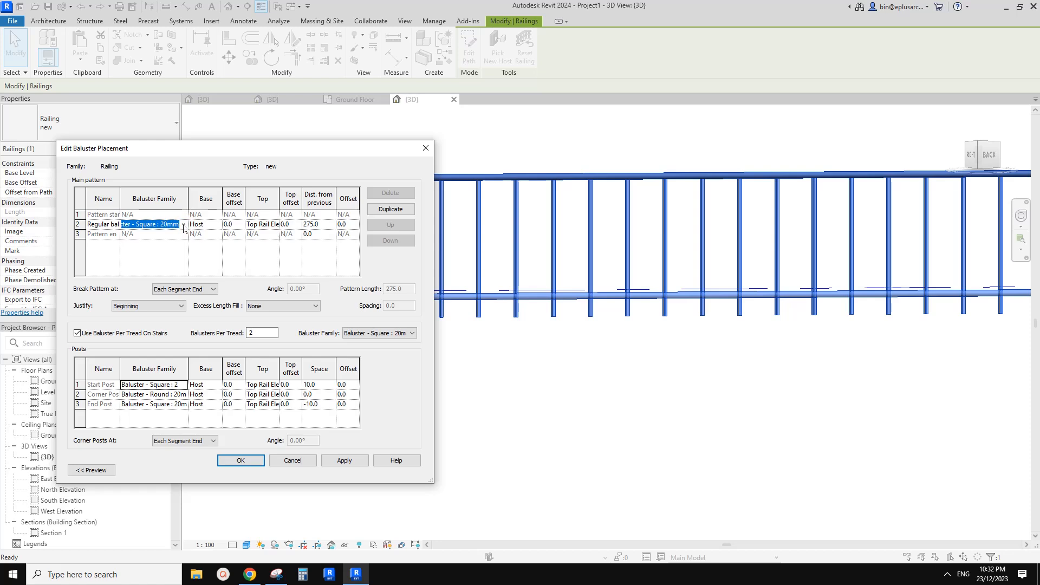
{"action": "left_click", "coordinate": [315, 224]}
{"action": "type", "text": "1"}
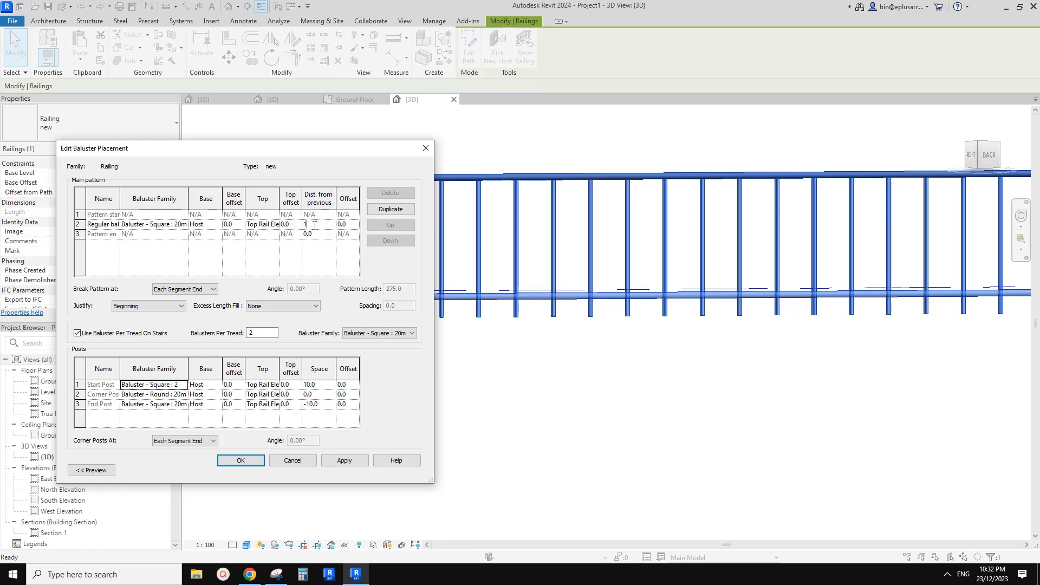
{"action": "type", "text": "00"}
{"action": "left_click", "coordinate": [284, 252]}
Change the start post's baluster family to Baluster - Round : 25mm and widen the family column to read the full name
{"action": "left_click", "coordinate": [163, 390]}
{"action": "left_click", "coordinate": [183, 385]}
{"action": "scroll", "coordinate": [197, 423], "scroll_direction": "down", "scroll_amount": 1}
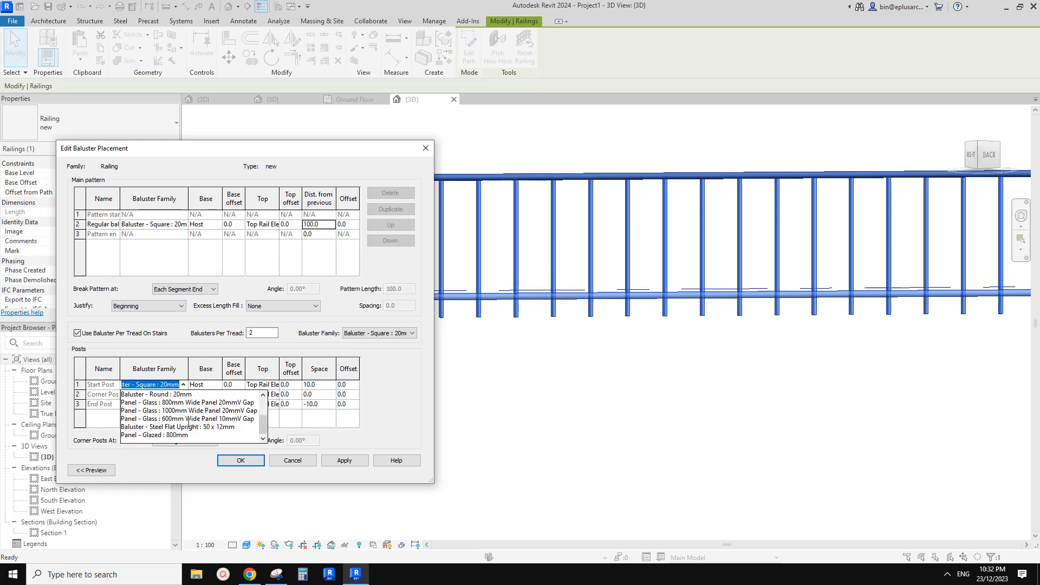
{"action": "scroll", "coordinate": [191, 424], "scroll_direction": "up", "scroll_amount": 2}
{"action": "scroll", "coordinate": [191, 430], "scroll_direction": "down", "scroll_amount": 2}
{"action": "scroll", "coordinate": [189, 436], "scroll_direction": "up", "scroll_amount": 2}
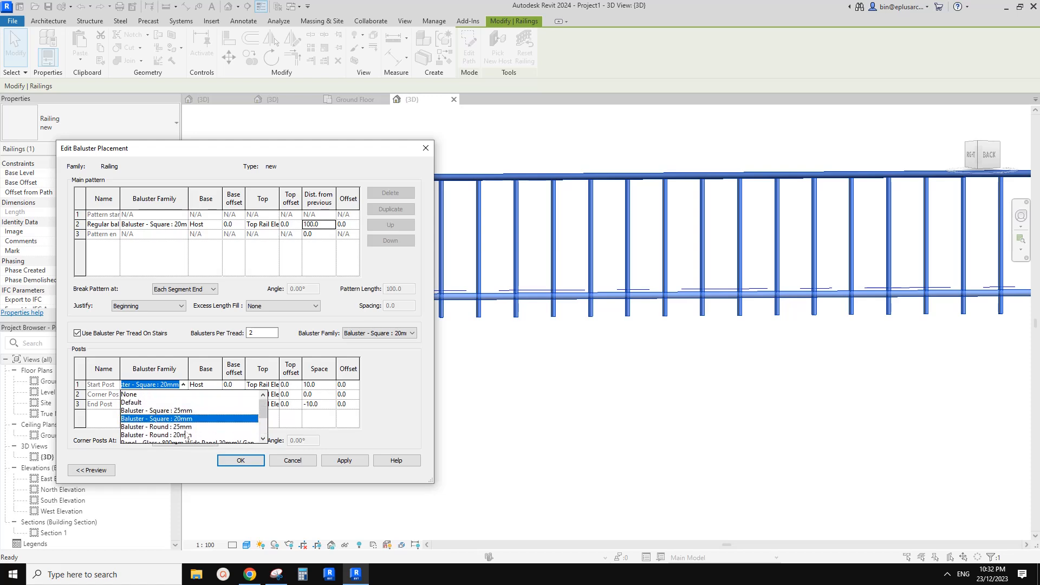
{"action": "left_click", "coordinate": [174, 410]}
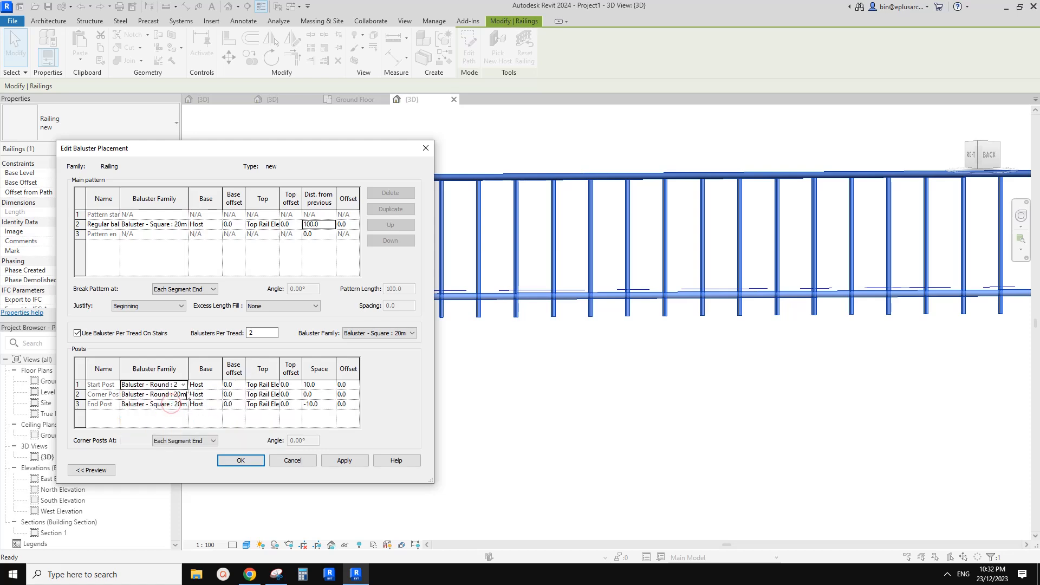
{"action": "double_click", "coordinate": [189, 369]}
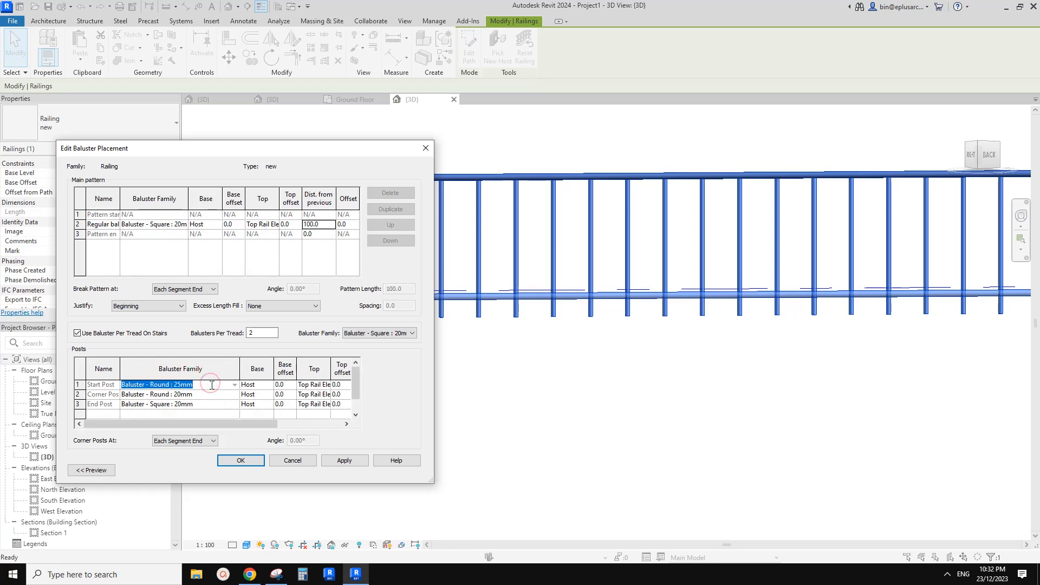
Assign Baluster - Round : 25mm to the corner post and the end post as well, and accept the baluster placement
{"action": "left_click", "coordinate": [208, 395]}
{"action": "type", "text": "Baluster - Round : 25mm"}
{"action": "left_click", "coordinate": [205, 389]}
{"action": "left_click", "coordinate": [208, 404]}
{"action": "type", "text": "Baluster - Round : 25mm"}
{"action": "left_click", "coordinate": [214, 390]}
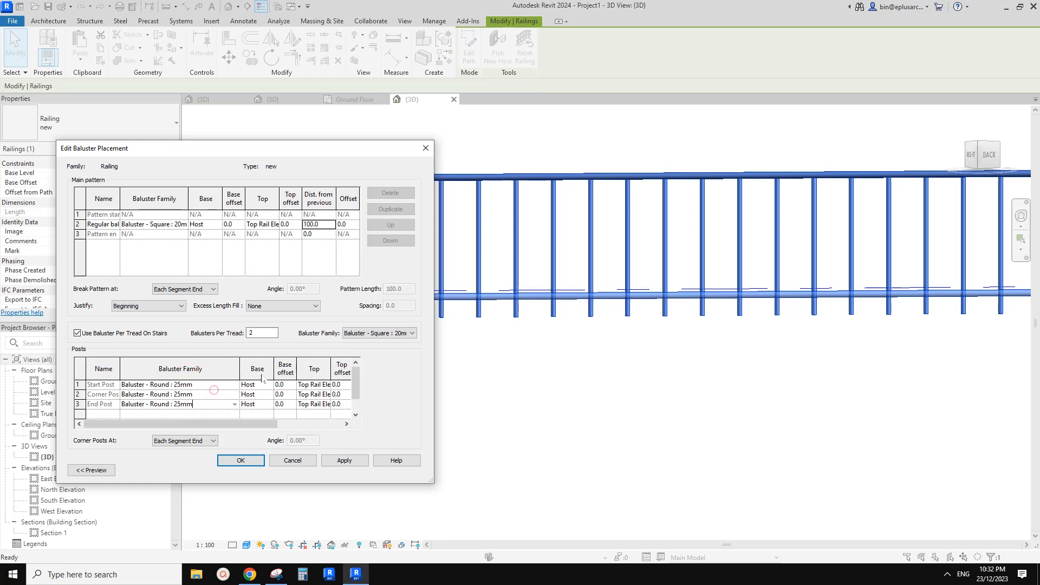
{"action": "left_click", "coordinate": [240, 460]}
Set the regular baluster's base to New Rail(1) in the baluster placement and apply the change to the railing type
{"action": "left_click", "coordinate": [282, 278]}
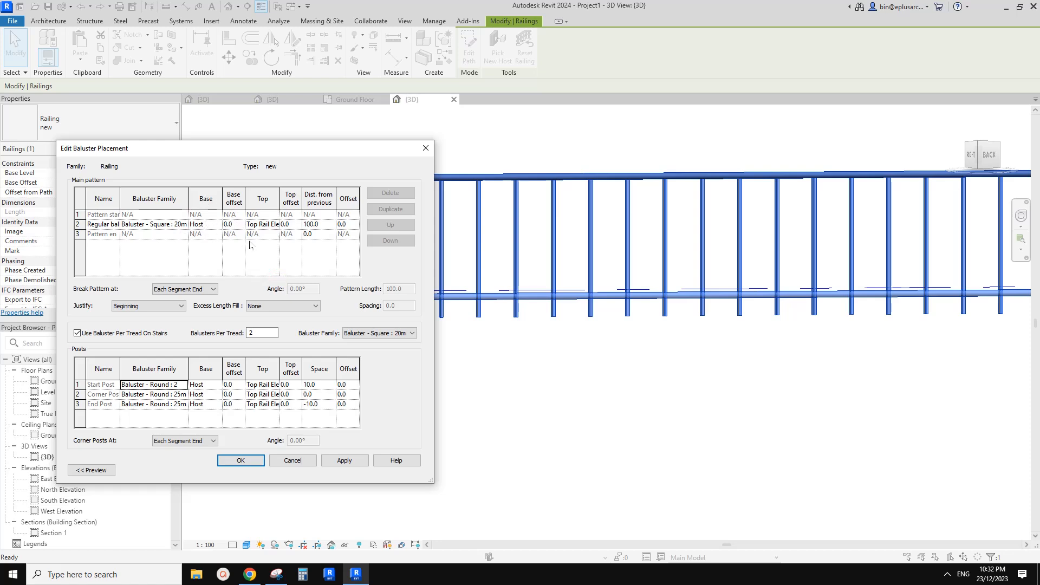
{"action": "left_click", "coordinate": [216, 224]}
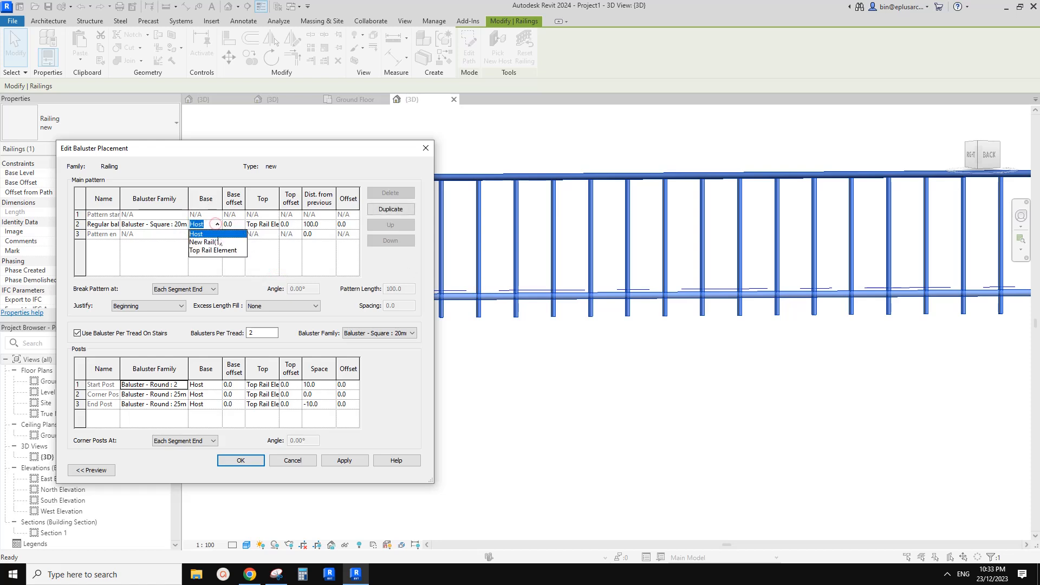
{"action": "left_click", "coordinate": [201, 243]}
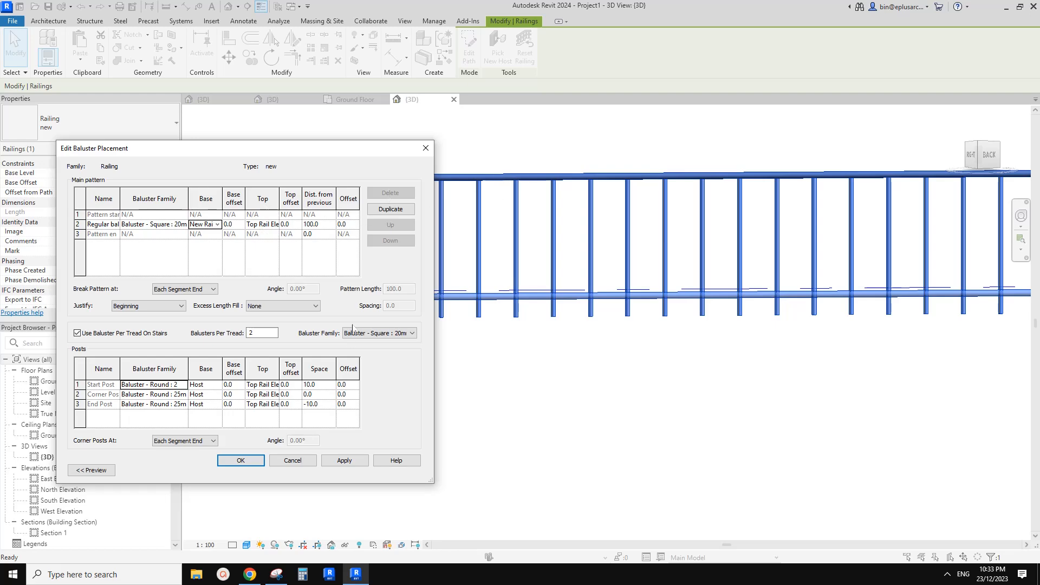
{"action": "left_click", "coordinate": [229, 458]}
{"action": "left_click", "coordinate": [335, 464]}
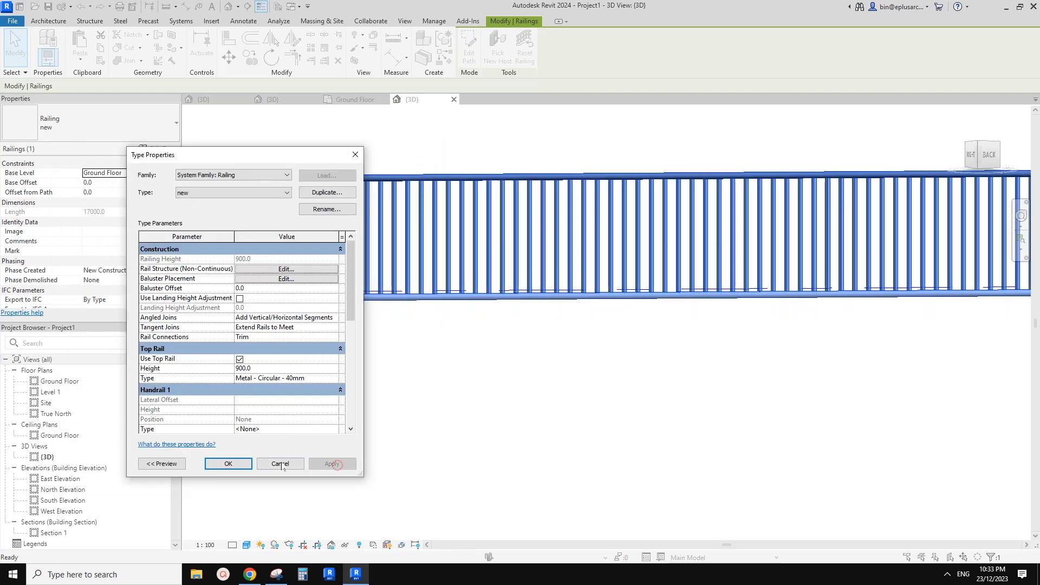
{"action": "left_click", "coordinate": [230, 465]}
Inspect the whole railing in the 3D view, checking the balusters between the rails and the posts at both ends
{"action": "scroll", "coordinate": [427, 383], "scroll_direction": "down", "scroll_amount": 3}
{"action": "middle_click_drag", "start_coordinate": [428, 383], "coordinate": [369, 365]}
{"action": "scroll", "coordinate": [369, 365], "scroll_direction": "down", "scroll_amount": 1}
{"action": "left_click", "coordinate": [387, 367]}
{"action": "scroll", "coordinate": [404, 369], "scroll_direction": "down", "scroll_amount": 3}
{"action": "middle_click_drag", "start_coordinate": [474, 374], "coordinate": [423, 352], "text": "shift"}
{"action": "scroll", "coordinate": [422, 344], "scroll_direction": "down", "scroll_amount": 2}
{"action": "scroll", "coordinate": [376, 332], "scroll_direction": "up", "scroll_amount": 1}
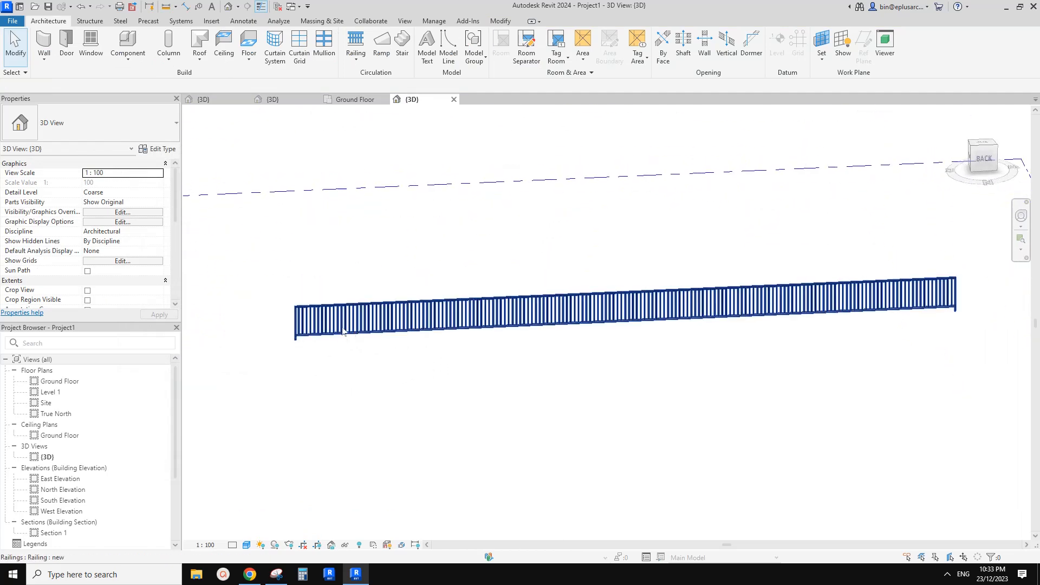
{"action": "middle_click_drag", "start_coordinate": [496, 337], "coordinate": [499, 355]}
Review the railing's type parameters and the start, corner and end post settings in its baluster placement
{"action": "left_click", "coordinate": [413, 343]}
{"action": "left_click", "coordinate": [167, 150]}
{"action": "scroll", "coordinate": [295, 306], "scroll_direction": "down", "scroll_amount": 4}
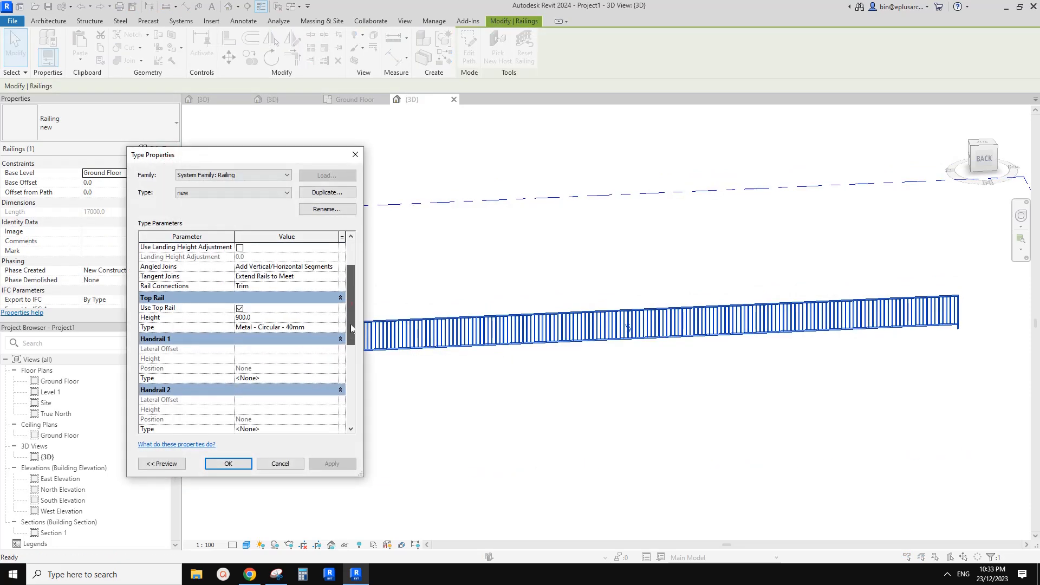
{"action": "scroll", "coordinate": [295, 307], "scroll_direction": "up", "scroll_amount": 4}
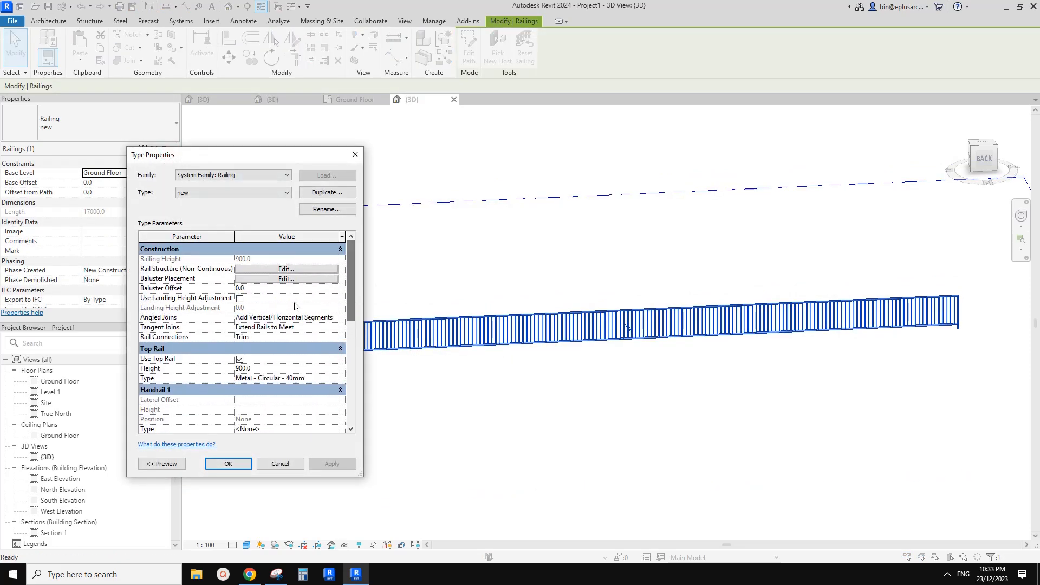
{"action": "left_click", "coordinate": [286, 278]}
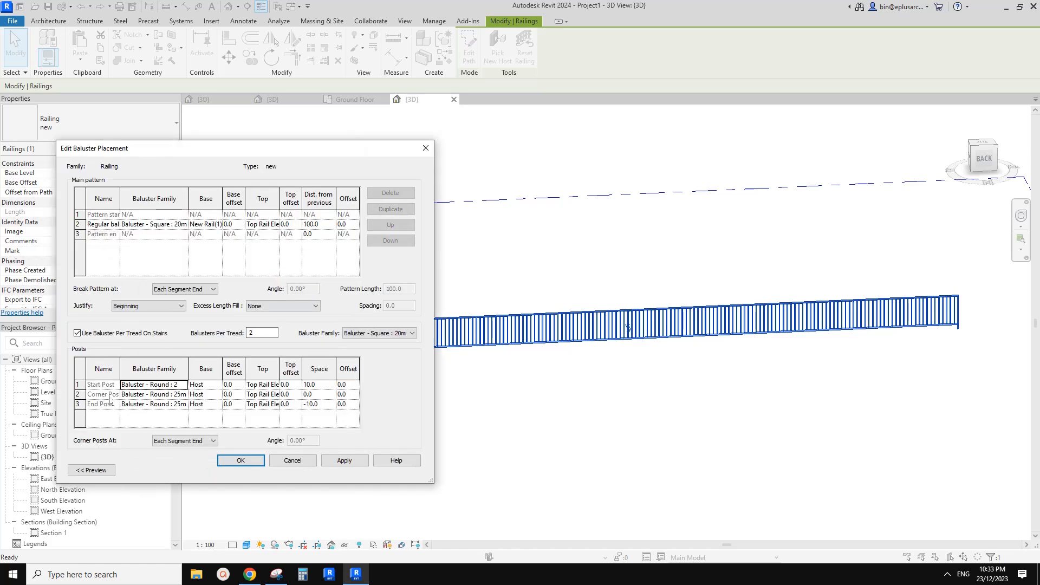
{"action": "left_click", "coordinate": [253, 459]}
{"action": "left_click", "coordinate": [234, 466]}
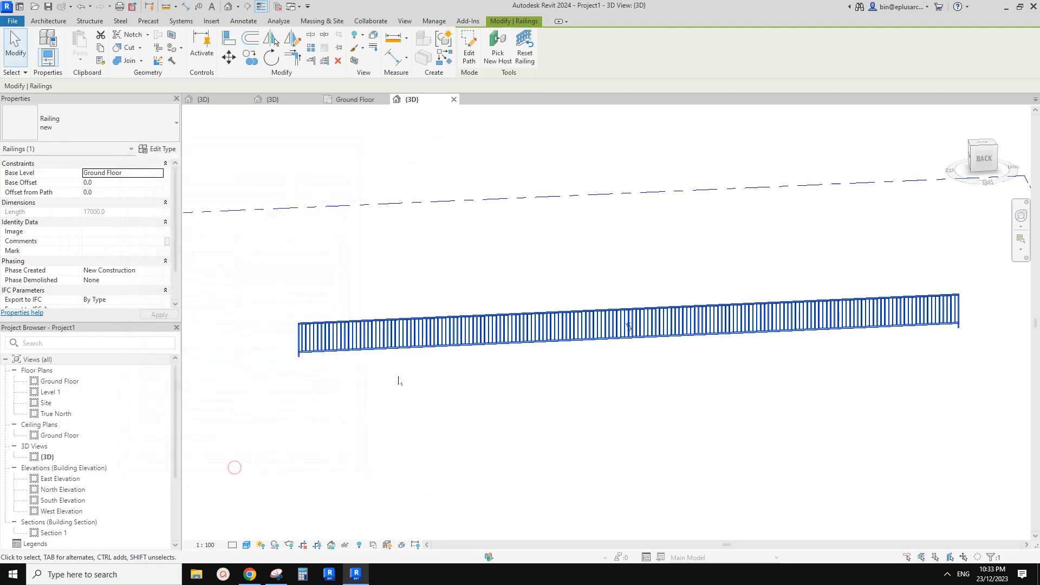
Edit the railing's path, split its line at roughly even intervals into about a dozen segments, and finish the sketch
{"action": "left_click", "coordinate": [469, 47]}
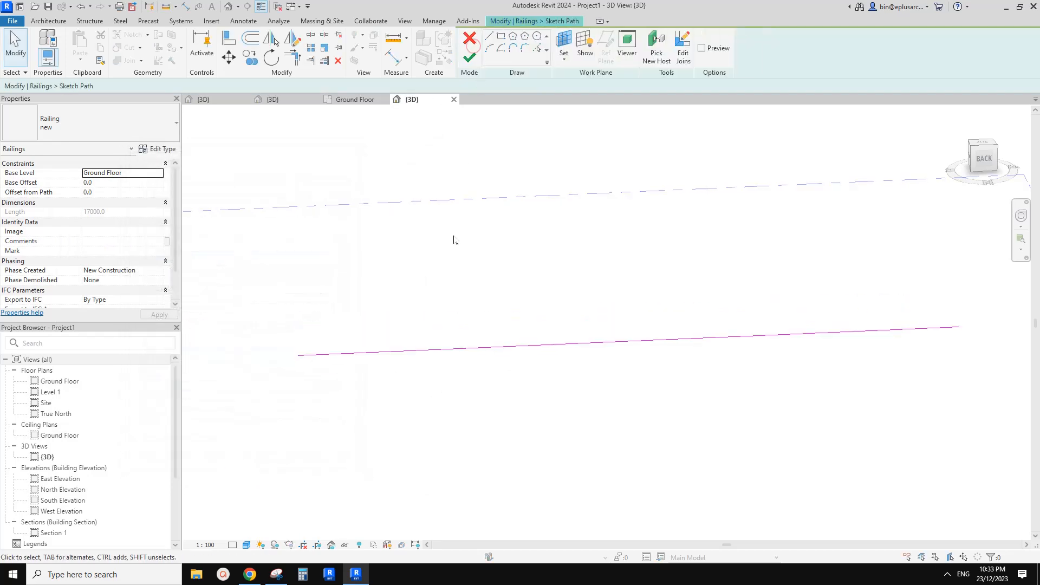
{"action": "left_click", "coordinate": [354, 350]}
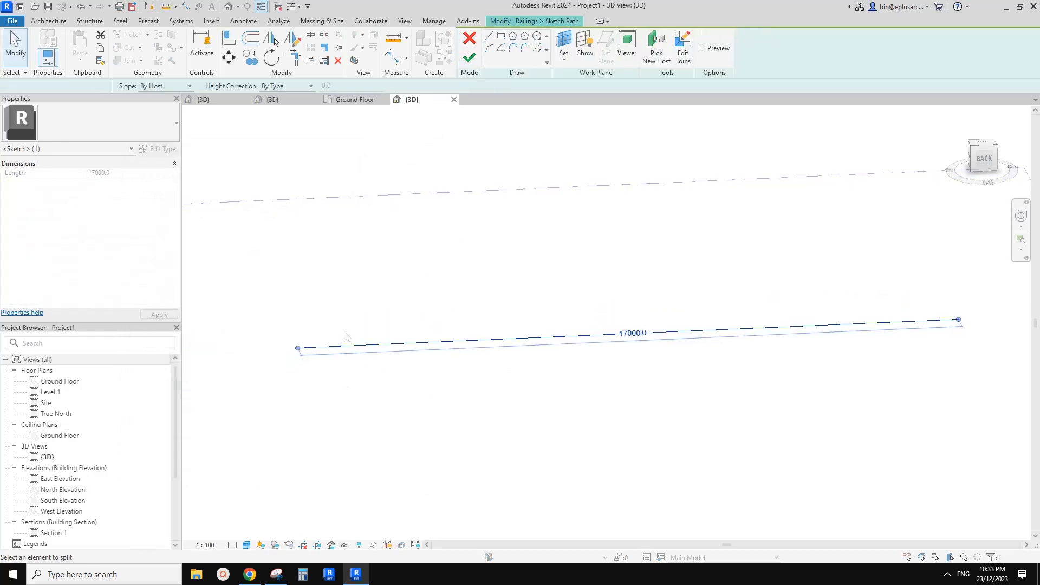
{"action": "key", "text": "s"}
{"action": "key", "text": "l"}
{"action": "scroll", "coordinate": [354, 346], "scroll_direction": "up", "scroll_amount": 1}
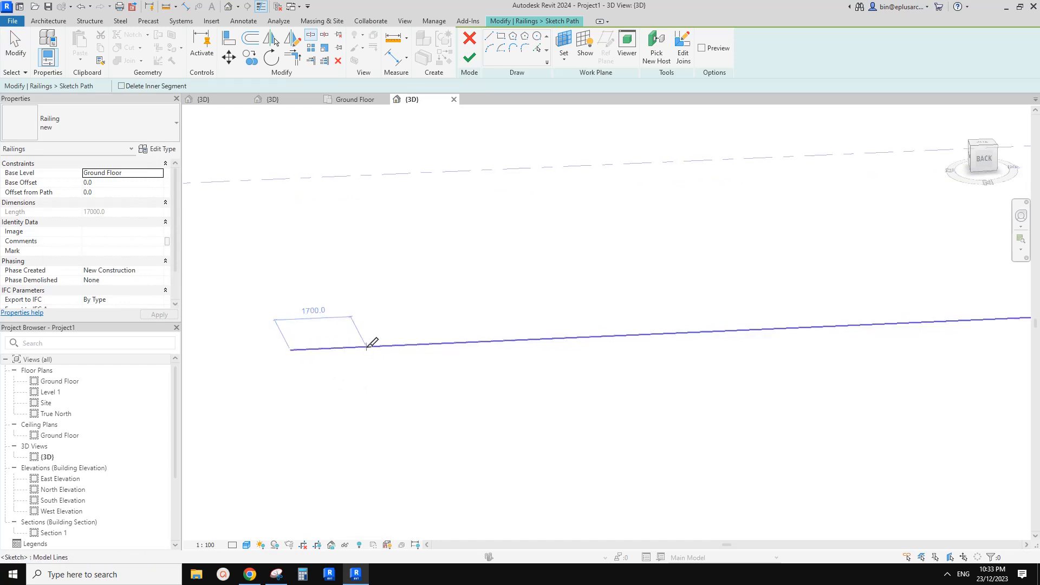
{"action": "left_click", "coordinate": [398, 345]}
{"action": "left_click", "coordinate": [464, 343]}
{"action": "left_click", "coordinate": [530, 339]}
{"action": "left_click", "coordinate": [593, 335]}
{"action": "middle_click_drag", "start_coordinate": [676, 332], "coordinate": [524, 335]}
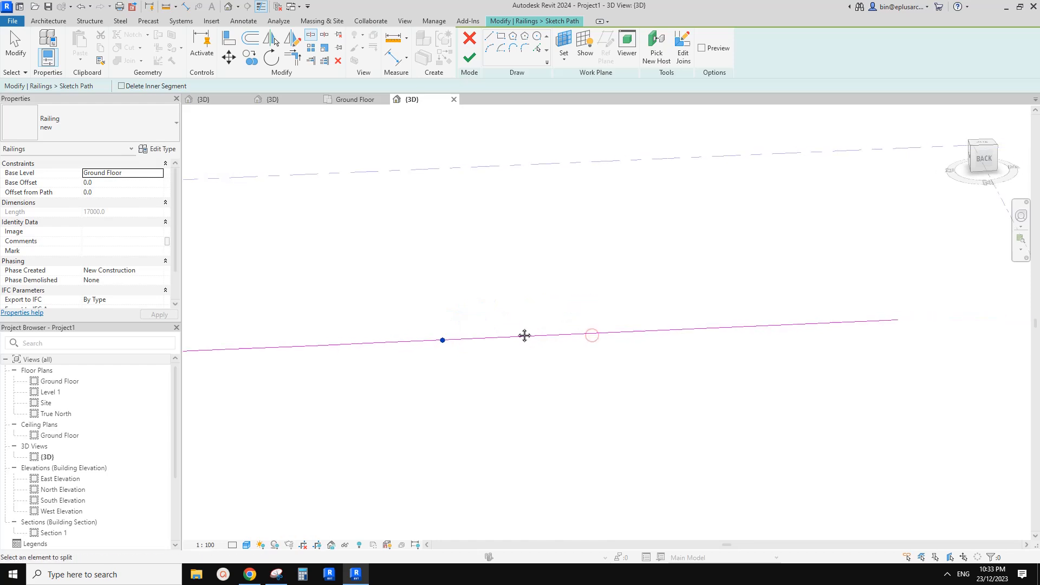
{"action": "left_click", "coordinate": [504, 337]}
{"action": "left_click", "coordinate": [576, 335]}
{"action": "left_click", "coordinate": [648, 331]}
{"action": "left_click", "coordinate": [710, 328]}
{"action": "left_click", "coordinate": [782, 325]}
{"action": "left_click", "coordinate": [840, 322]}
{"action": "key", "text": "Escape"}
{"action": "scroll", "coordinate": [509, 236], "scroll_direction": "down", "scroll_amount": 1}
{"action": "middle_click_drag", "start_coordinate": [509, 236], "coordinate": [592, 230]}
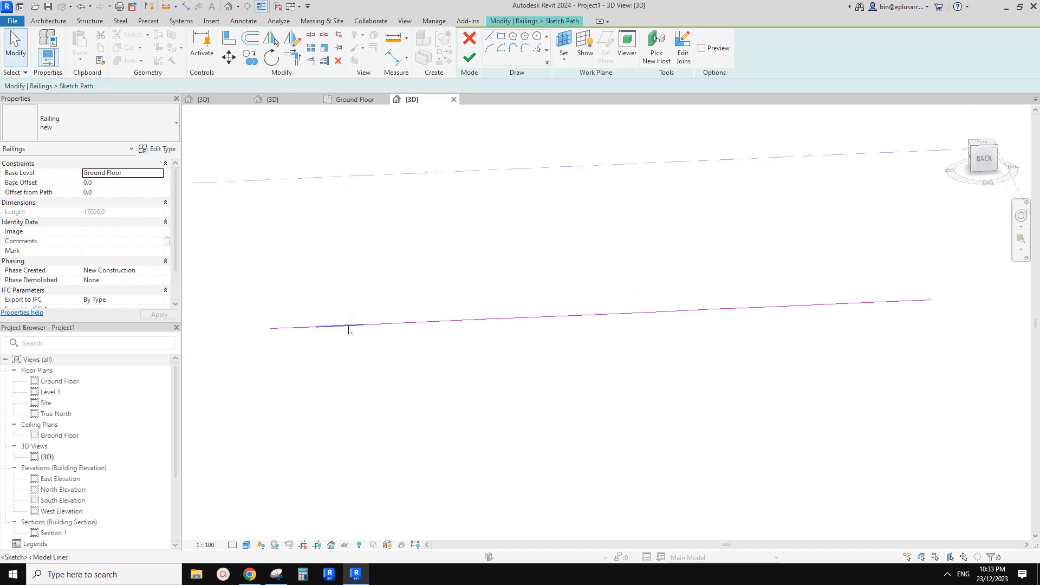
{"action": "left_click", "coordinate": [469, 57]}
Inspect the posts along the split railing and review the corner post setting in its type's baluster placement
{"action": "scroll", "coordinate": [545, 178], "scroll_direction": "up", "scroll_amount": 1}
{"action": "left_click", "coordinate": [492, 397]}
{"action": "middle_click_drag", "start_coordinate": [310, 384], "coordinate": [350, 379]}
{"action": "scroll", "coordinate": [350, 378], "scroll_direction": "up", "scroll_amount": 4}
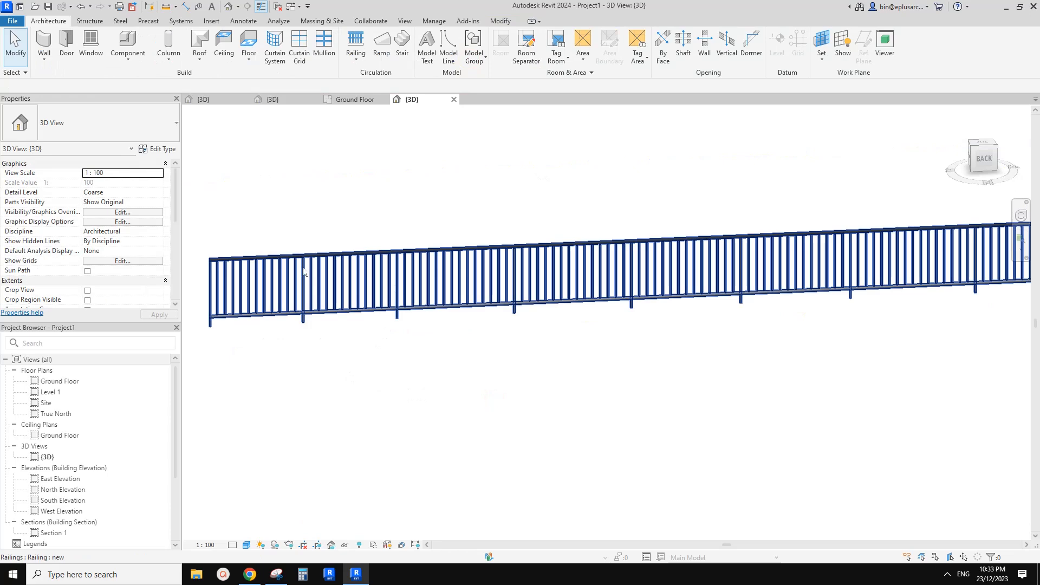
{"action": "left_click", "coordinate": [157, 148]}
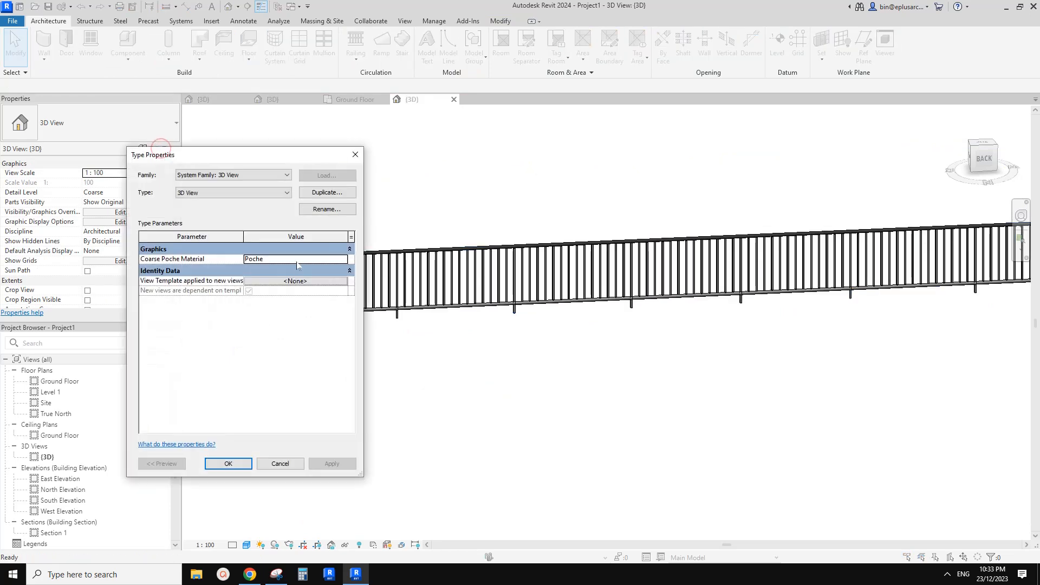
{"action": "key", "text": "Escape"}
{"action": "left_click", "coordinate": [338, 260]}
{"action": "left_click", "coordinate": [166, 151]}
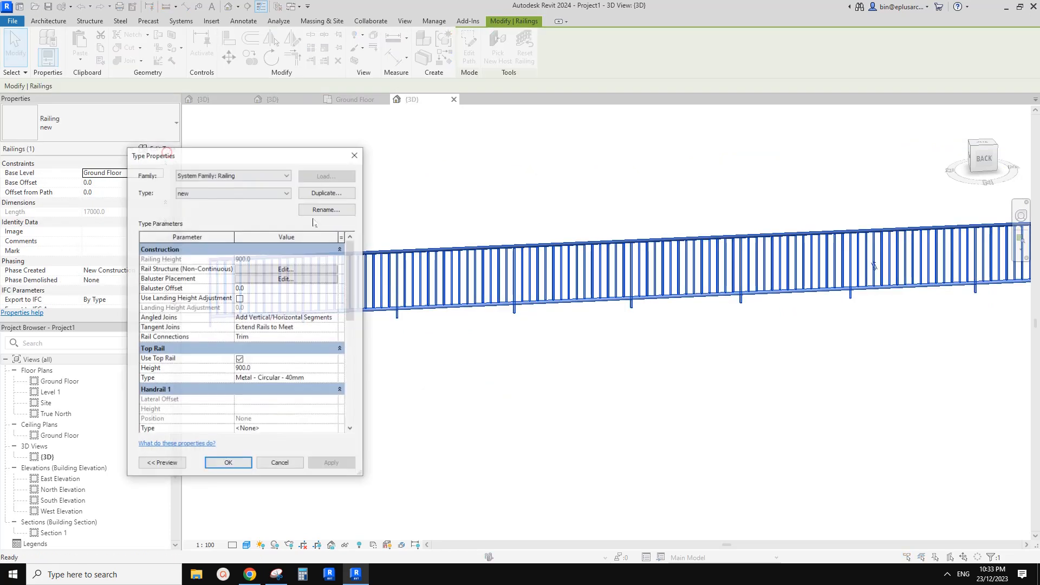
{"action": "left_click", "coordinate": [298, 279]}
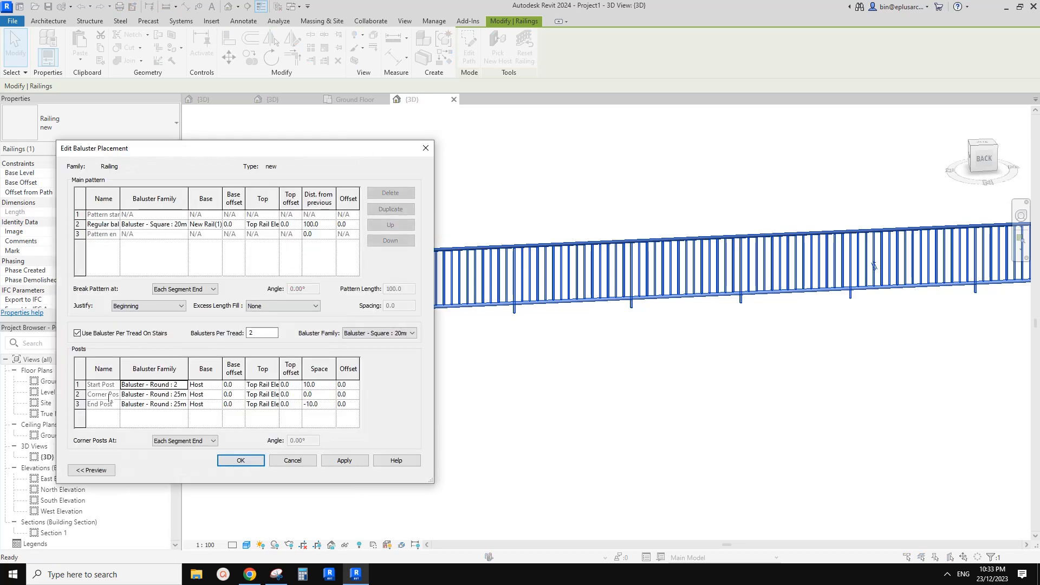
{"action": "left_click", "coordinate": [261, 463]}
{"action": "left_click", "coordinate": [245, 462]}
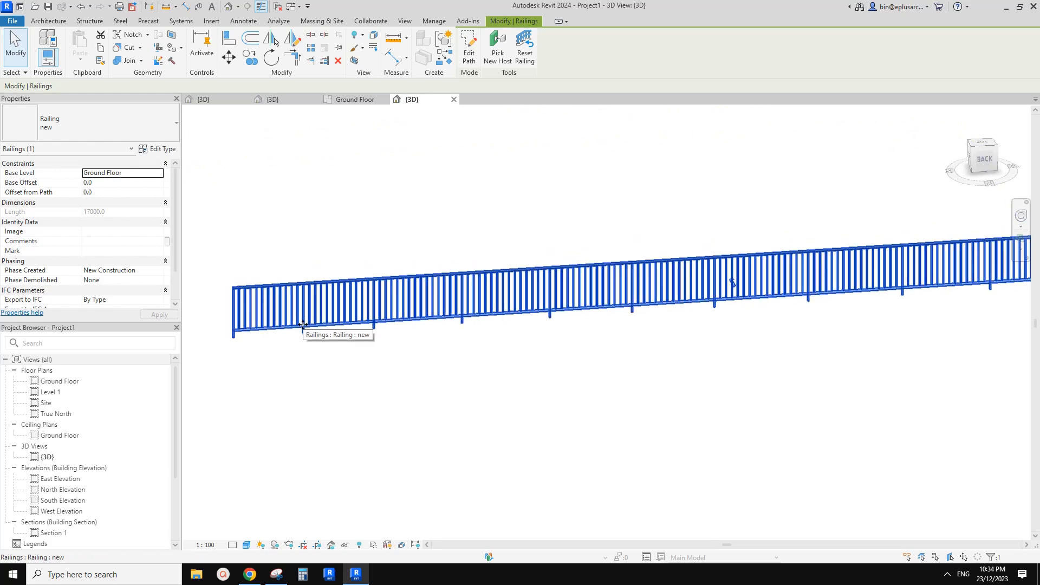
Examine the railing's posts and lower rail up close and compare them with the reference drawing in Google Docs
{"action": "middle_click_drag", "start_coordinate": [301, 332], "coordinate": [625, 344], "text": "shift"}
{"action": "scroll", "coordinate": [542, 320], "scroll_direction": "up", "scroll_amount": 6}
{"action": "middle_click_drag", "start_coordinate": [537, 320], "coordinate": [491, 291], "text": "shift"}
{"action": "scroll", "coordinate": [491, 292], "scroll_direction": "down", "scroll_amount": 3}
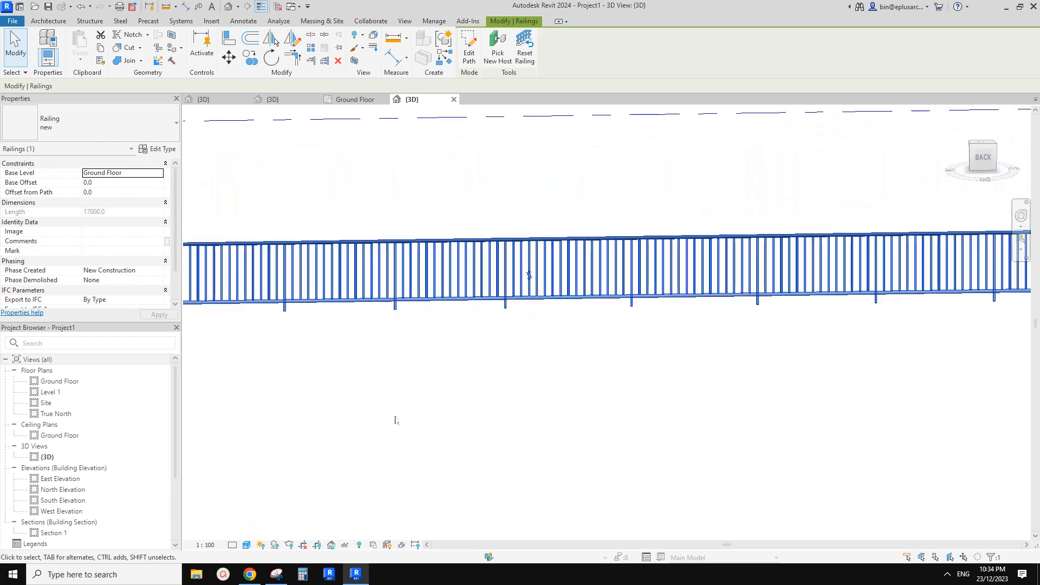
{"action": "left_click", "coordinate": [249, 574]}
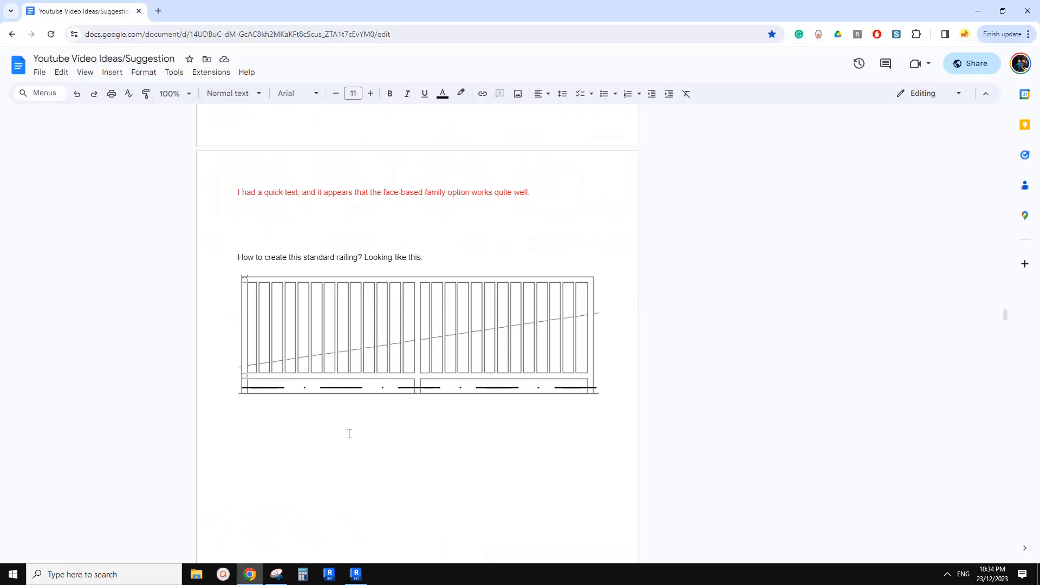
{"action": "left_click", "coordinate": [356, 574]}
Copy the railing to a parallel position a short distance in front of the original
{"action": "scroll", "coordinate": [401, 416], "scroll_direction": "down", "scroll_amount": 3}
{"action": "middle_click_drag", "start_coordinate": [416, 356], "coordinate": [442, 385], "text": "shift"}
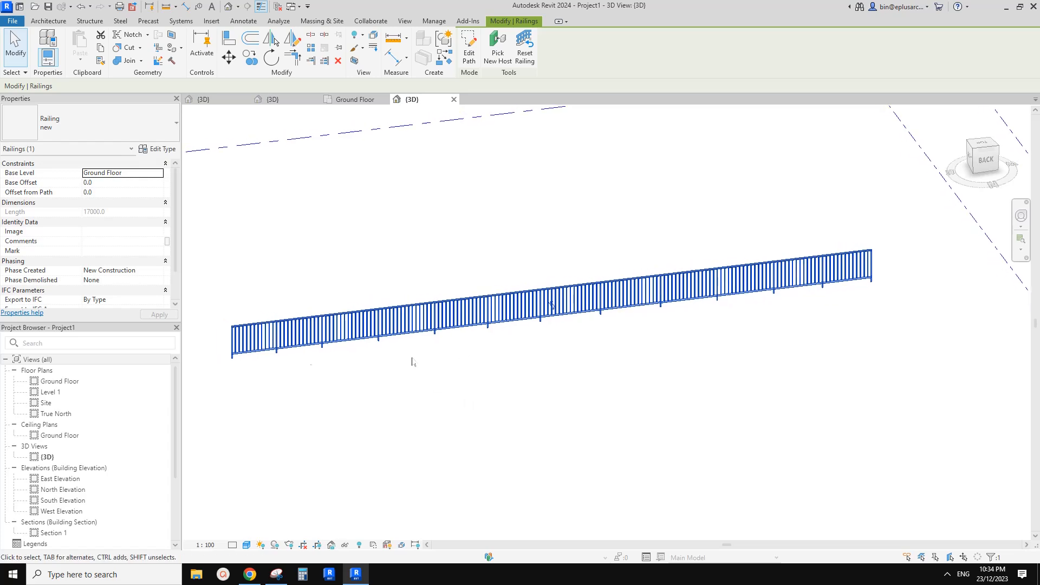
{"action": "middle_click_drag", "start_coordinate": [428, 344], "coordinate": [394, 319], "text": "shift"}
{"action": "key", "text": "c"}
{"action": "key", "text": "o"}
{"action": "left_click", "coordinate": [394, 296]}
{"action": "left_click", "coordinate": [417, 334]}
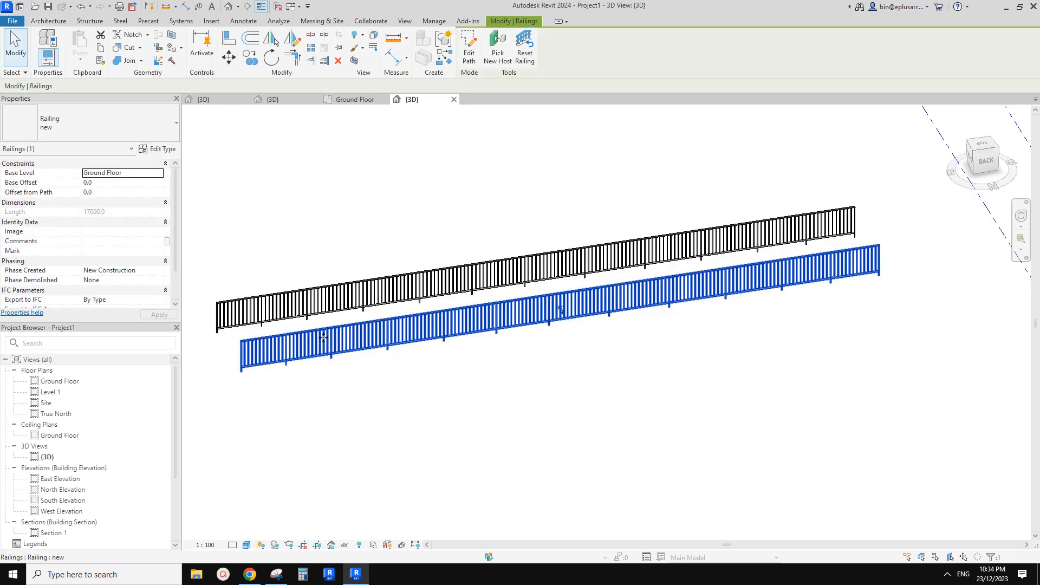
Duplicate the copied railing's type under the name new 2 and accept the type properties
{"action": "left_click", "coordinate": [162, 149]}
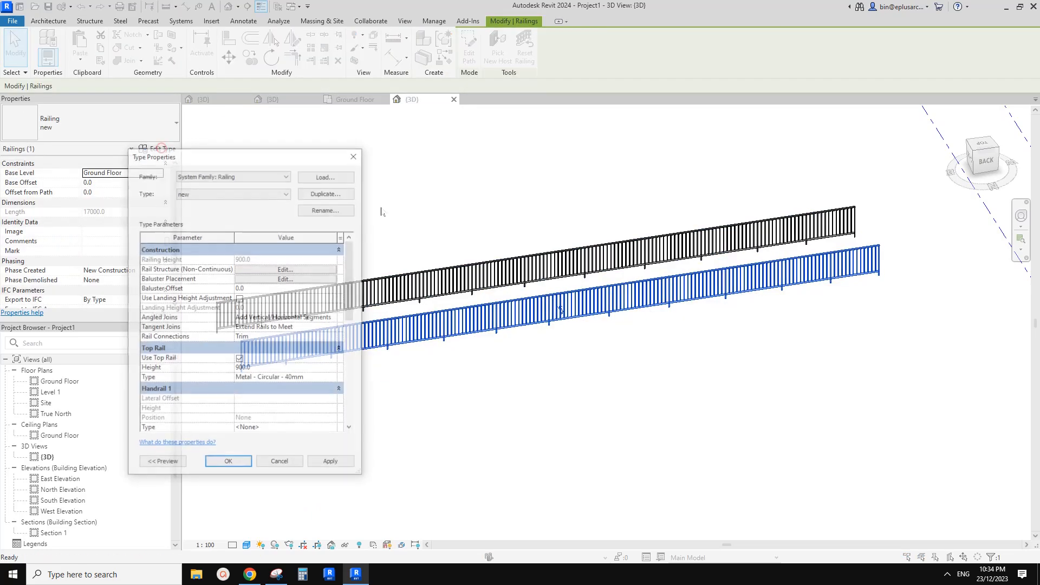
{"action": "left_click", "coordinate": [325, 192]}
{"action": "left_click", "coordinate": [215, 340]}
{"action": "left_click", "coordinate": [228, 463]}
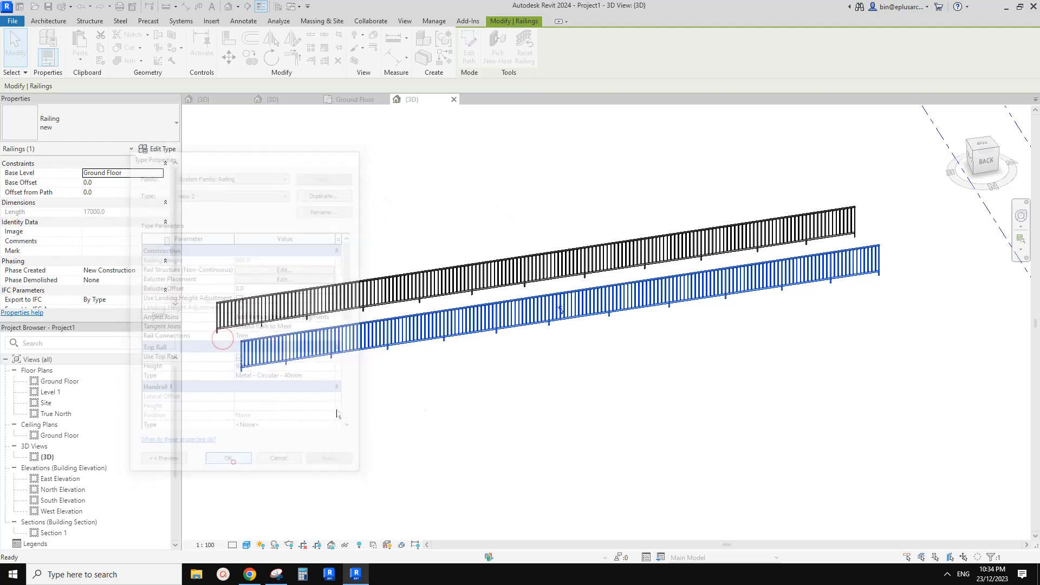
{"action": "left_click", "coordinate": [402, 391]}
Review the type properties of the front railing copy and accept them
{"action": "left_click", "coordinate": [560, 310]}
{"action": "scroll", "coordinate": [560, 310], "scroll_direction": "up", "scroll_amount": 3}
{"action": "left_click", "coordinate": [154, 148]}
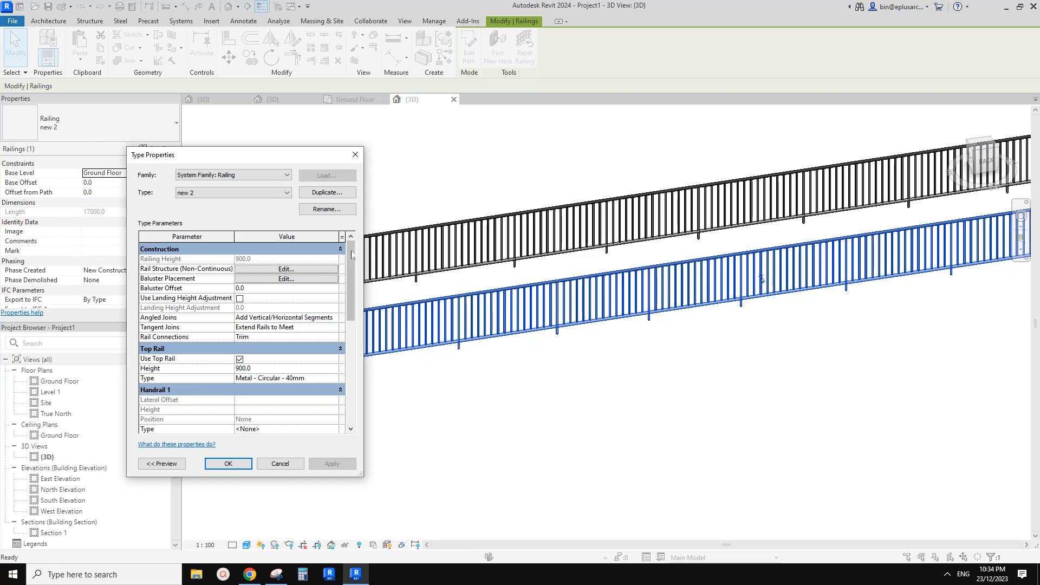
{"action": "left_click", "coordinate": [228, 463]}
Edit the front railing's path and delete the intermediate segments, keeping only the first and last ones
{"action": "left_click", "coordinate": [469, 53]}
{"action": "middle_click_drag", "start_coordinate": [662, 277], "coordinate": [635, 277]}
{"action": "scroll", "coordinate": [634, 278], "scroll_direction": "down", "scroll_amount": 1}
{"action": "middle_click_drag", "start_coordinate": [756, 268], "coordinate": [734, 283]}
{"action": "left_click_drag", "start_coordinate": [761, 286], "coordinate": [744, 249]}
{"action": "left_click_drag", "start_coordinate": [806, 296], "coordinate": [766, 255]}
{"action": "left_click_drag", "start_coordinate": [724, 318], "coordinate": [489, 172]}
{"action": "key", "text": "Delete"}
{"action": "left_click_drag", "start_coordinate": [486, 260], "coordinate": [414, 332]}
{"action": "key", "text": "Delete"}
{"action": "left_click", "coordinate": [395, 310]}
{"action": "key", "text": "Delete"}
Replace the remaining segments with one continuous line by stretching the 1200 mm segment to the path's far end, and finish the sketch
{"action": "double_click", "coordinate": [368, 315]}
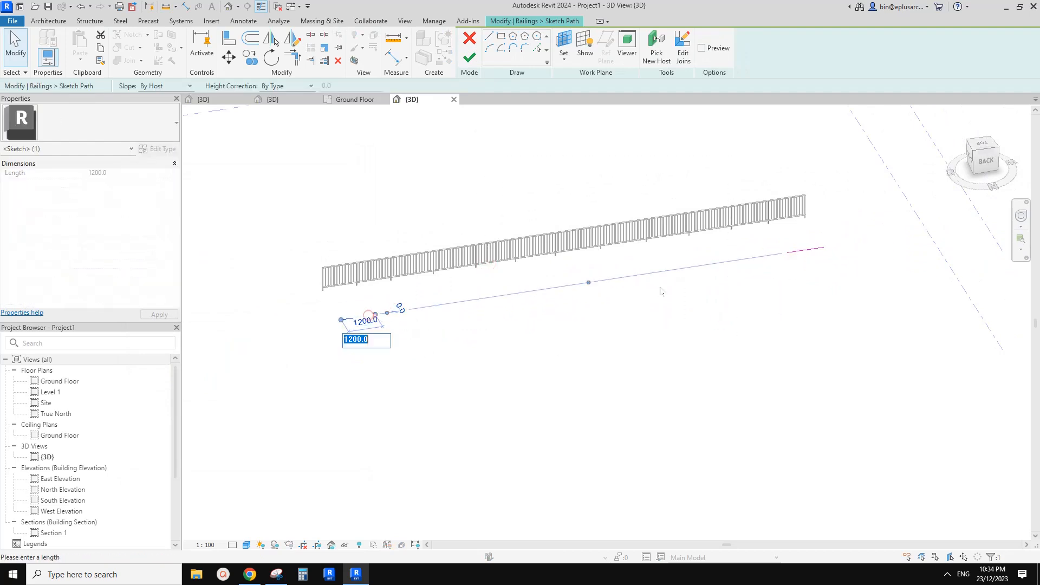
{"action": "left_click", "coordinate": [499, 375]}
{"action": "left_click_drag", "start_coordinate": [375, 314], "coordinate": [824, 247]}
{"action": "left_click_drag", "start_coordinate": [727, 151], "coordinate": [875, 275]}
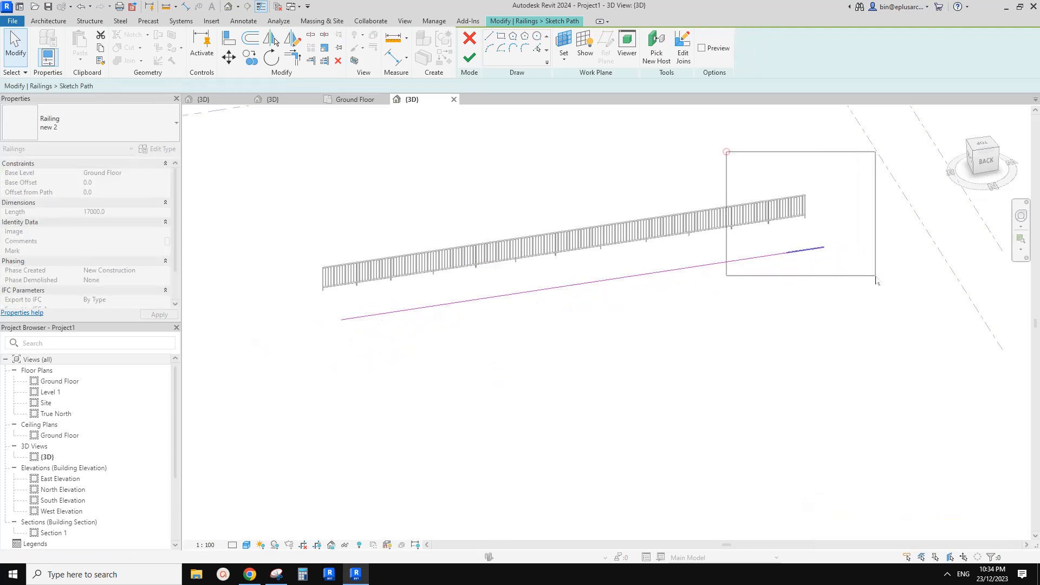
{"action": "left_click", "coordinate": [469, 56]}
Open the baluster placement of type new 2 and compare it with the reference drawing in Google Docs
{"action": "scroll", "coordinate": [458, 270], "scroll_direction": "up", "scroll_amount": 2}
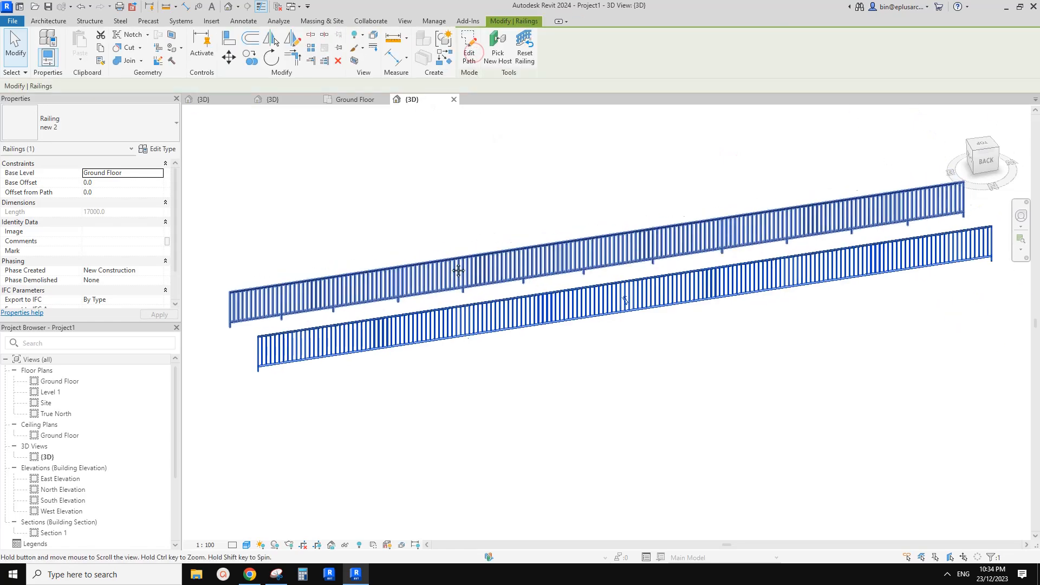
{"action": "scroll", "coordinate": [297, 325], "scroll_direction": "up", "scroll_amount": 3}
{"action": "left_click", "coordinate": [169, 149]}
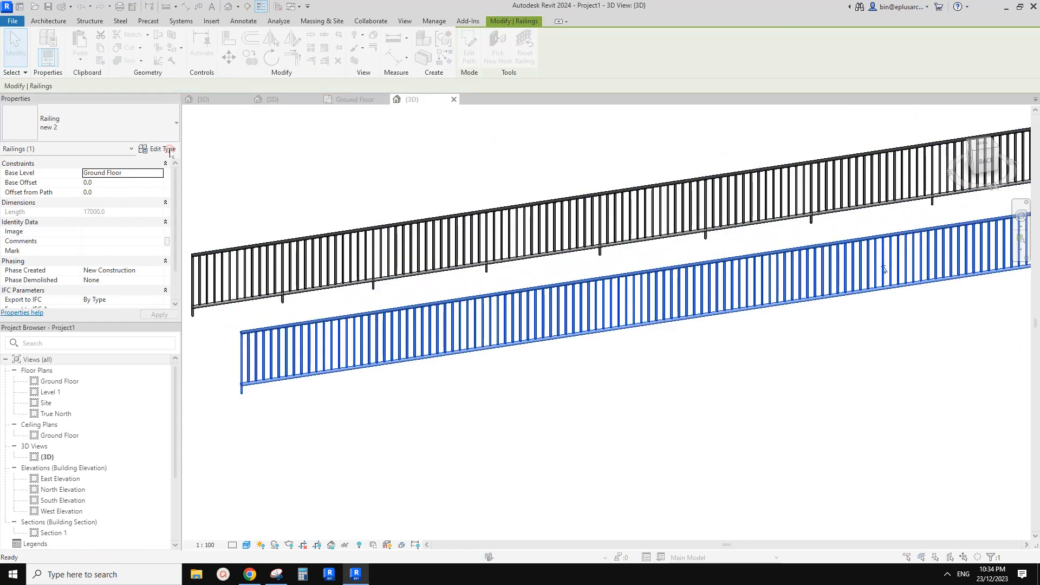
{"action": "left_click", "coordinate": [269, 279]}
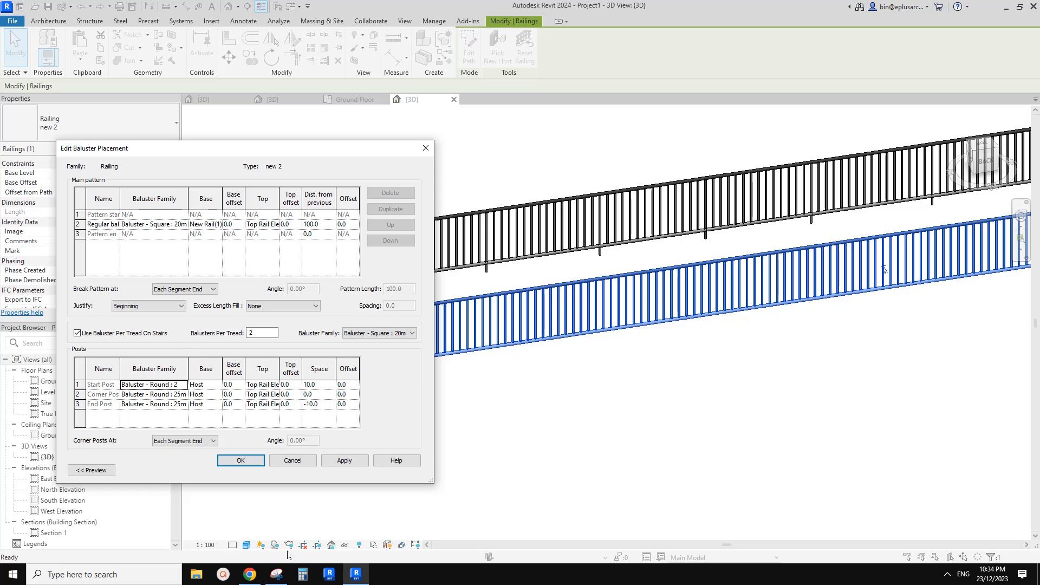
{"action": "left_click", "coordinate": [251, 573]}
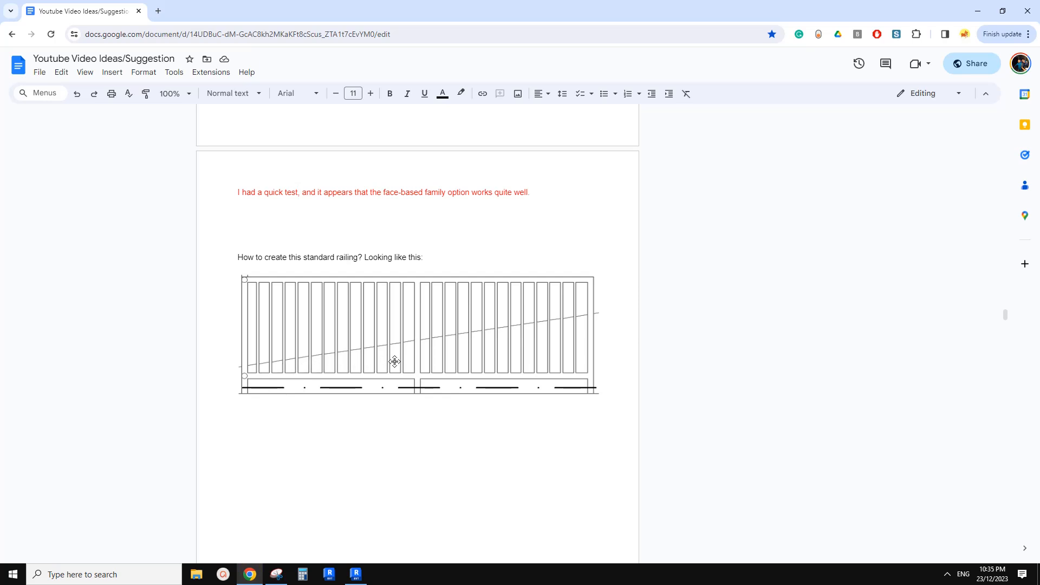
{"action": "left_click", "coordinate": [355, 572]}
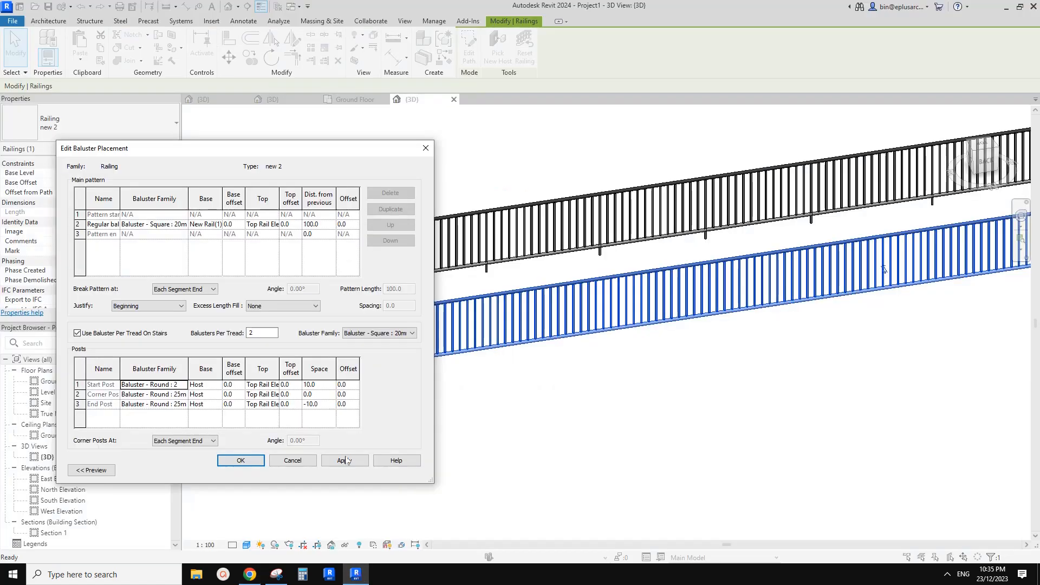
Duplicate the regular baluster row until the main pattern holds twelve Baluster - Square : 20mm rows spaced 100 mm apart
{"action": "left_click", "coordinate": [200, 222]}
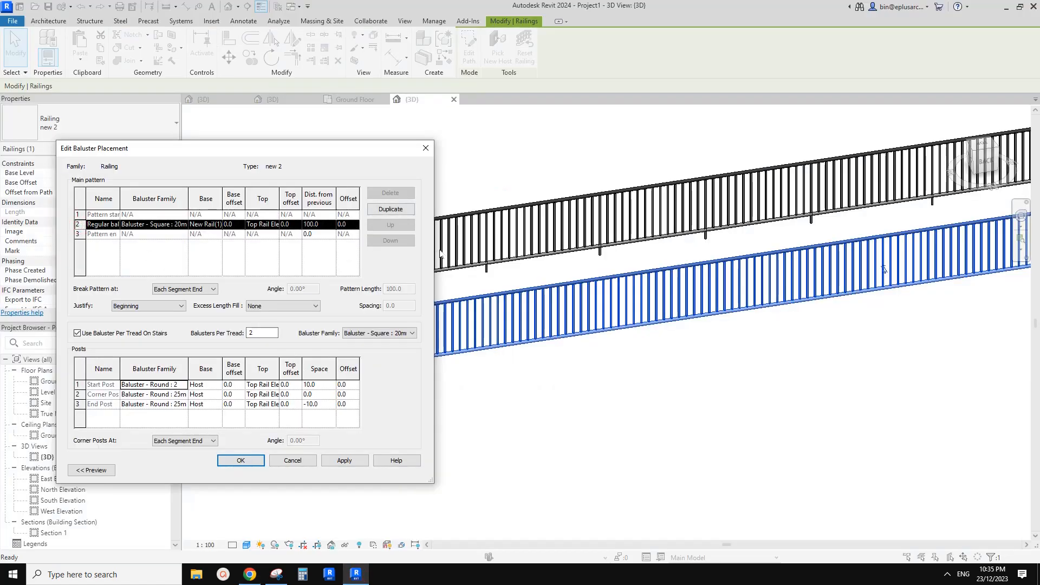
{"action": "left_click_drag", "start_coordinate": [435, 248], "coordinate": [467, 248]}
{"action": "left_click", "coordinate": [425, 210]}
{"action": "left_click", "coordinate": [426, 211]}
{"action": "left_click", "coordinate": [425, 210]}
{"action": "left_click", "coordinate": [425, 210]}
{"action": "left_click", "coordinate": [425, 210]}
{"action": "left_click", "coordinate": [425, 210]}
{"action": "left_click", "coordinate": [427, 212]}
{"action": "left_click", "coordinate": [428, 212]}
{"action": "left_click", "coordinate": [428, 212]}
{"action": "left_click_drag", "start_coordinate": [388, 203], "coordinate": [397, 270]}
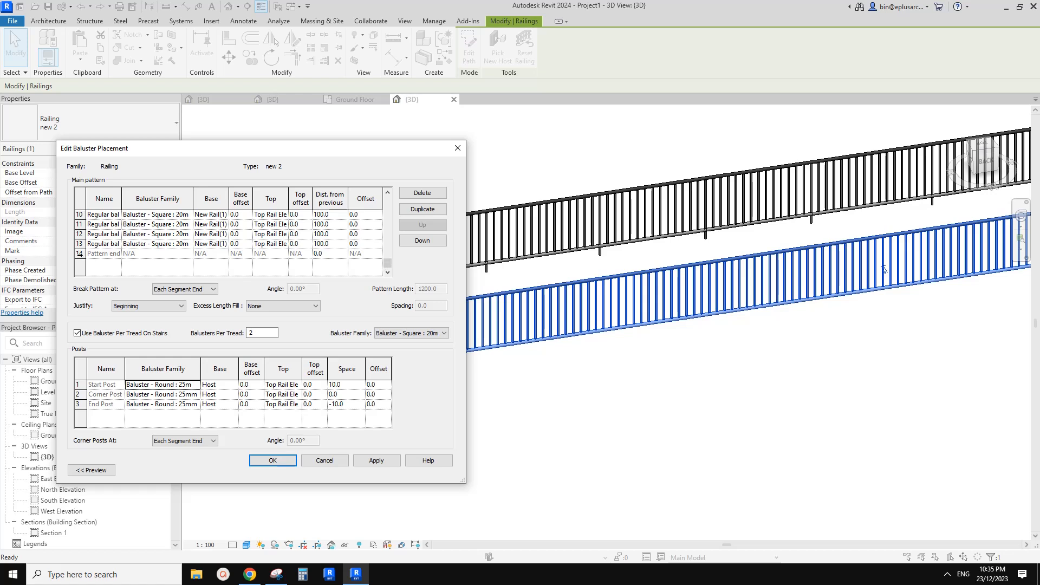
Add one more row at the pattern's end using Baluster - Round : 25mm with its base set to Host, and accept the type changes
{"action": "left_click", "coordinate": [80, 253]}
{"action": "left_click", "coordinate": [80, 243]}
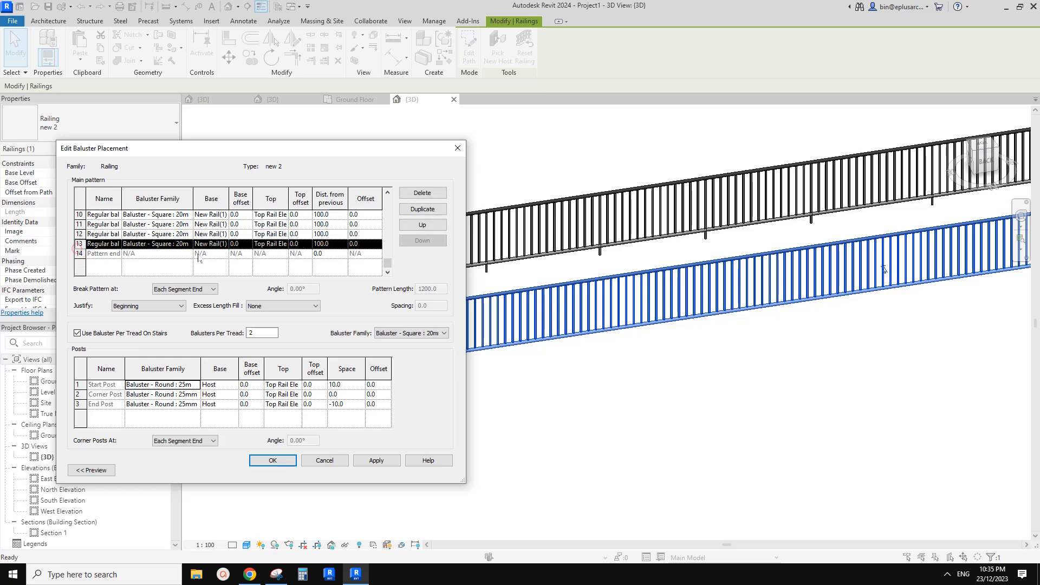
{"action": "left_click", "coordinate": [423, 209]}
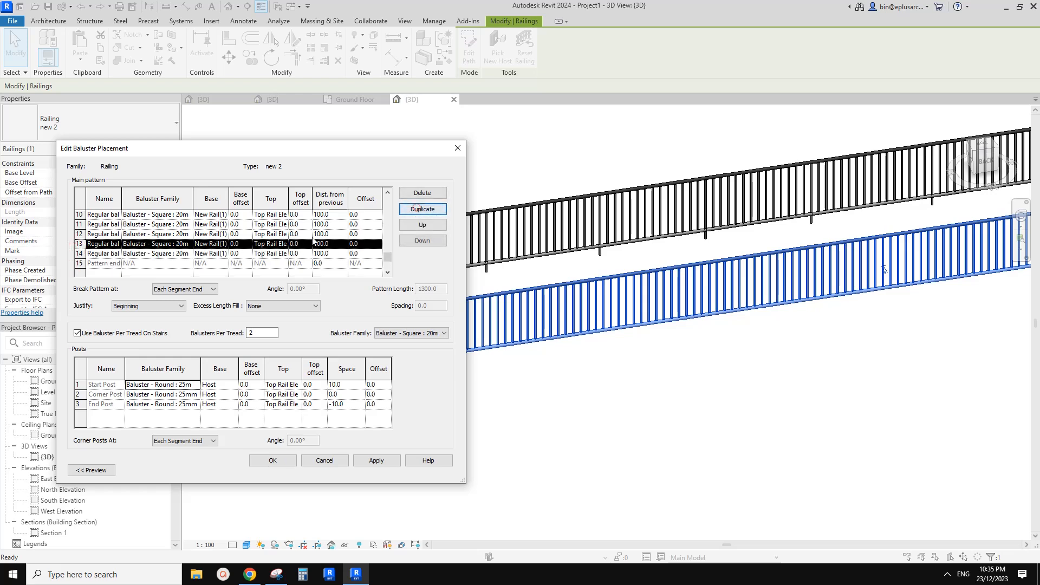
{"action": "left_click", "coordinate": [149, 254]}
{"action": "left_click", "coordinate": [188, 254]}
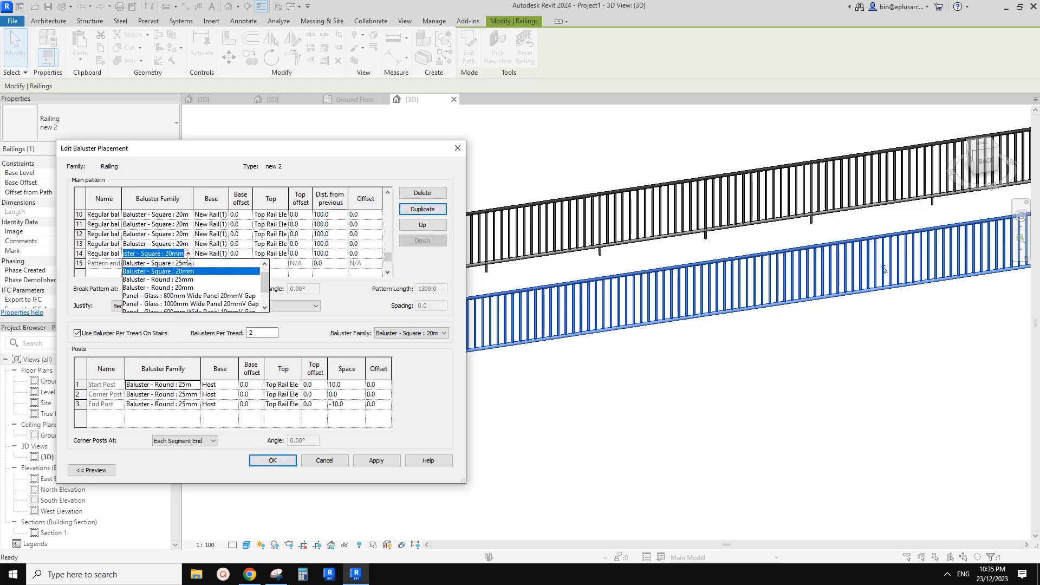
{"action": "left_click", "coordinate": [163, 279]}
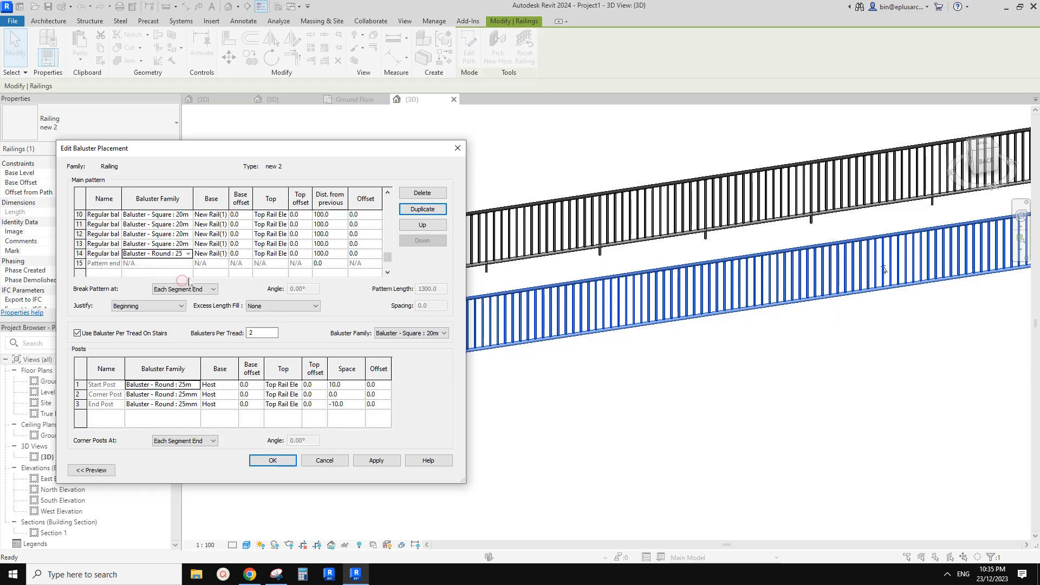
{"action": "left_click", "coordinate": [219, 254]}
{"action": "left_click", "coordinate": [224, 253]}
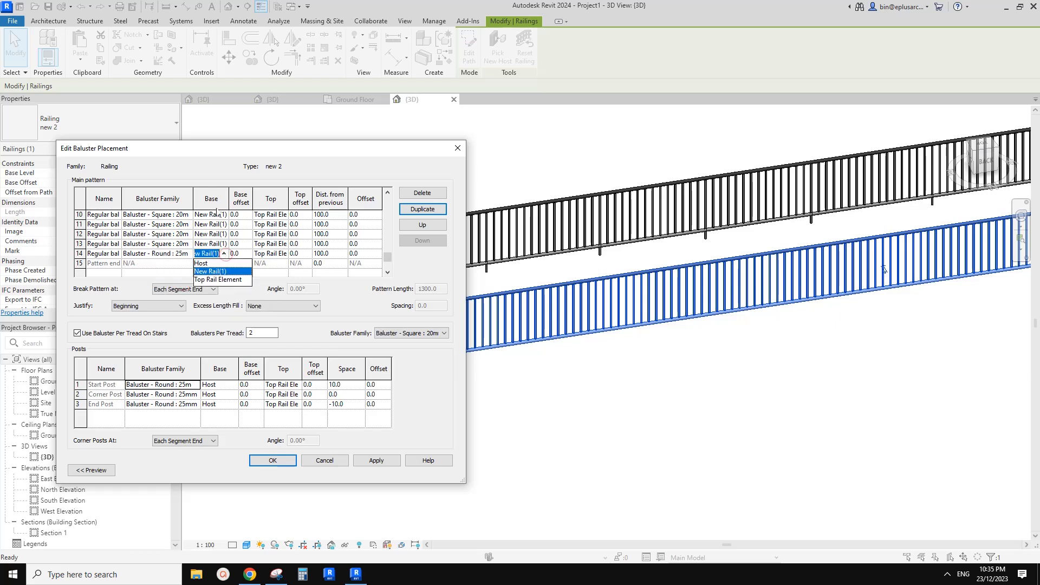
{"action": "left_click", "coordinate": [201, 263]}
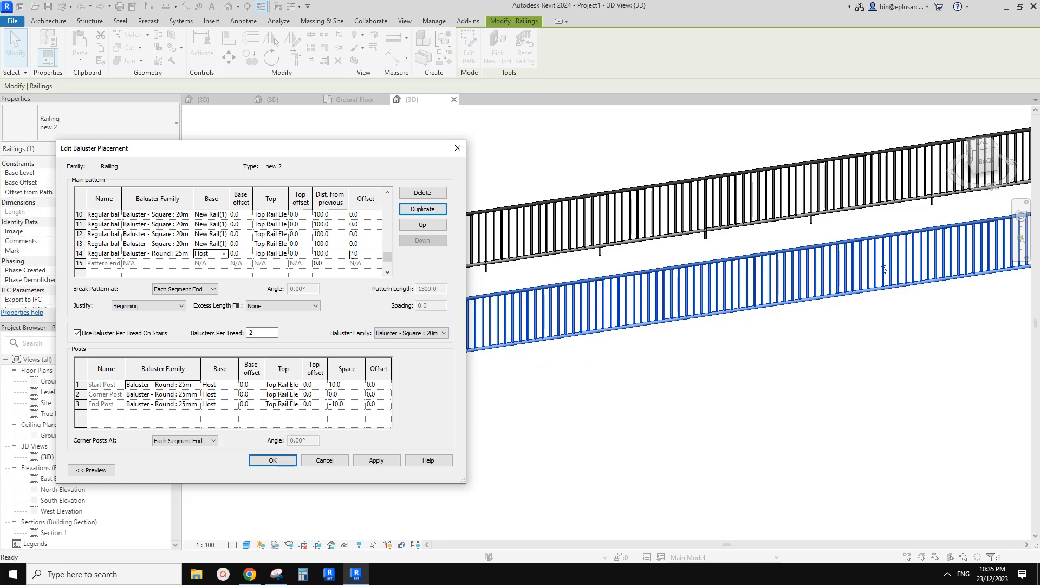
{"action": "left_click", "coordinate": [273, 461]}
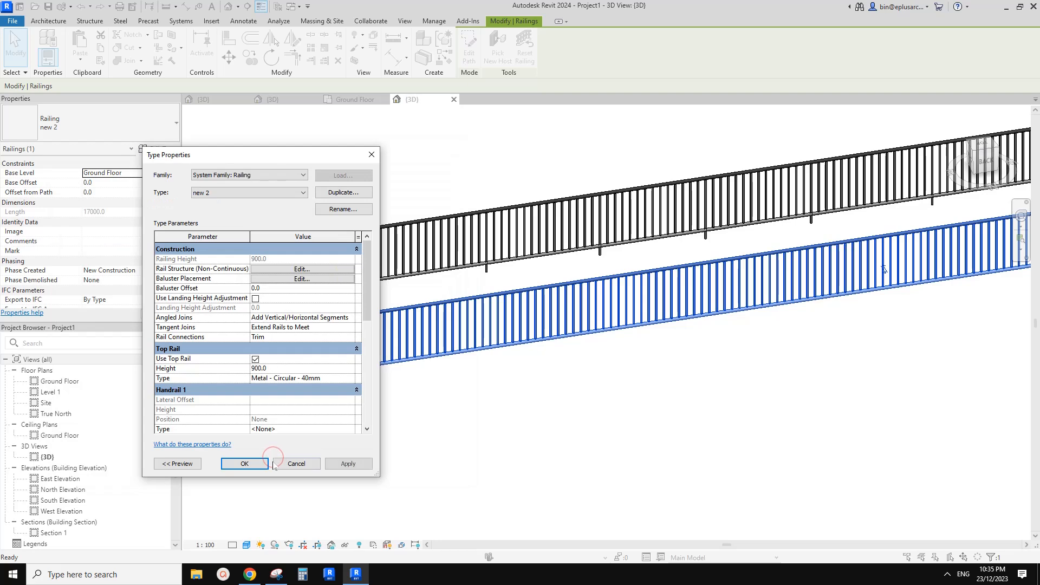
{"action": "left_click", "coordinate": [347, 464]}
{"action": "left_click", "coordinate": [256, 469]}
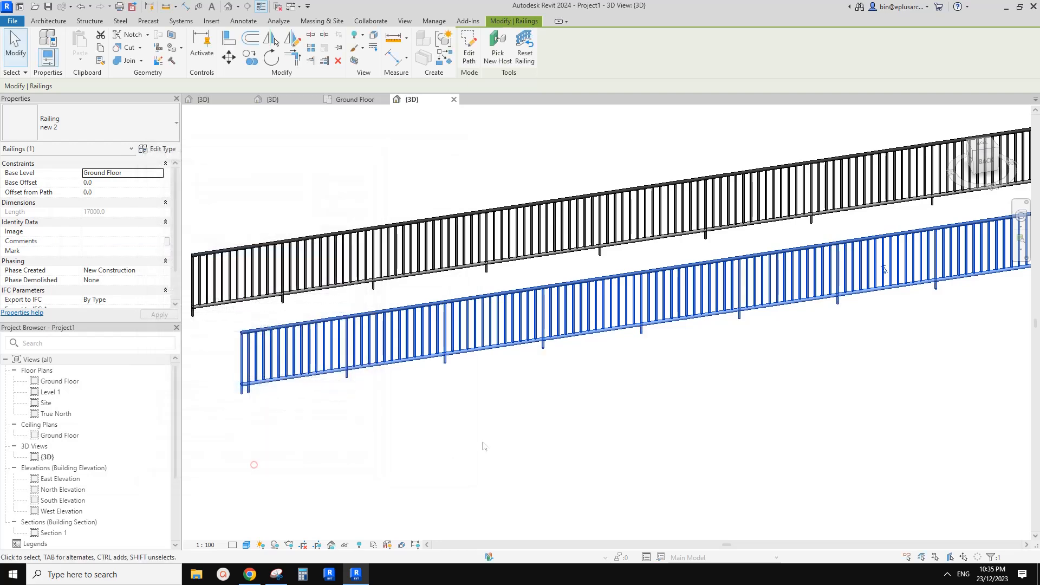
Inspect the posts at the front railing's start and along its length, and check its path sketch
{"action": "left_click", "coordinate": [483, 444]}
{"action": "scroll", "coordinate": [474, 426], "scroll_direction": "down", "scroll_amount": 5}
{"action": "middle_click_drag", "start_coordinate": [469, 425], "coordinate": [529, 390]}
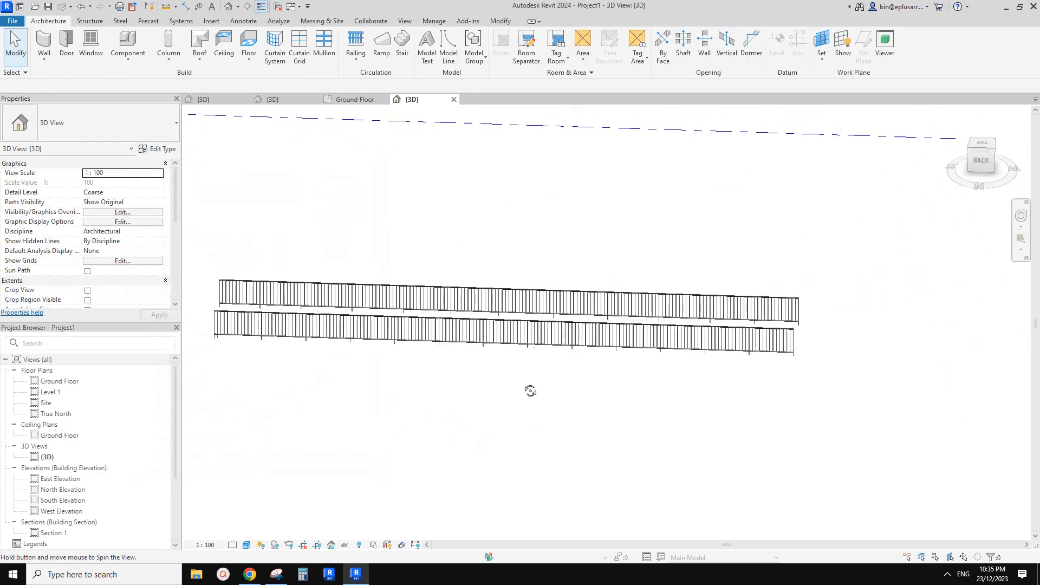
{"action": "scroll", "coordinate": [287, 356], "scroll_direction": "up", "scroll_amount": 4}
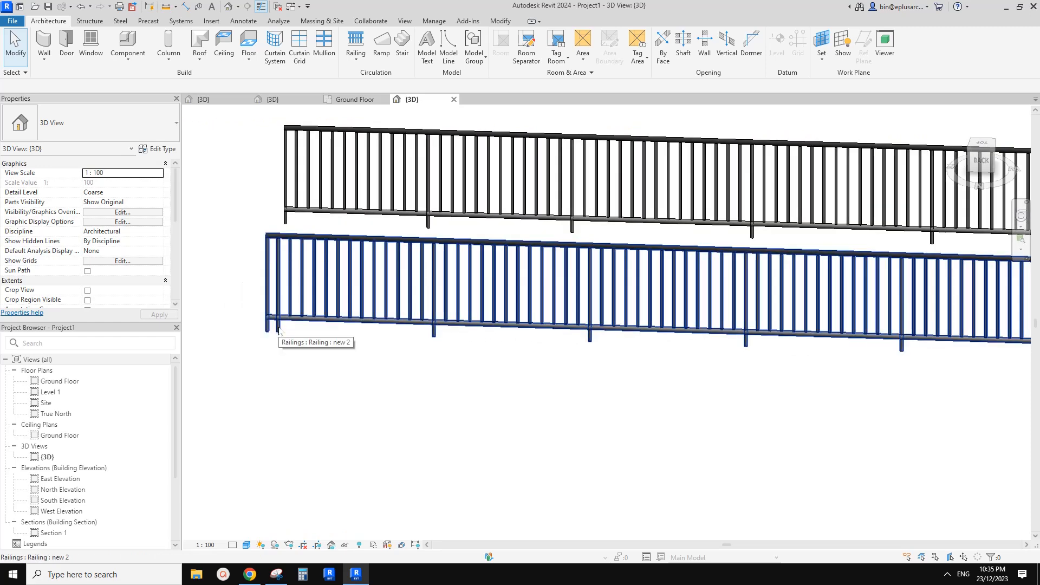
{"action": "left_click", "coordinate": [278, 331]}
{"action": "scroll", "coordinate": [423, 352], "scroll_direction": "down", "scroll_amount": 3}
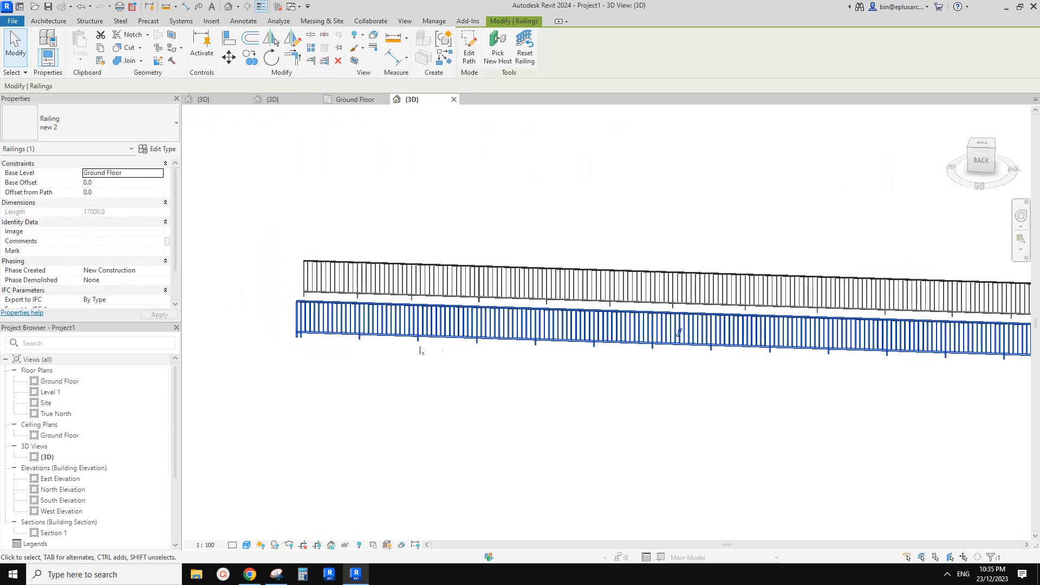
{"action": "scroll", "coordinate": [466, 352], "scroll_direction": "down", "scroll_amount": 2}
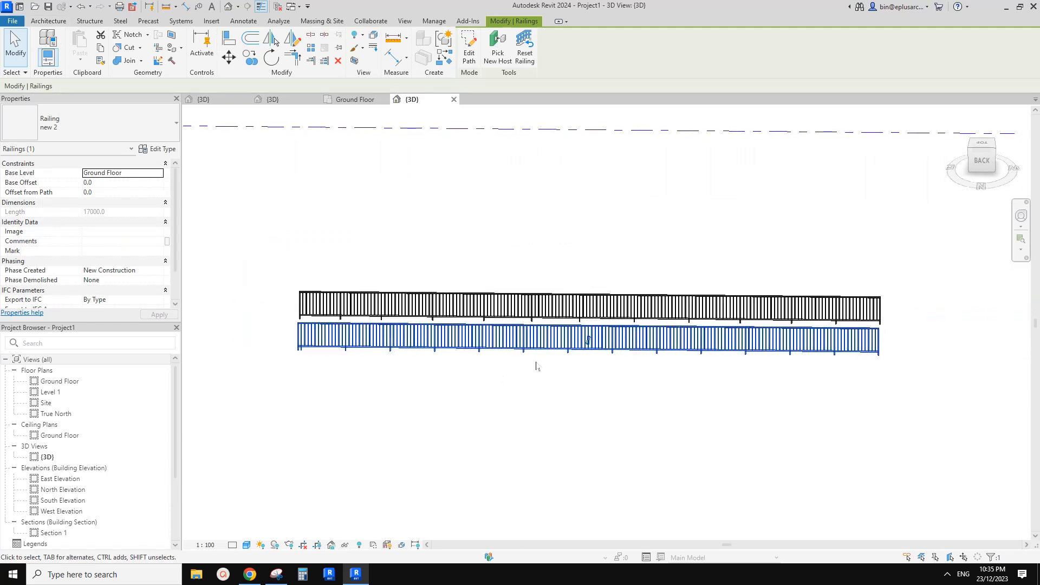
{"action": "left_click", "coordinate": [469, 49]}
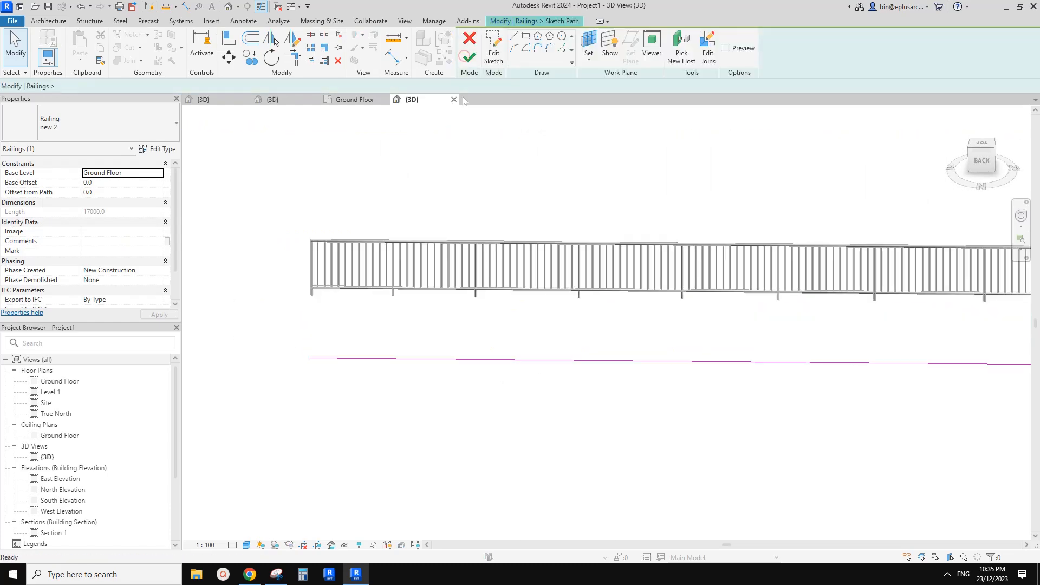
{"action": "left_click", "coordinate": [586, 269]}
{"action": "left_click", "coordinate": [468, 58]}
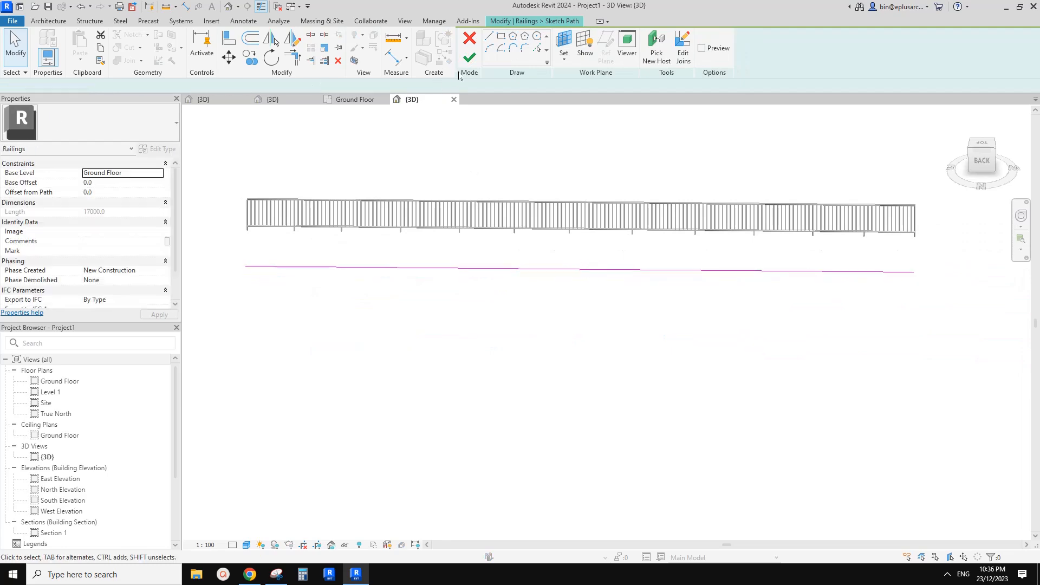
{"action": "scroll", "coordinate": [238, 263], "scroll_direction": "up", "scroll_amount": 3}
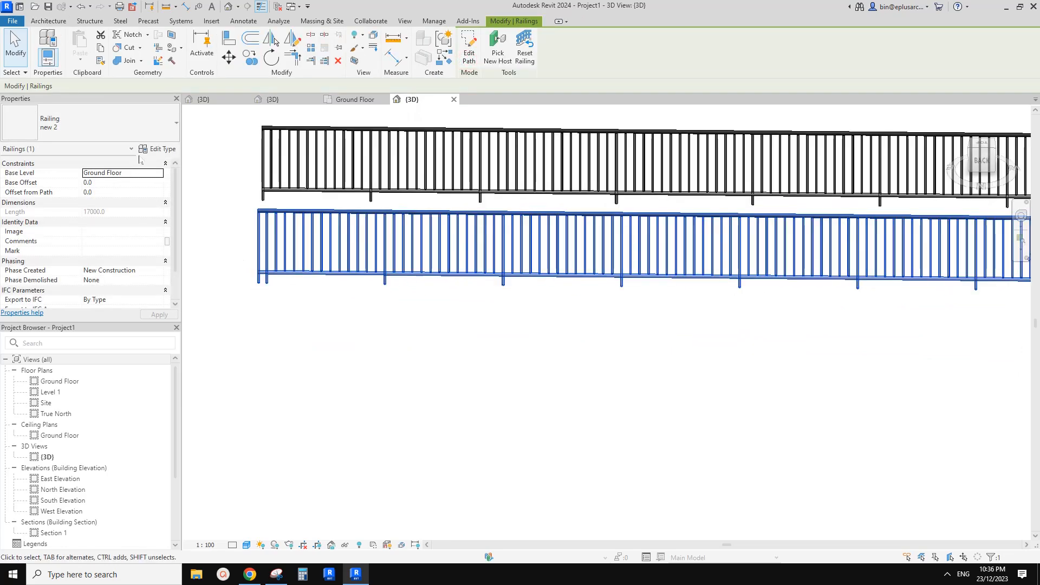
Review the main pattern and post rows in the new 2 baluster placement against the railing in the model
{"action": "left_click", "coordinate": [158, 149]}
{"action": "left_click", "coordinate": [301, 279]}
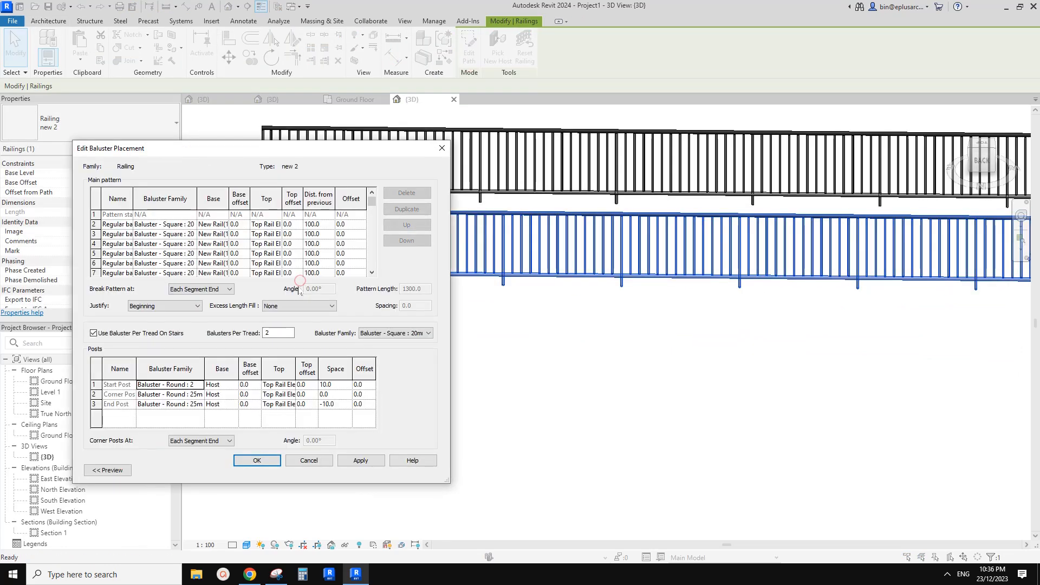
{"action": "scroll", "coordinate": [199, 250], "scroll_direction": "down", "scroll_amount": 4}
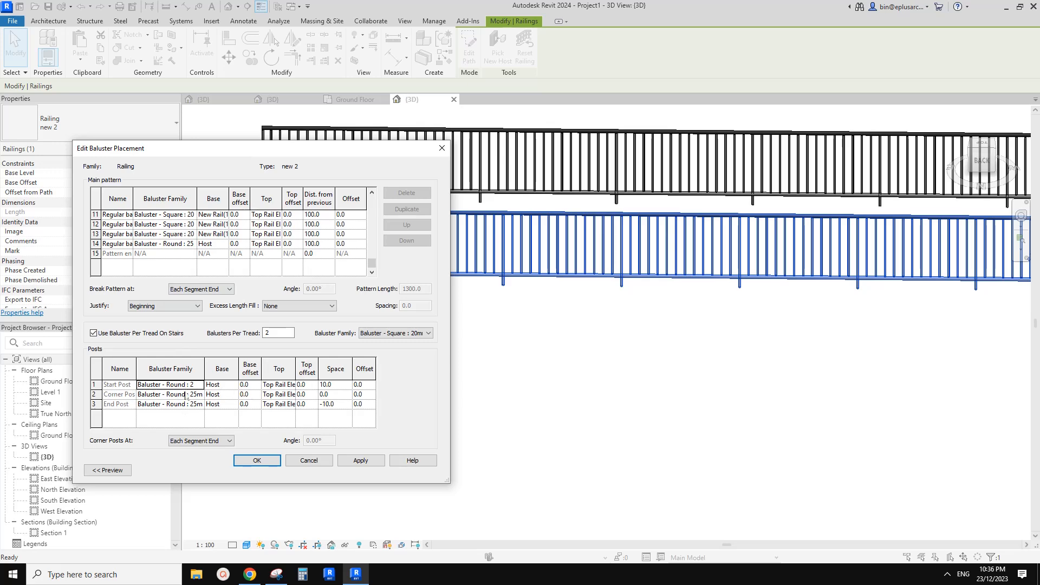
{"action": "mouse_move", "coordinate": [275, 148]}
{"action": "left_mouse_down"}
{"action": "mouse_move", "coordinate": [375, 414]}
{"action": "mouse_move", "coordinate": [290, 135]}
{"action": "left_mouse_up"}
{"action": "scroll", "coordinate": [199, 239], "scroll_direction": "up", "scroll_amount": 4}
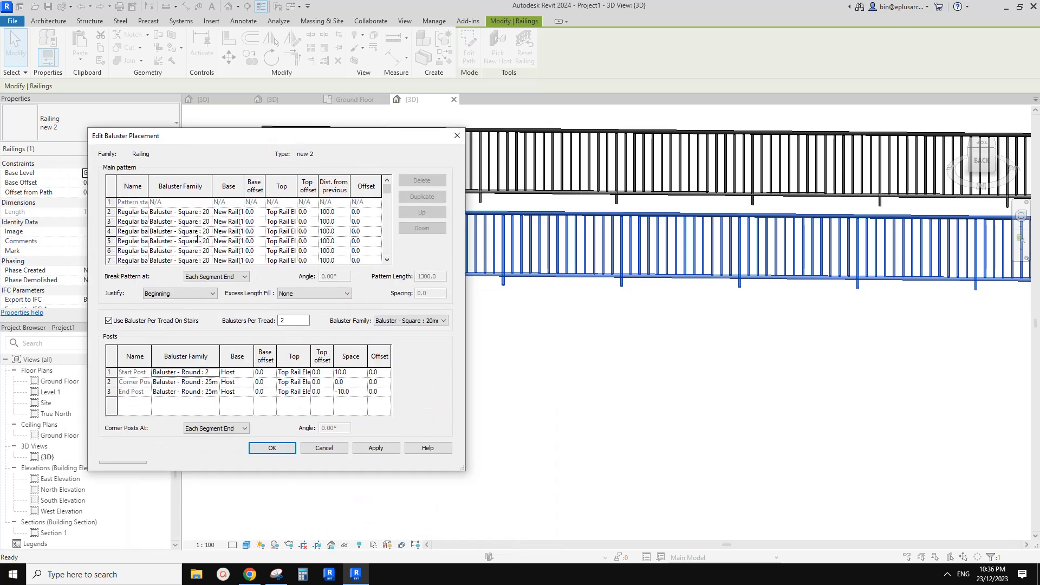
{"action": "scroll", "coordinate": [200, 241], "scroll_direction": "down", "scroll_amount": 3}
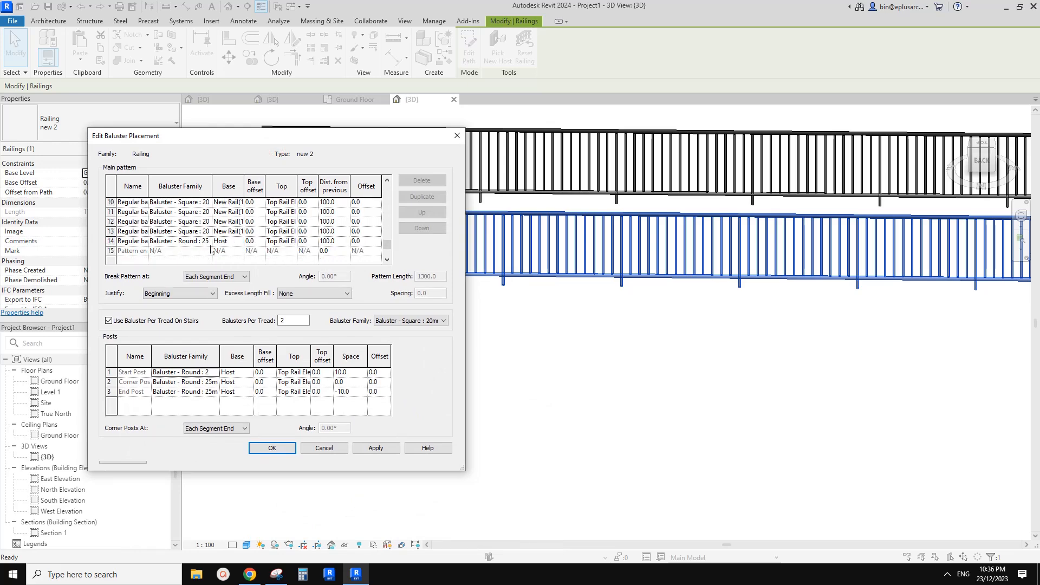
{"action": "left_click_drag", "start_coordinate": [267, 139], "coordinate": [374, 331]}
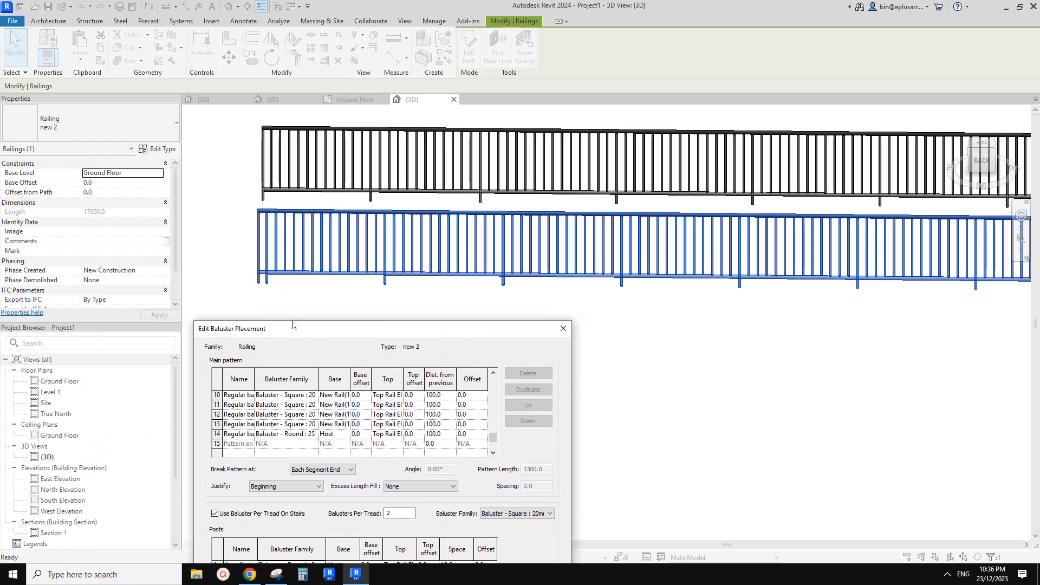
{"action": "left_click_drag", "start_coordinate": [330, 339], "coordinate": [297, 124]}
Set the baluster pattern's justification to Spread Pattern To Fit and accept the type properties
{"action": "left_click", "coordinate": [274, 277]}
{"action": "left_click", "coordinate": [294, 256]}
{"action": "left_click", "coordinate": [294, 257]}
{"action": "left_click", "coordinate": [294, 259]}
{"action": "left_click", "coordinate": [270, 277]}
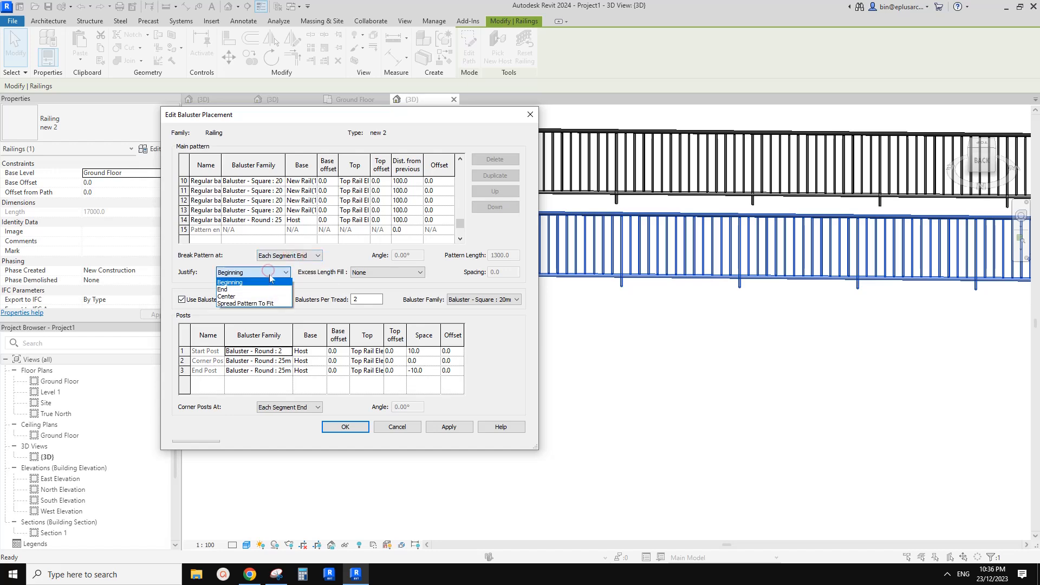
{"action": "left_click", "coordinate": [244, 303]}
{"action": "left_click", "coordinate": [345, 426]}
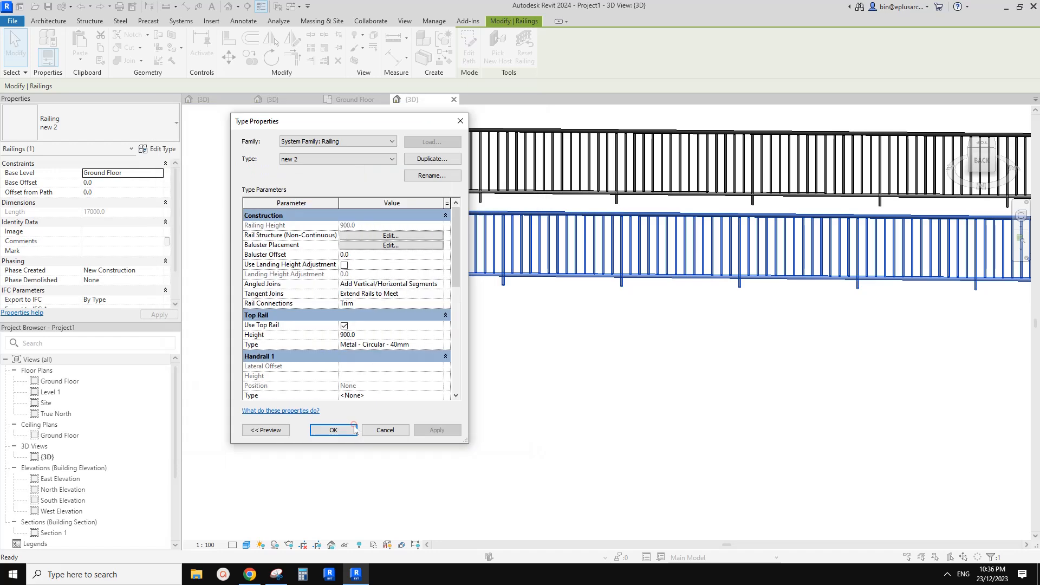
{"action": "left_click", "coordinate": [347, 431]}
Examine both ends of the front railing to check the spread baluster pattern and post positions
{"action": "scroll", "coordinate": [349, 431], "scroll_direction": "down", "scroll_amount": 6}
{"action": "middle_click_drag", "start_coordinate": [623, 364], "coordinate": [458, 334]}
{"action": "scroll", "coordinate": [474, 342], "scroll_direction": "up", "scroll_amount": 4}
{"action": "scroll", "coordinate": [477, 369], "scroll_direction": "down", "scroll_amount": 6}
{"action": "middle_click_drag", "start_coordinate": [382, 399], "coordinate": [550, 366]}
{"action": "scroll", "coordinate": [314, 340], "scroll_direction": "up", "scroll_amount": 10}
{"action": "middle_click_drag", "start_coordinate": [298, 385], "coordinate": [354, 397]}
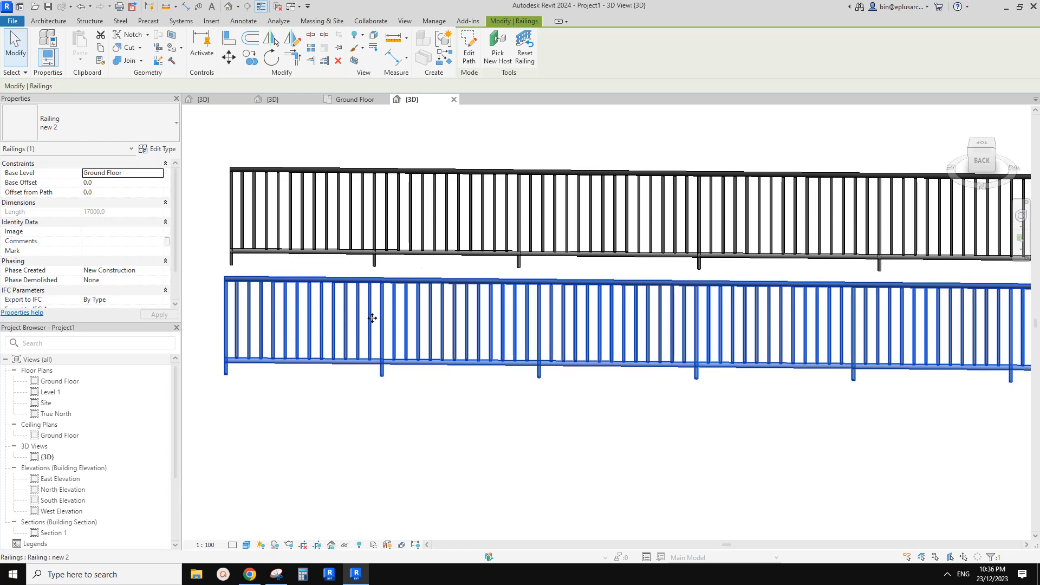
{"action": "middle_click_drag", "start_coordinate": [346, 328], "coordinate": [387, 342], "text": "shift"}
{"action": "scroll", "coordinate": [410, 342], "scroll_direction": "up", "scroll_amount": 1}
Review the baluster placement settings of the rear railing's type new and close them without changes
{"action": "left_click", "coordinate": [335, 292]}
{"action": "left_click", "coordinate": [155, 147]}
{"action": "left_click", "coordinate": [389, 246]}
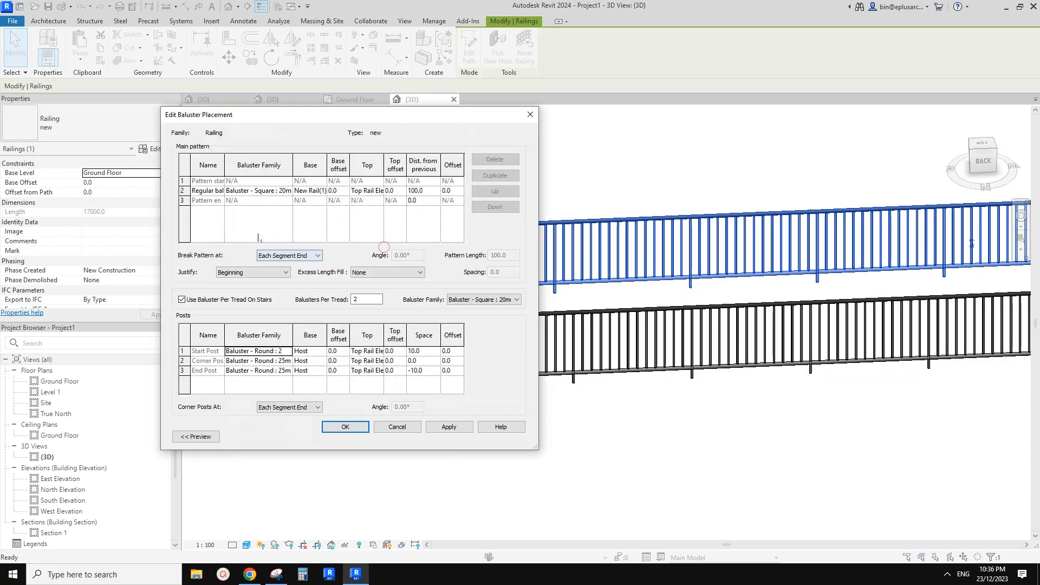
{"action": "left_click", "coordinate": [531, 116]}
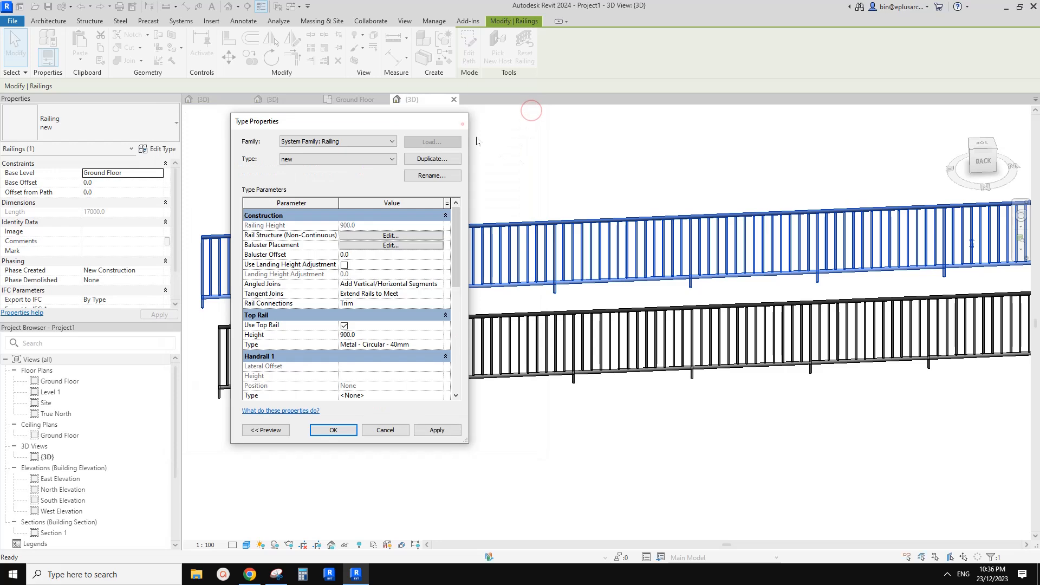
Review the baluster placement settings of the front railing's type new 2 and close them without changes
{"action": "left_click", "coordinate": [532, 114]}
{"action": "left_click", "coordinate": [169, 149]}
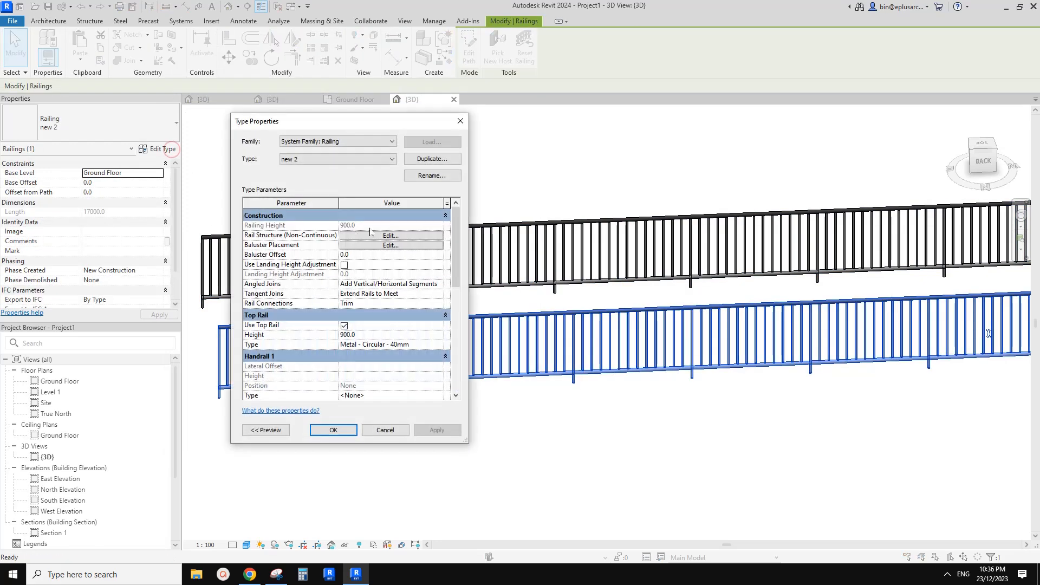
{"action": "left_click", "coordinate": [410, 245]}
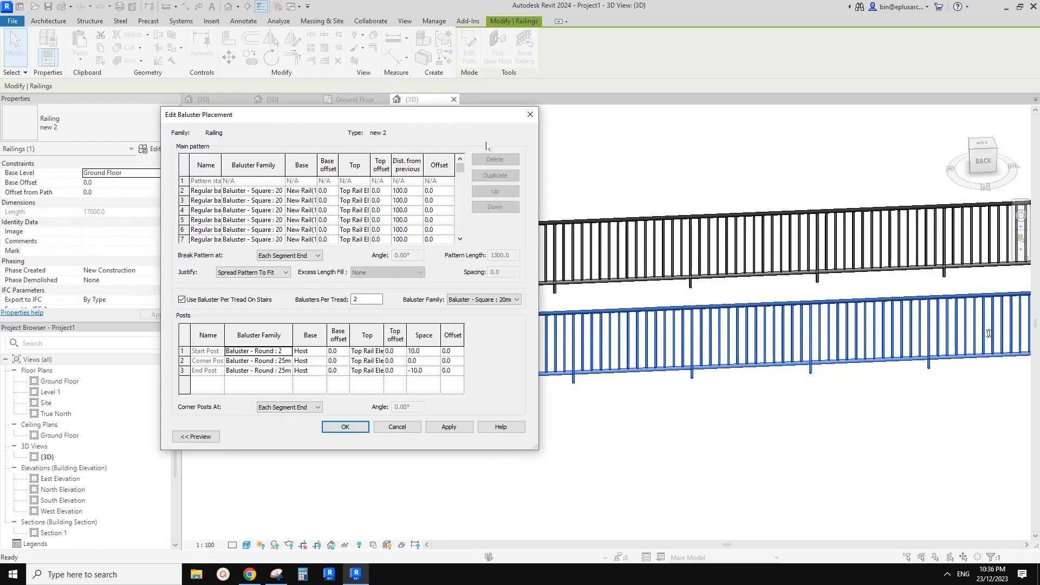
{"action": "left_click", "coordinate": [530, 114]}
{"action": "left_click", "coordinate": [462, 121]}
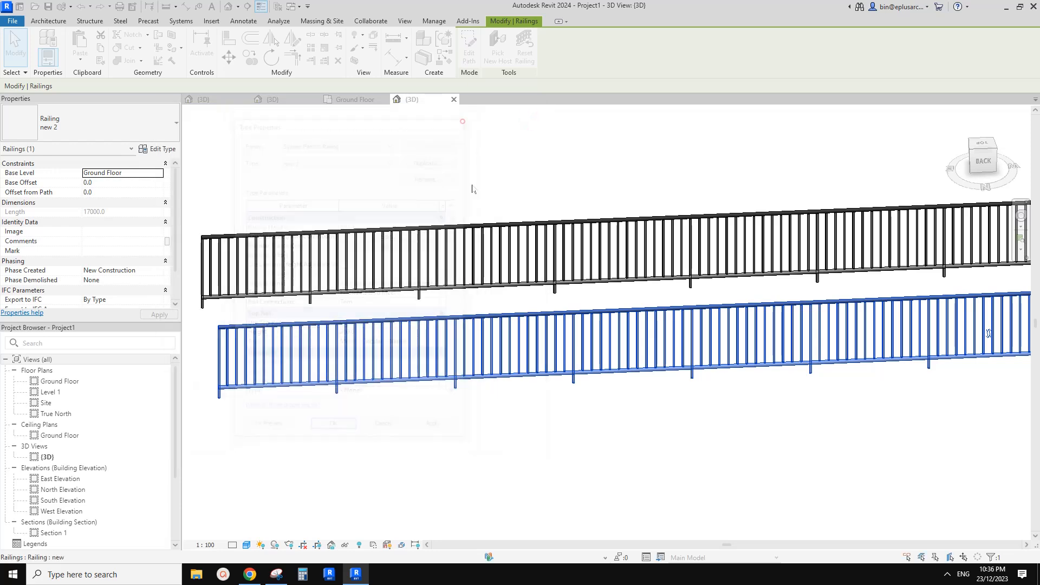
Compare the main pattern and post rows in the rear railing's type new, leaving its baluster placement as it is
{"action": "left_click", "coordinate": [433, 239]}
{"action": "left_click", "coordinate": [157, 149]}
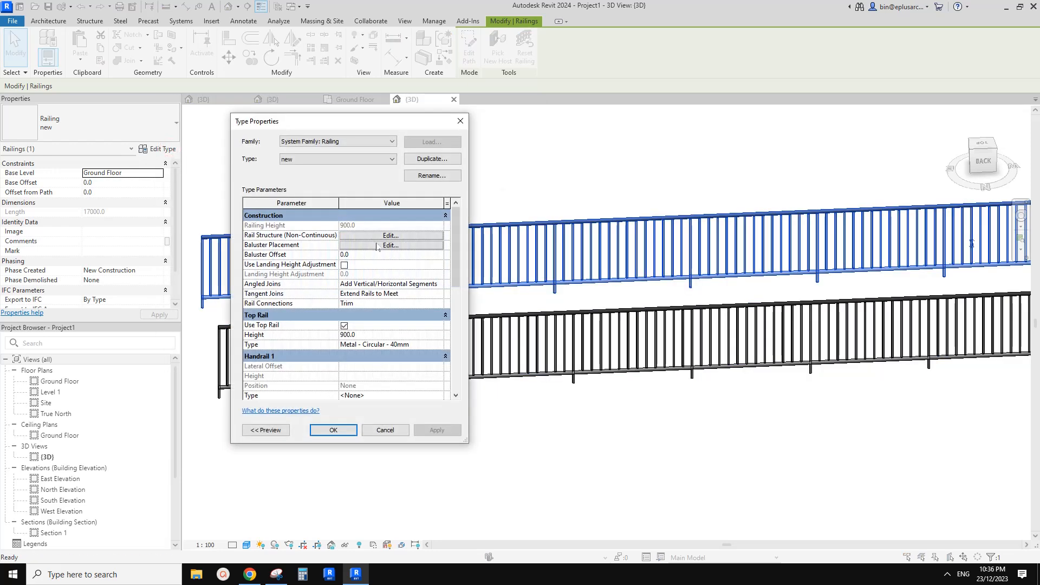
{"action": "left_click", "coordinate": [377, 246]}
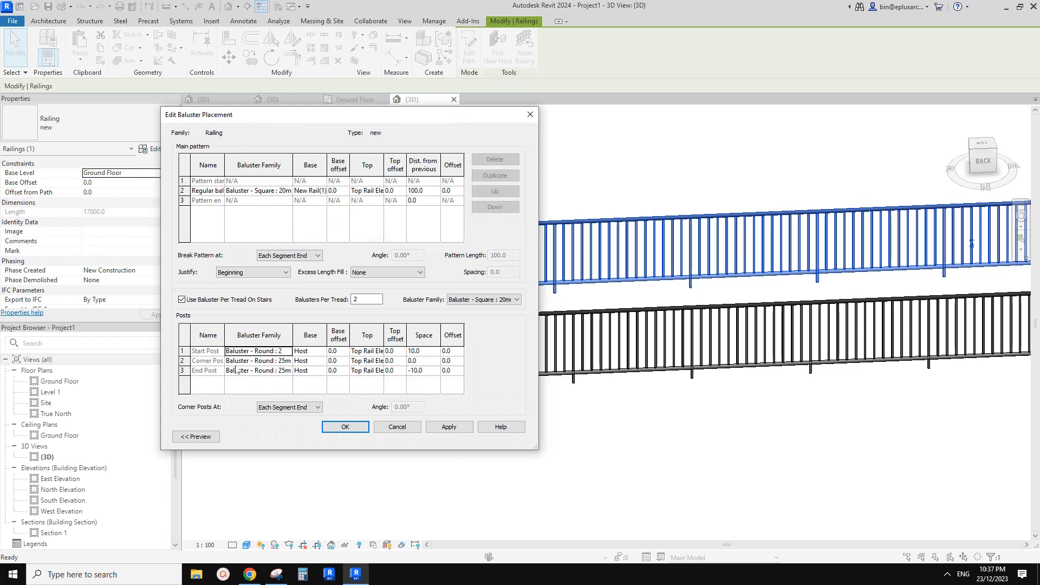
{"action": "left_click", "coordinate": [410, 428]}
{"action": "left_click", "coordinate": [387, 431]}
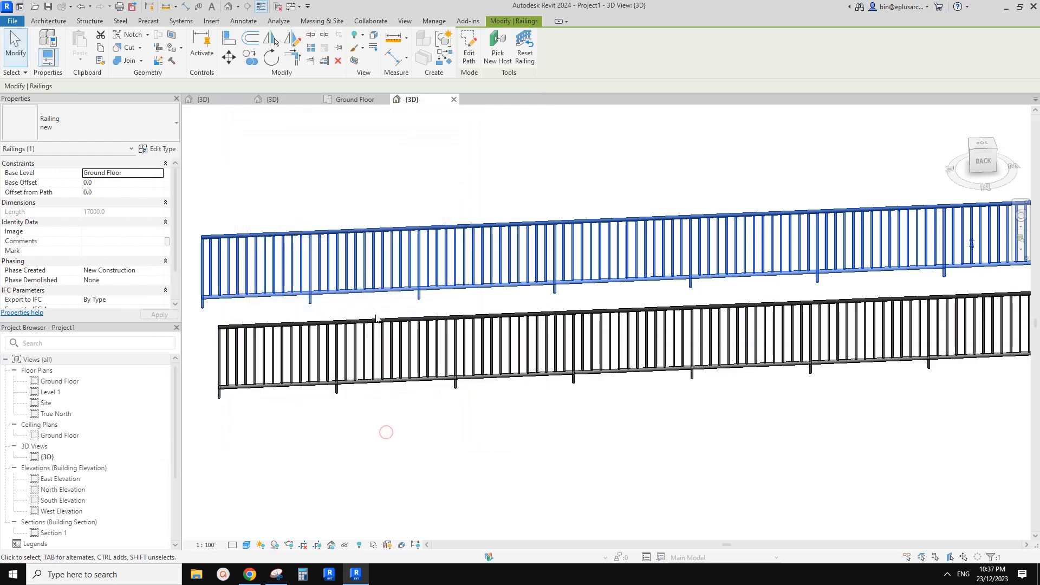
Check the last main pattern rows of type new 2, including the round baluster acting as intermediate post, and close without changes
{"action": "scroll", "coordinate": [503, 426], "scroll_direction": "down", "scroll_amount": 1}
{"action": "middle_click_drag", "start_coordinate": [503, 425], "coordinate": [474, 375]}
{"action": "left_click", "coordinate": [424, 335]}
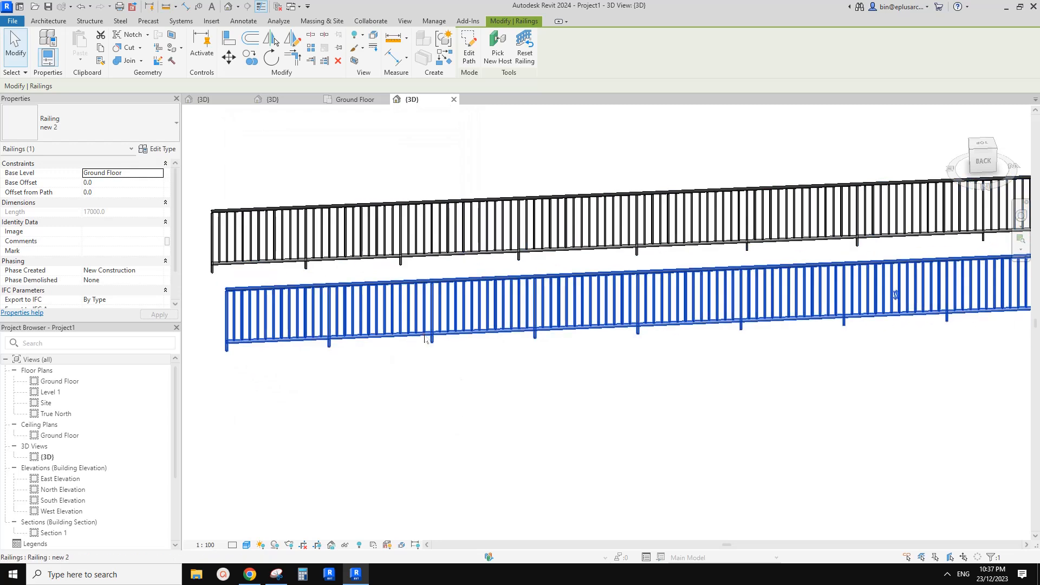
{"action": "middle_click_drag", "start_coordinate": [415, 313], "coordinate": [420, 316]}
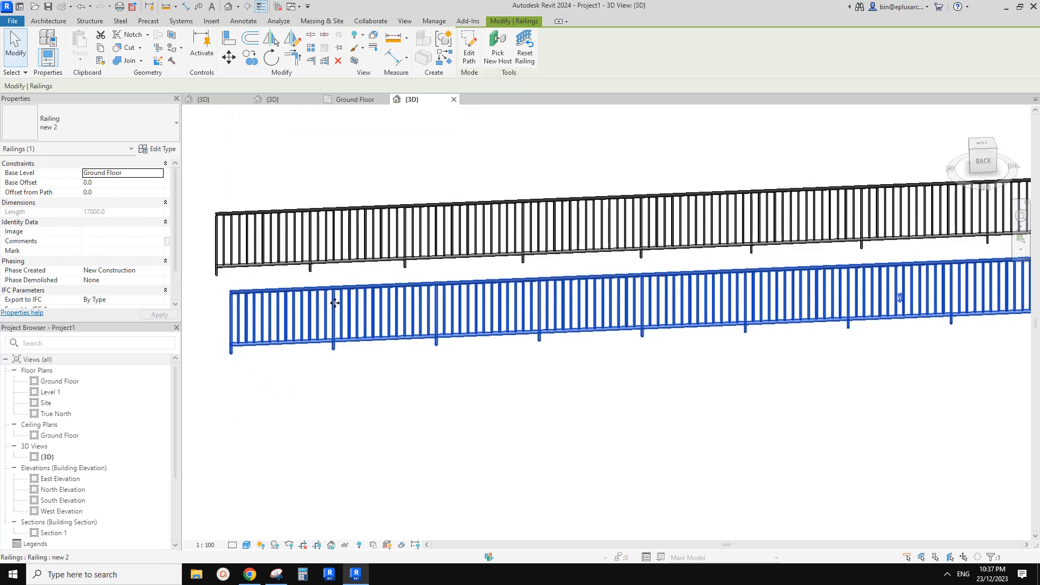
{"action": "left_click", "coordinate": [152, 148]}
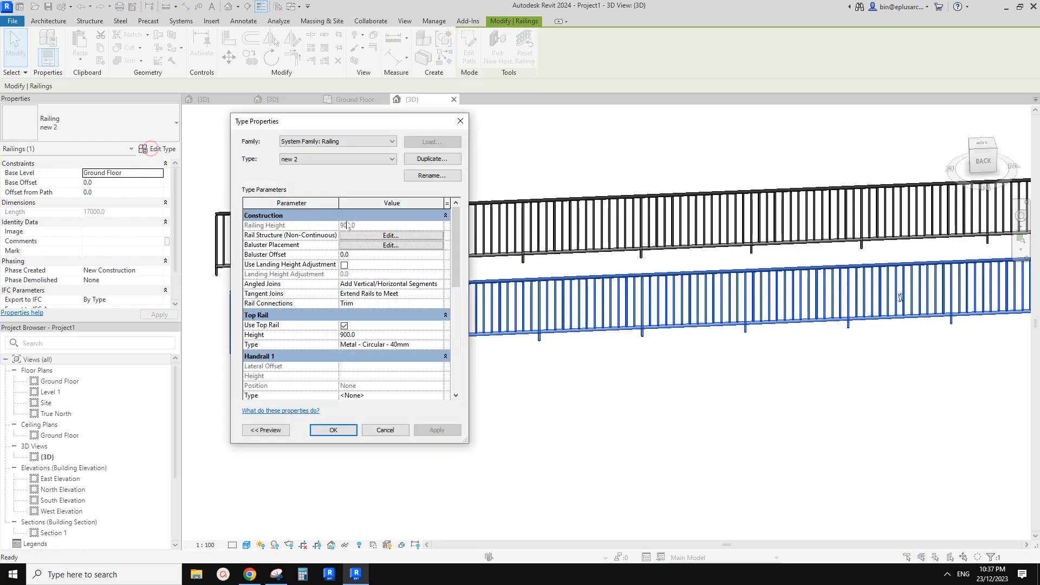
{"action": "left_click", "coordinate": [373, 246]}
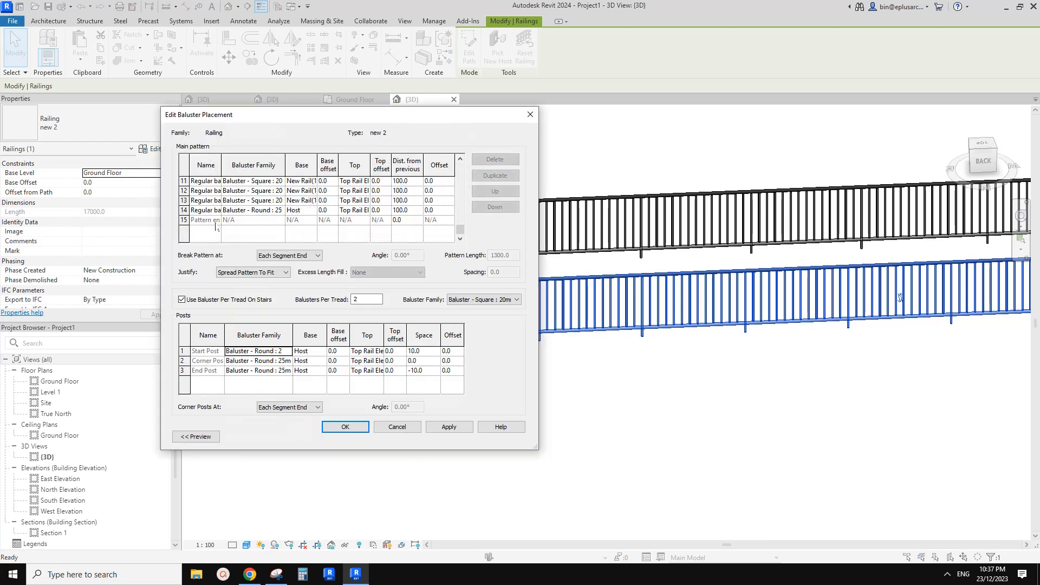
{"action": "left_click", "coordinate": [214, 210]}
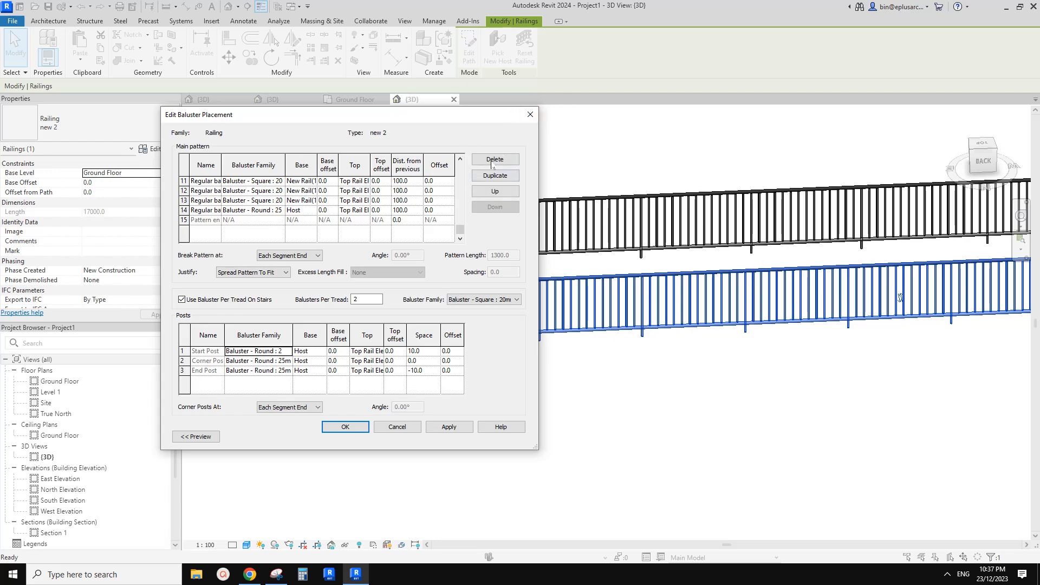
{"action": "left_click", "coordinate": [530, 115]}
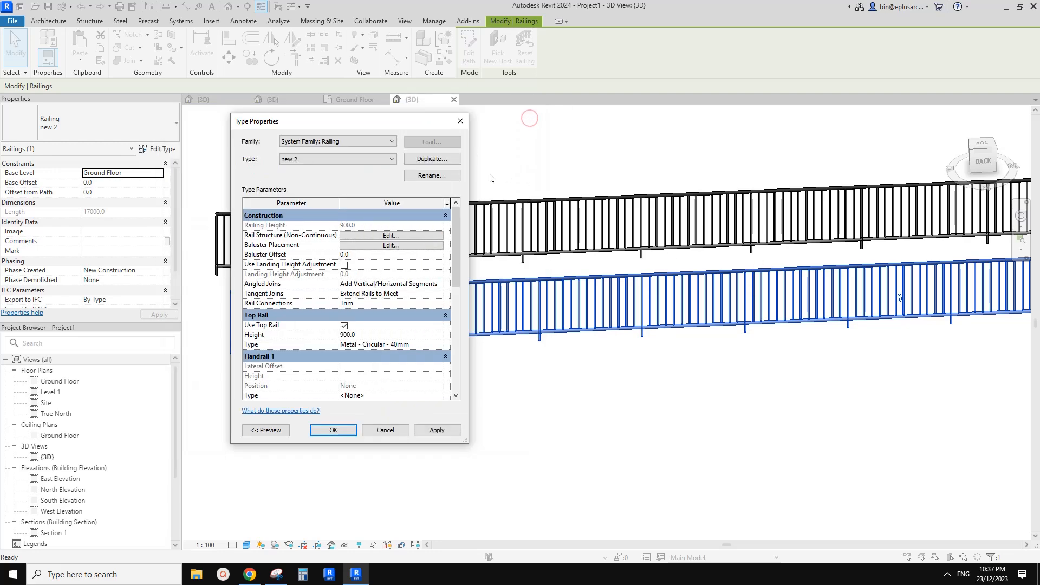
{"action": "left_click", "coordinate": [459, 121]}
{"action": "left_click", "coordinate": [409, 174]}
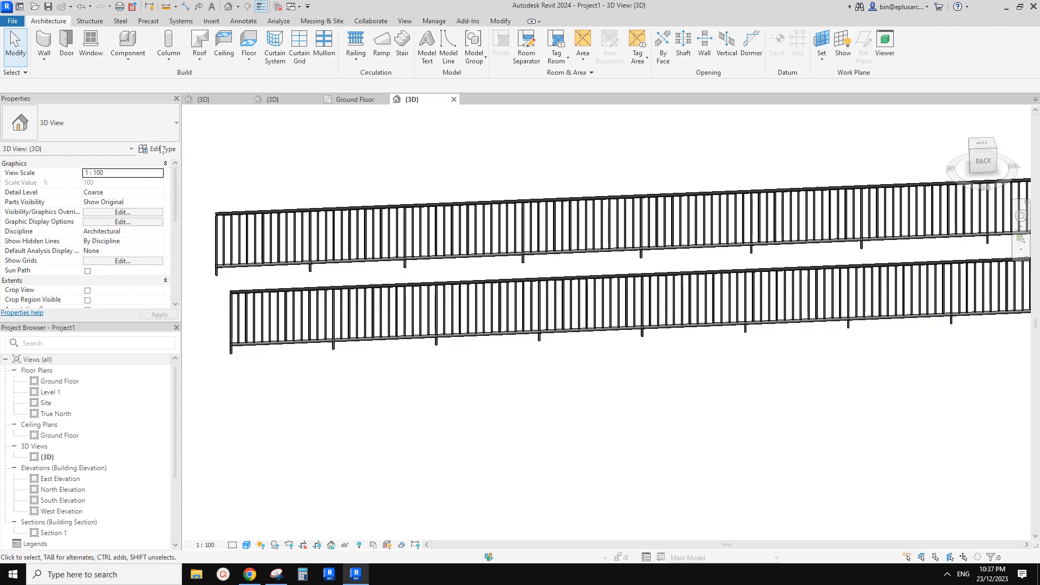
{"action": "left_click", "coordinate": [157, 149]}
{"action": "left_click", "coordinate": [460, 123]}
{"action": "scroll", "coordinate": [595, 257], "scroll_direction": "down", "scroll_amount": 3}
{"action": "middle_click_drag", "start_coordinate": [612, 253], "coordinate": [586, 319], "text": "shift"}
Switch to the Google Docs page in Chrome and review the Vantem panel family question and the standard railing reference drawing
{"action": "left_click", "coordinate": [249, 574]}
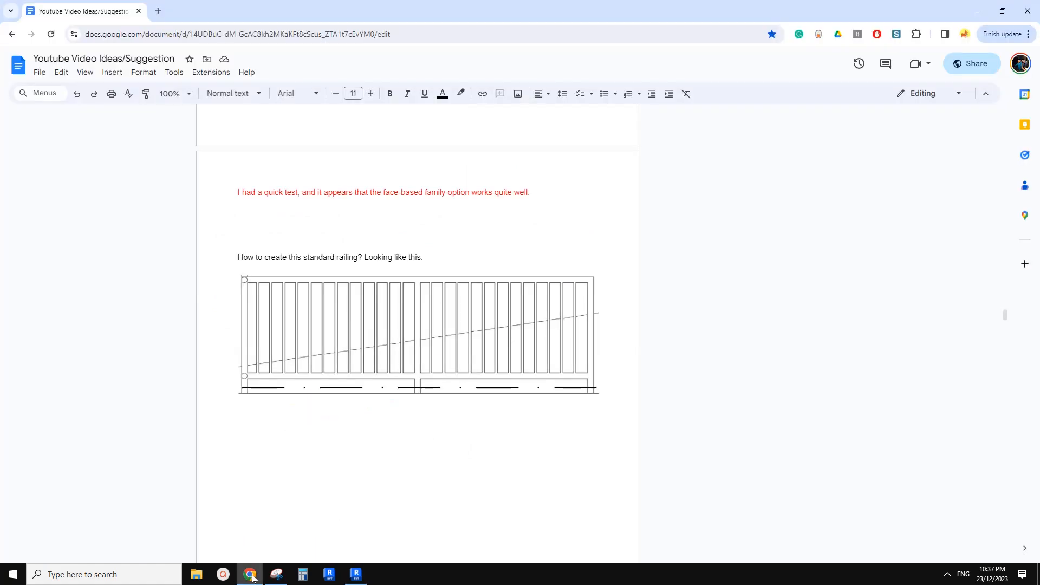
{"action": "scroll", "coordinate": [325, 332], "scroll_direction": "up", "scroll_amount": 3}
{"action": "scroll", "coordinate": [348, 374], "scroll_direction": "up", "scroll_amount": 8}
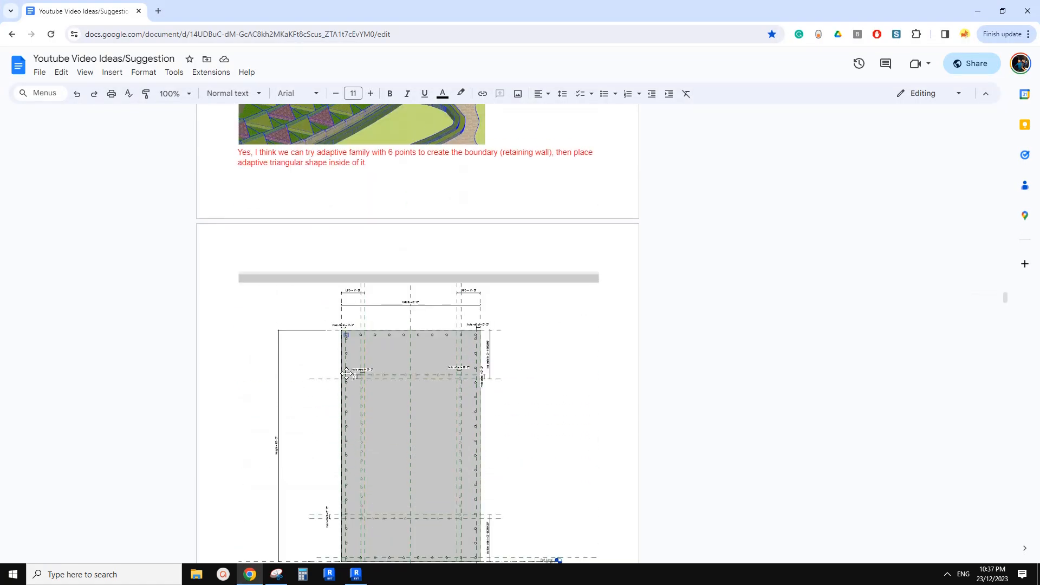
{"action": "scroll", "coordinate": [346, 371], "scroll_direction": "down", "scroll_amount": 7}
{"action": "scroll", "coordinate": [342, 375], "scroll_direction": "up", "scroll_amount": 2}
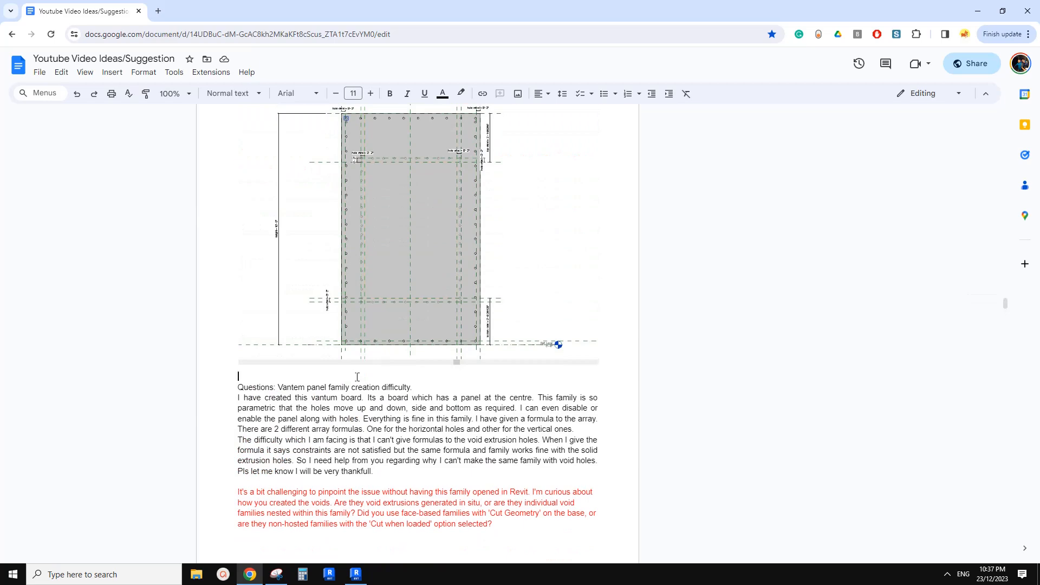
{"action": "scroll", "coordinate": [372, 387], "scroll_direction": "down", "scroll_amount": 5}
{"action": "scroll", "coordinate": [385, 374], "scroll_direction": "down", "scroll_amount": 4}
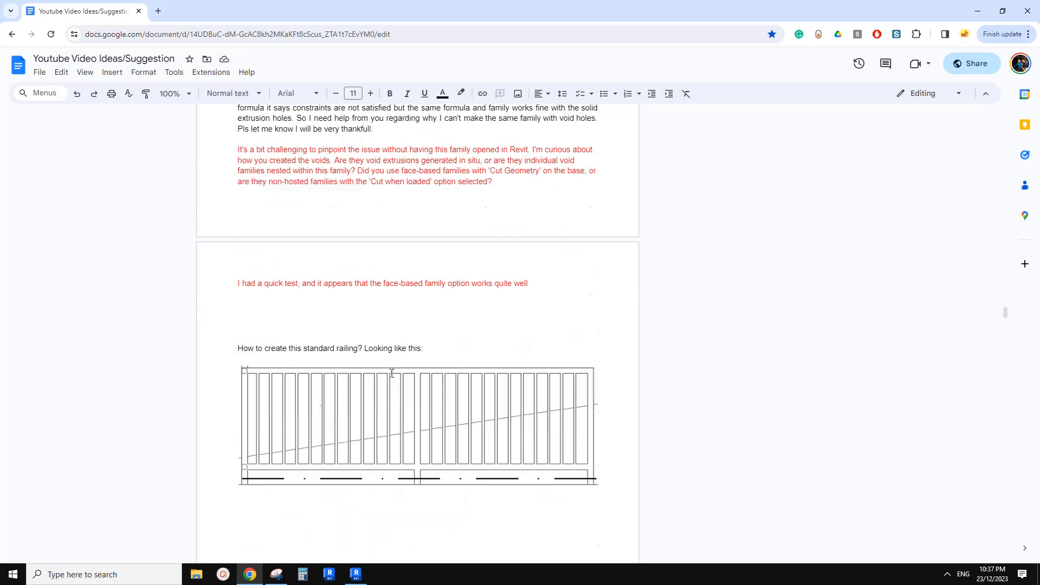
{"action": "scroll", "coordinate": [405, 373], "scroll_direction": "up", "scroll_amount": 3}
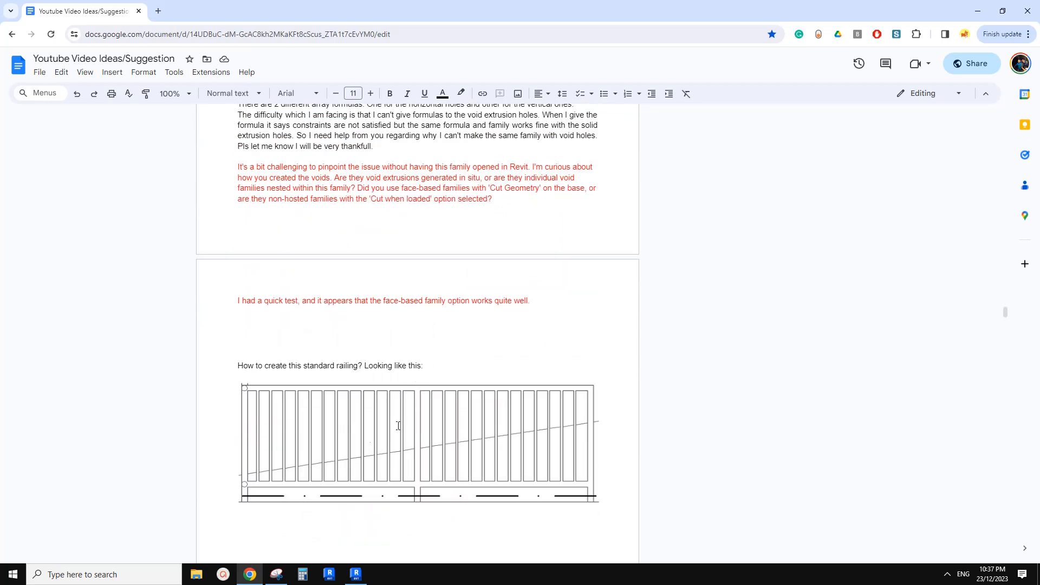
Switch back to Revit, load the perforated panel family Family1 into Project1 and place one instance in the Ground Floor plan
{"action": "left_click", "coordinate": [356, 574]}
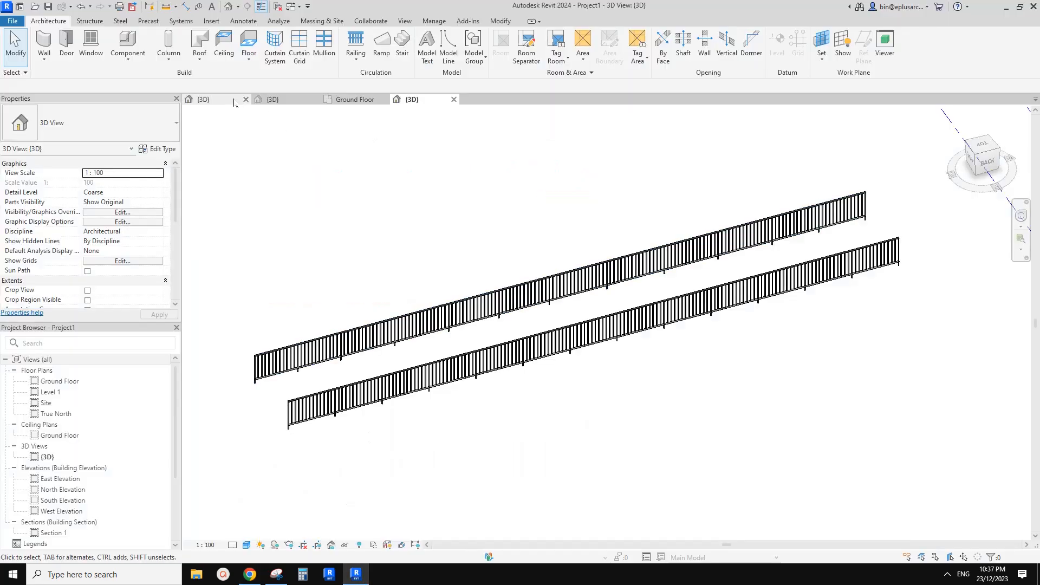
{"action": "left_click", "coordinate": [234, 102]}
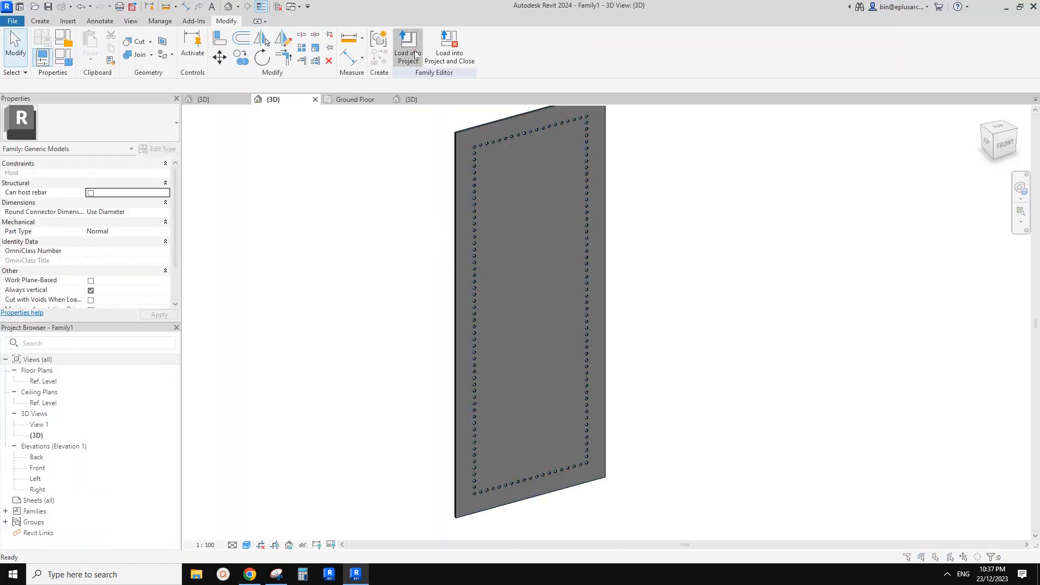
{"action": "left_click", "coordinate": [413, 50]}
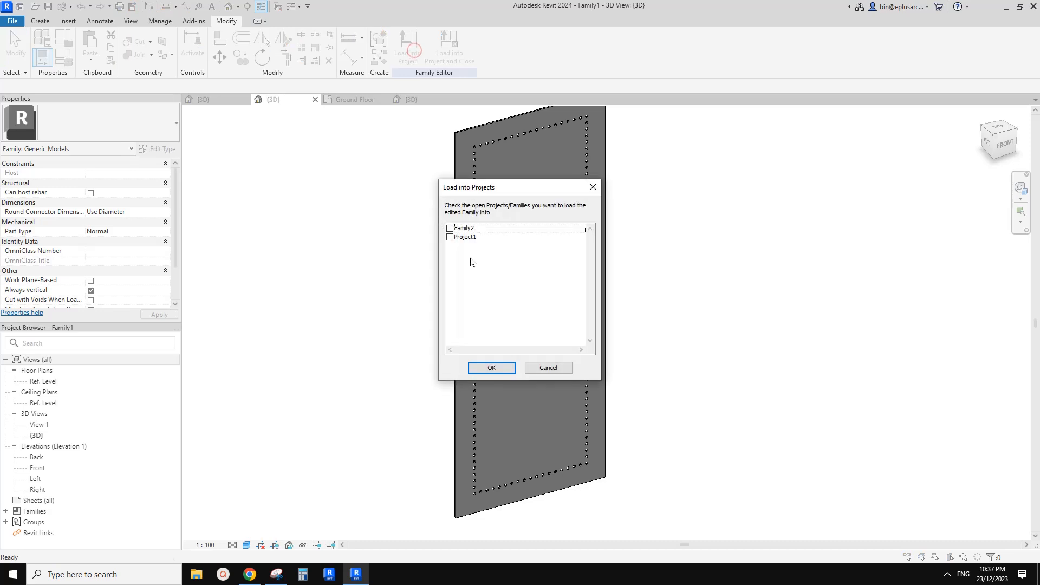
{"action": "left_click", "coordinate": [449, 237]}
{"action": "left_click", "coordinate": [493, 368]}
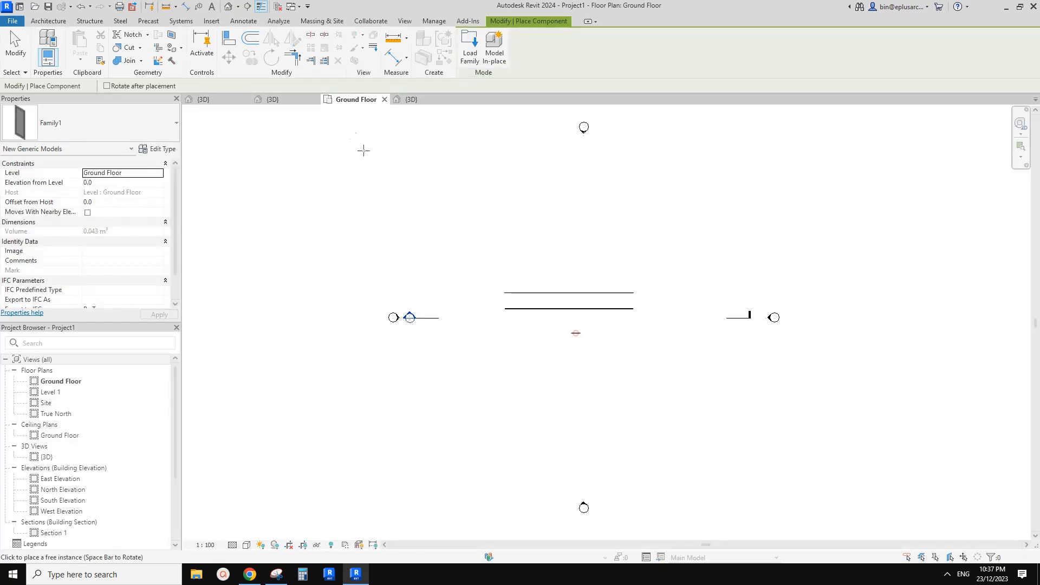
{"action": "key", "text": "ctrl+Tab"}
{"action": "key", "text": "Escape"}
Set the placed panel's type dimensions in the 3D view to H 2400, W 900 and Spacing 100
{"action": "scroll", "coordinate": [463, 207], "scroll_direction": "up", "scroll_amount": 3}
{"action": "left_click", "coordinate": [464, 208]}
{"action": "middle_click_drag", "start_coordinate": [513, 223], "coordinate": [474, 241], "text": "shift"}
{"action": "scroll", "coordinate": [115, 273], "scroll_direction": "down", "scroll_amount": 3}
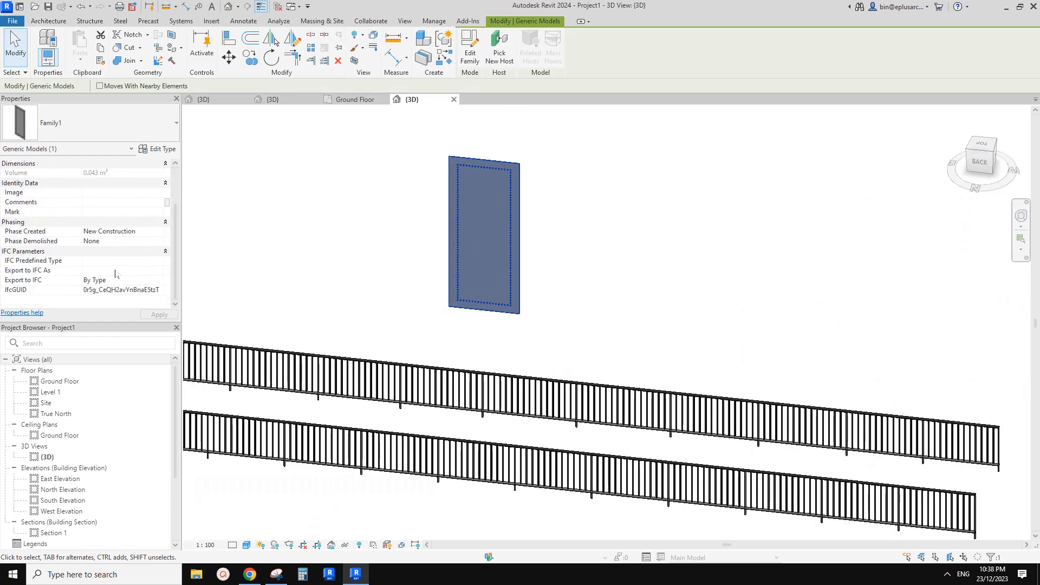
{"action": "middle_click_drag", "start_coordinate": [524, 279], "coordinate": [574, 282], "text": "shift"}
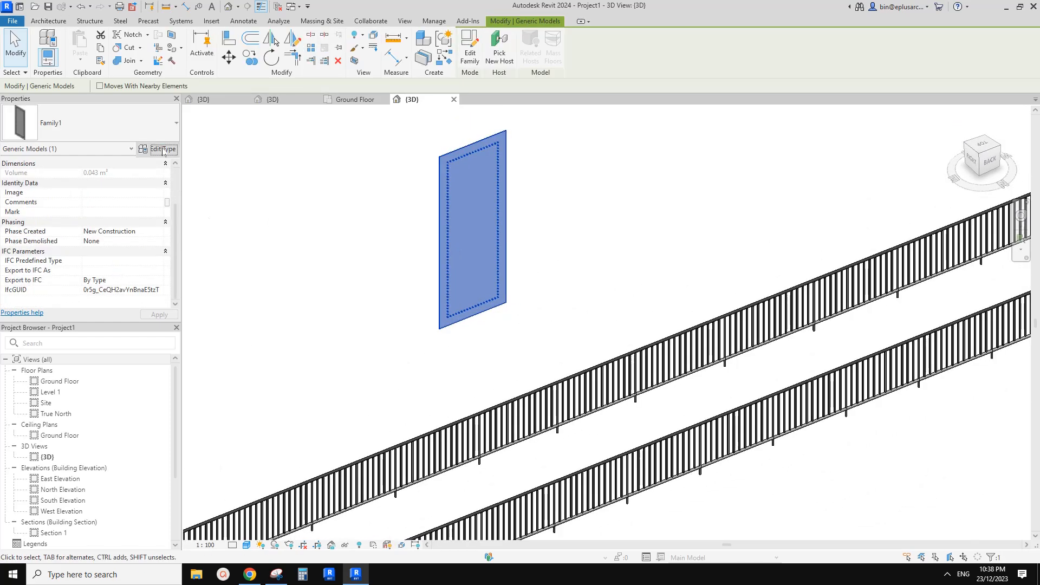
{"action": "left_click", "coordinate": [163, 149]}
{"action": "left_click_drag", "start_coordinate": [411, 124], "coordinate": [271, 128]}
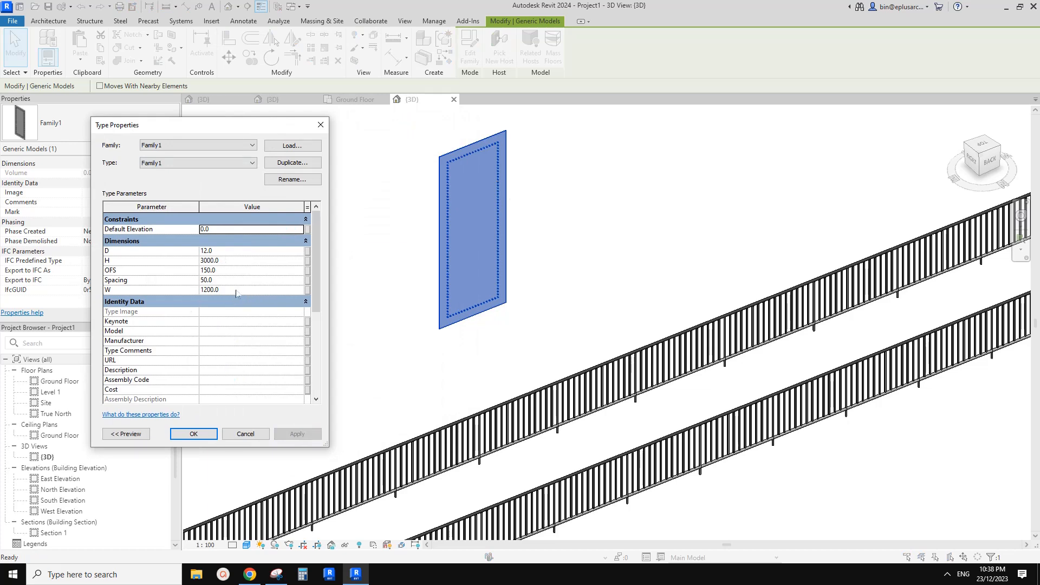
{"action": "left_click", "coordinate": [232, 289]}
{"action": "left_click", "coordinate": [226, 261]}
{"action": "type", "text": "24900"}
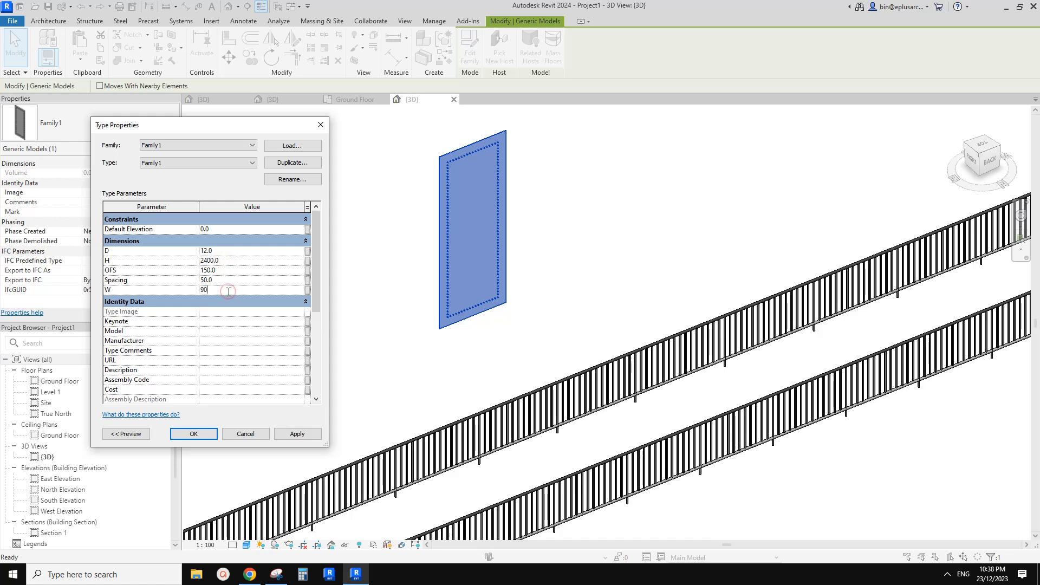
{"action": "type", "text": "1"}
{"action": "left_click", "coordinate": [206, 438]}
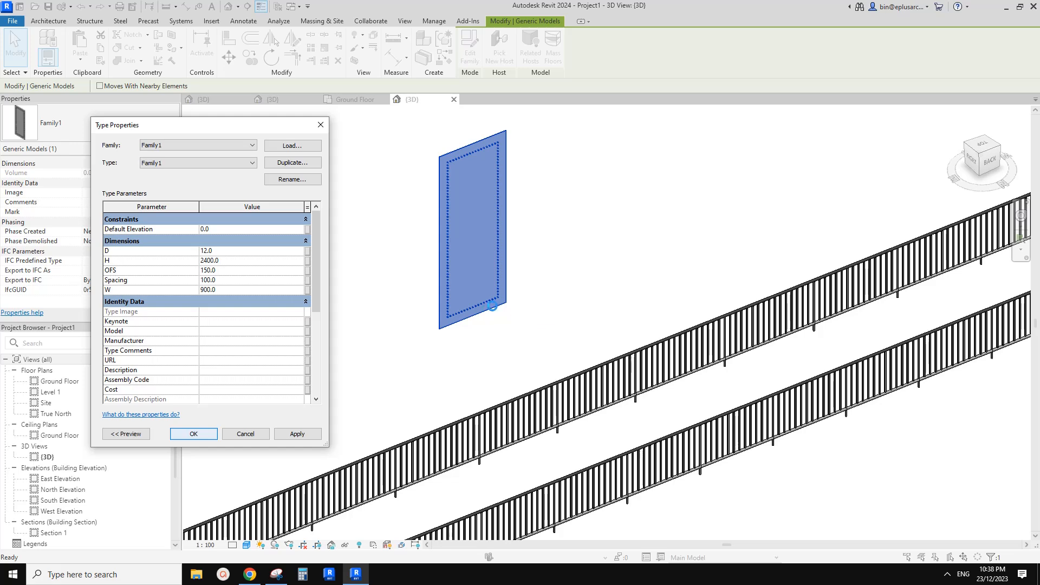
{"action": "left_click", "coordinate": [556, 324]}
{"action": "scroll", "coordinate": [523, 312], "scroll_direction": "down", "scroll_amount": 1}
{"action": "middle_click_drag", "start_coordinate": [590, 323], "coordinate": [515, 308]}
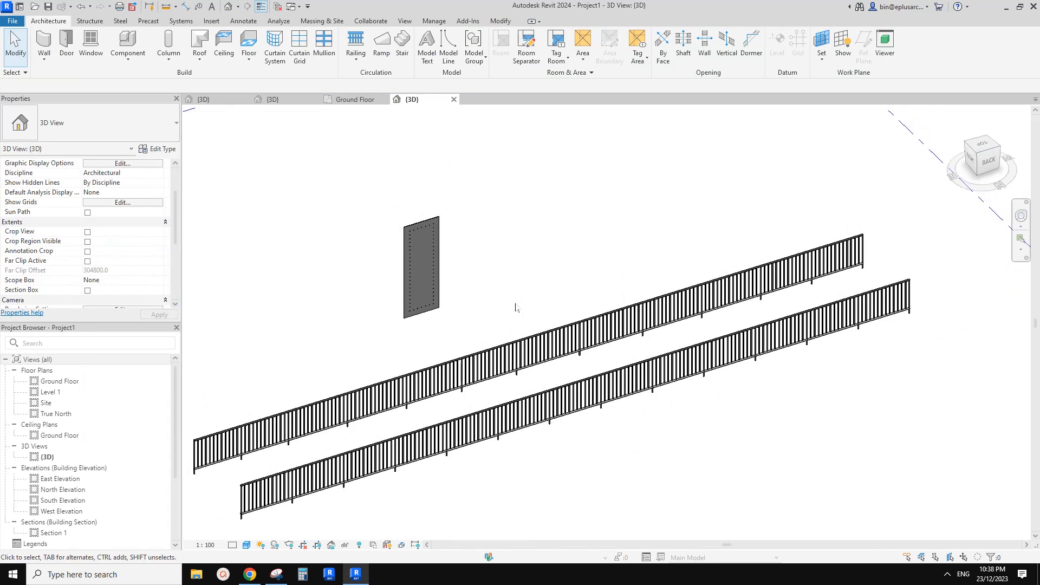